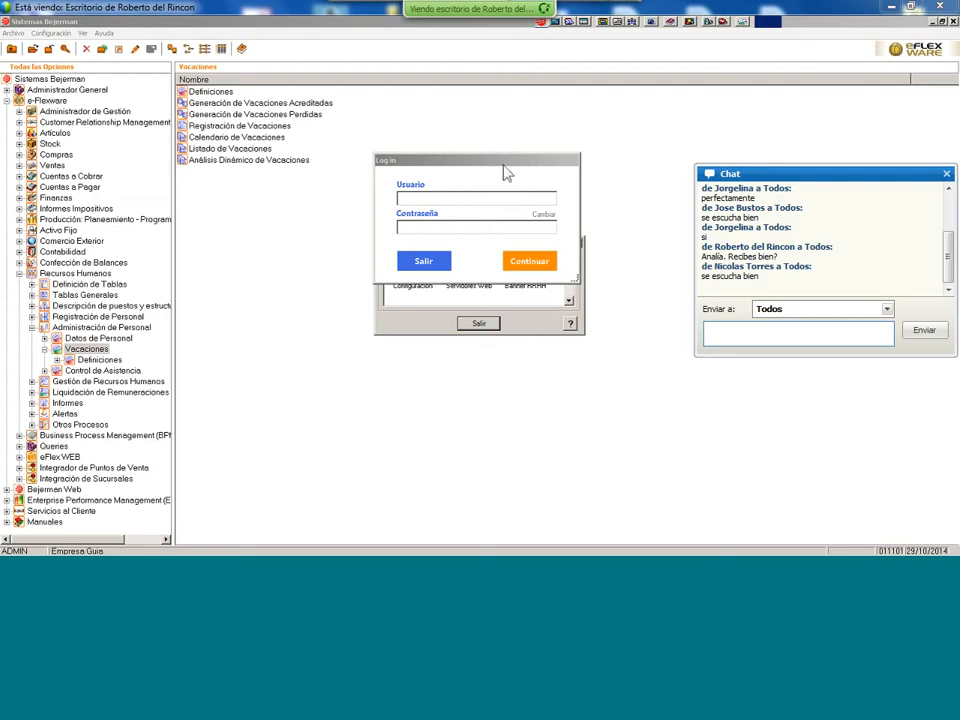
- Reopen the dismissed login prompt and sign in with the admin user
left_click(462, 199)
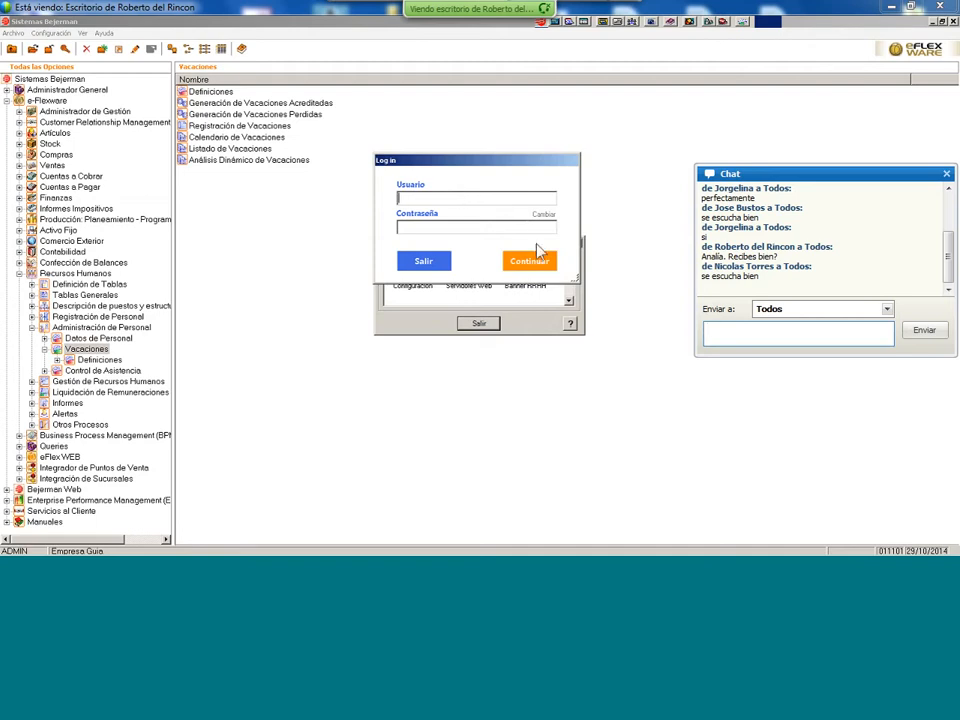
left_click(429, 260)
mouse_move(210, 549)
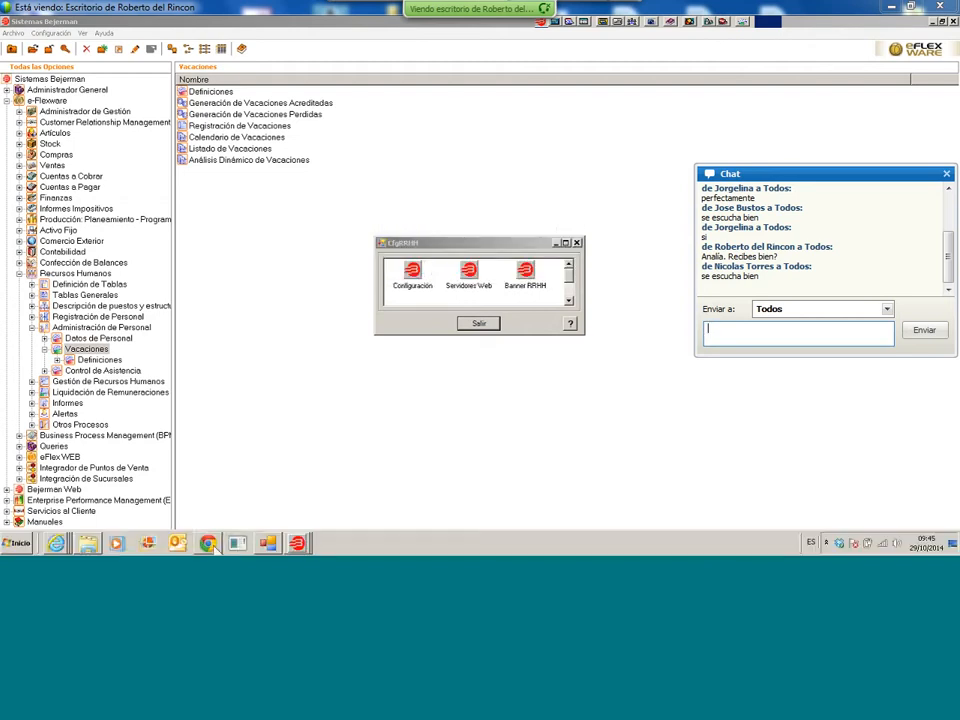
left_click(240, 547)
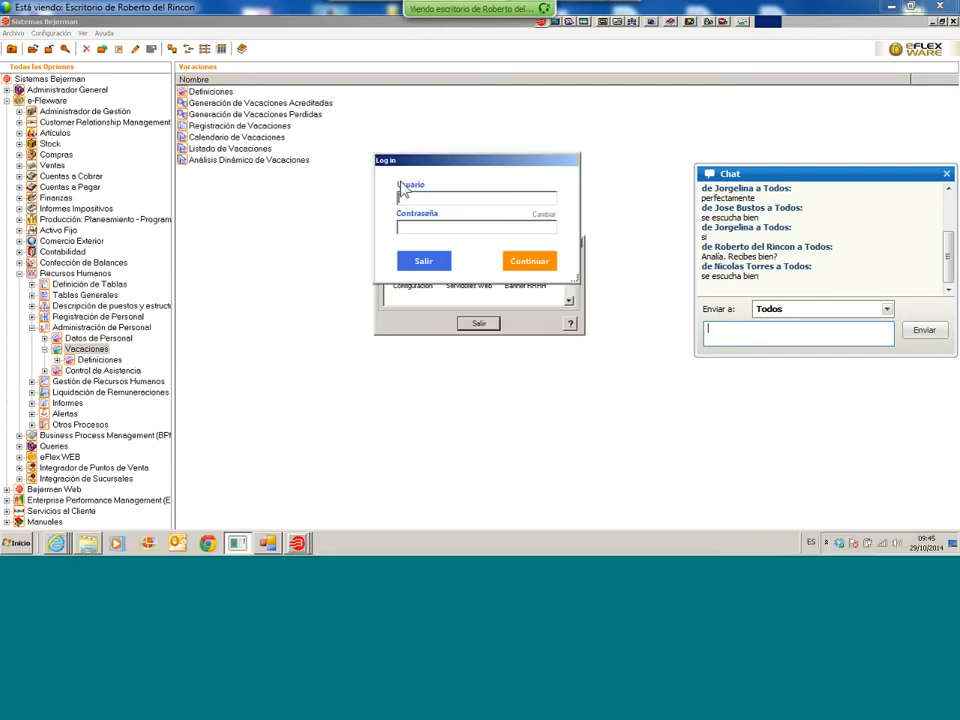
type("admin")
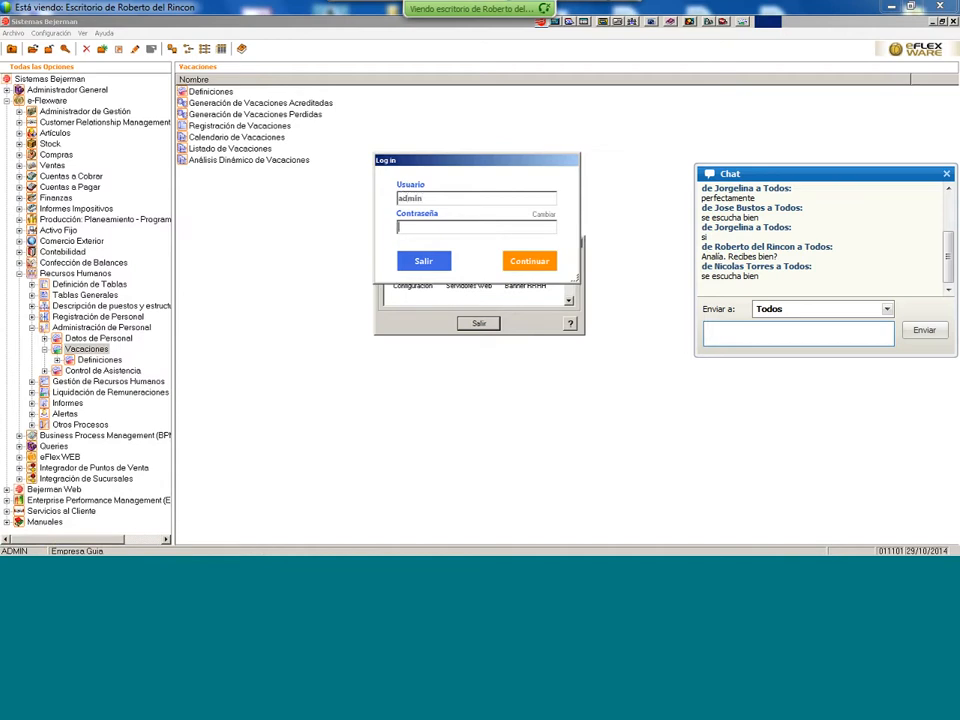
type("••")
key("Return")
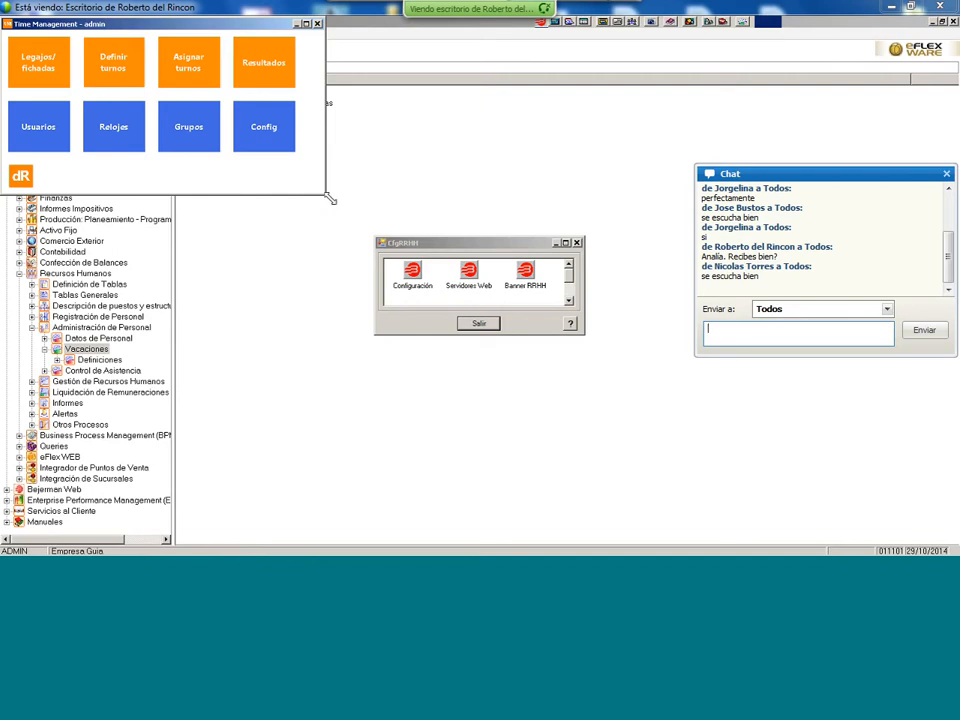
- Enlarge the home window, then open and close Legajos/fichadas with its 10 employee records
left_click_drag(329, 198, 452, 353)
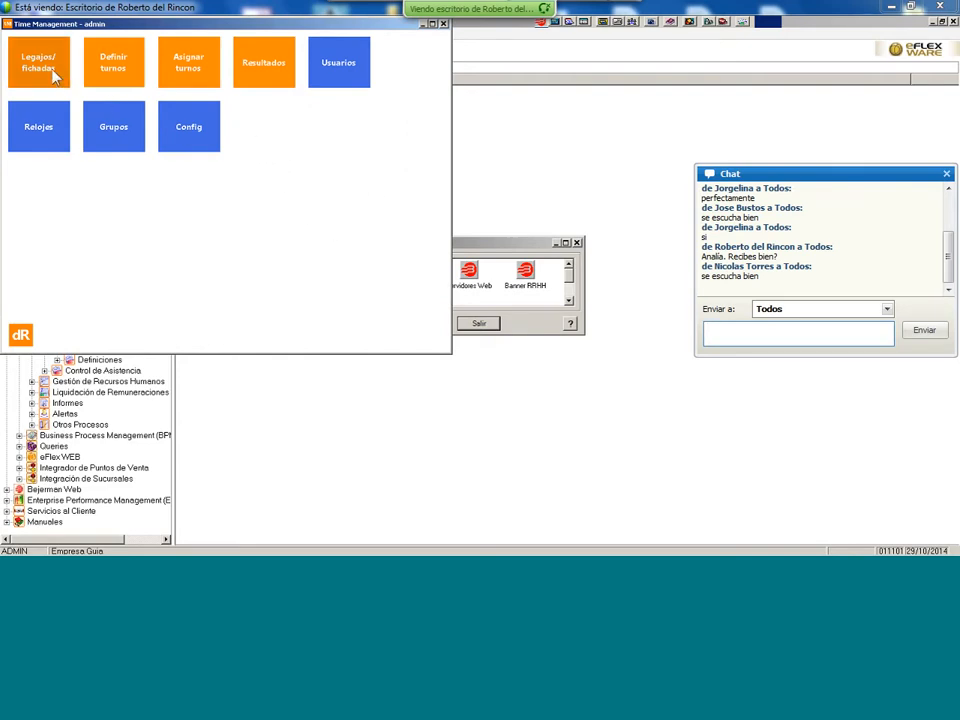
left_click(53, 73)
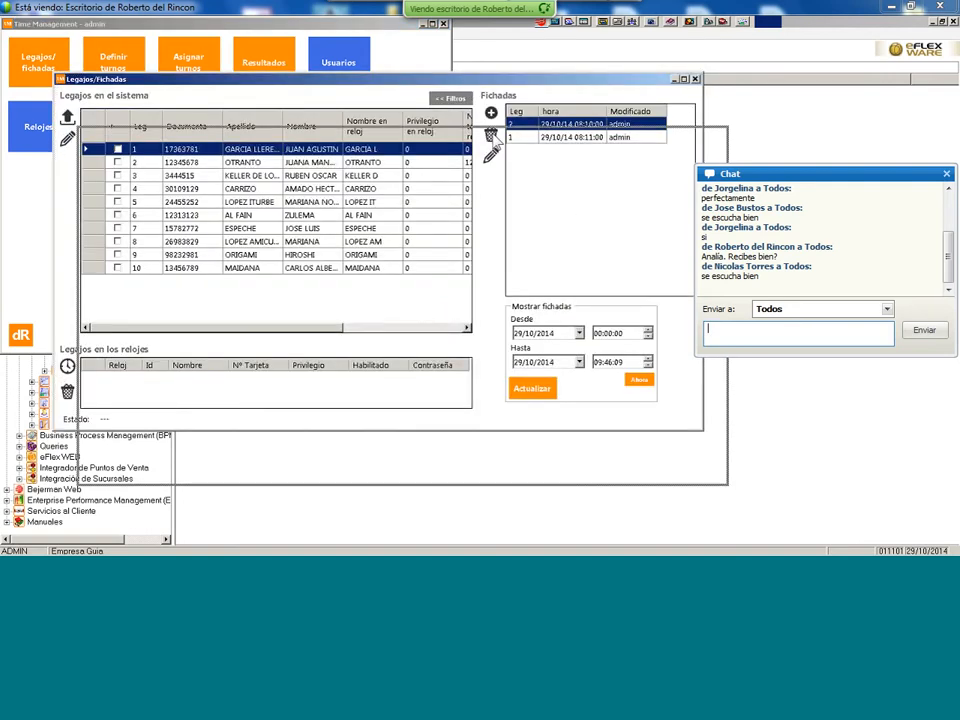
left_click_drag(471, 81, 492, 131)
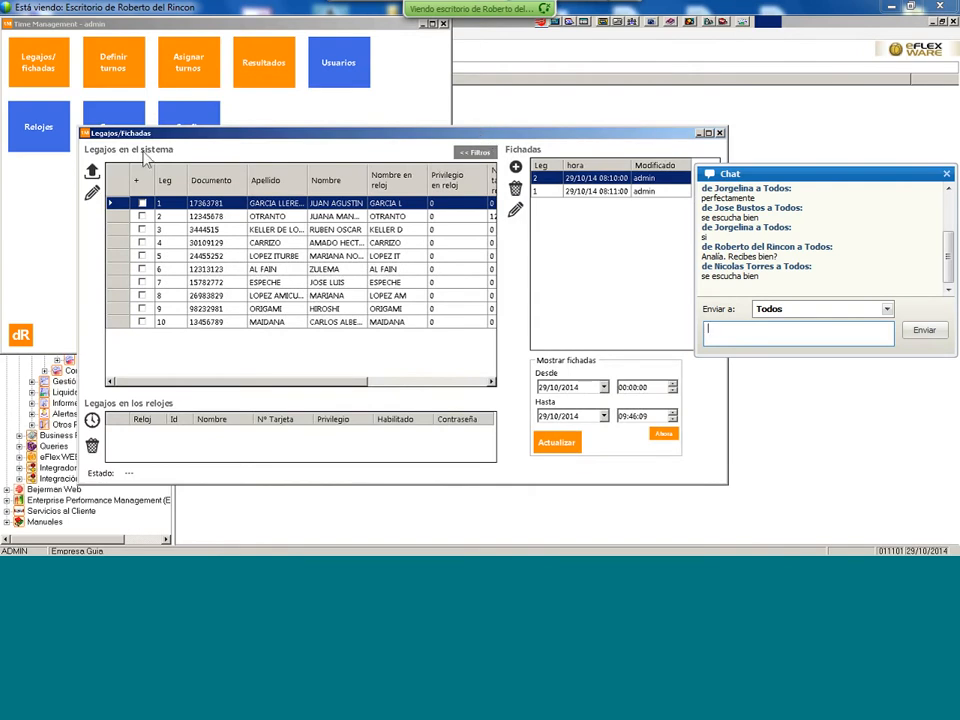
left_click(720, 134)
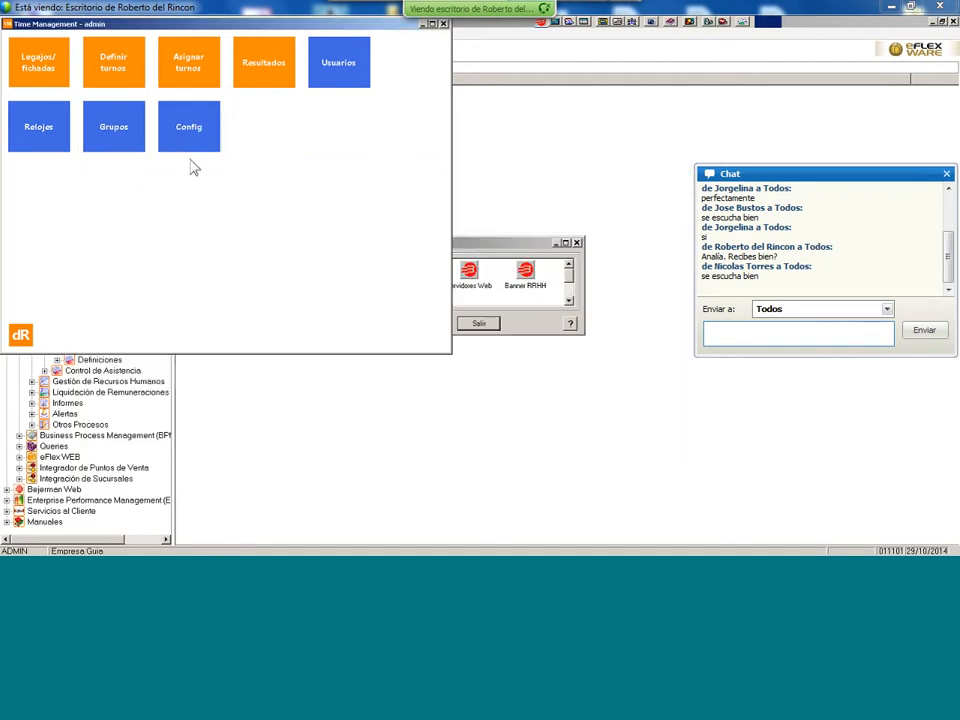
left_click(112, 73)
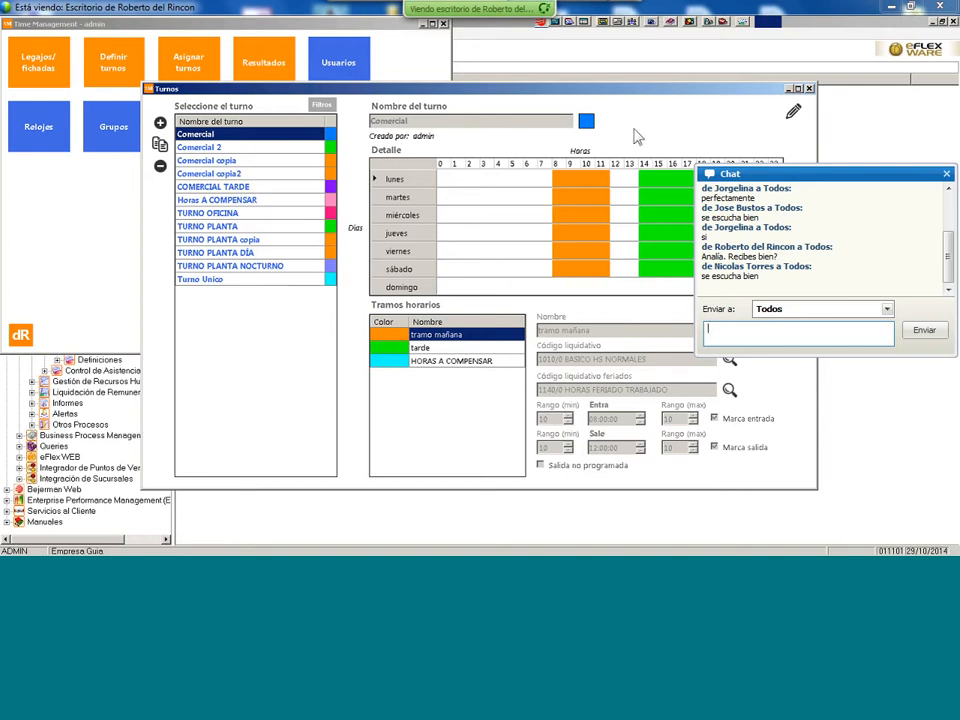
left_click(811, 89)
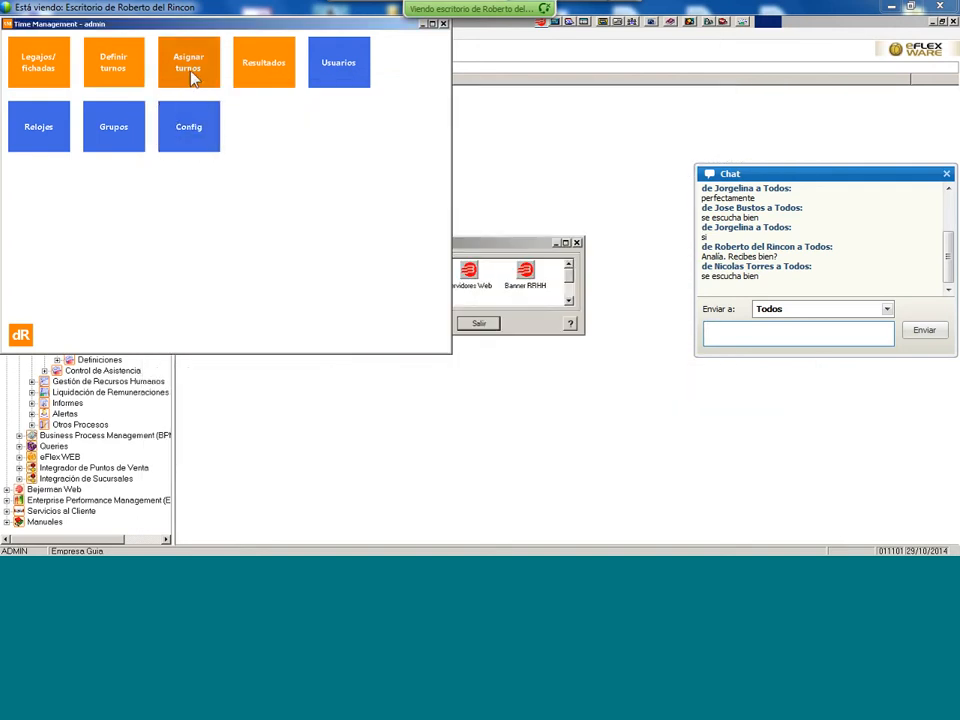
left_click(264, 78)
left_click(771, 93)
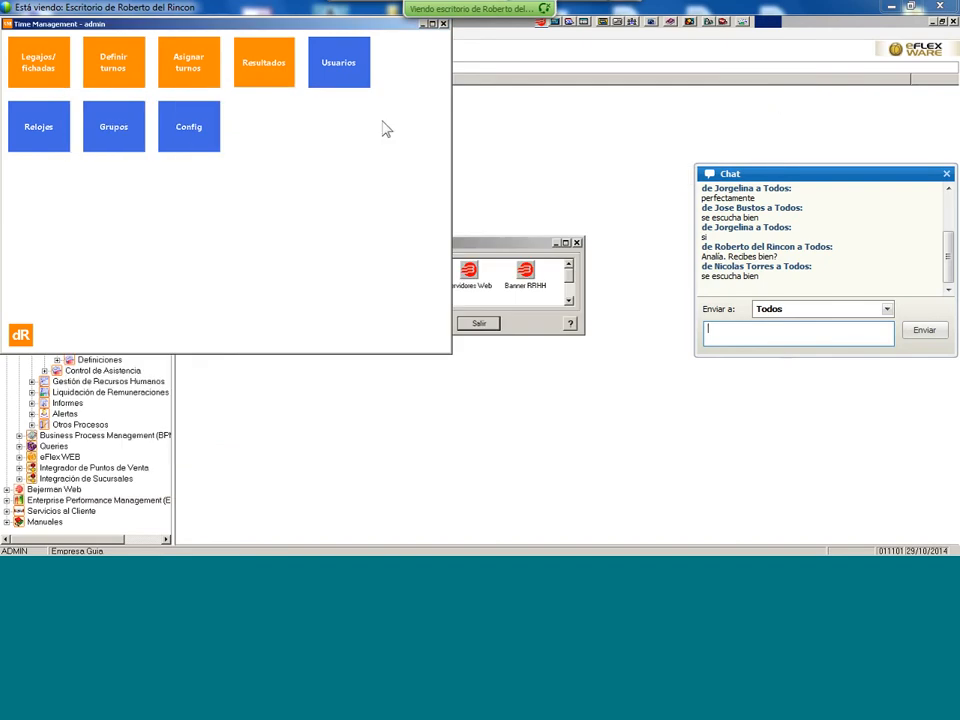
left_click(326, 75)
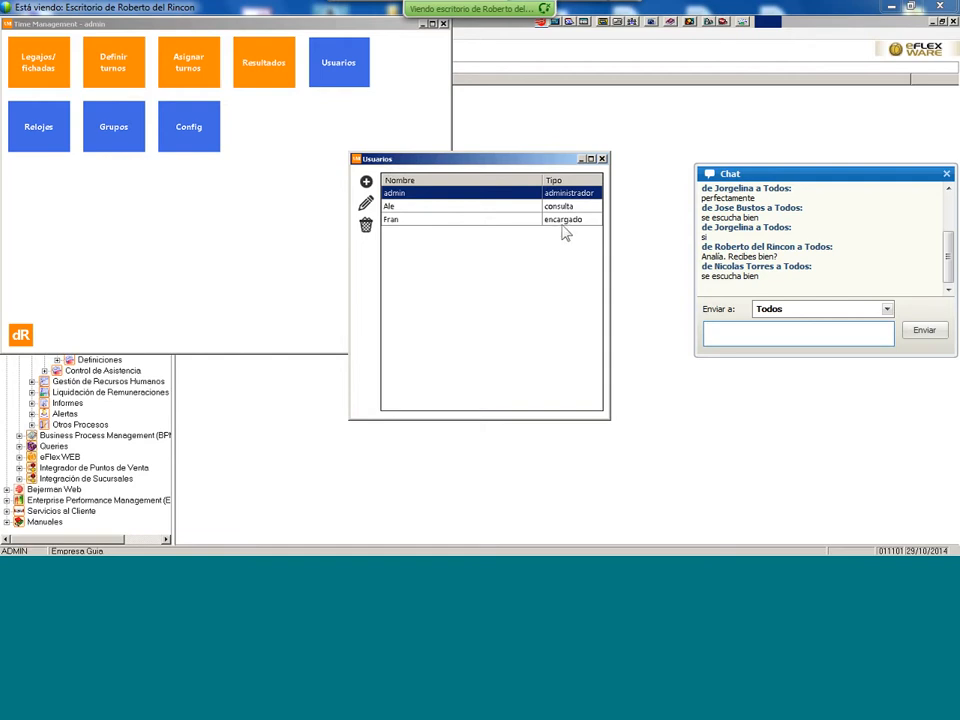
left_click(602, 159)
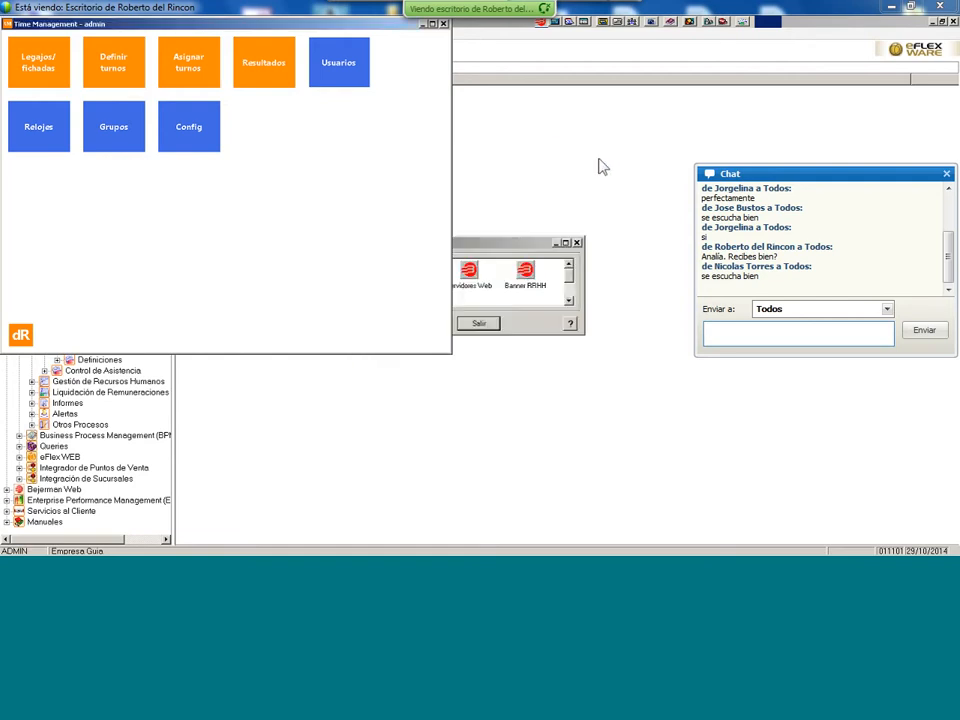
left_click(55, 138)
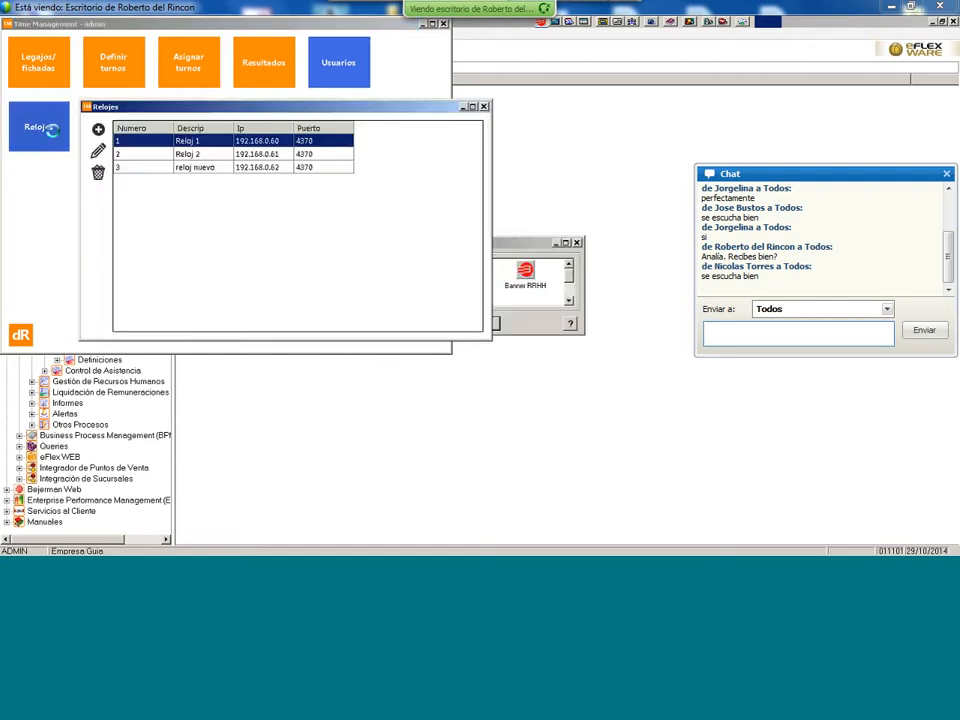
left_click(484, 107)
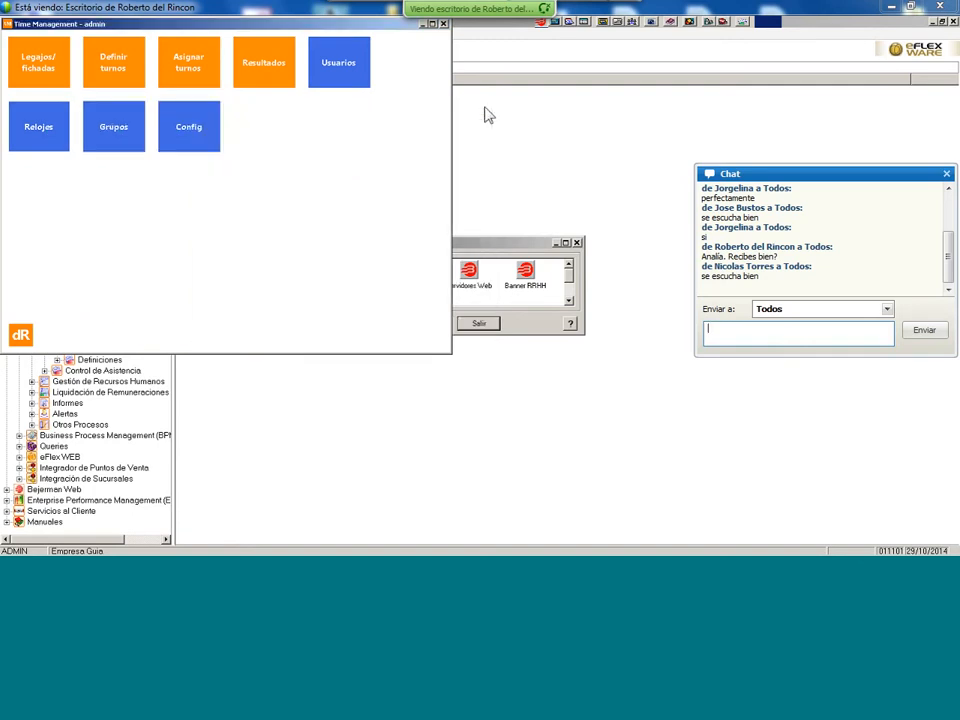
left_click(134, 146)
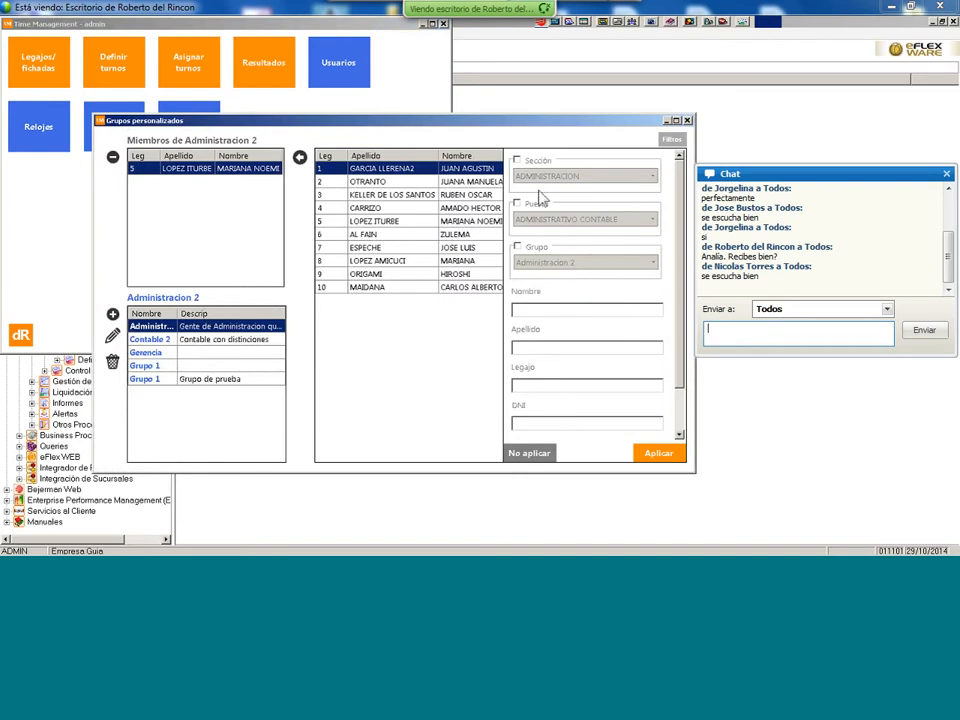
left_click(687, 121)
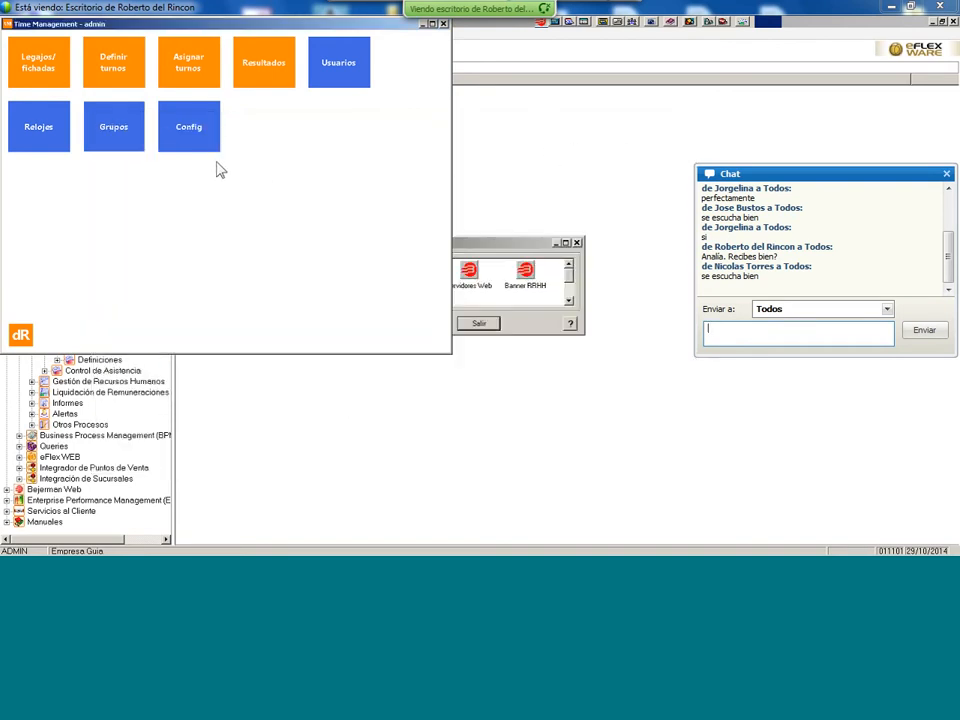
left_click(207, 145)
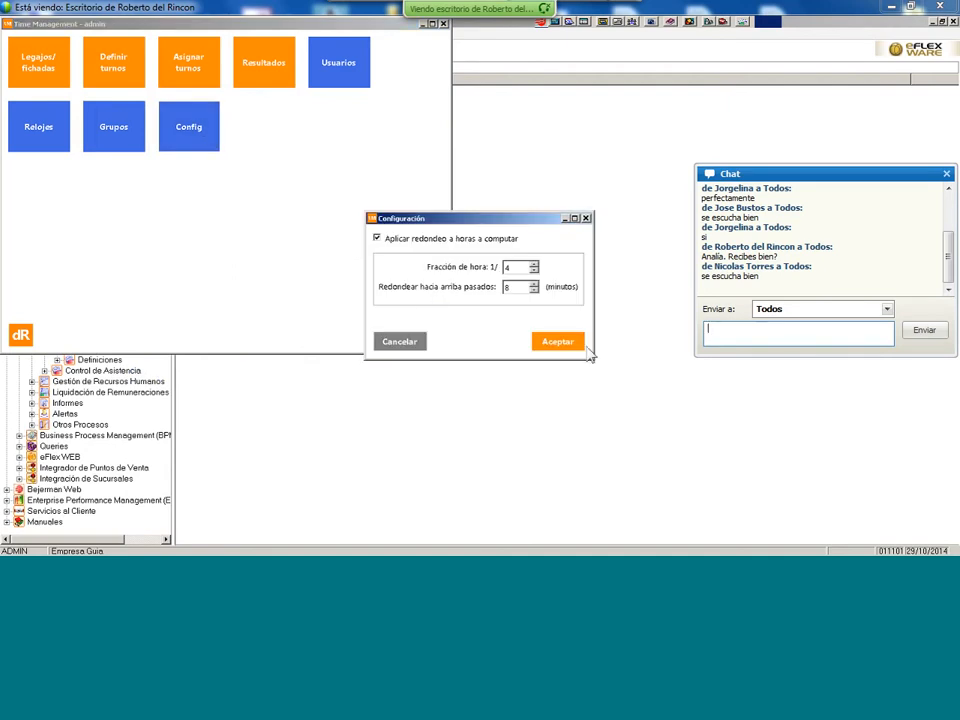
left_click(586, 219)
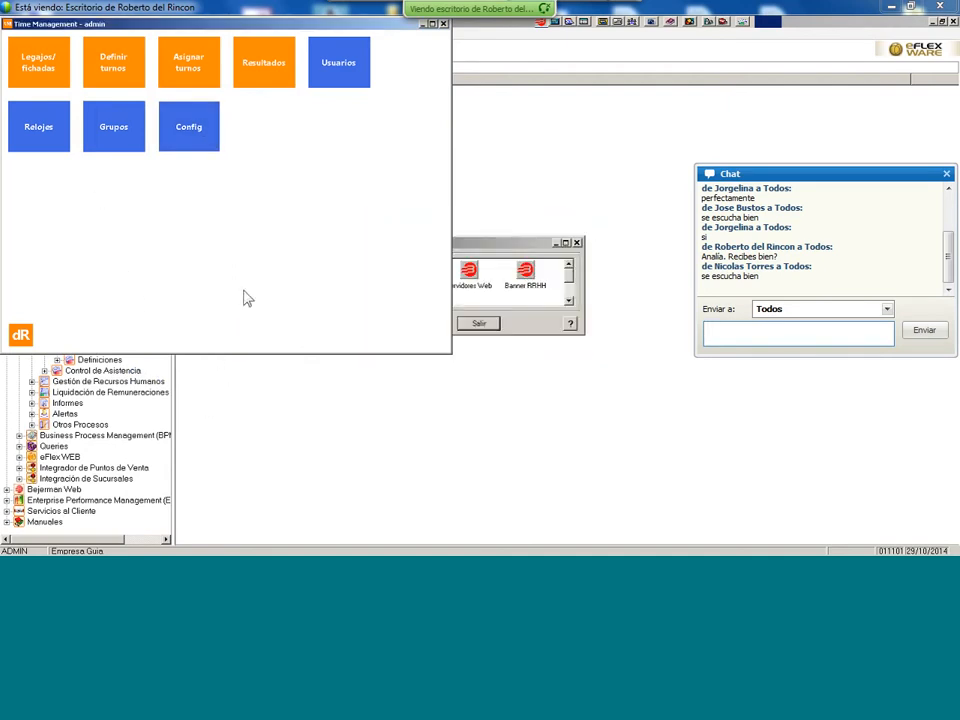
- Open Definir turnos, maximise and restore it, and view Comercial's HORAS A COMPENSAR slot
left_click(122, 78)
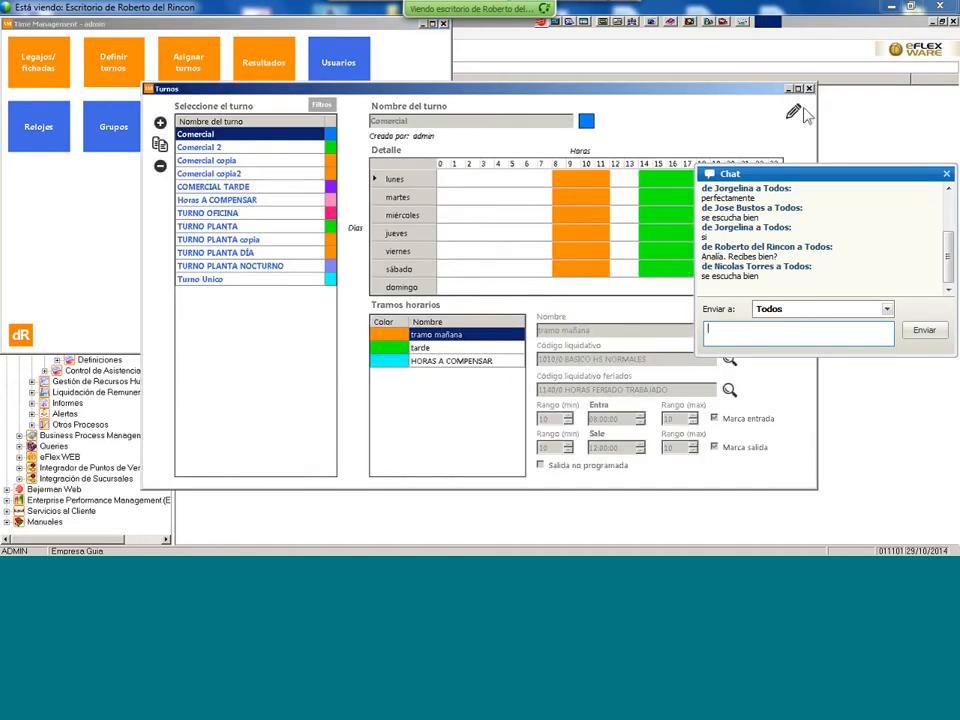
left_click(798, 89)
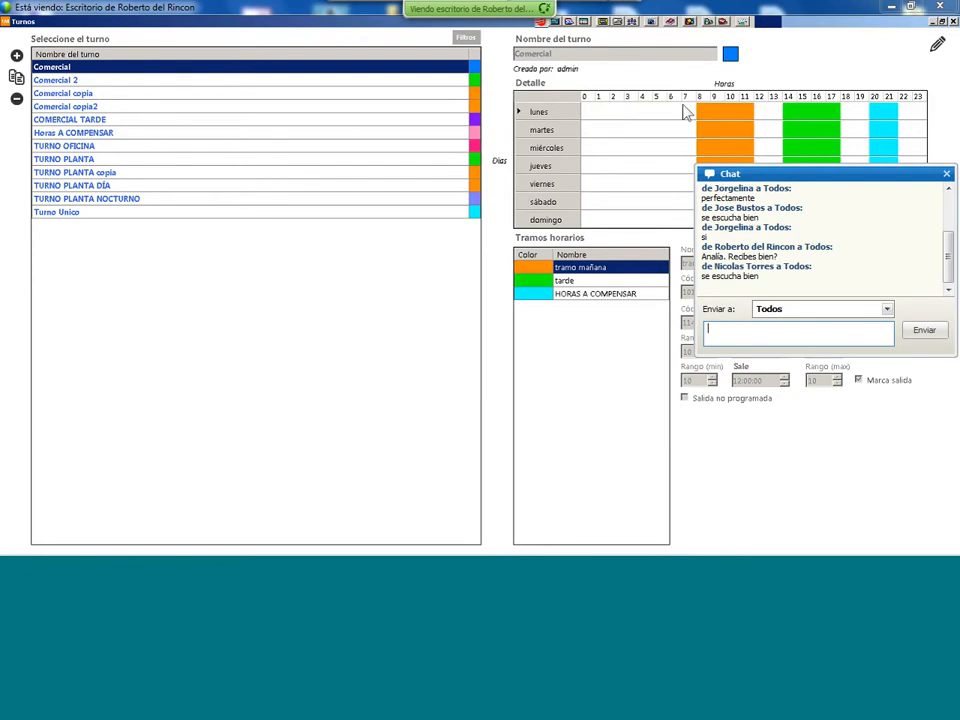
left_click(941, 21)
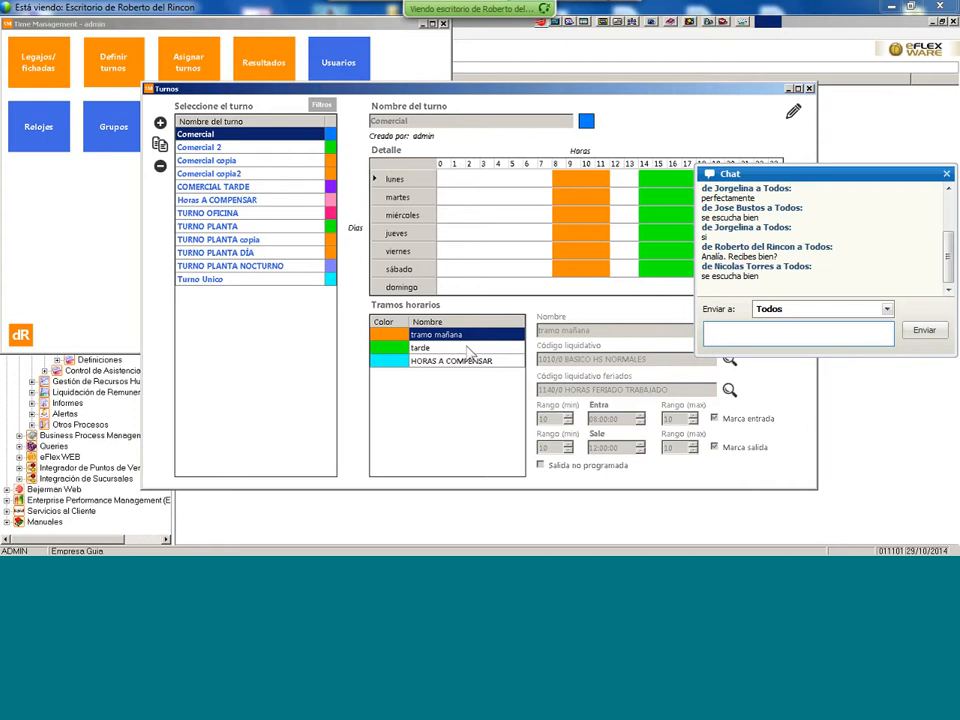
left_click(461, 368)
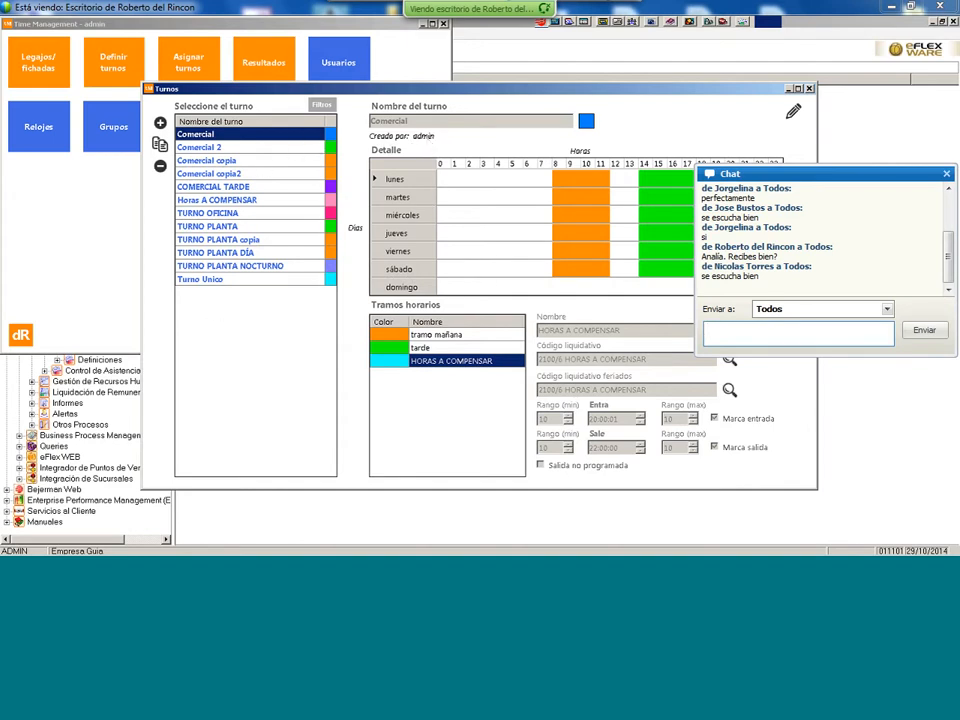
- Edit the Comercial shift and capitalise the morning slot's name to 'Tramo mañana'
left_click(793, 111)
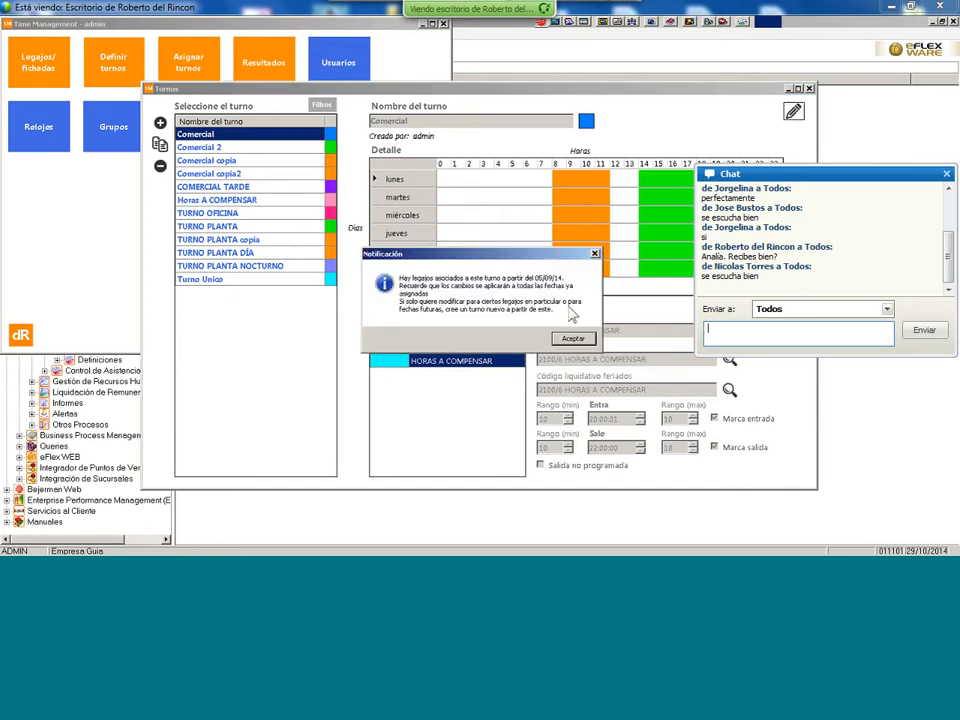
left_click(573, 338)
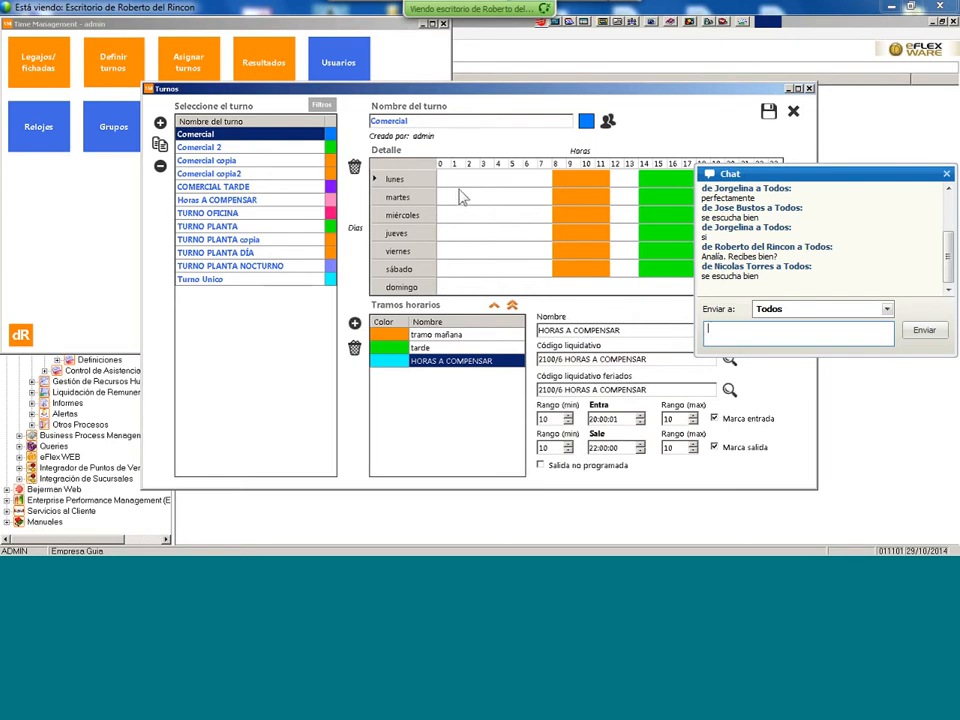
left_click(395, 338)
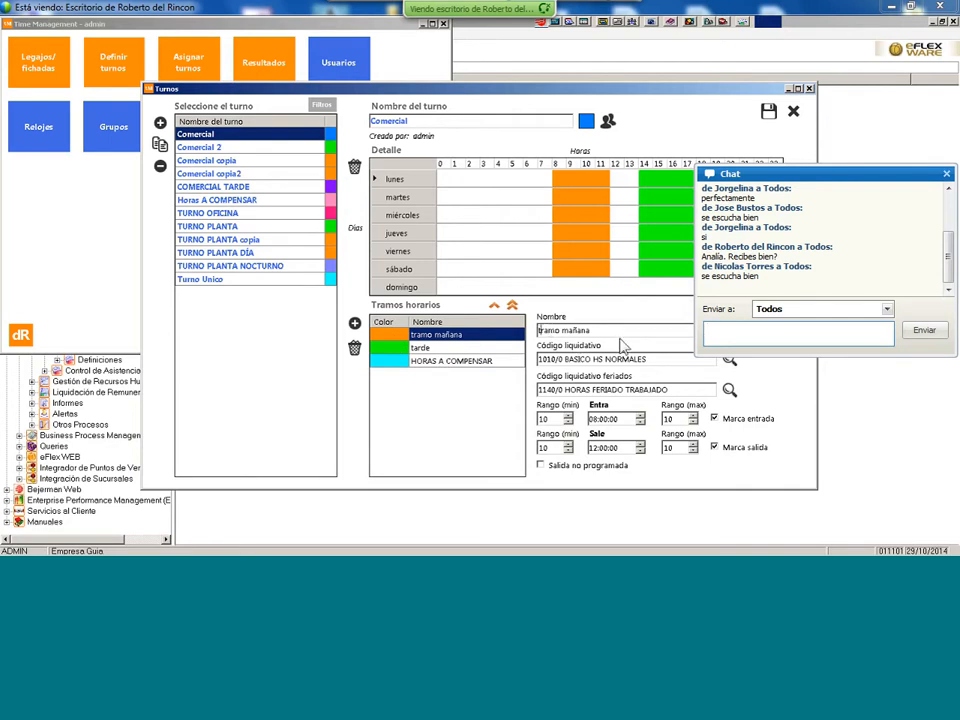
type("T")
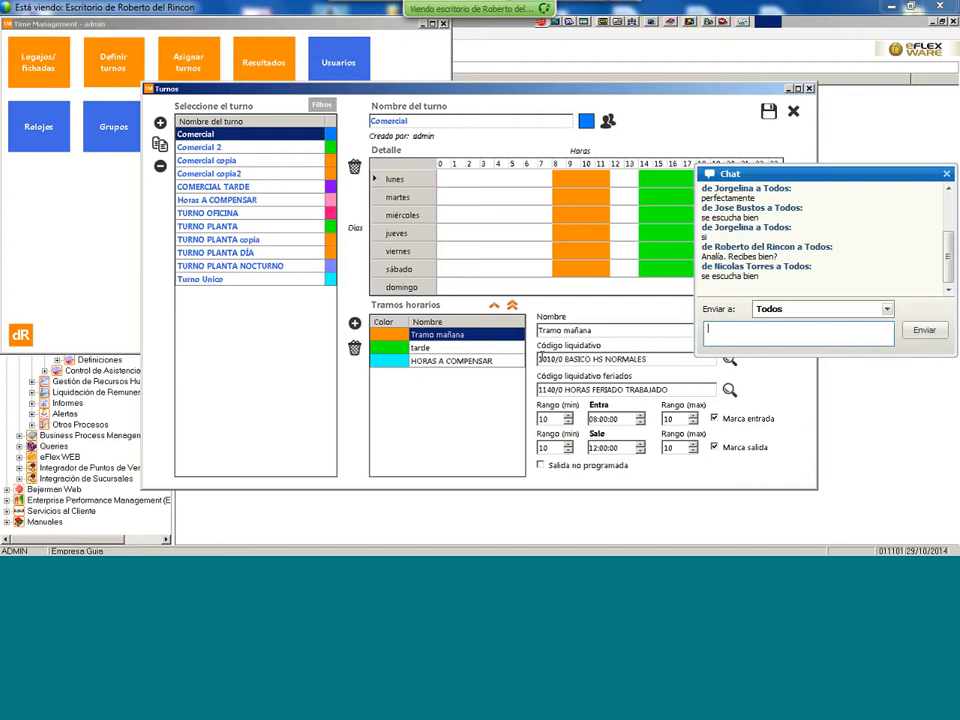
left_click(730, 363)
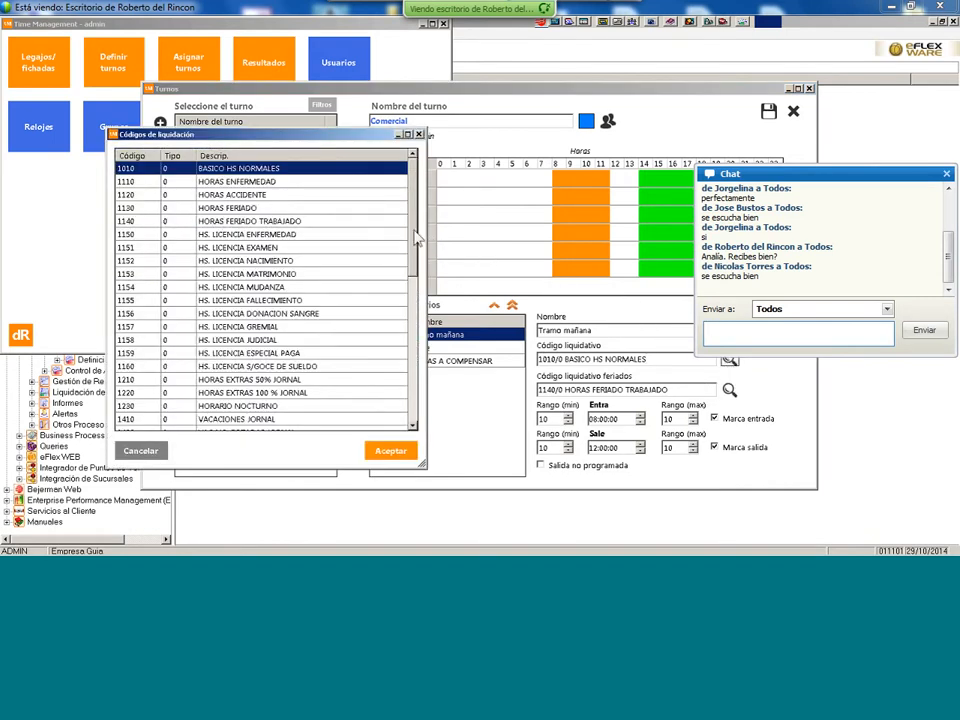
scroll(420, 272, "down", 2)
scroll(419, 272, "down", 7)
scroll(421, 305, "up", 3)
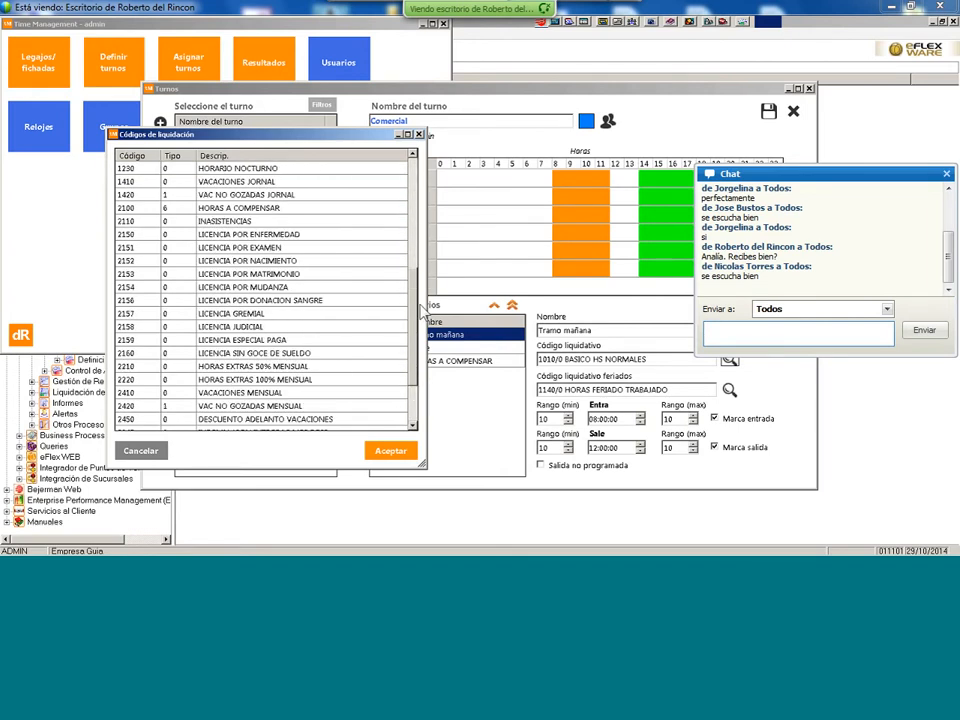
scroll(421, 306, "up", 6)
scroll(425, 290, "down", 10)
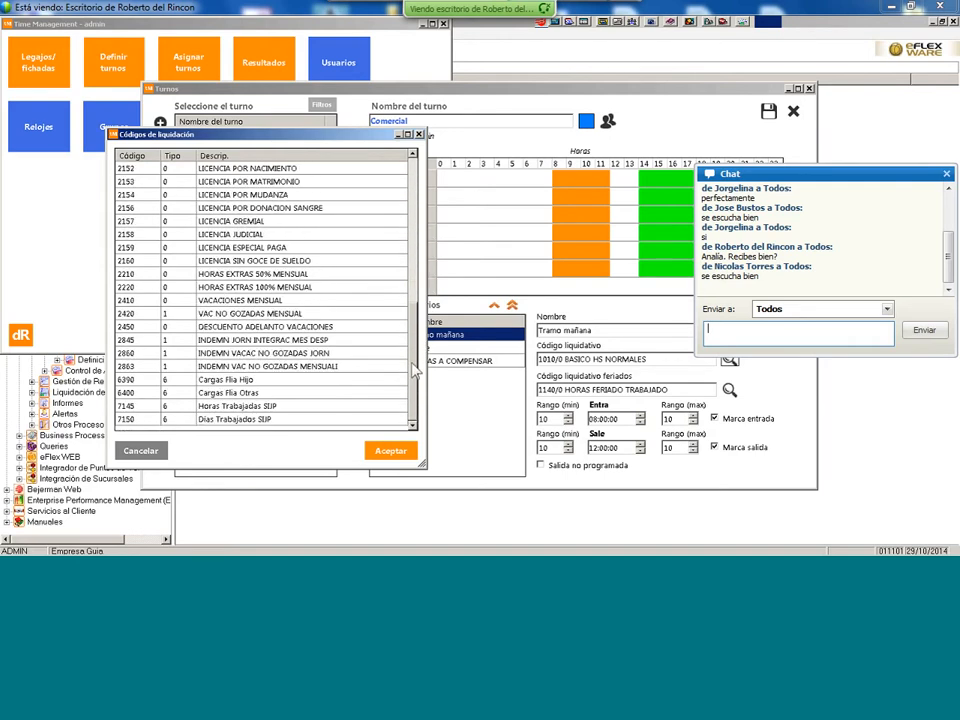
scroll(415, 340, "up", 5)
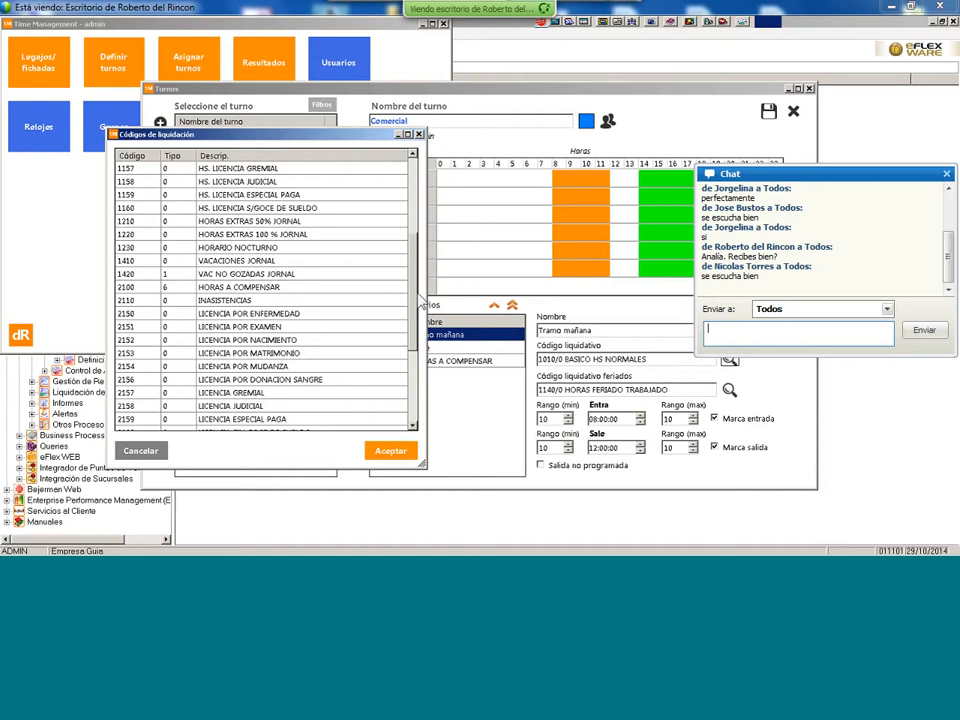
left_click(267, 249)
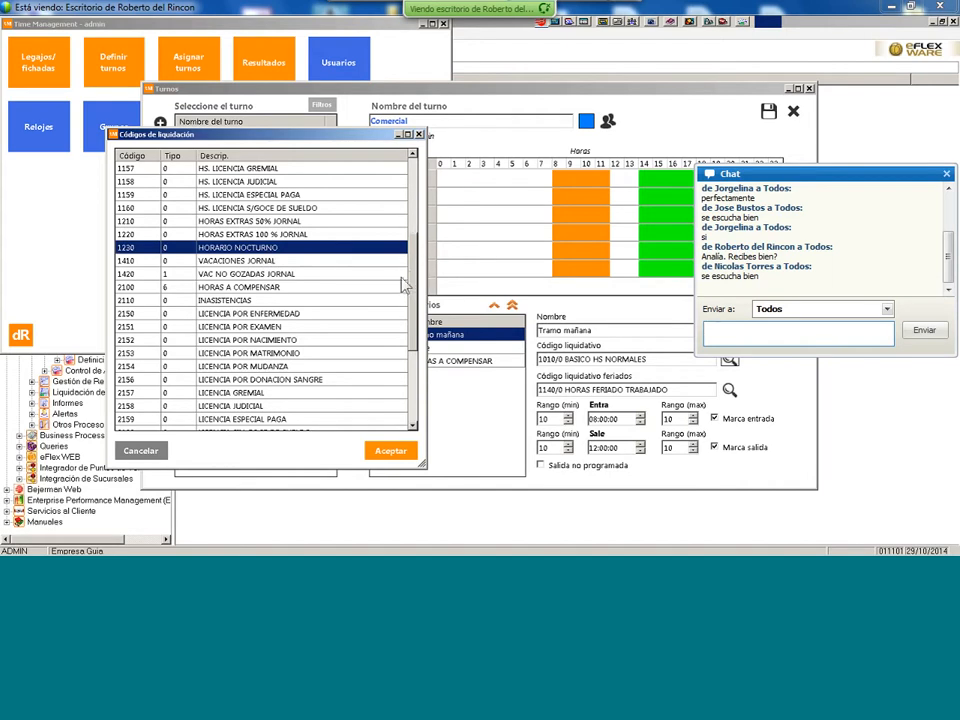
scroll(310, 208, "up", 4)
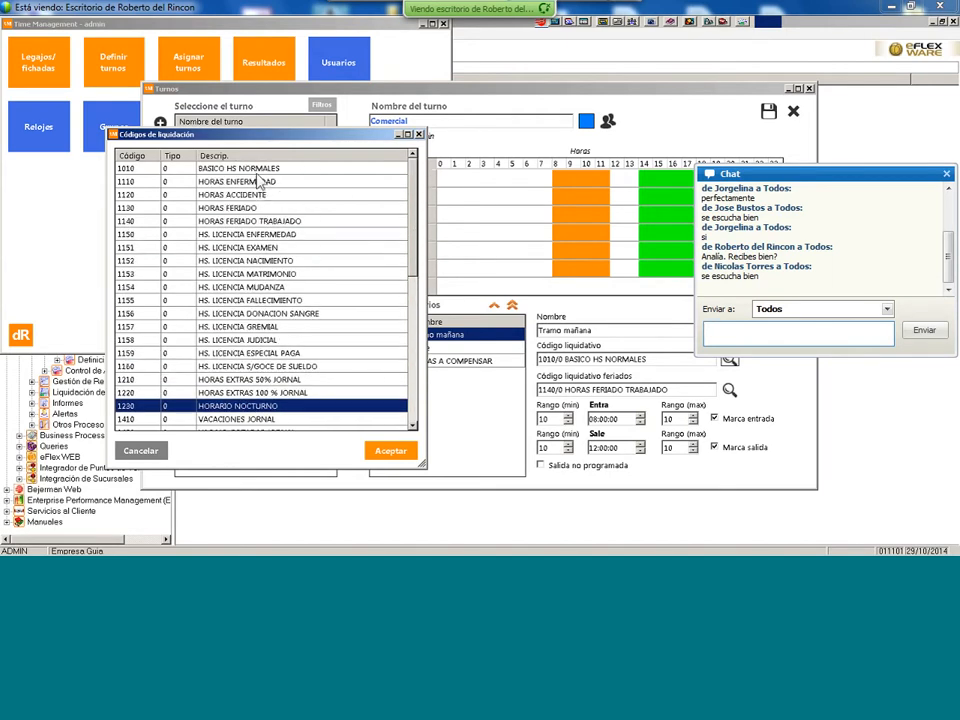
left_click(258, 181)
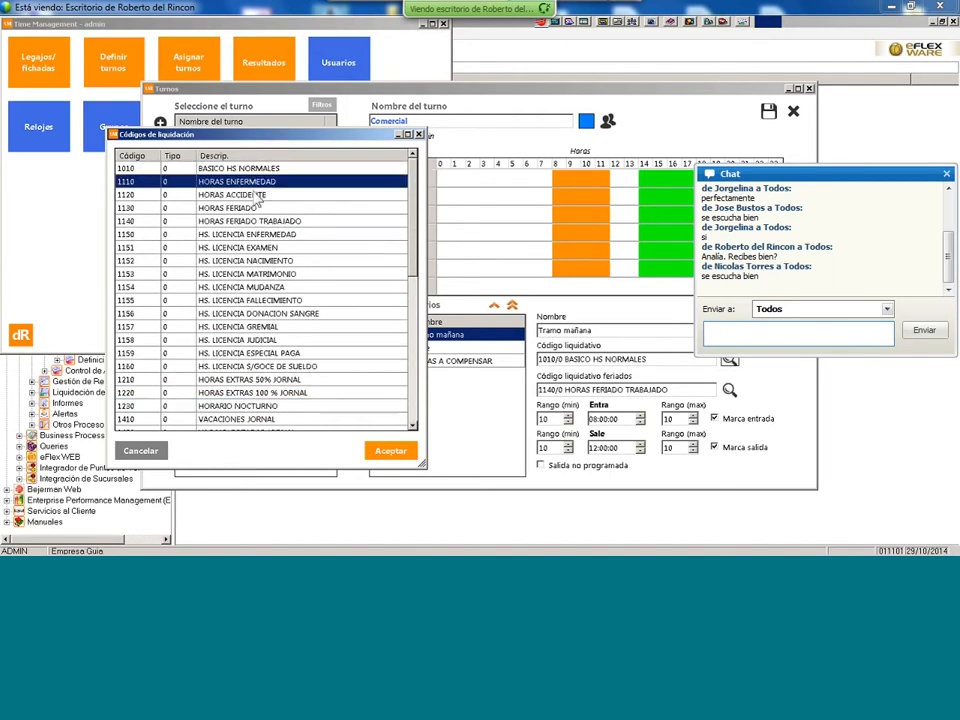
left_click(258, 195)
left_click(258, 208)
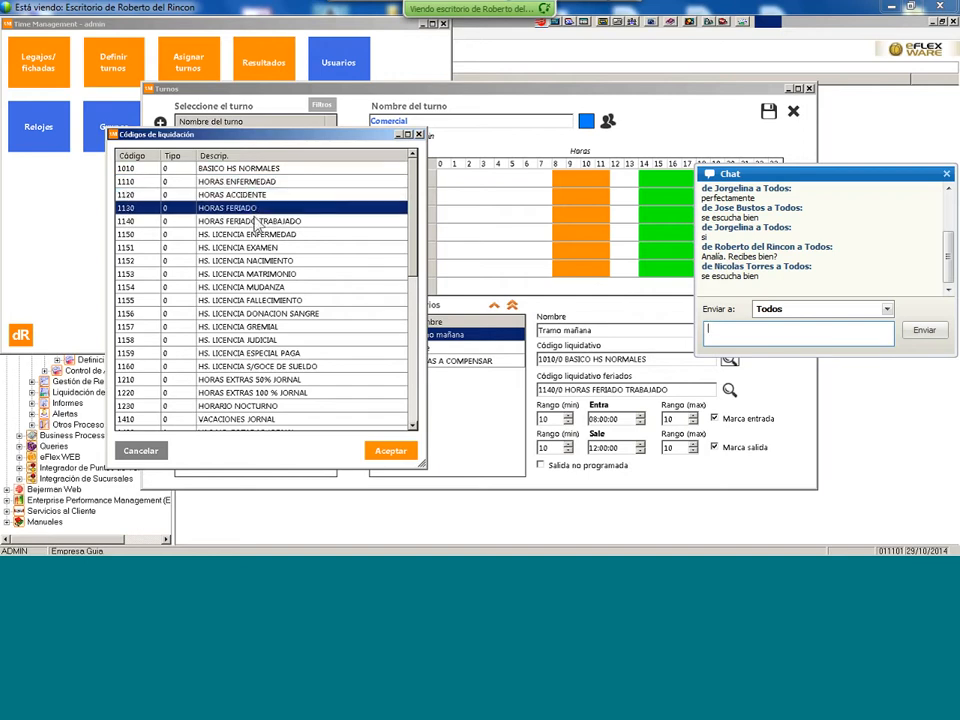
left_click(258, 221)
left_click(258, 247)
left_click(258, 287)
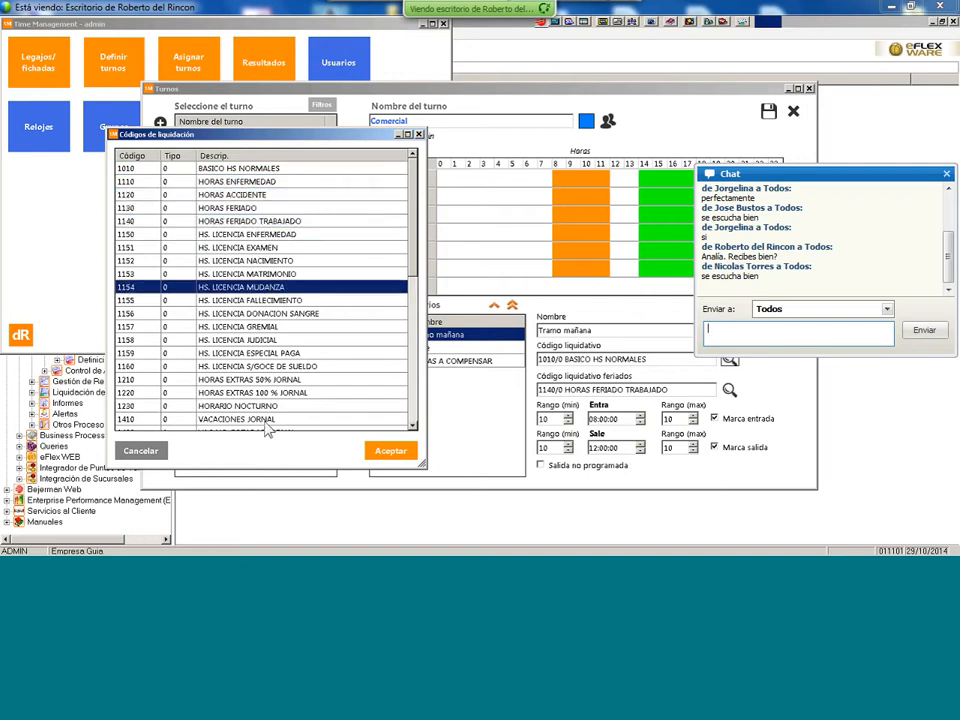
left_click(265, 420)
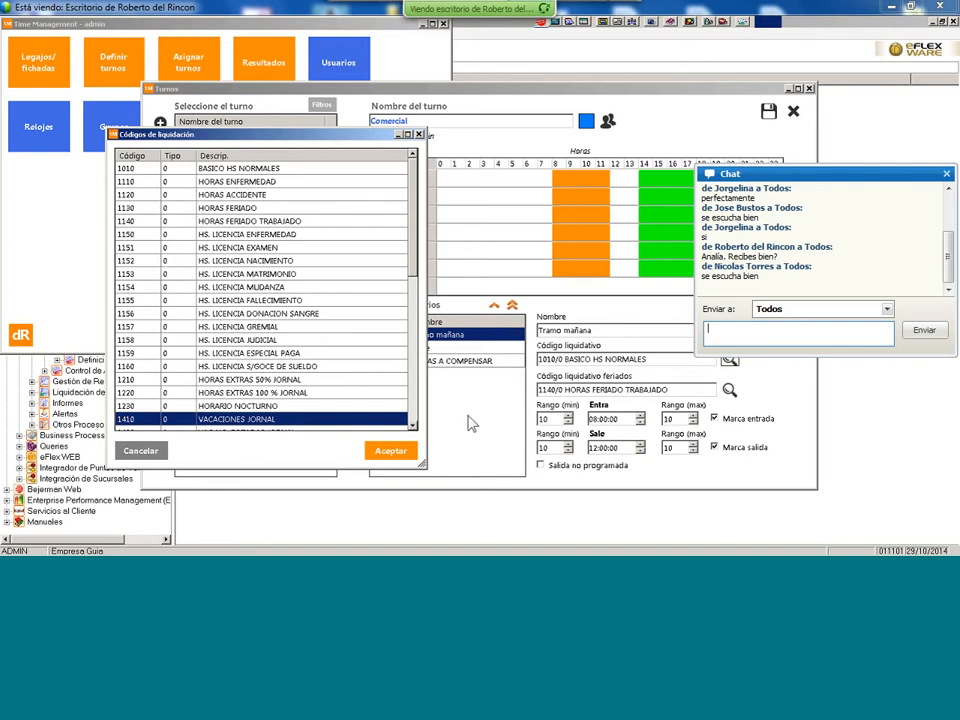
left_click(130, 455)
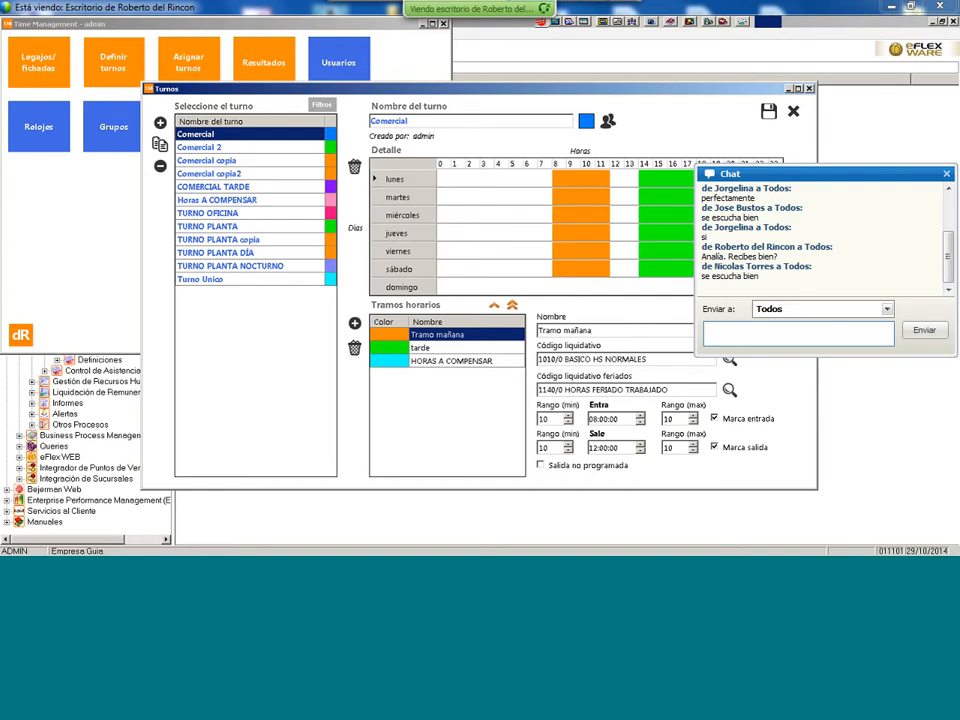
- Leave the slot colour unchanged, visit the holiday payroll code, then view the 14:00–18:00 tarde slot
left_click(586, 121)
left_click(481, 313)
left_click(691, 390)
left_click(440, 349)
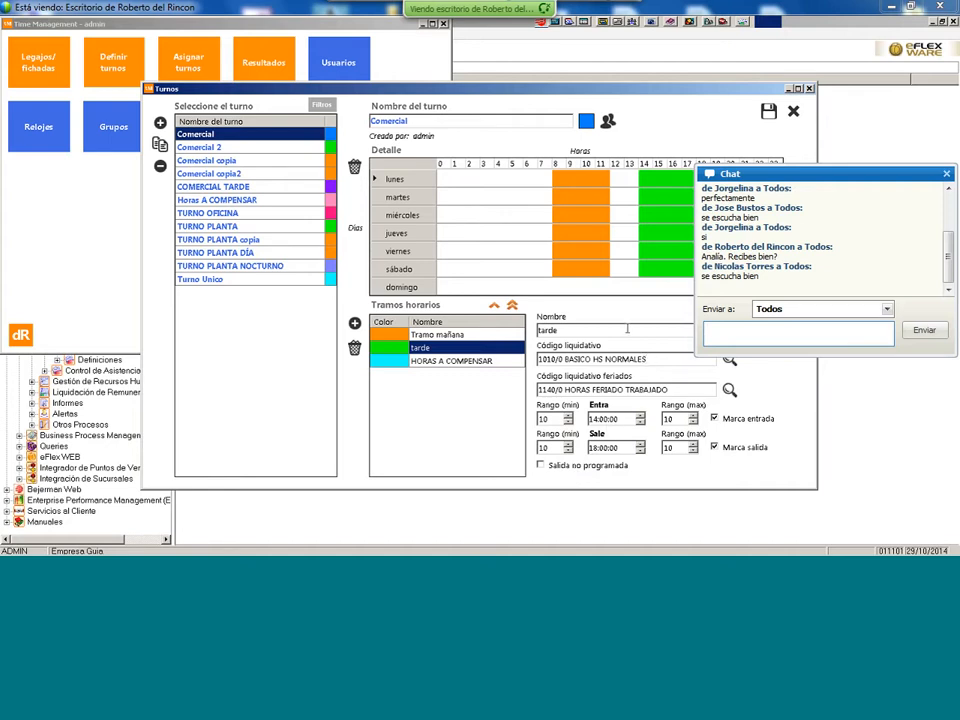
- Remove the morning block from Monday and Saturday in Comercial's schedule
left_click(586, 183)
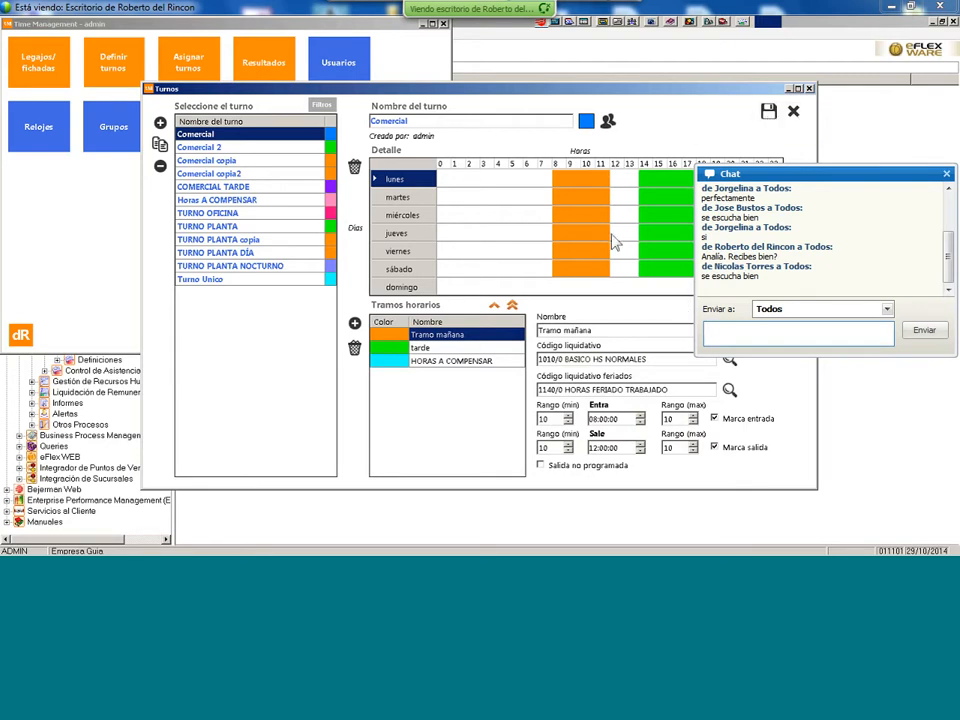
right_click(590, 181)
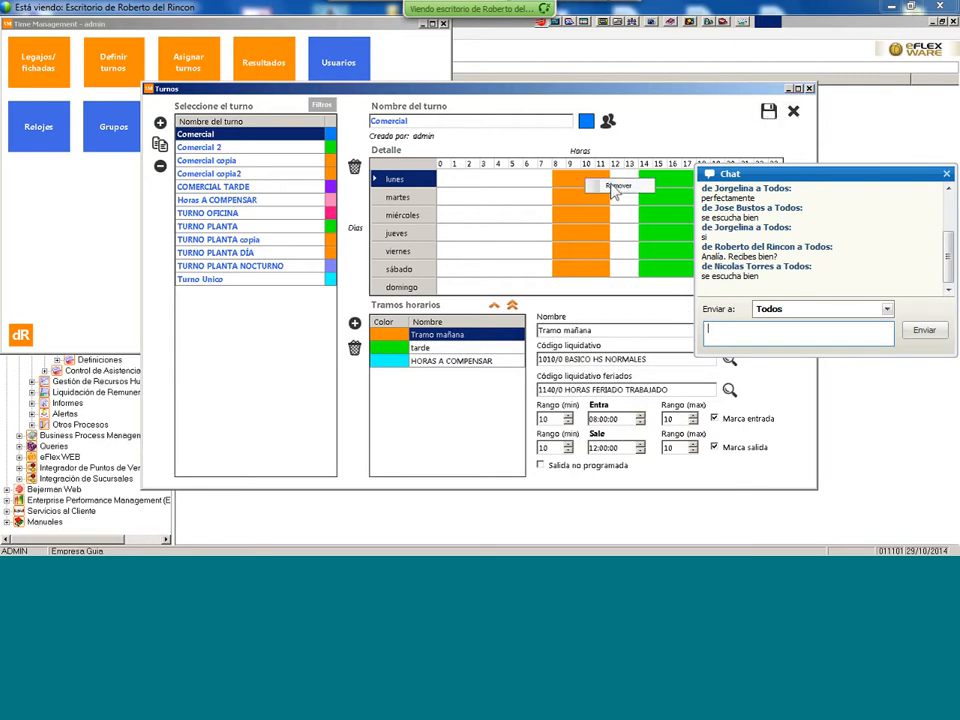
left_click(612, 185)
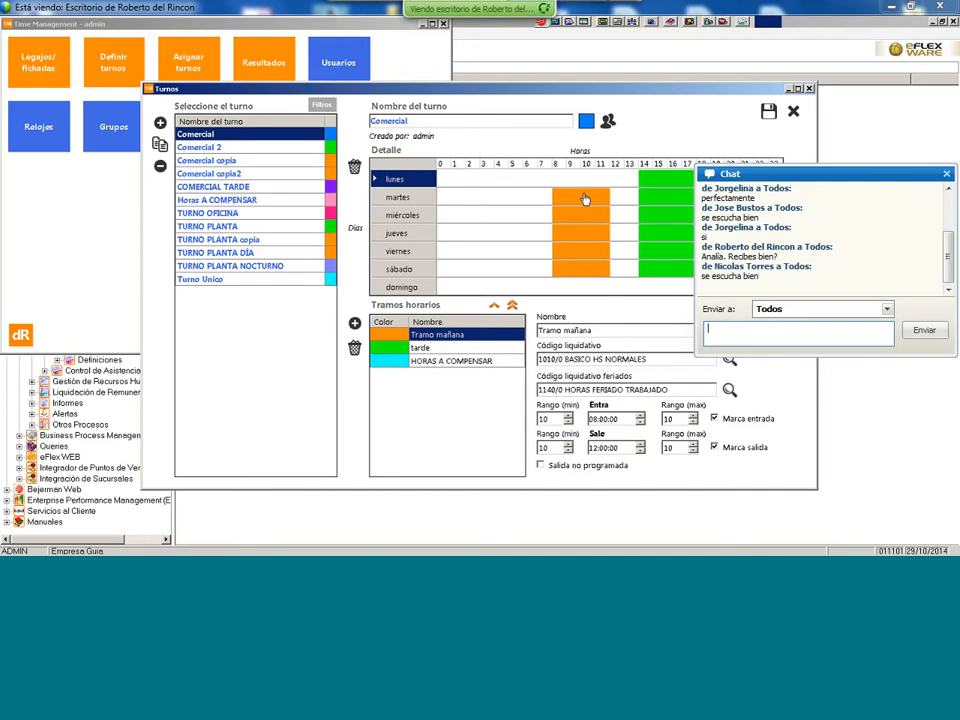
right_click(580, 268)
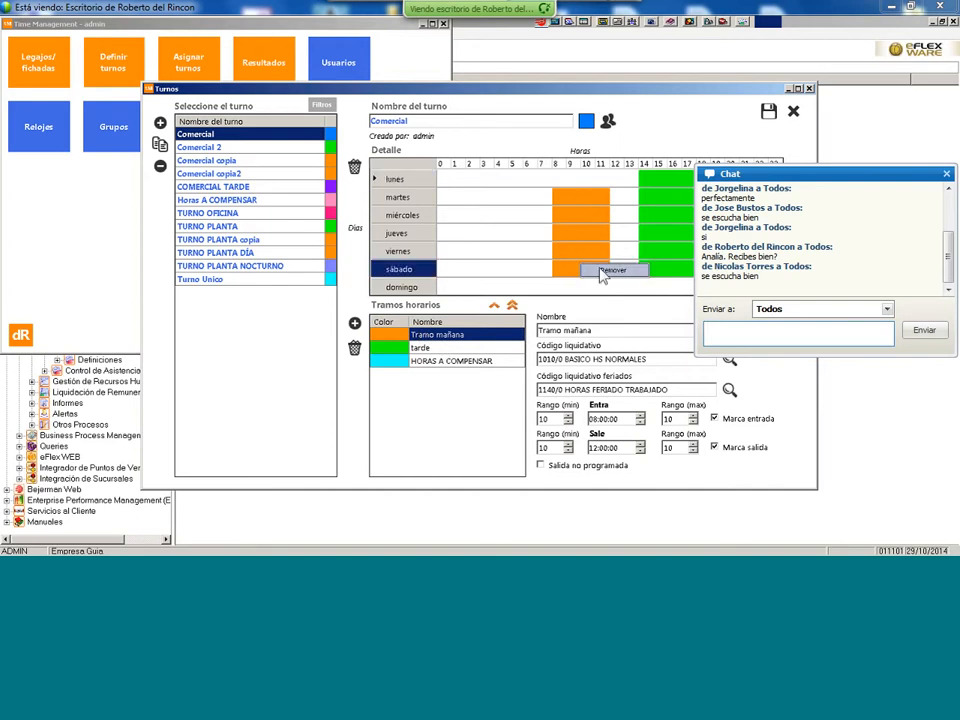
left_click(602, 273)
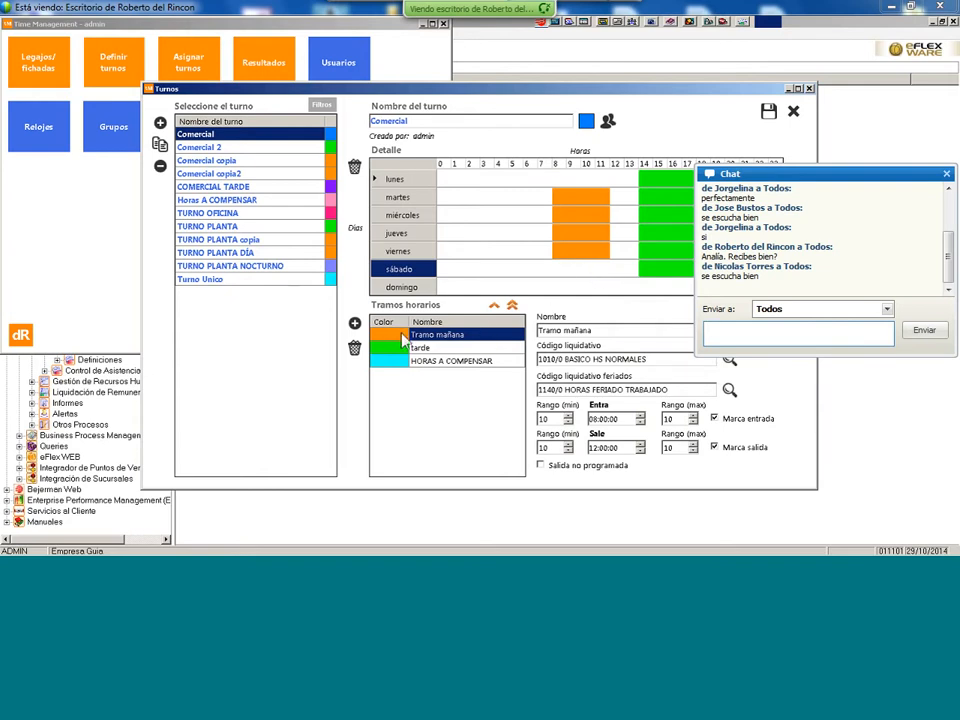
- Put Tramo mañana back on Monday and Saturday, check the other slots, and save Comercial
left_click_drag(490, 288, 576, 180)
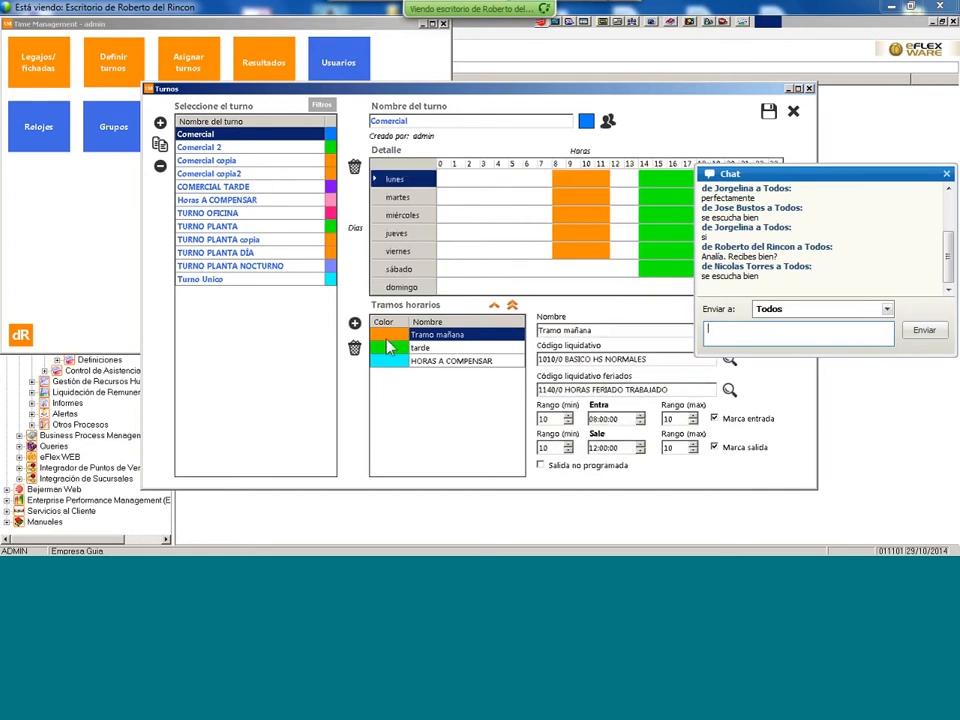
left_click_drag(393, 340, 594, 271)
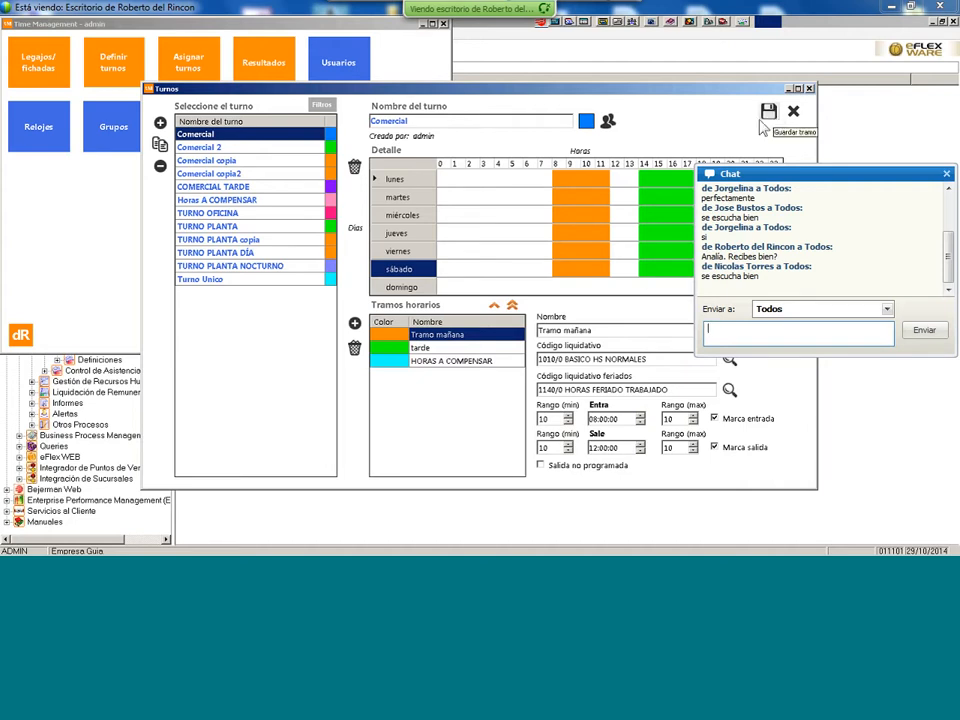
left_click(424, 348)
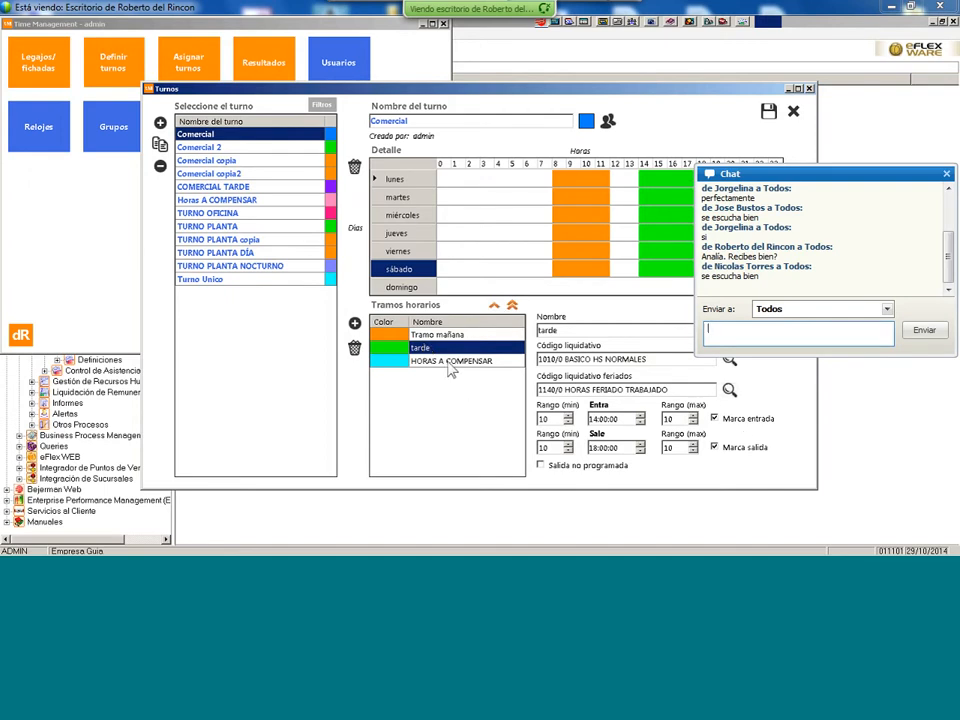
left_click(452, 362)
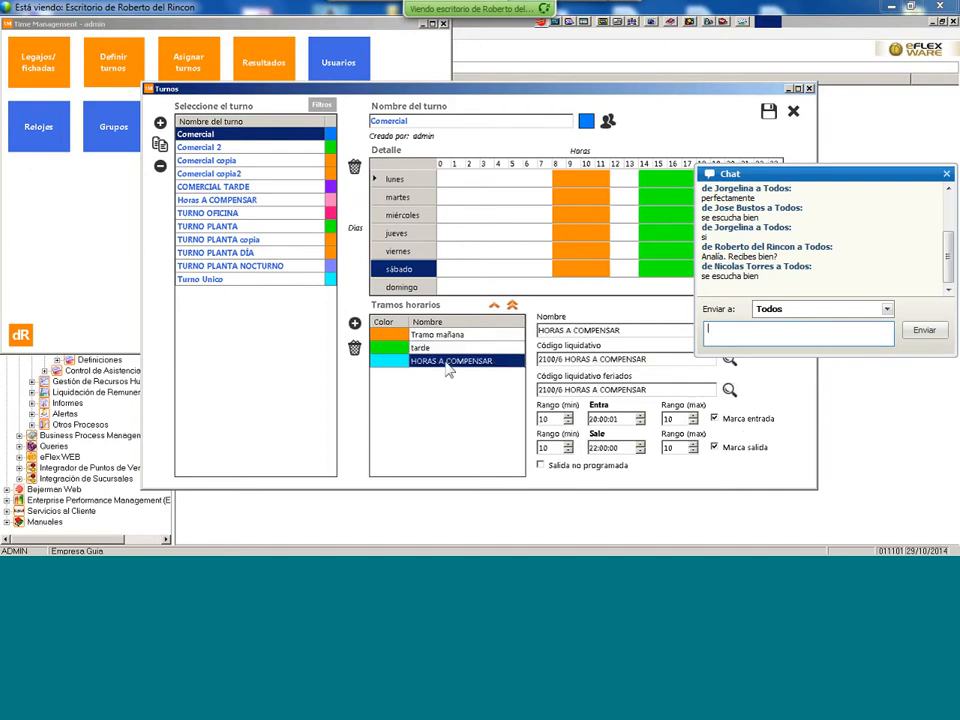
left_click(769, 113)
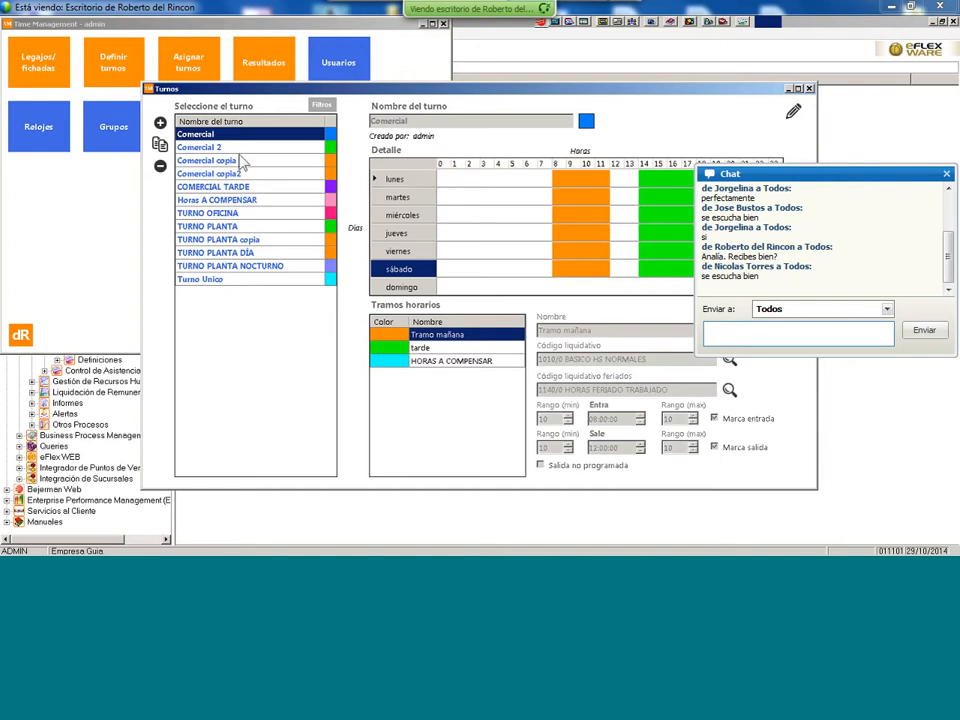
- Open TURNO PLANTA and compare its MAÑANA, TARDE and tramo nuevo slot details
left_click(220, 226)
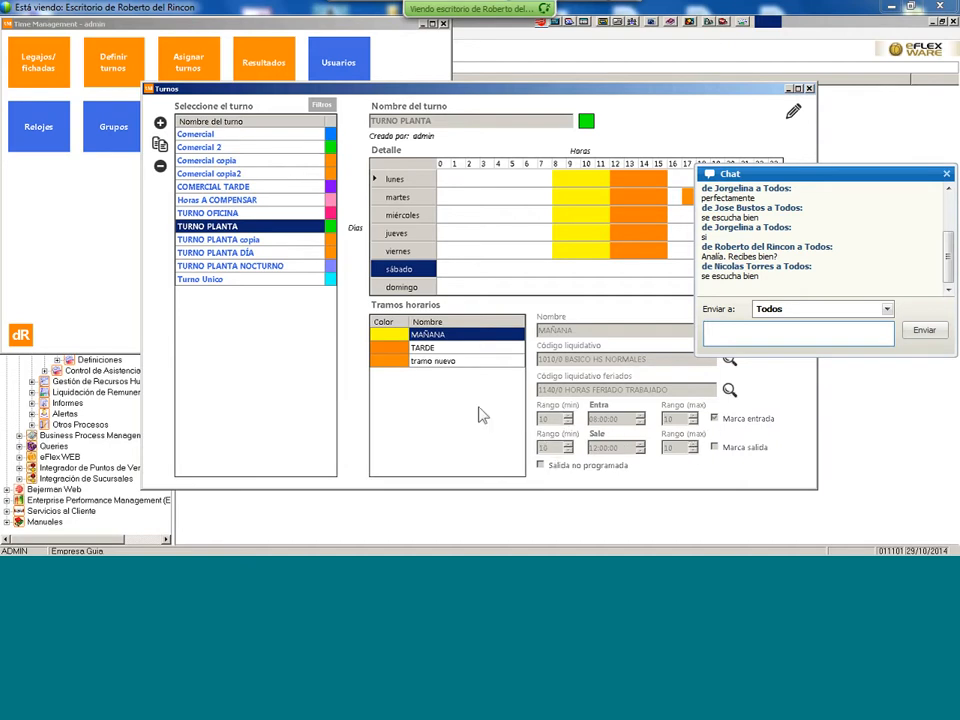
left_click(432, 349)
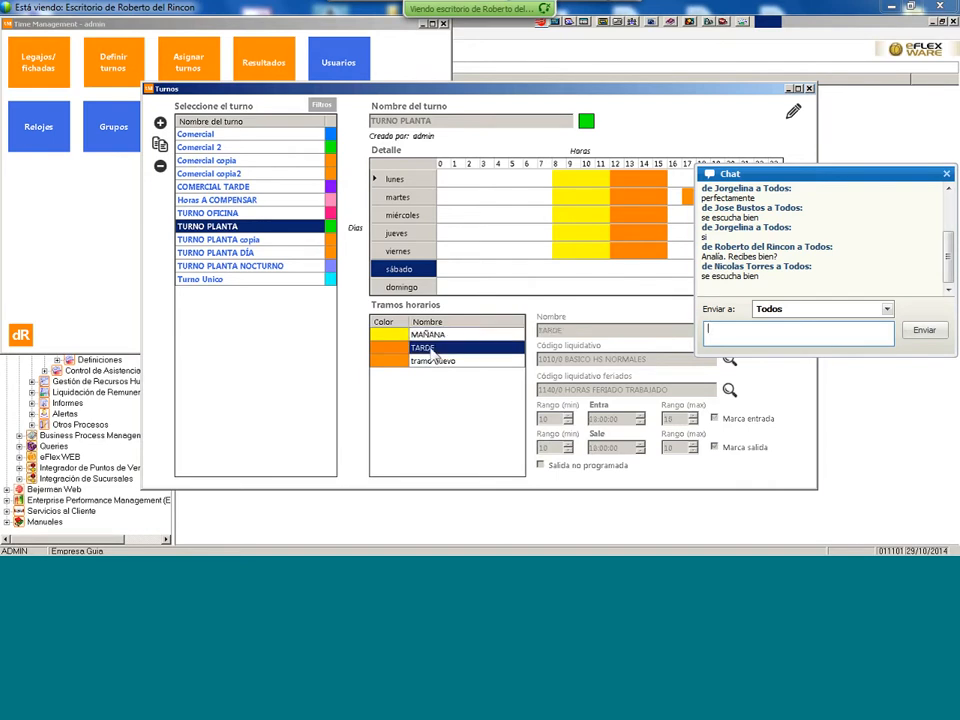
left_click(424, 334)
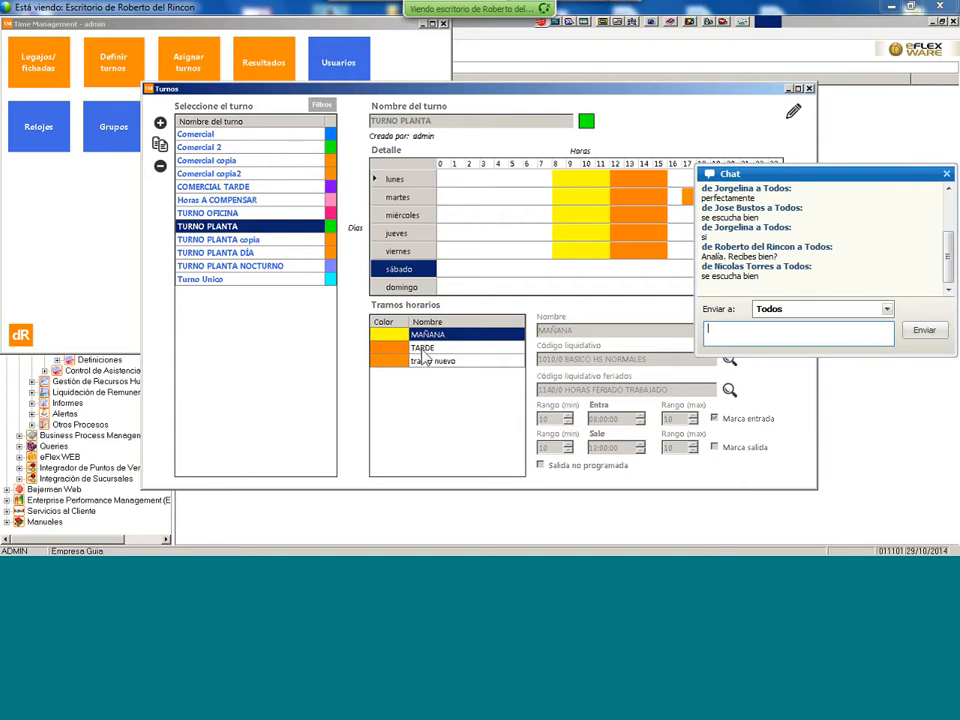
left_click(424, 350)
left_click(430, 336)
left_click(433, 349)
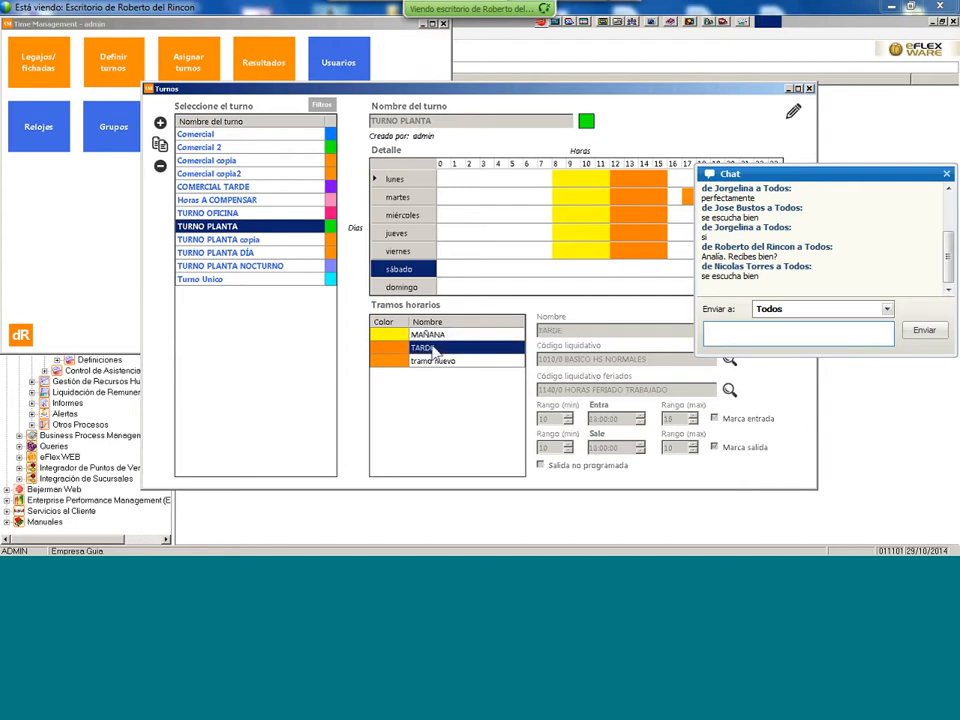
left_click(434, 335)
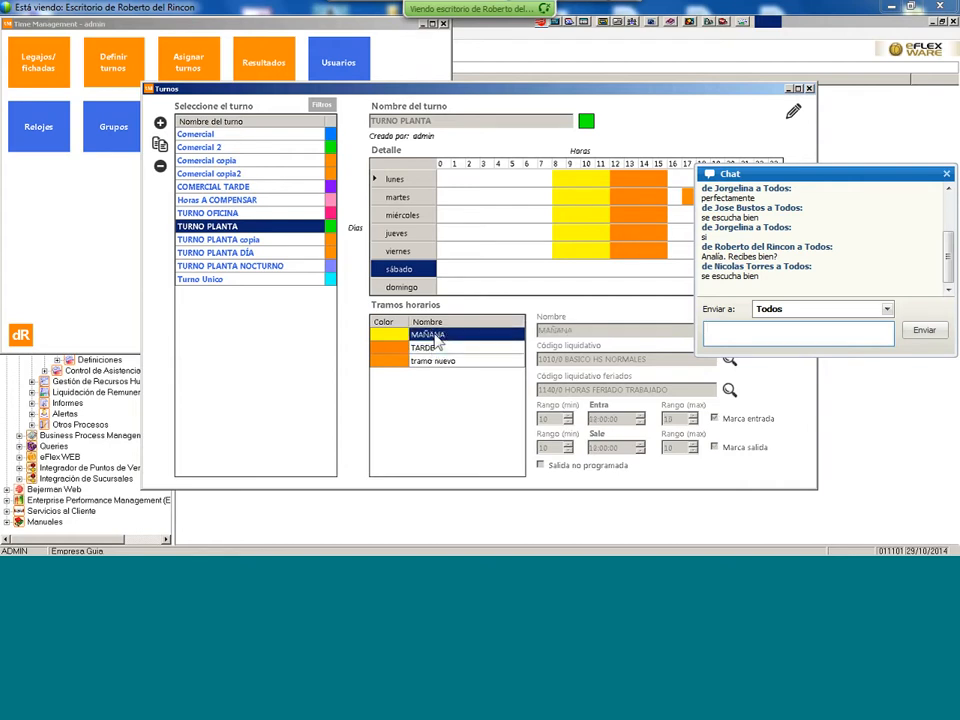
left_click(438, 348)
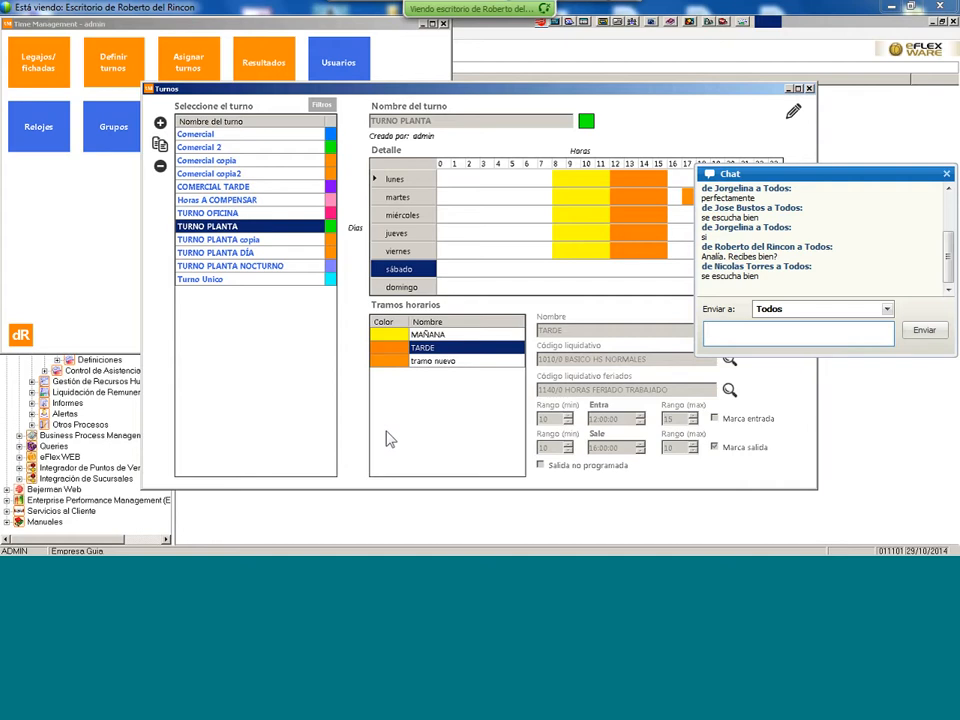
left_click(444, 362)
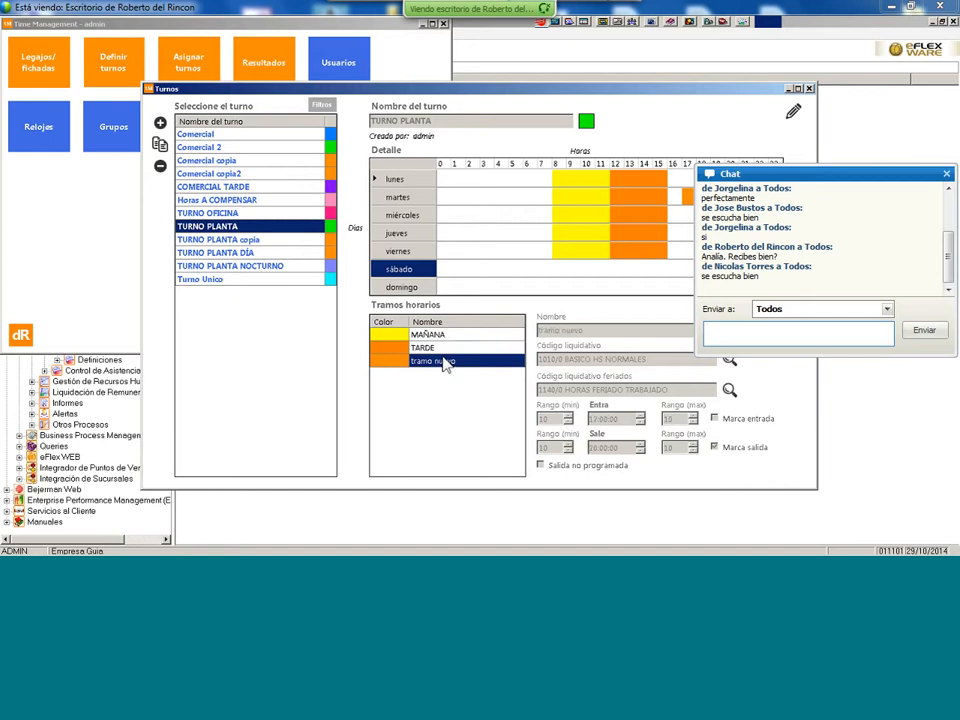
left_click(438, 348)
left_click(440, 336)
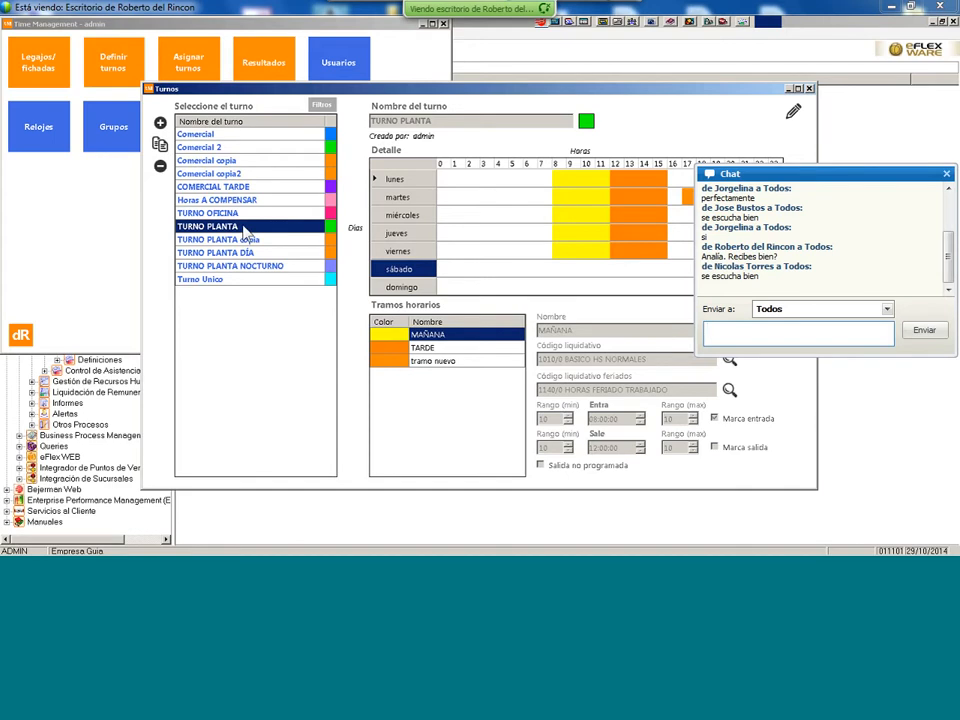
- Duplicate TURNO PLANTA and save the copy as 'TURNO PLANTA copia2'
left_click(160, 145)
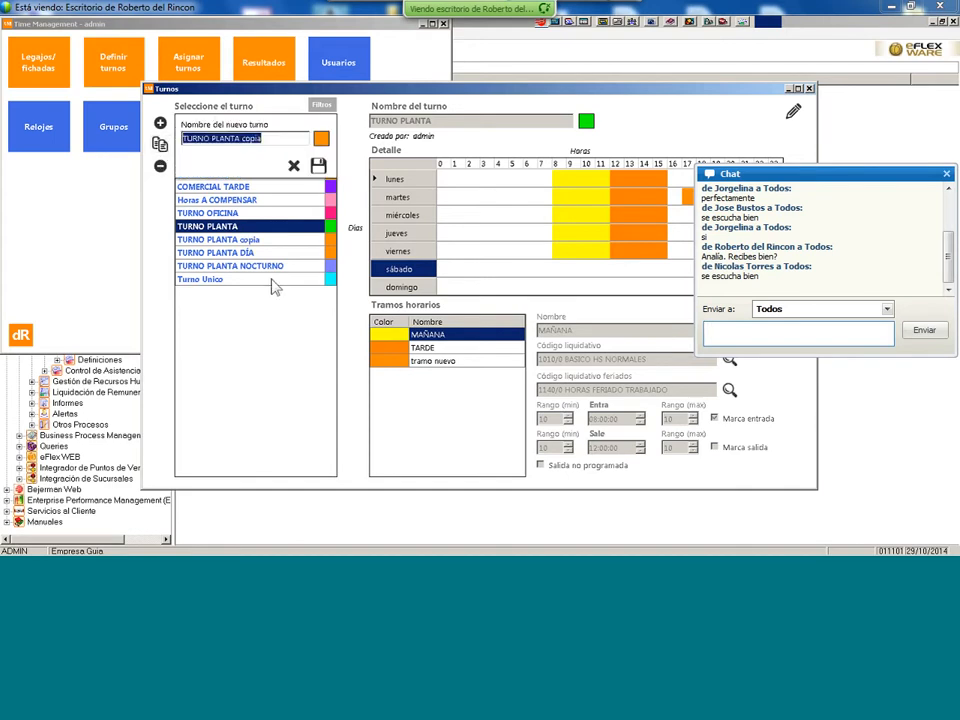
left_click(283, 140)
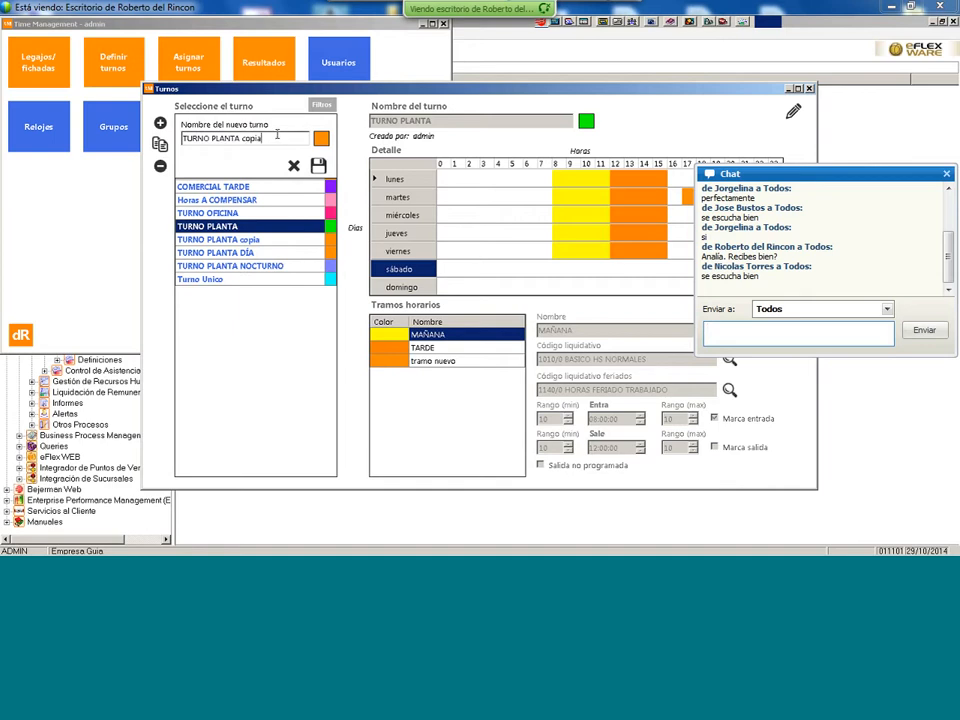
type("2")
left_click(318, 166)
left_click(273, 253)
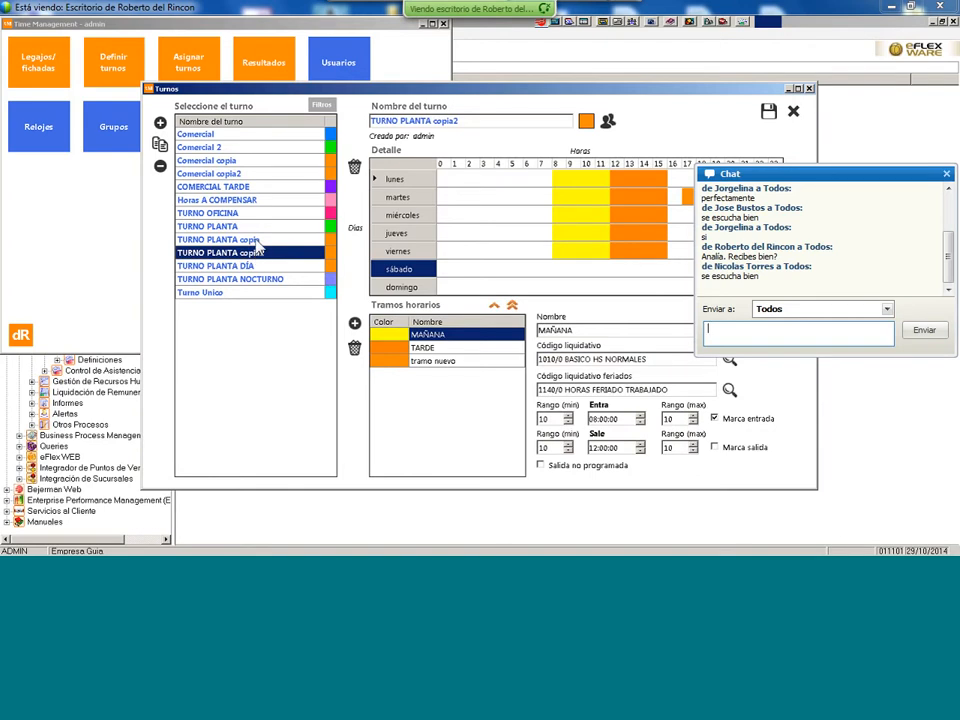
- Switch to TURNO PLANTA copia, leaving the current shift without saving
left_click(257, 242)
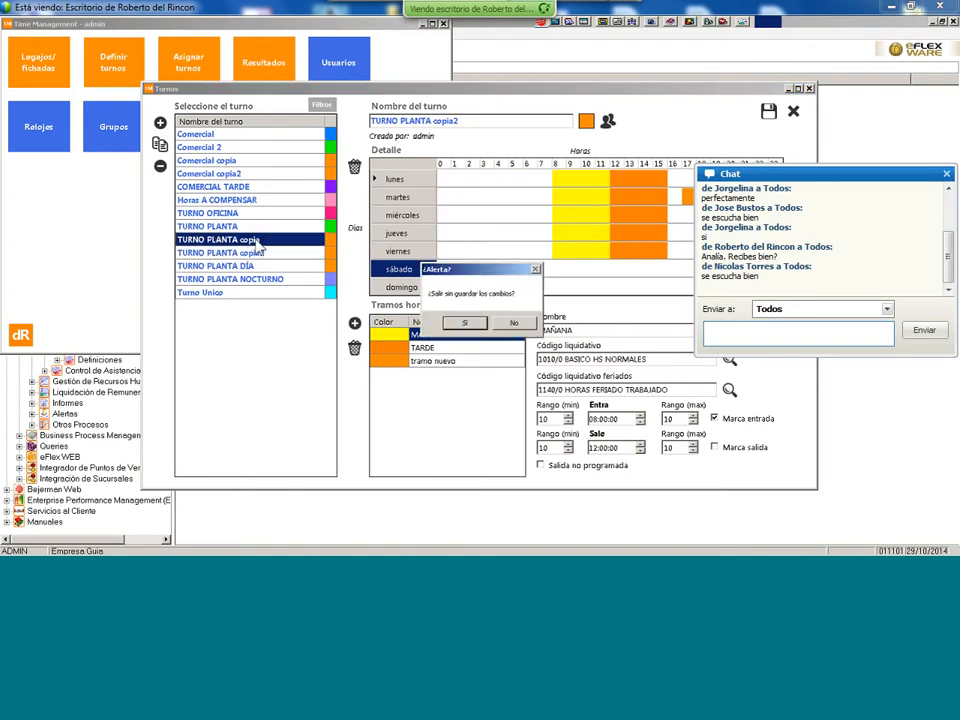
left_click(514, 324)
left_click(280, 240)
key("Return")
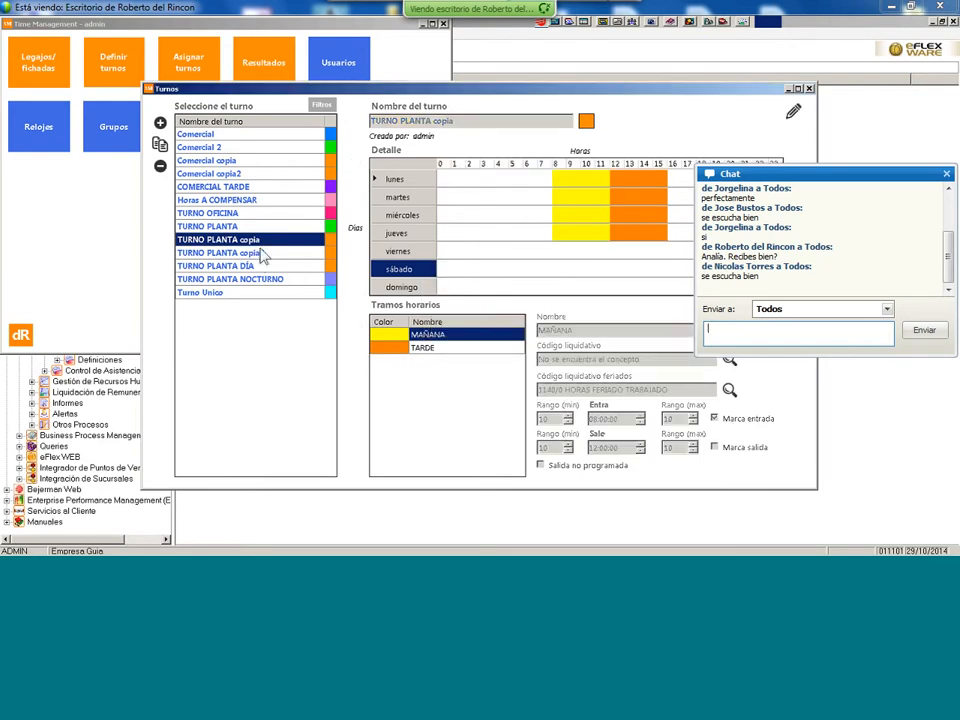
- Reopen TURNO PLANTA, toggle TARDE's Marca salida, then view MAÑANA's 08:00–12:00 settings
left_click(238, 226)
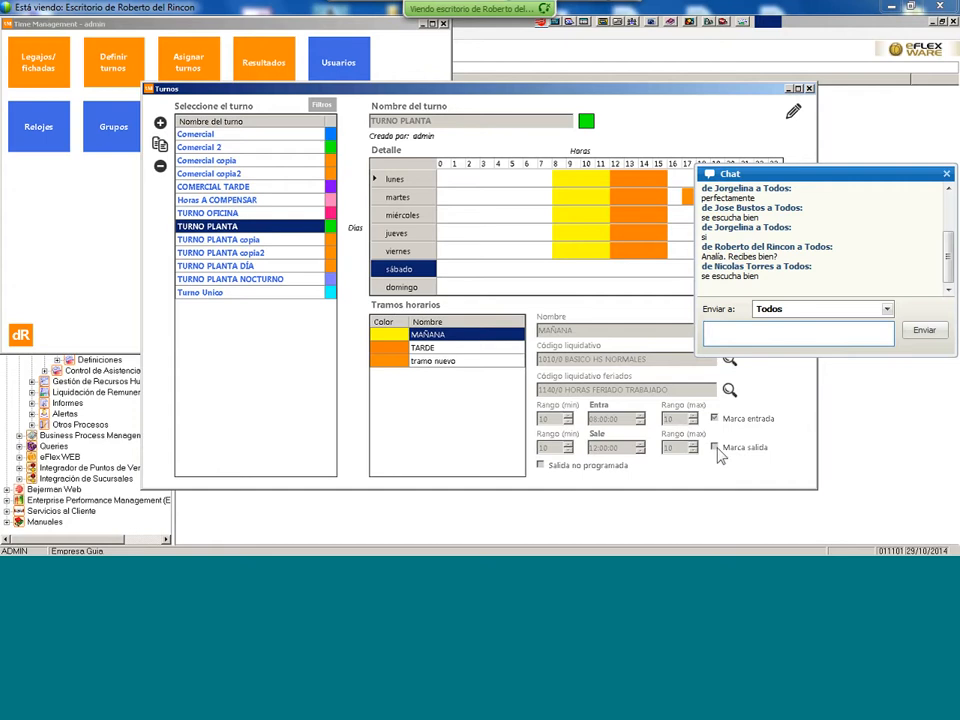
left_click(458, 348)
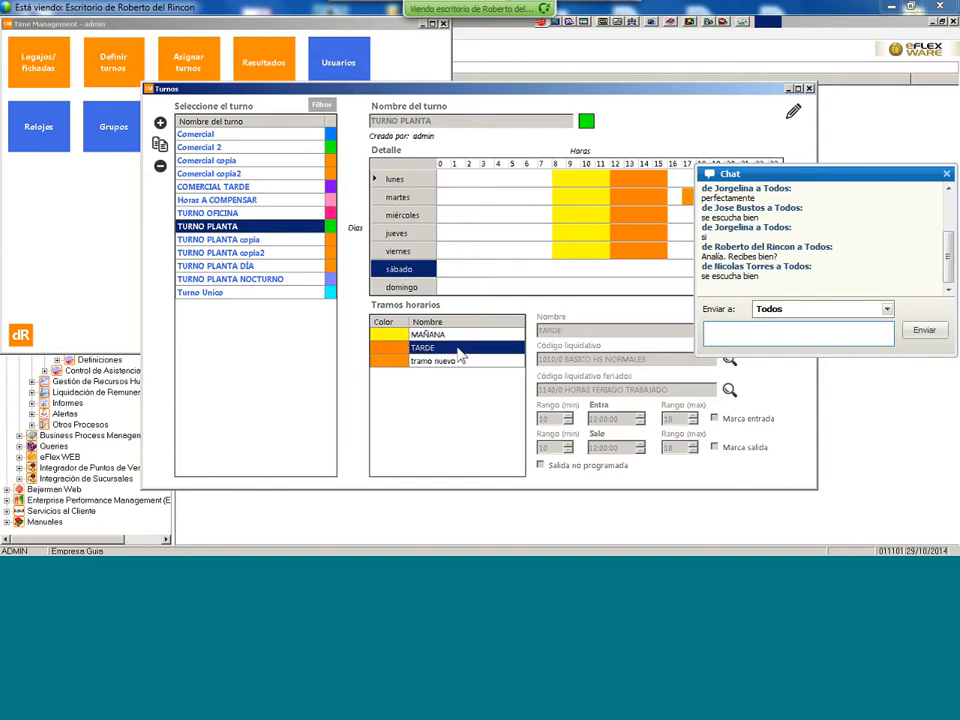
left_click(714, 446)
left_click(448, 338)
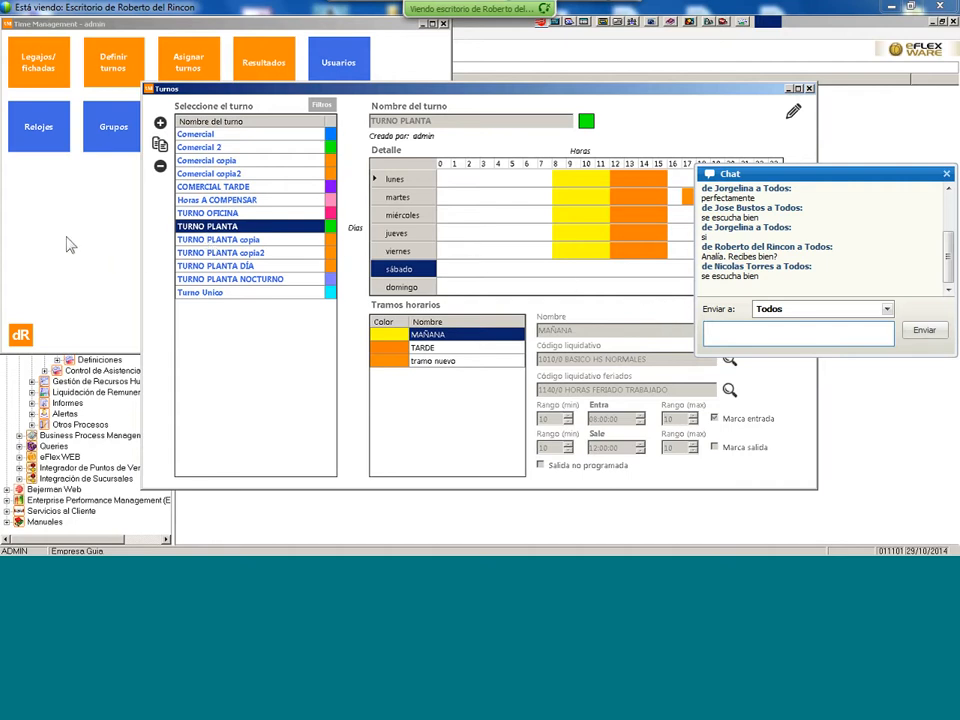
- Close Turnos and reopen Legajos/fichadas, showing 10 records and the 29/10/14 punches
left_click(811, 89)
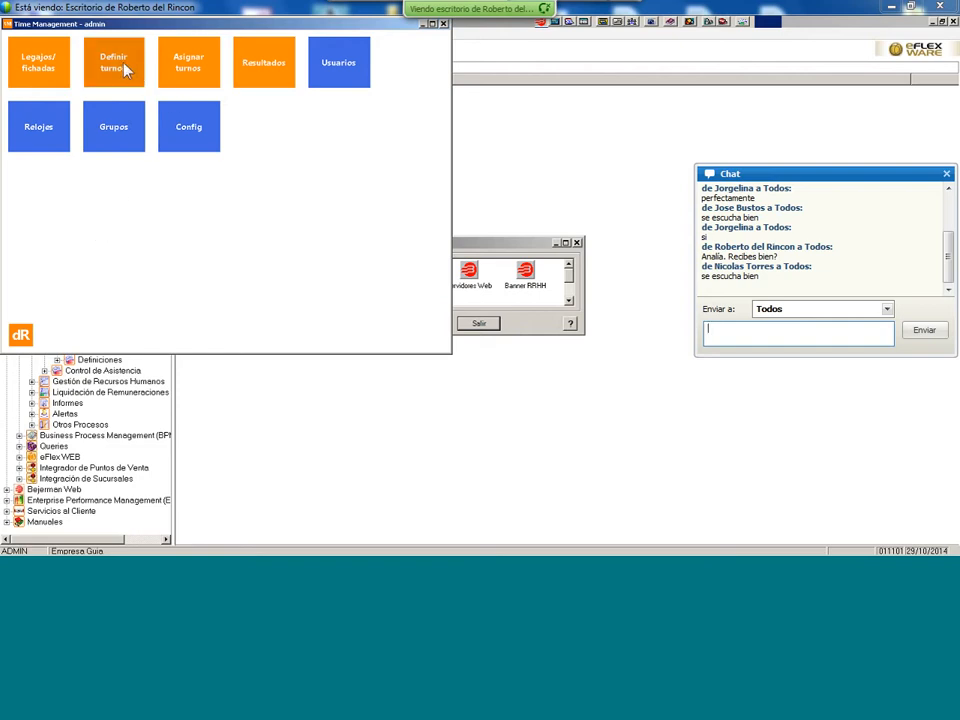
left_click(42, 72)
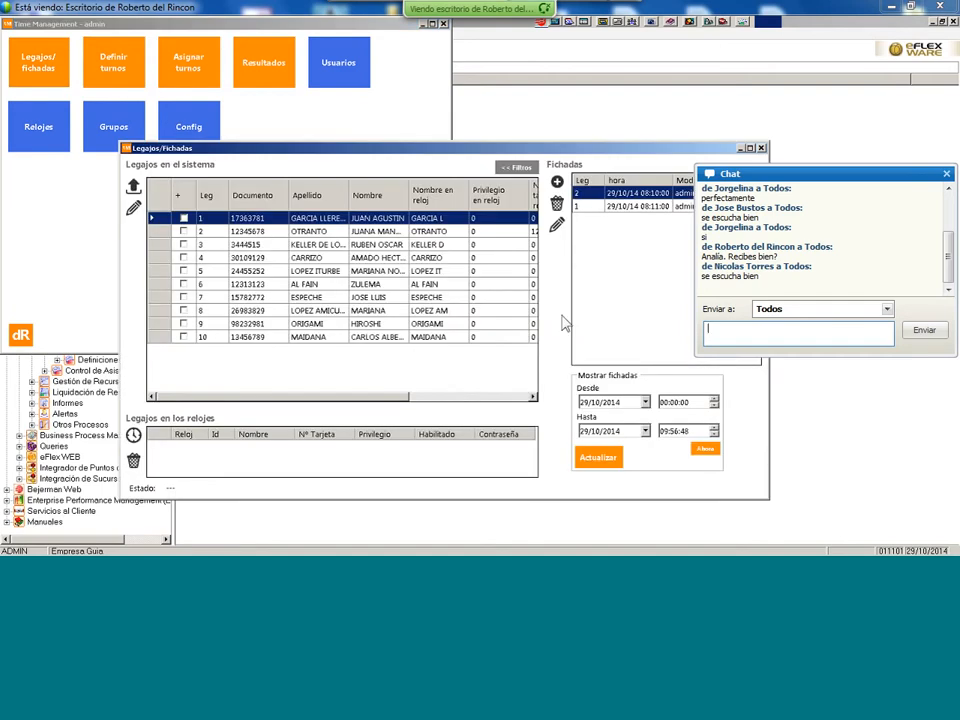
left_click(761, 148)
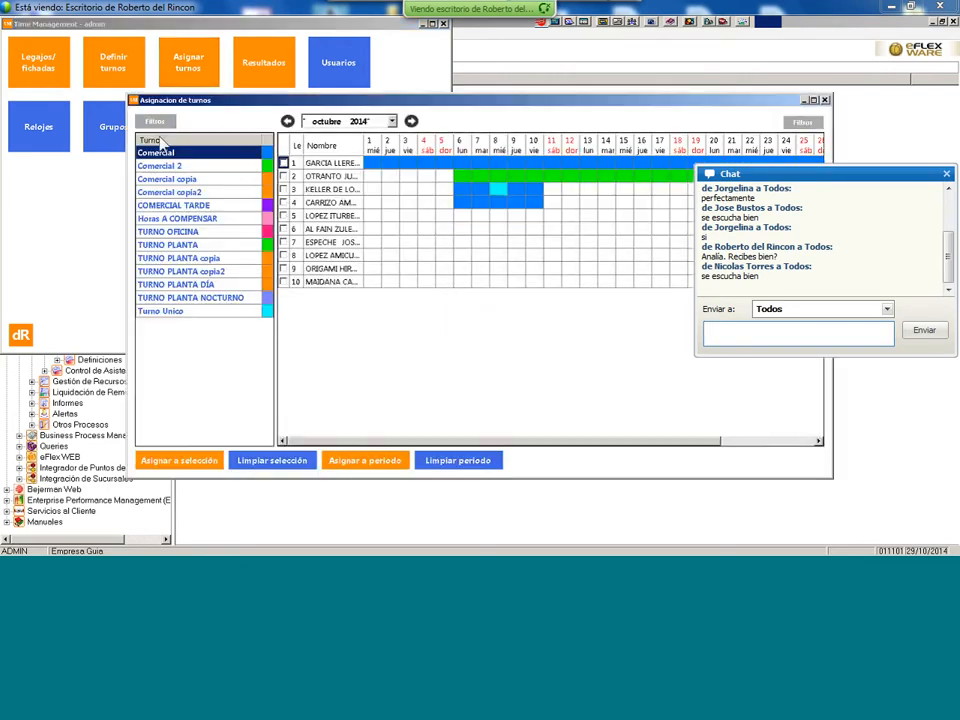
left_click(45, 66)
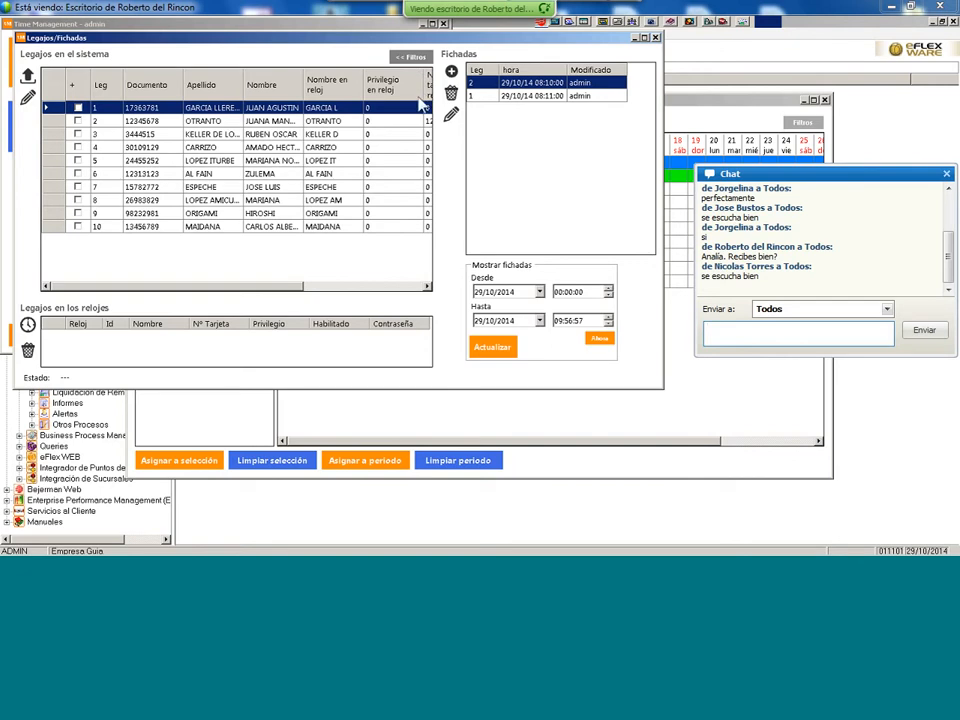
- Show the filters in a maximized window and try the ADMINISTRACION section filter, then turn it off
left_click(410, 57)
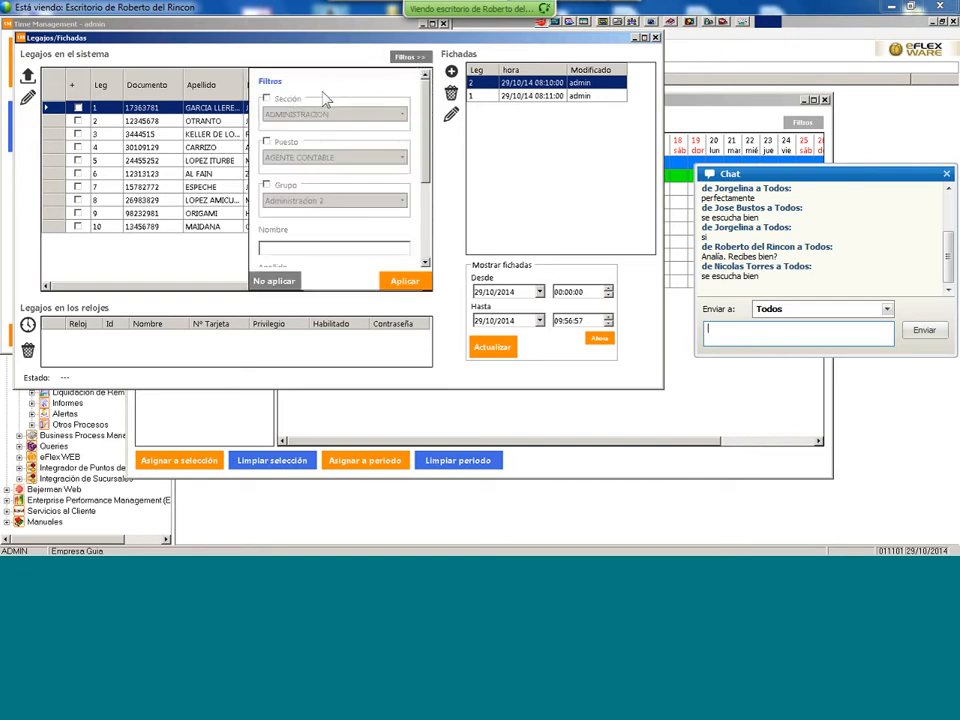
left_click(645, 39)
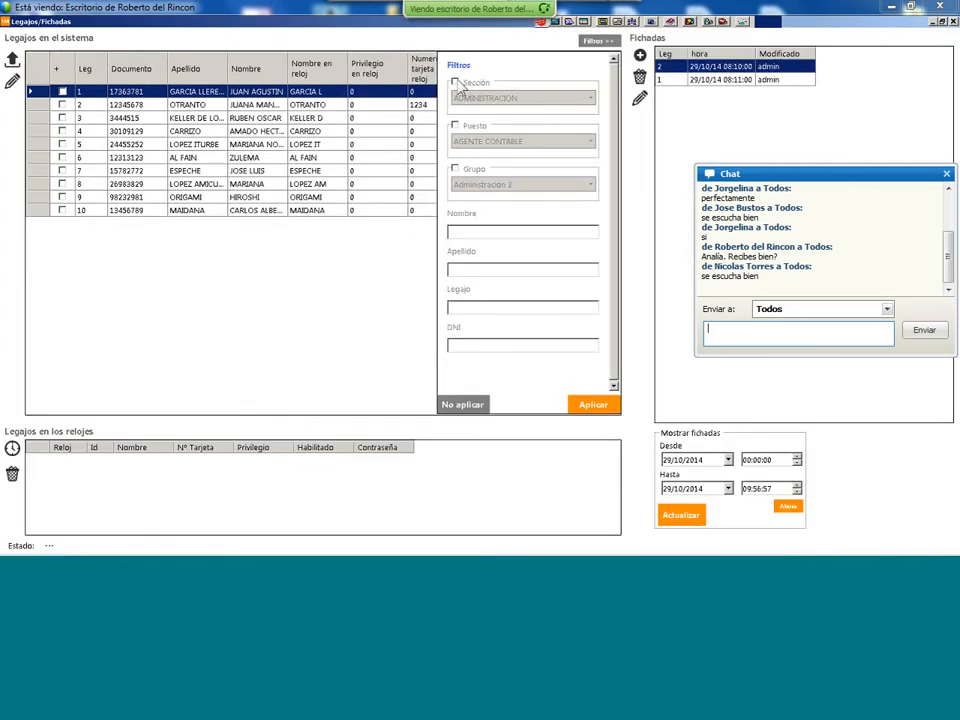
left_click(458, 84)
left_click(589, 97)
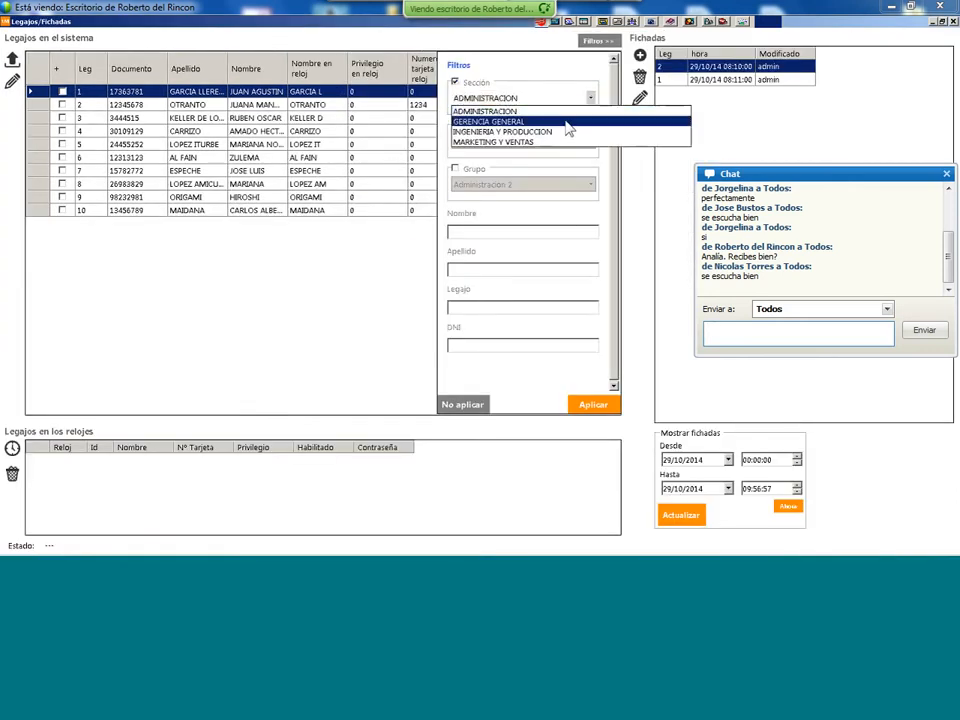
left_click(544, 72)
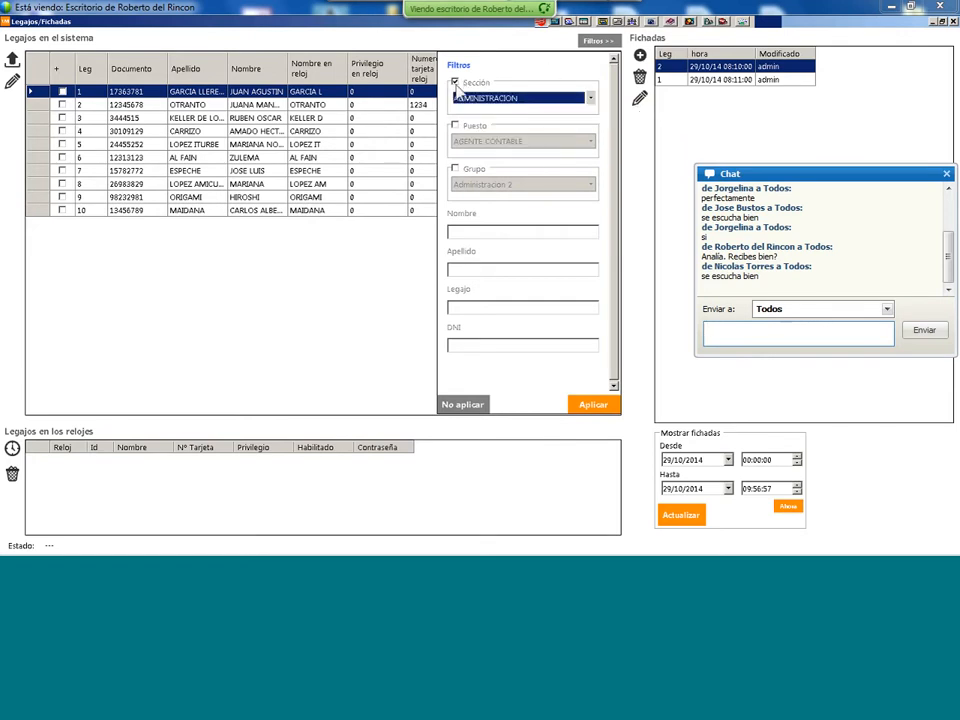
left_click(462, 84)
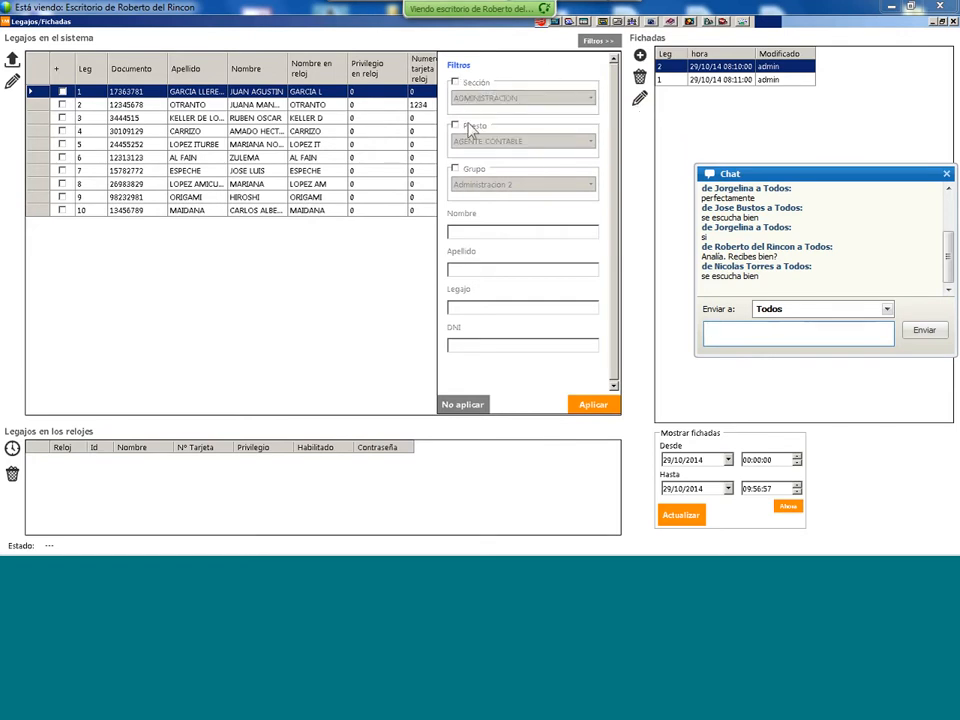
- Filter by group Administracion 2, check the name and DNI fields, and widen the Apellido column
left_click(462, 170)
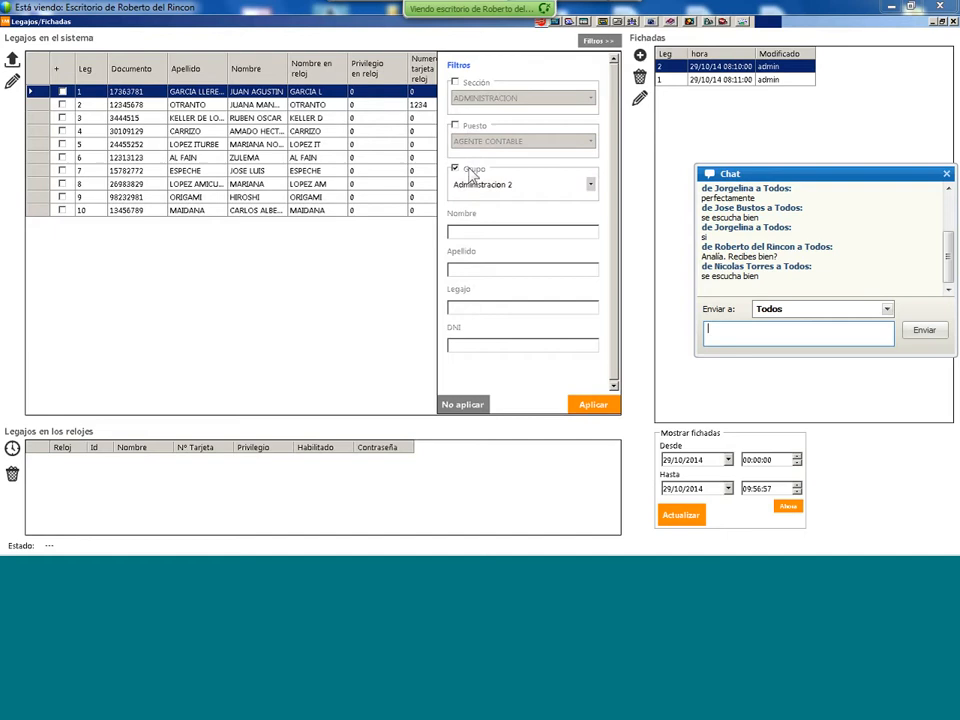
left_click(591, 187)
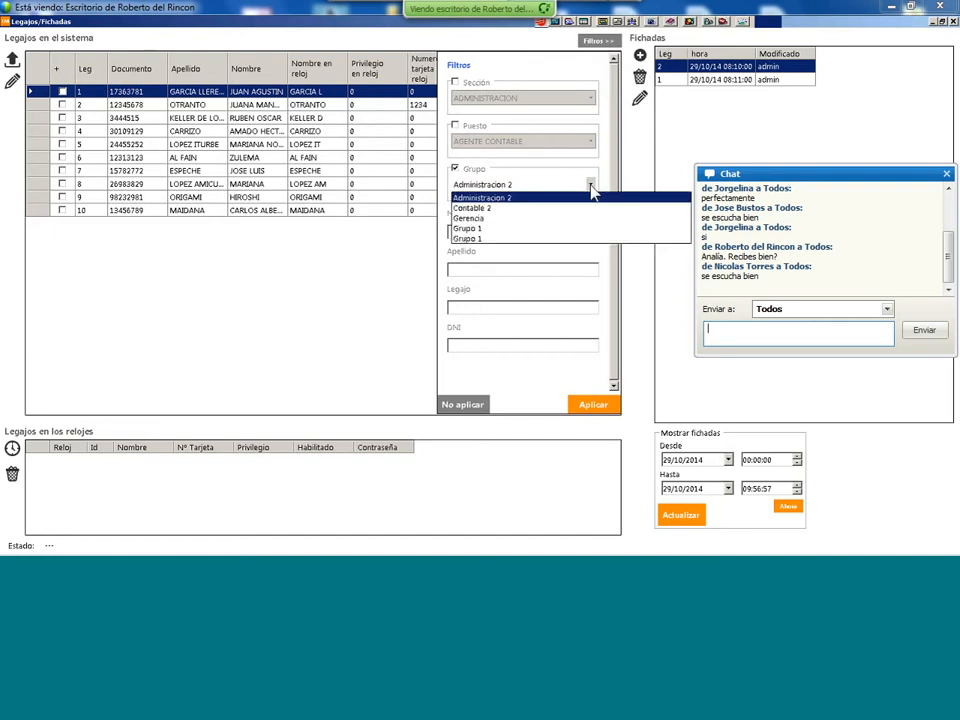
left_click(462, 182)
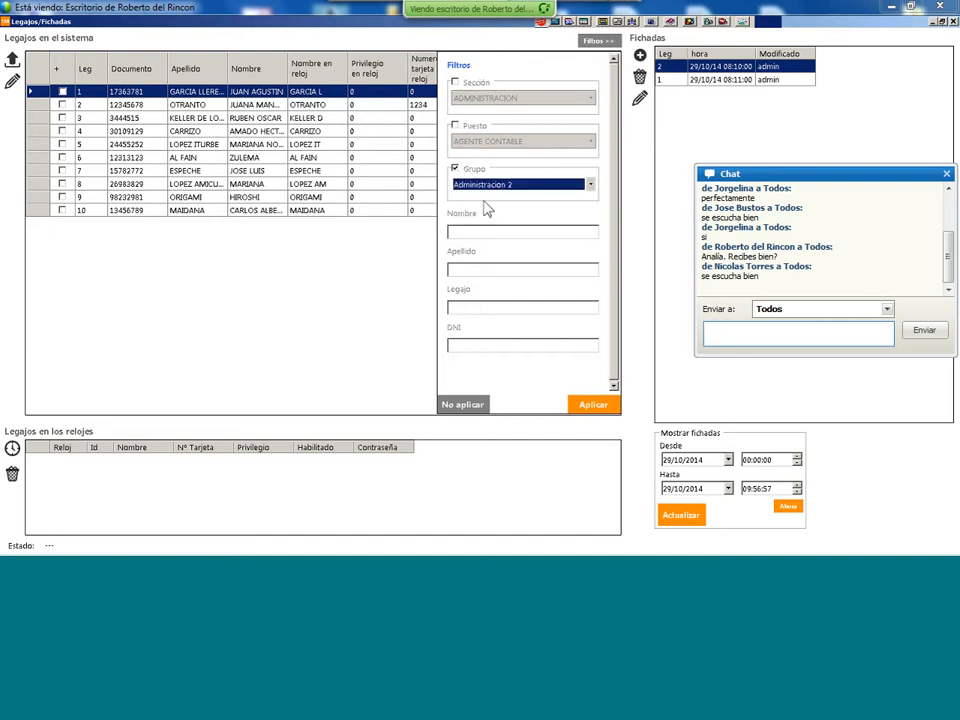
left_click(482, 229)
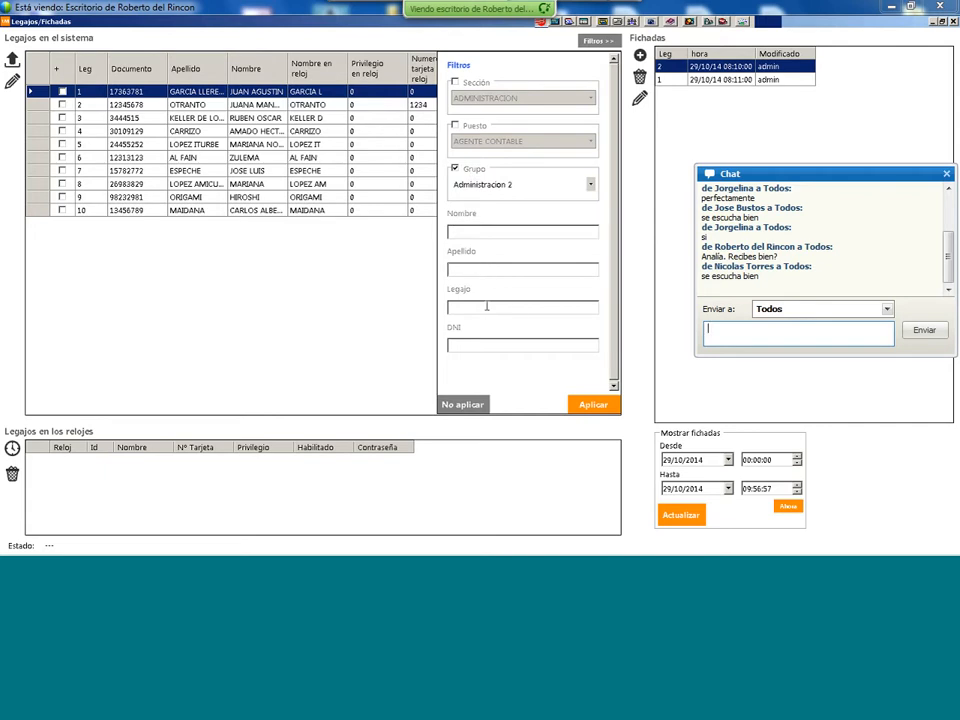
left_click(491, 340)
left_click_drag(232, 60, 313, 77)
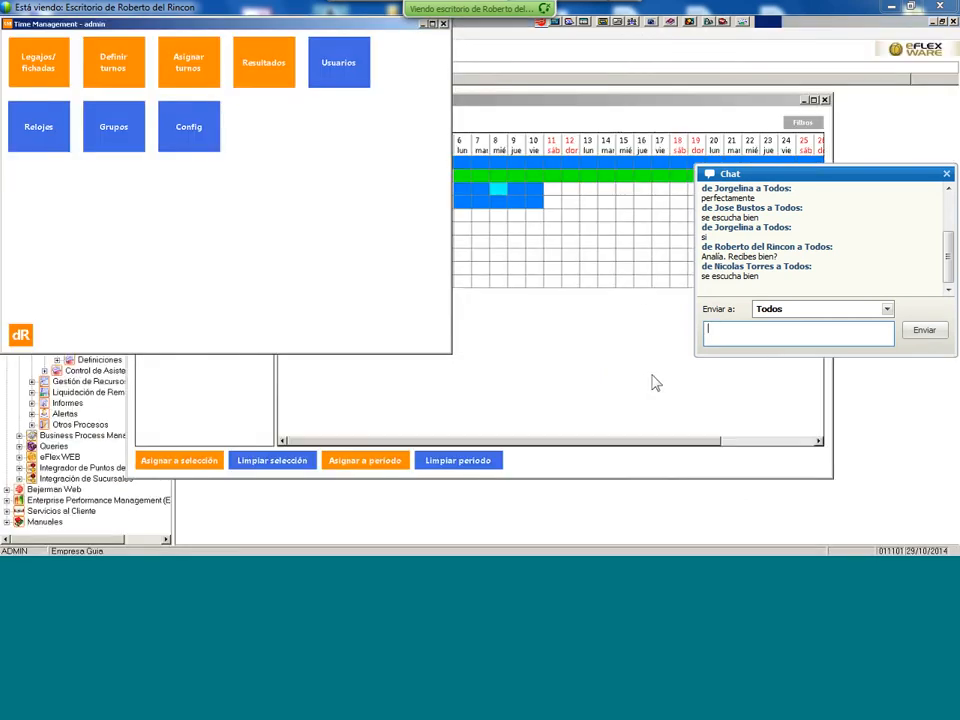
- From Sistemas Bejerman, launch Sueldos y Jornales under Liquidación de Remuneraciones
mouse_move(287, 550)
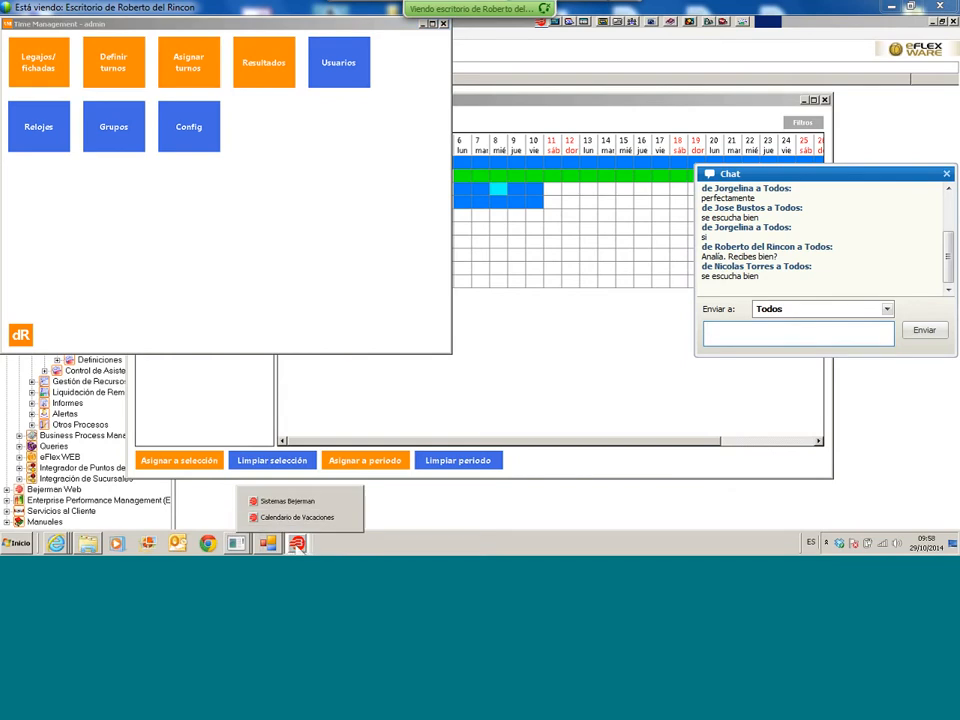
left_click(300, 502)
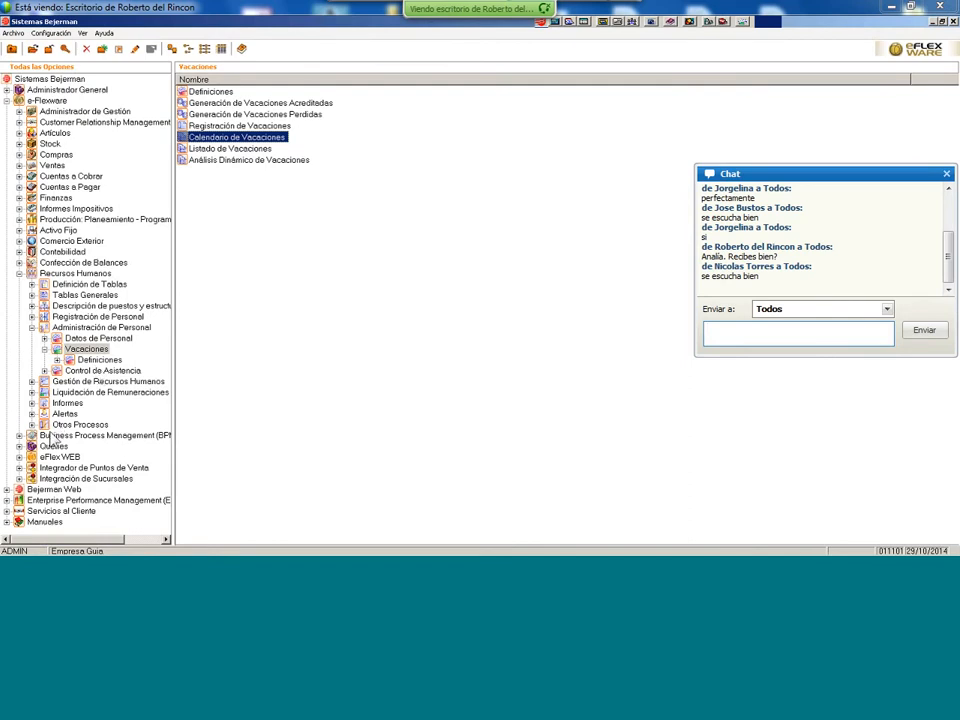
left_click(90, 394)
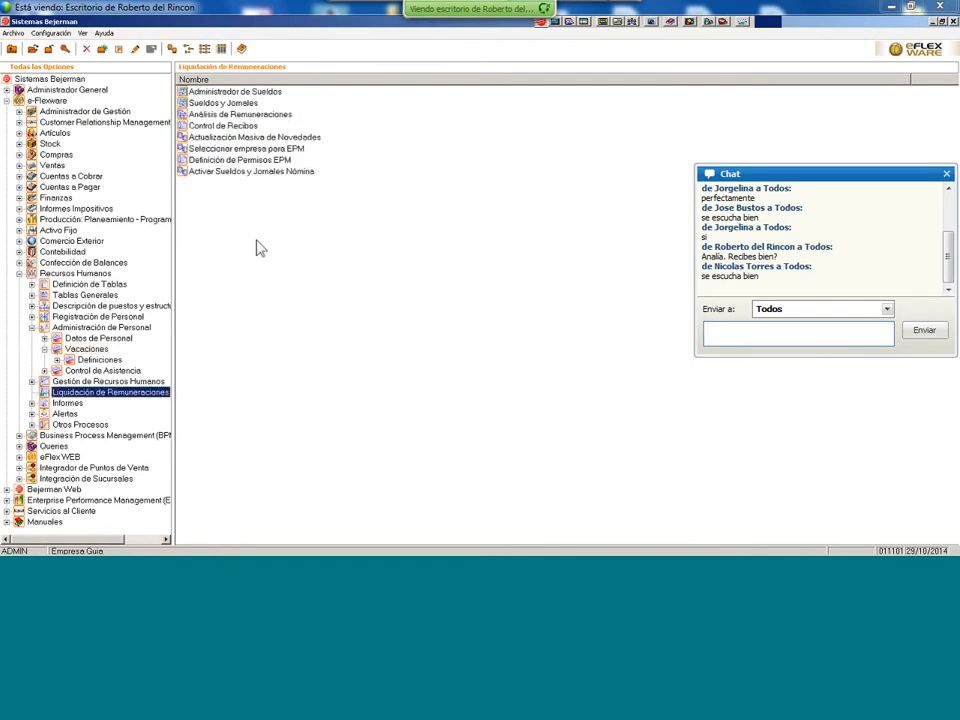
left_click(252, 105)
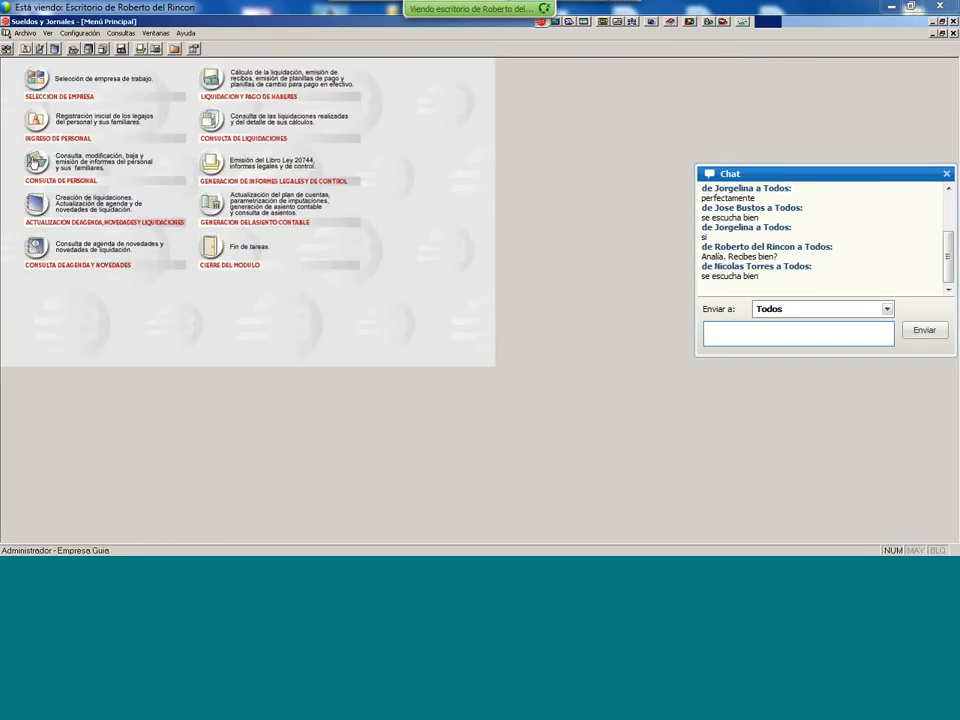
- Look up employee 1 in Consulta de Personal, delete the surname's trailing 2, and save
left_click(36, 162)
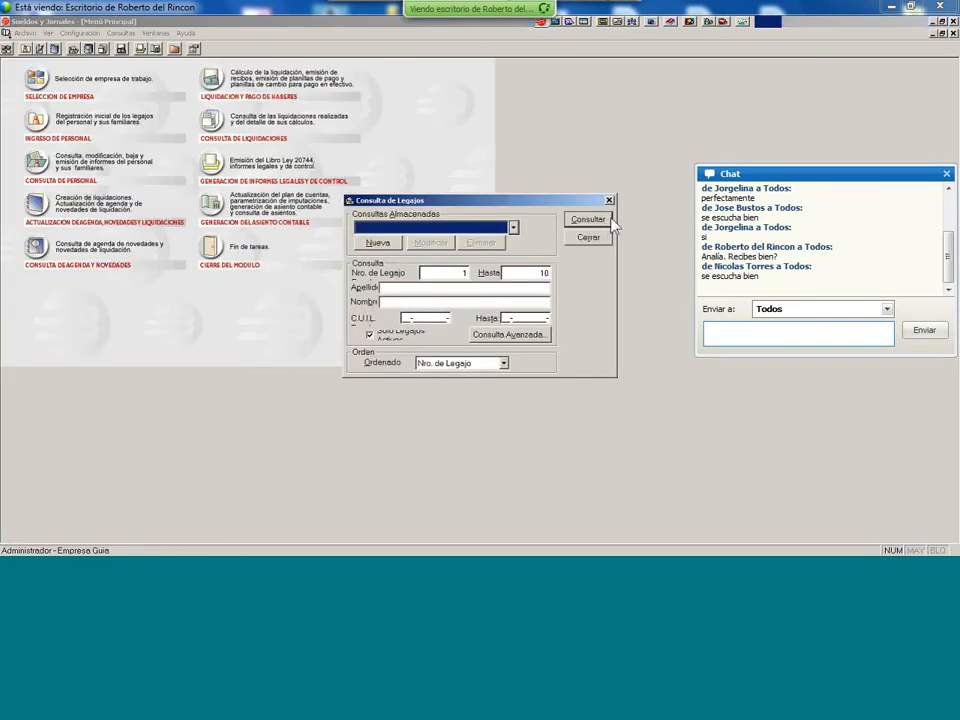
left_click(588, 219)
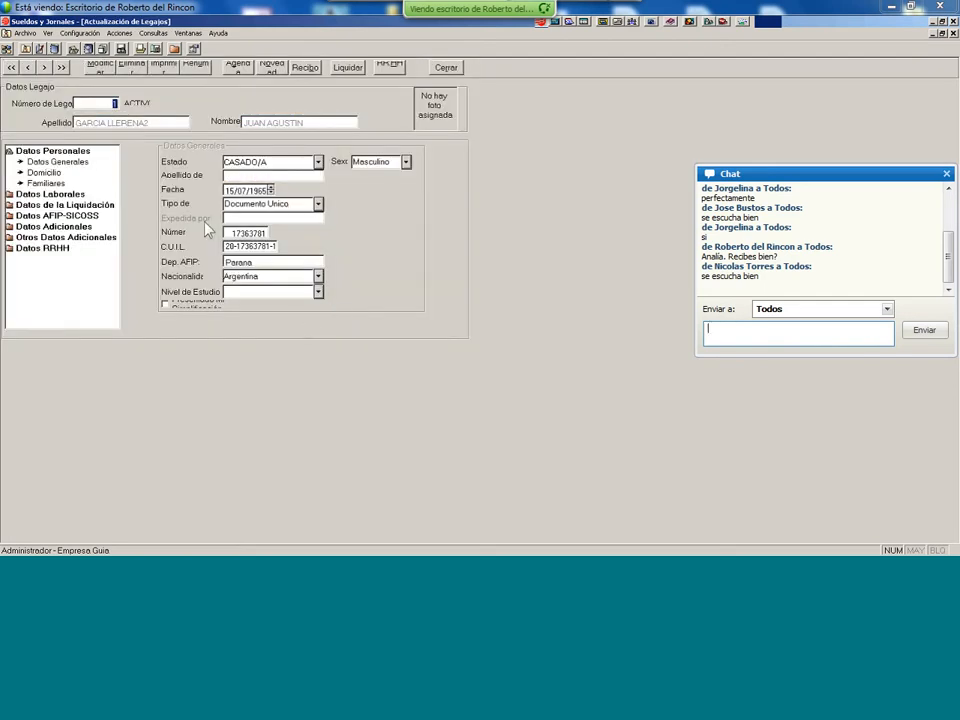
left_click(97, 68)
left_click(156, 122)
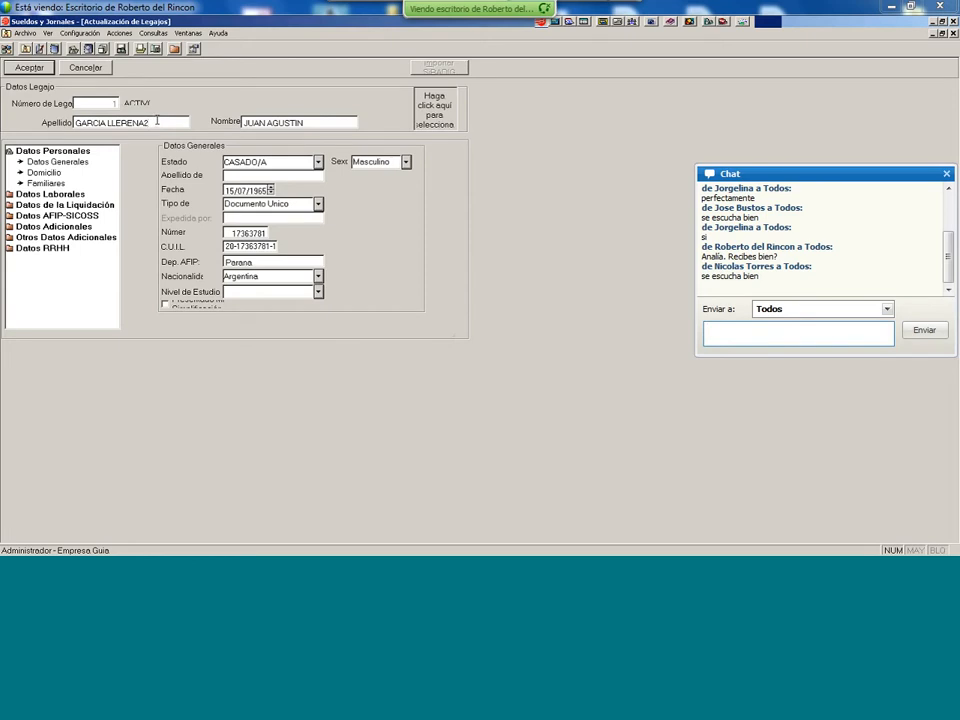
key("BackSpace")
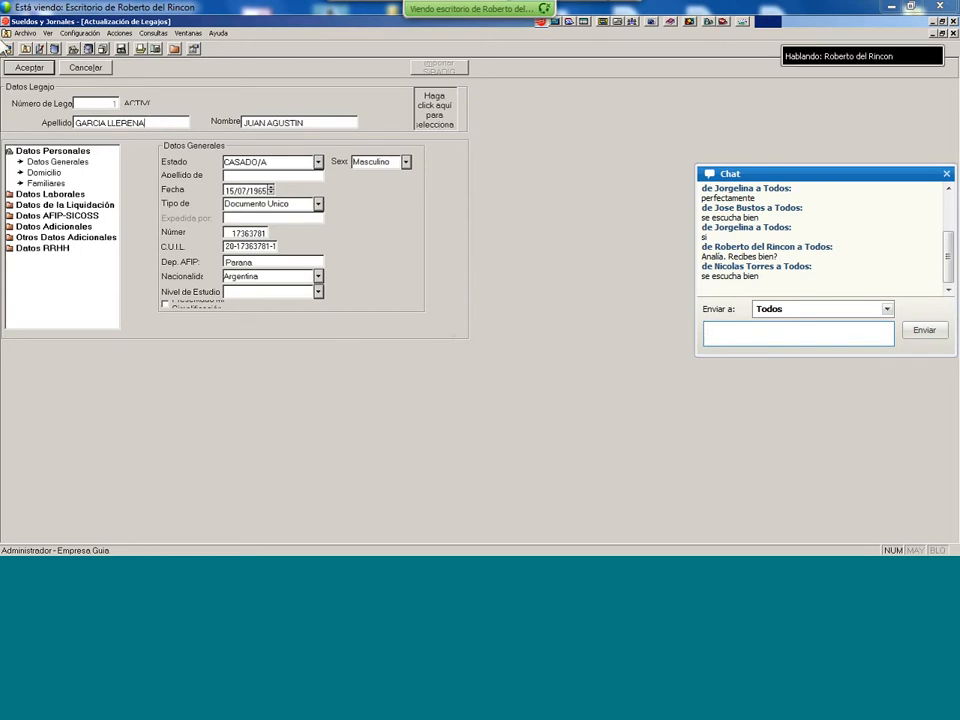
left_click(27, 67)
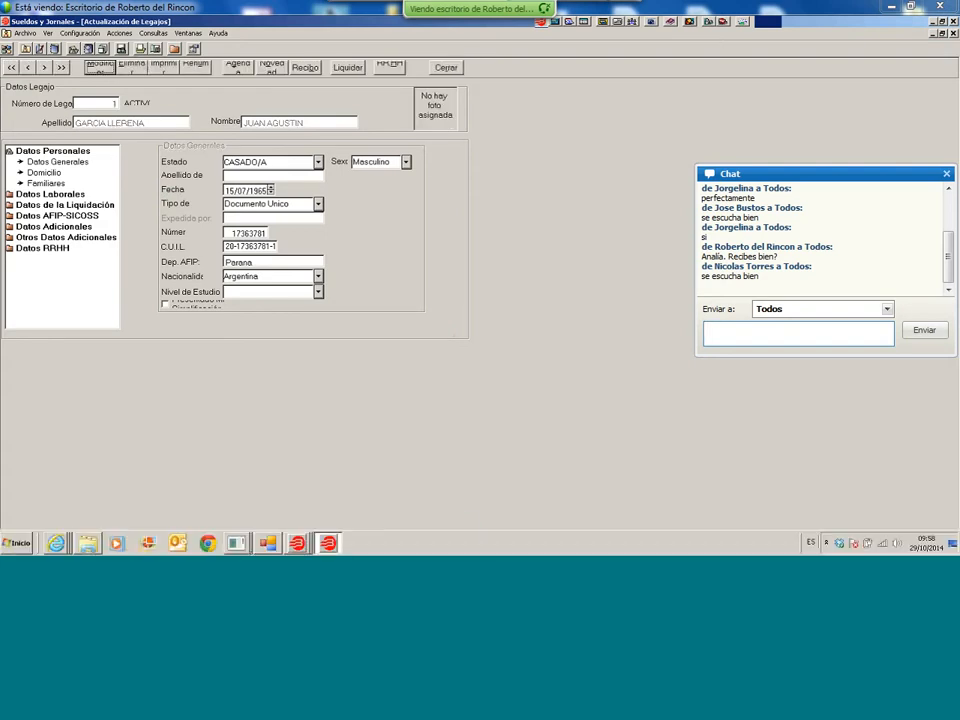
- Return to Time Management's main window, open Legajos/Fichadas, and widen the Apellido column
left_click(236, 542)
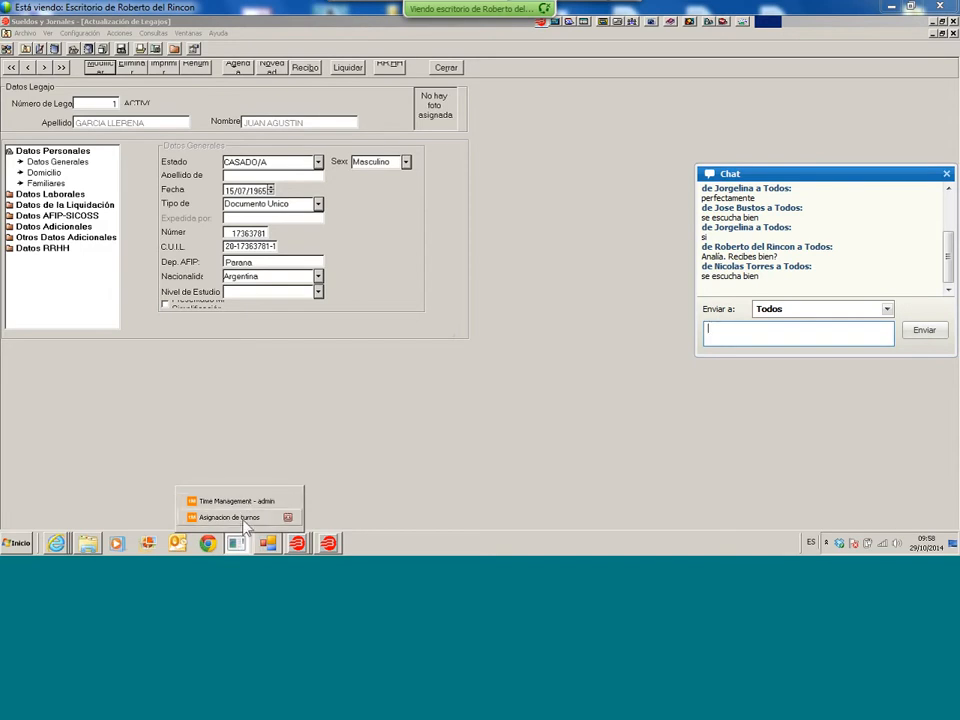
left_click(240, 518)
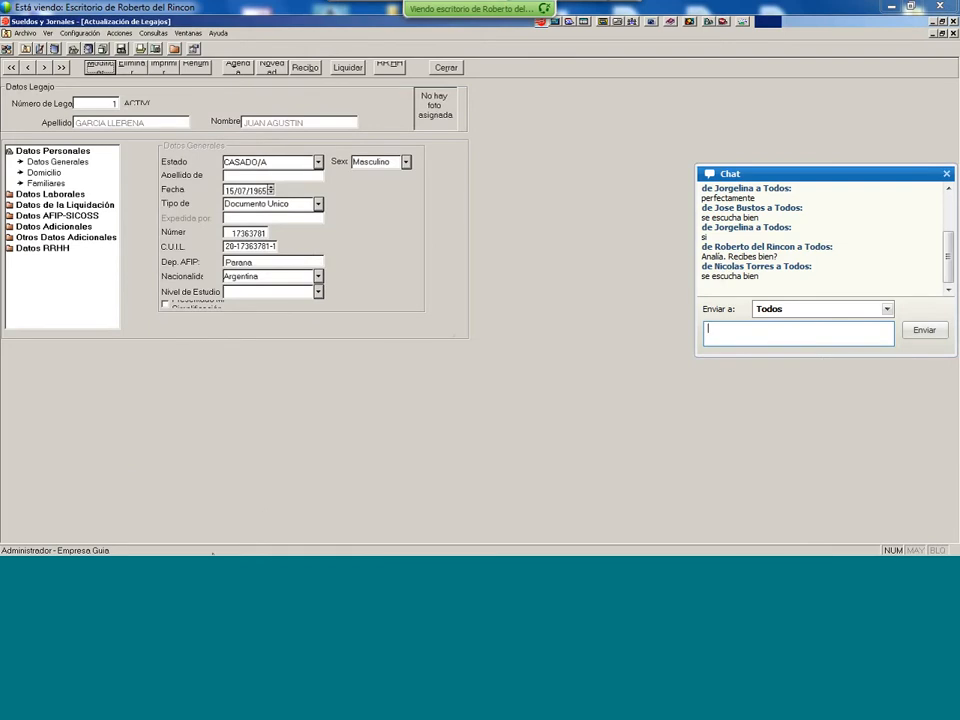
left_click(237, 543)
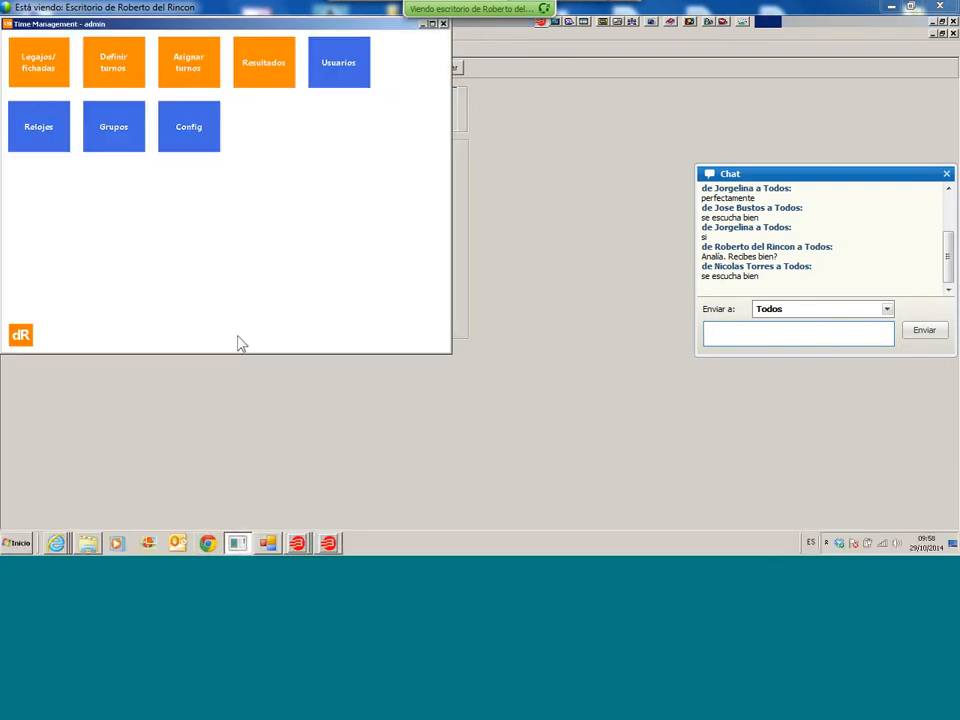
left_click(60, 70)
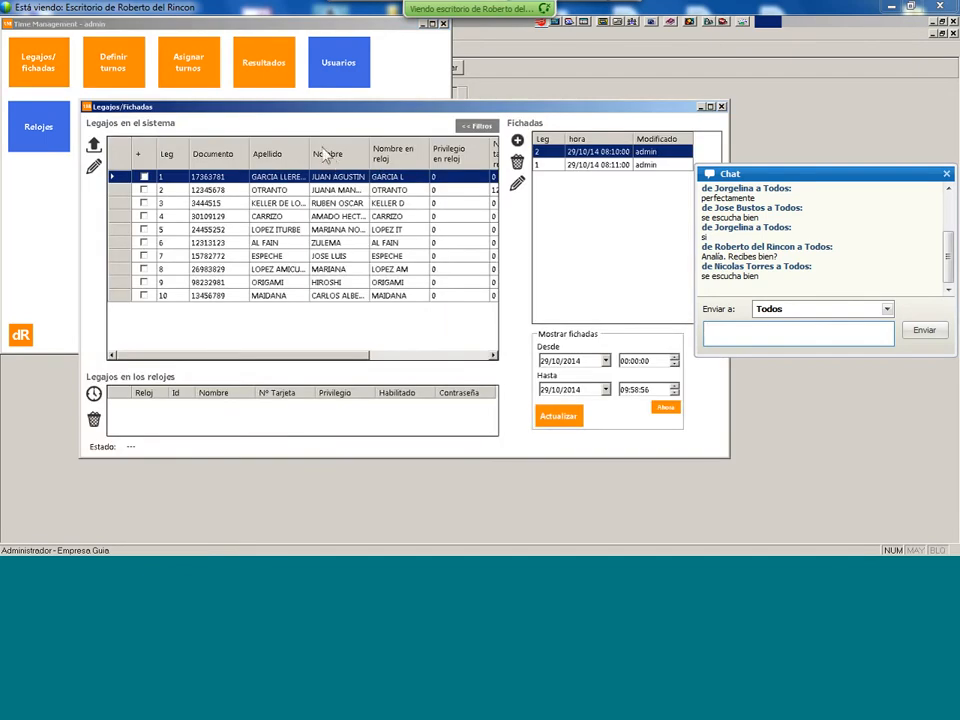
left_click_drag(310, 152, 377, 150)
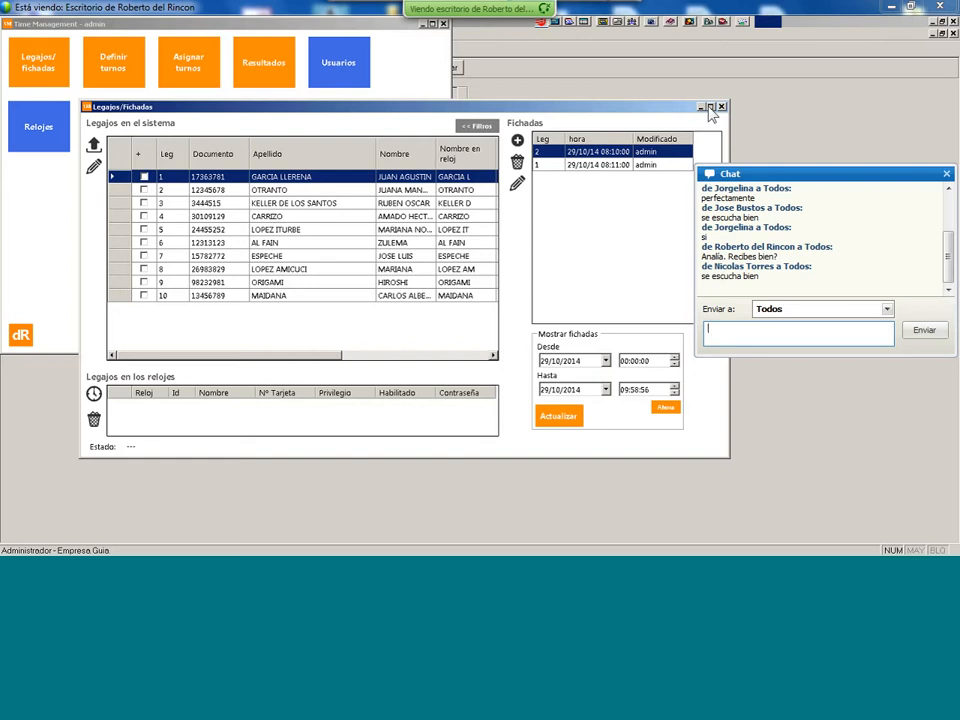
- Set the punch start date to 28/10/2014 and refresh the list
left_click(605, 360)
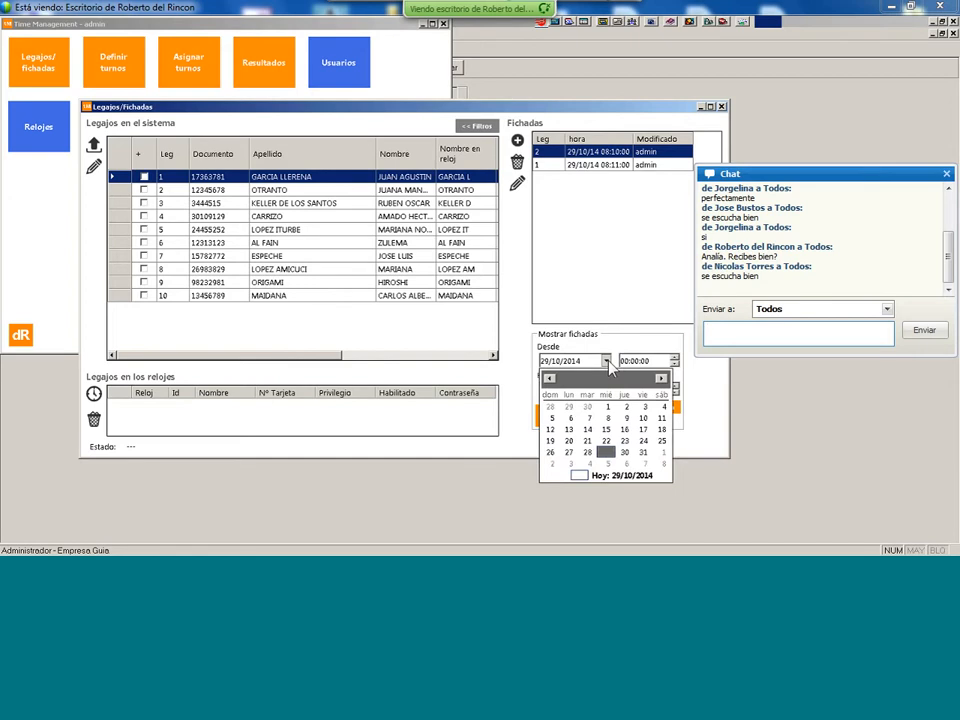
left_click(587, 440)
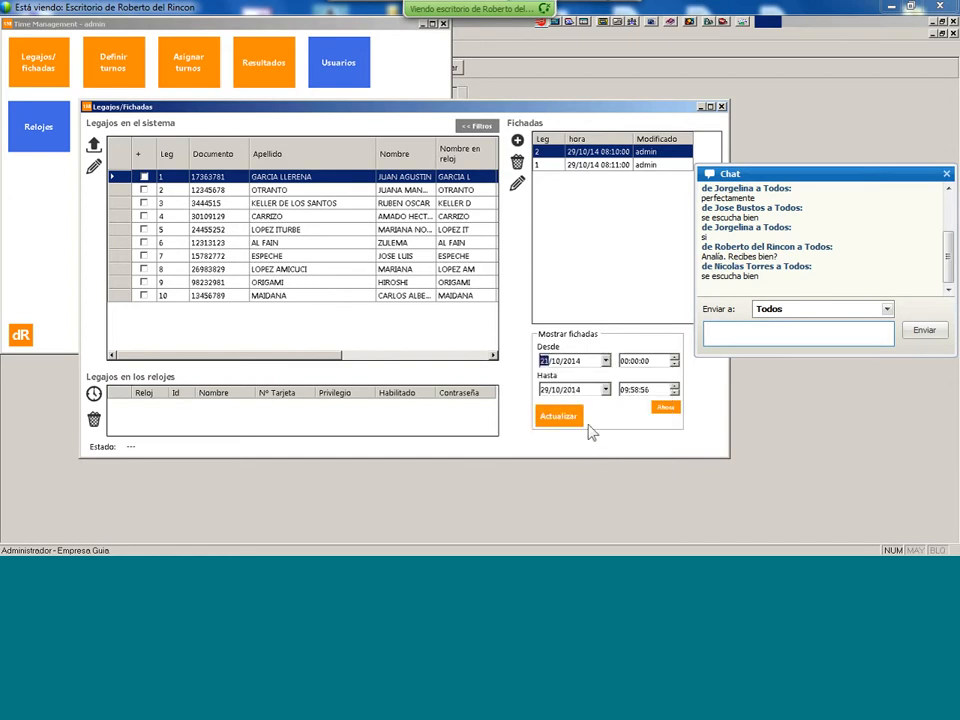
left_click(606, 362)
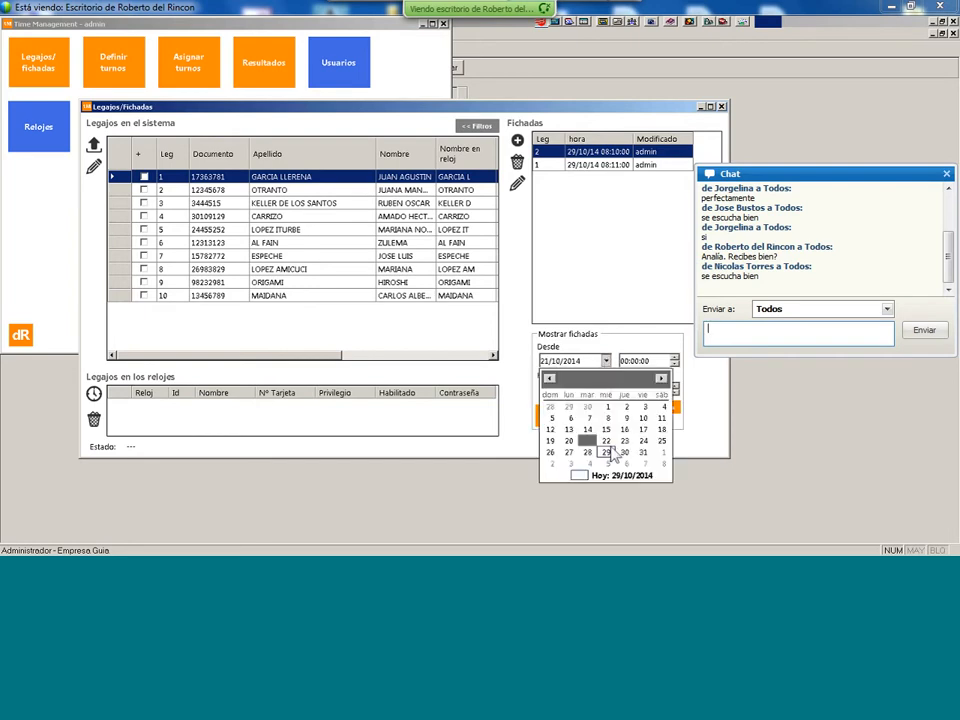
left_click(586, 453)
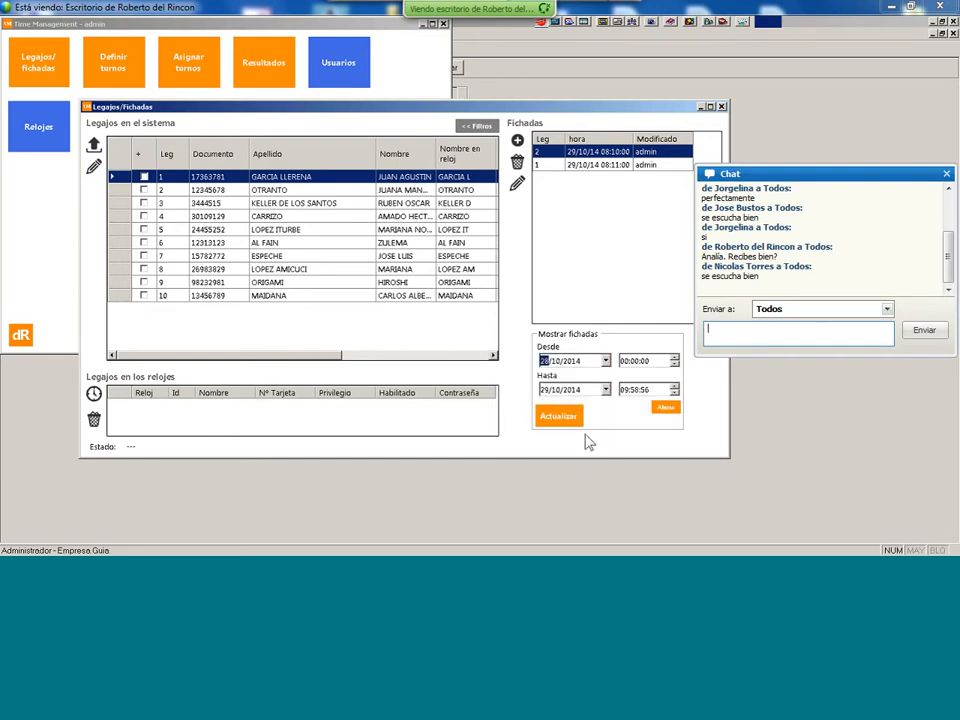
left_click(560, 418)
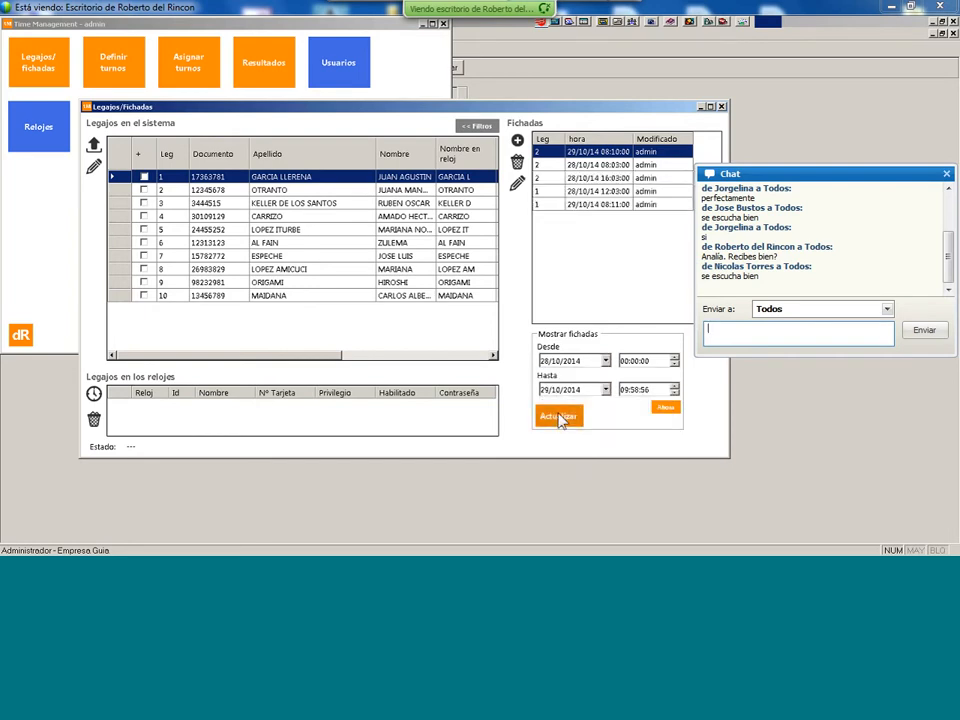
- Maximize the window, set the end date to 30/10/2014, and refresh the punches
left_click(711, 107)
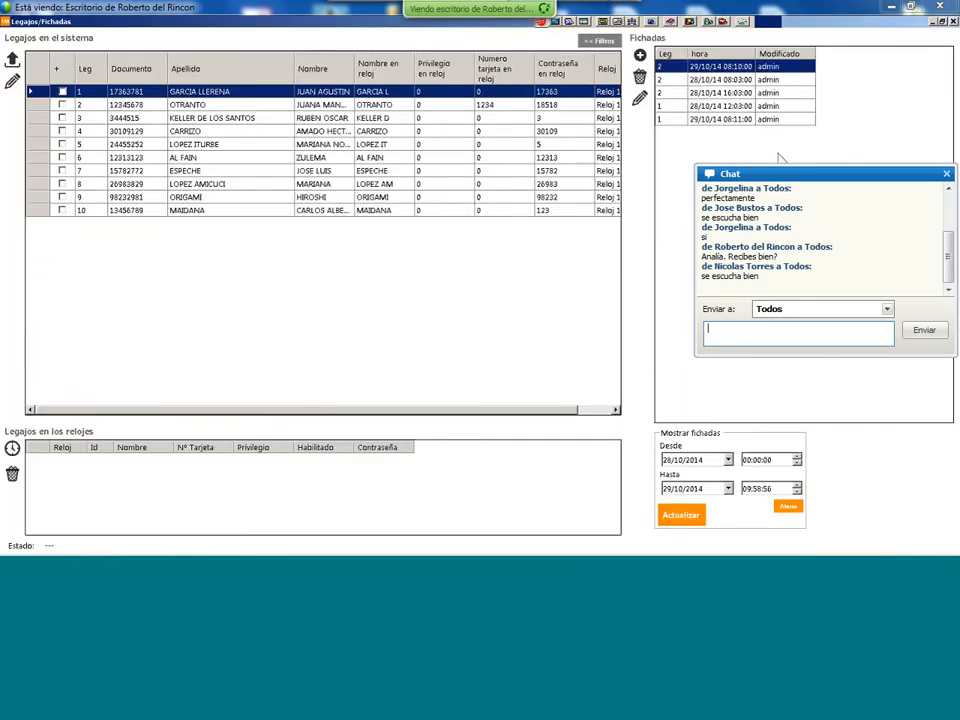
left_click(728, 488)
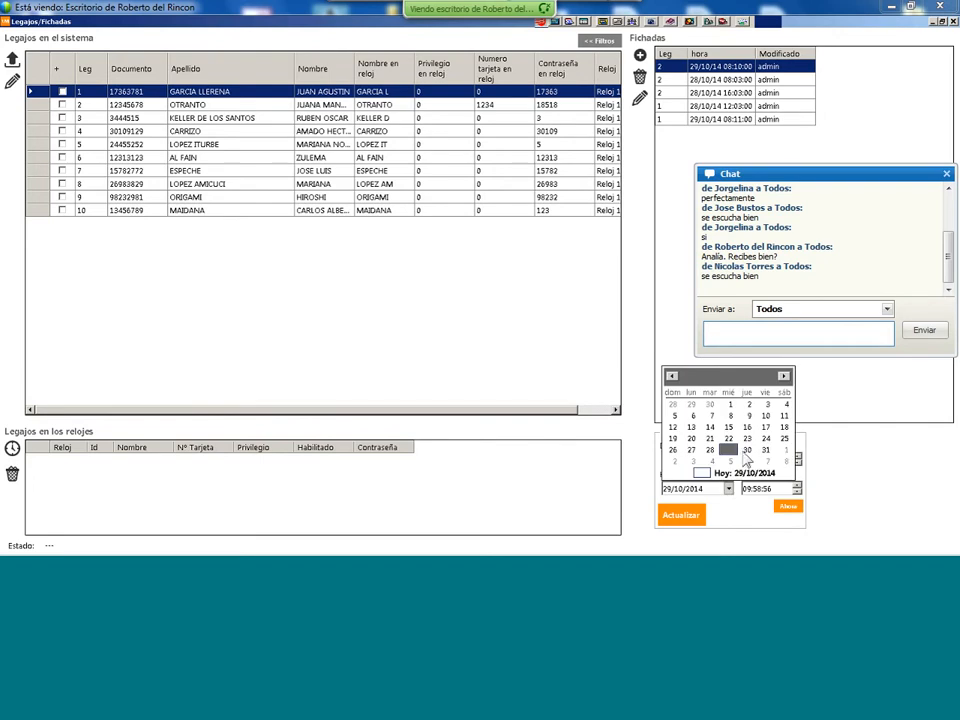
left_click(747, 450)
left_click(682, 515)
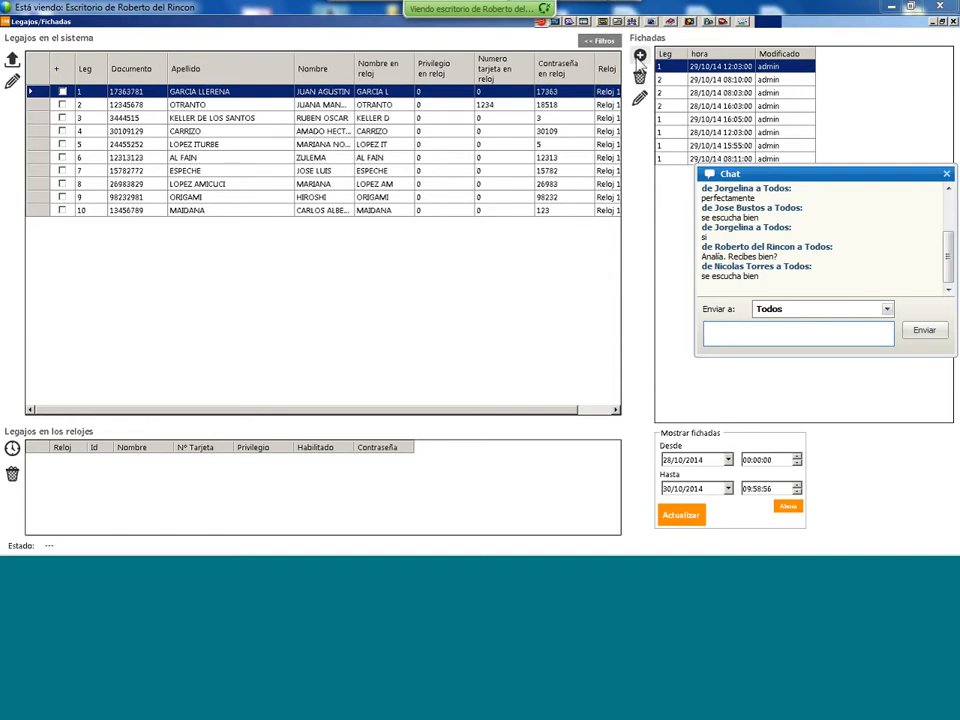
- Add a manual punch for employee 1, keeping the suggested day and 10:00:09 time
left_click(640, 56)
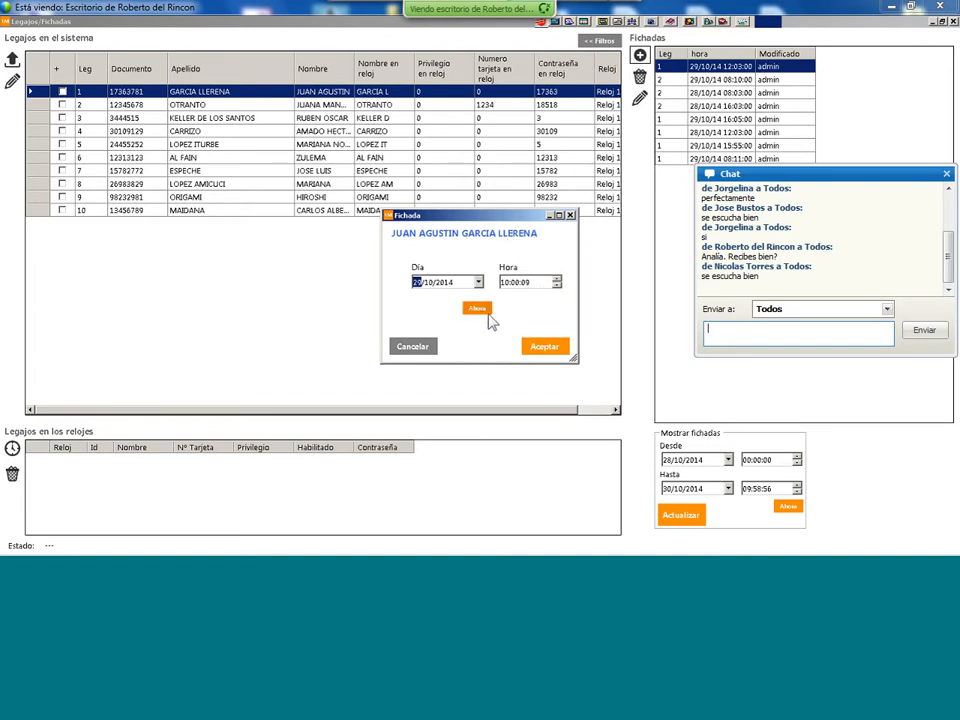
left_click(545, 348)
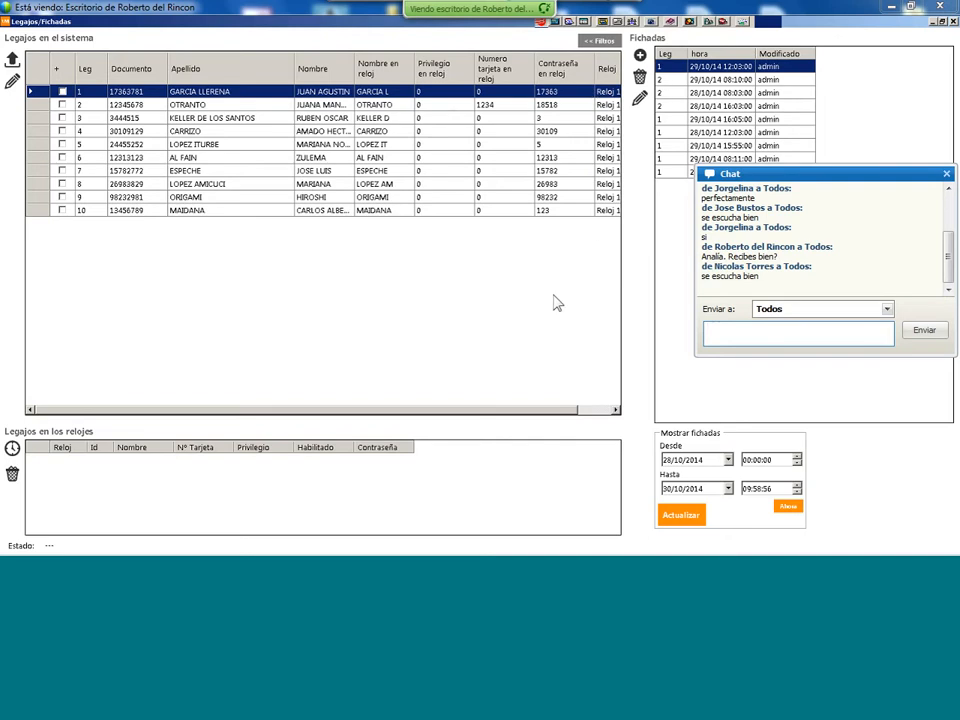
- Try the ADMINISTRACION section and job position filters, leaving both turned off
left_click(590, 43)
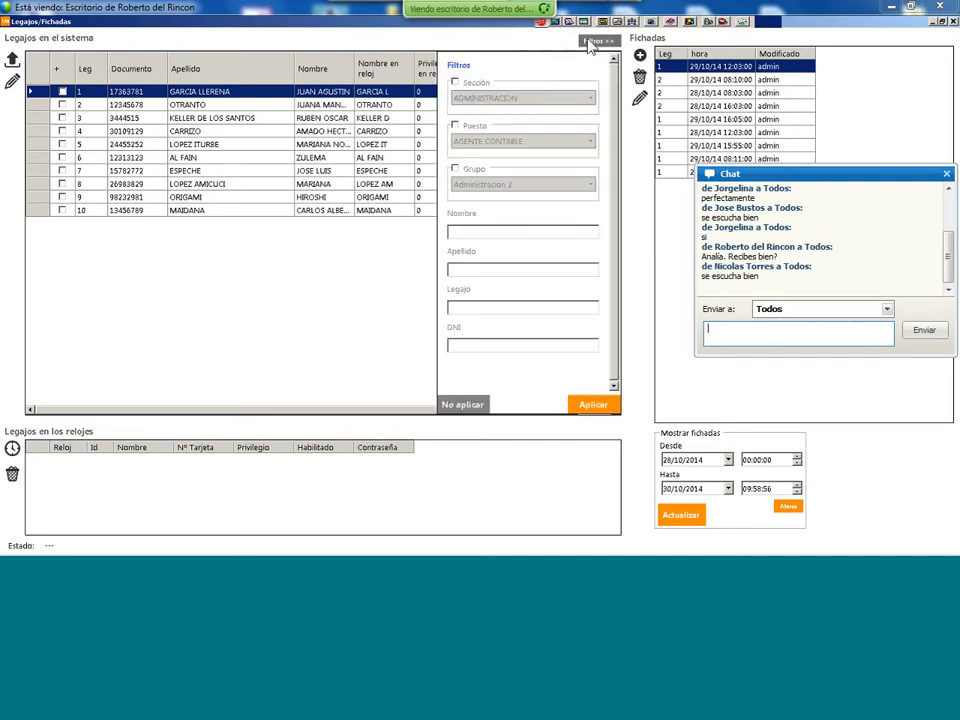
left_click(456, 82)
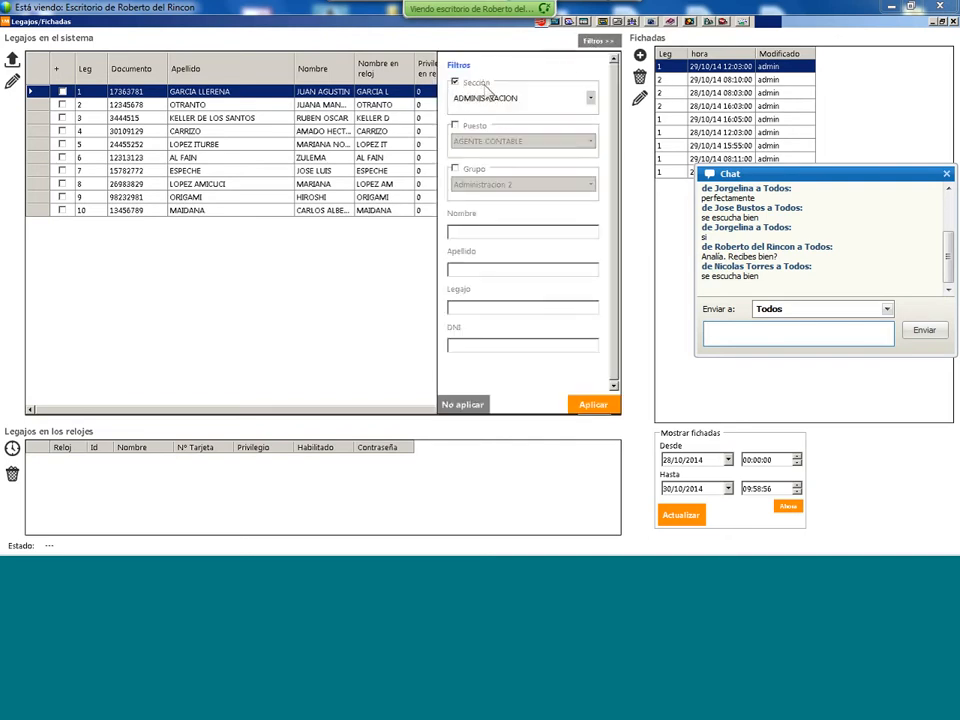
left_click(590, 100)
left_click(588, 110)
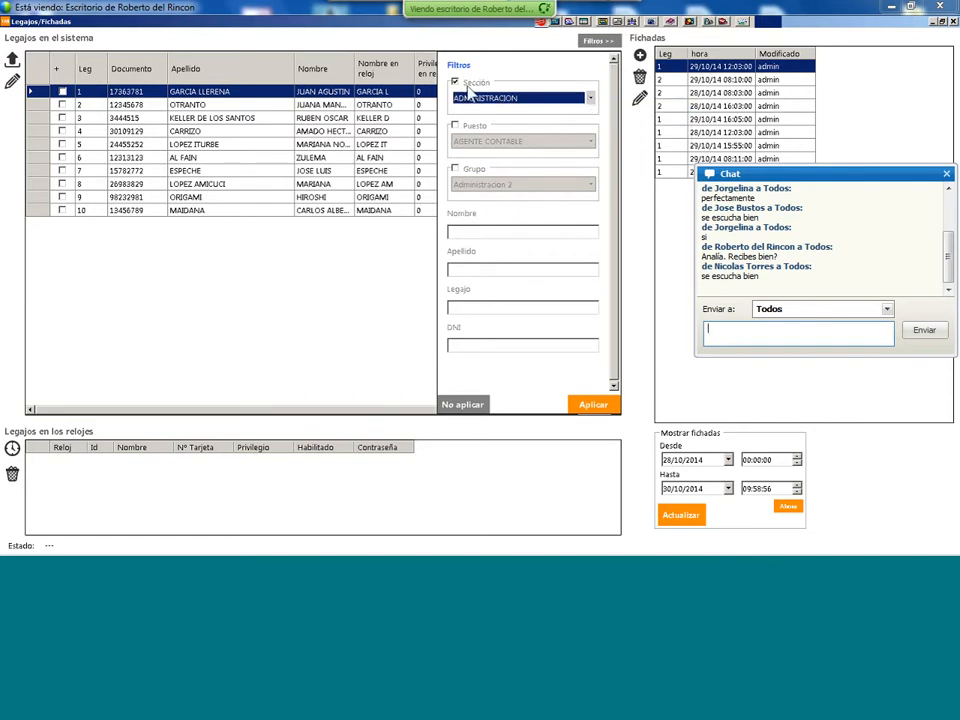
left_click(457, 127)
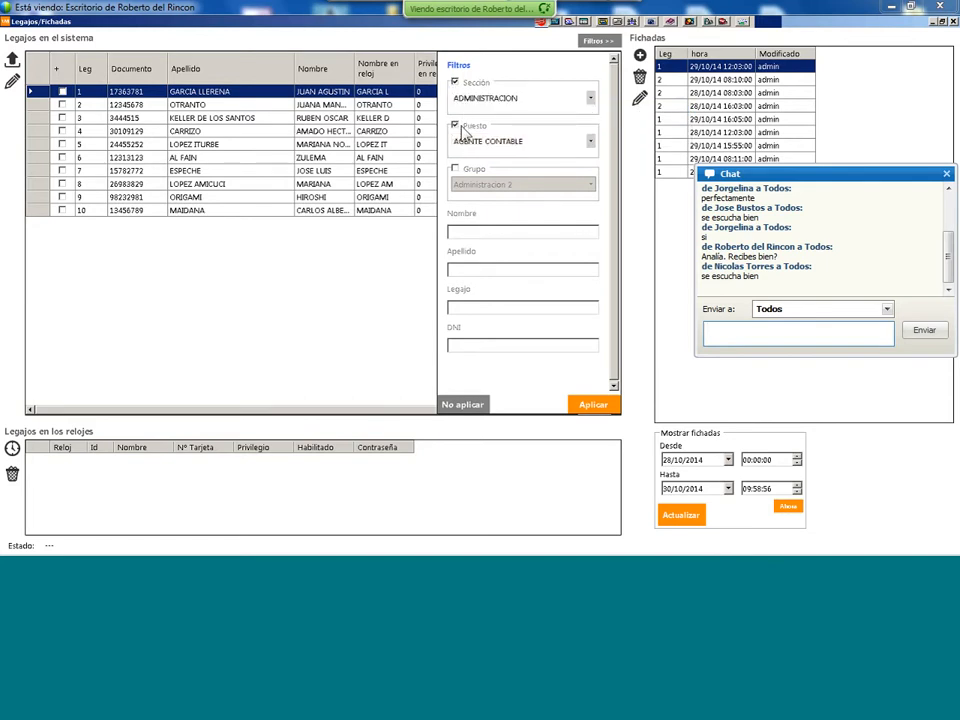
left_click(455, 126)
left_click(455, 82)
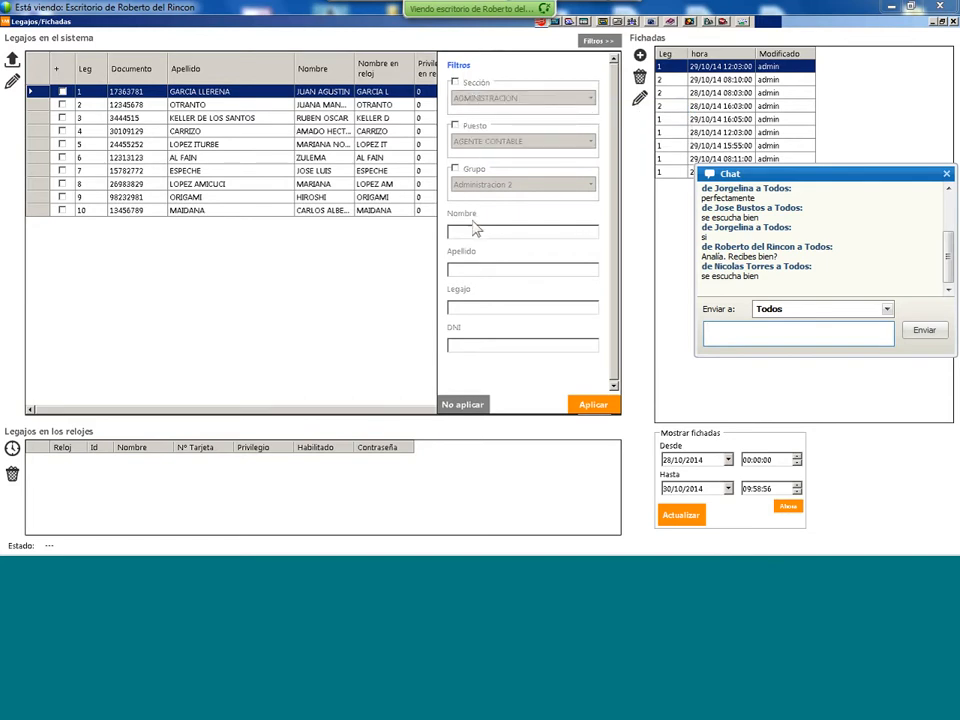
- Review the group options, leave the group filter off, and apply the filters
left_click(455, 169)
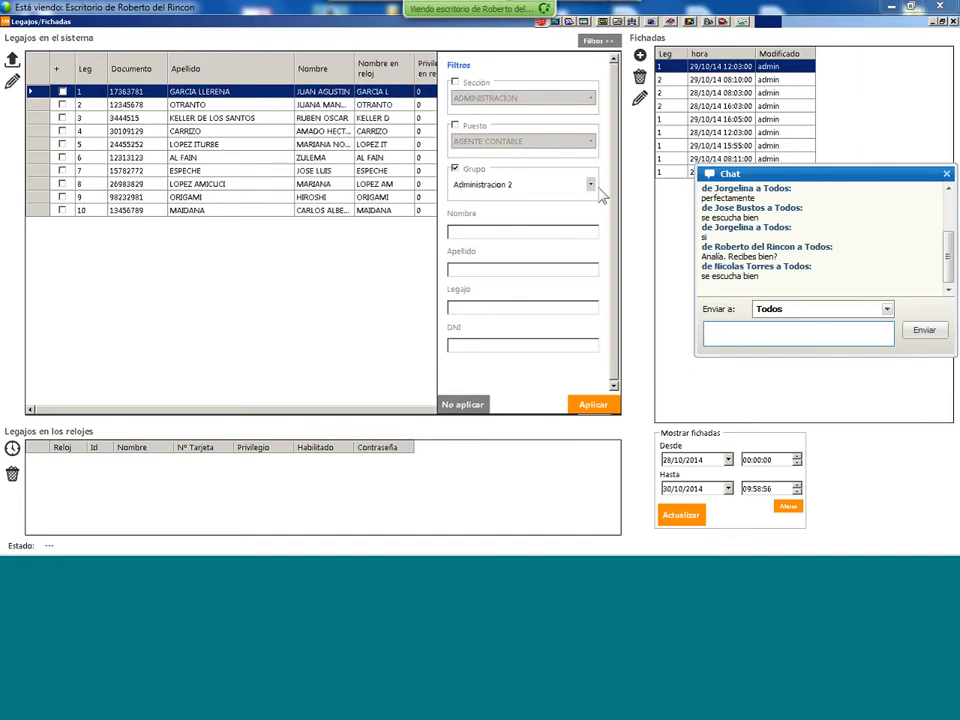
left_click(590, 186)
left_click(575, 186)
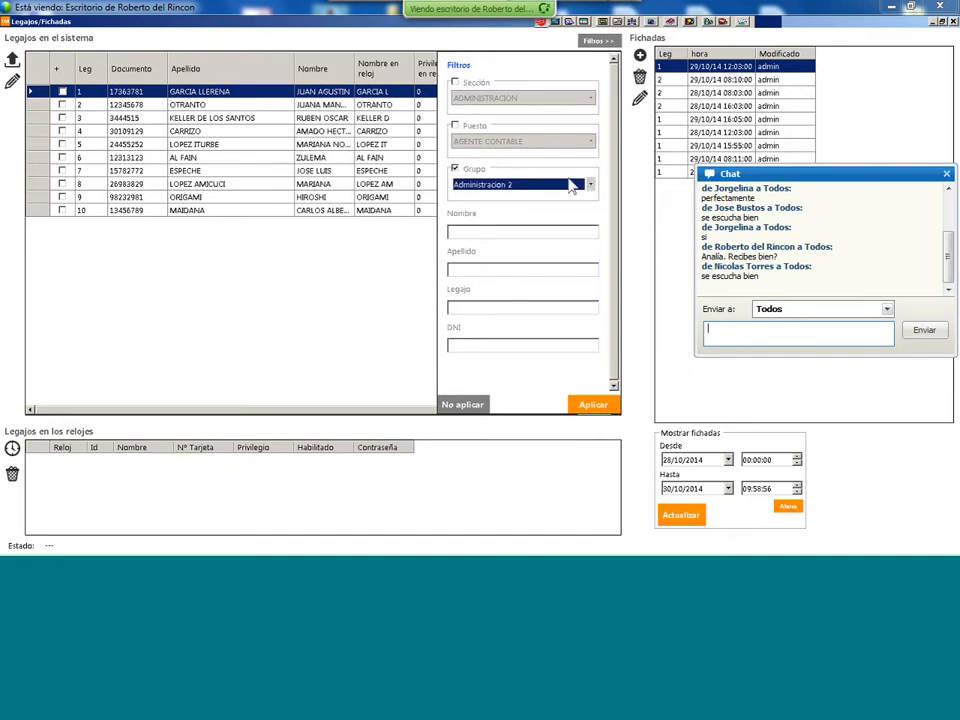
left_click(455, 169)
left_click(590, 405)
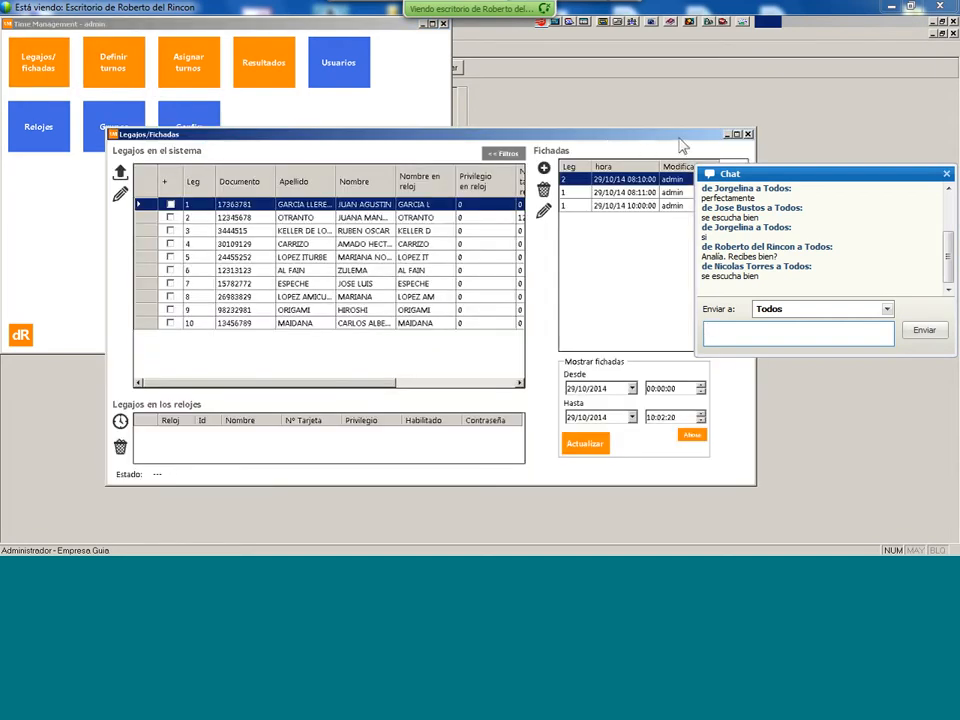
- Open Asignar turnos and clear employee 1's shifts from 01/10/2014 to 31/10/2014
left_click(746, 134)
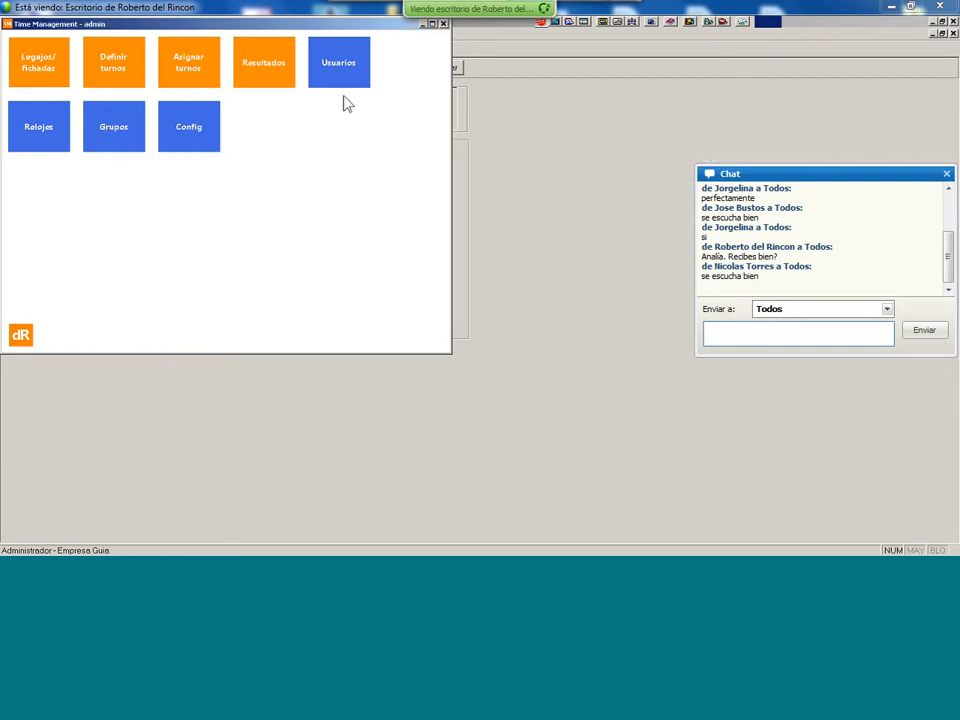
left_click(186, 66)
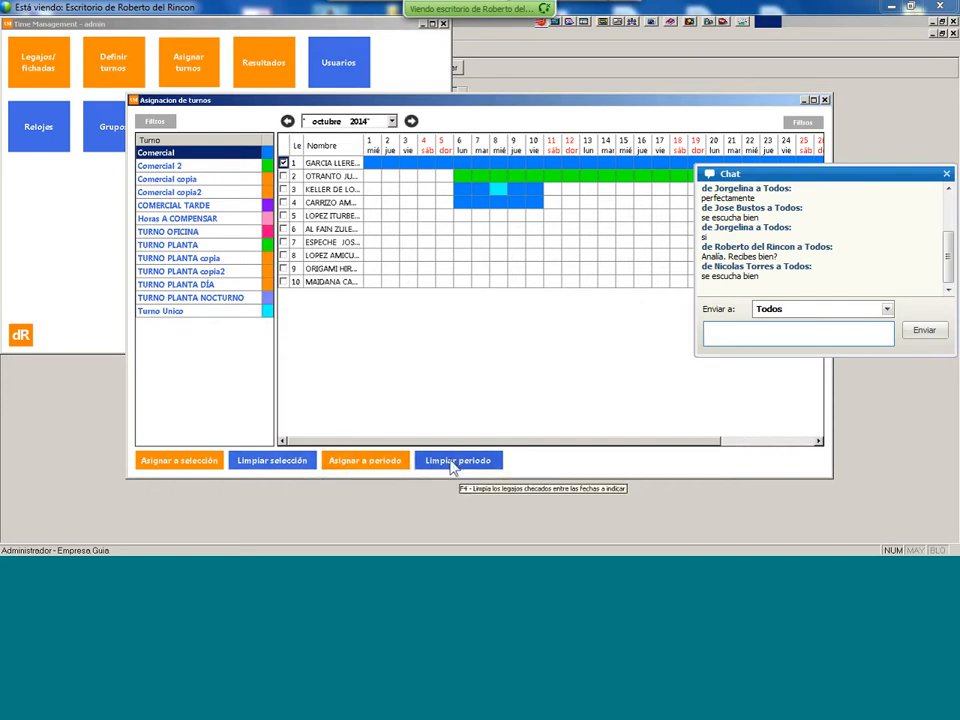
left_click(451, 463)
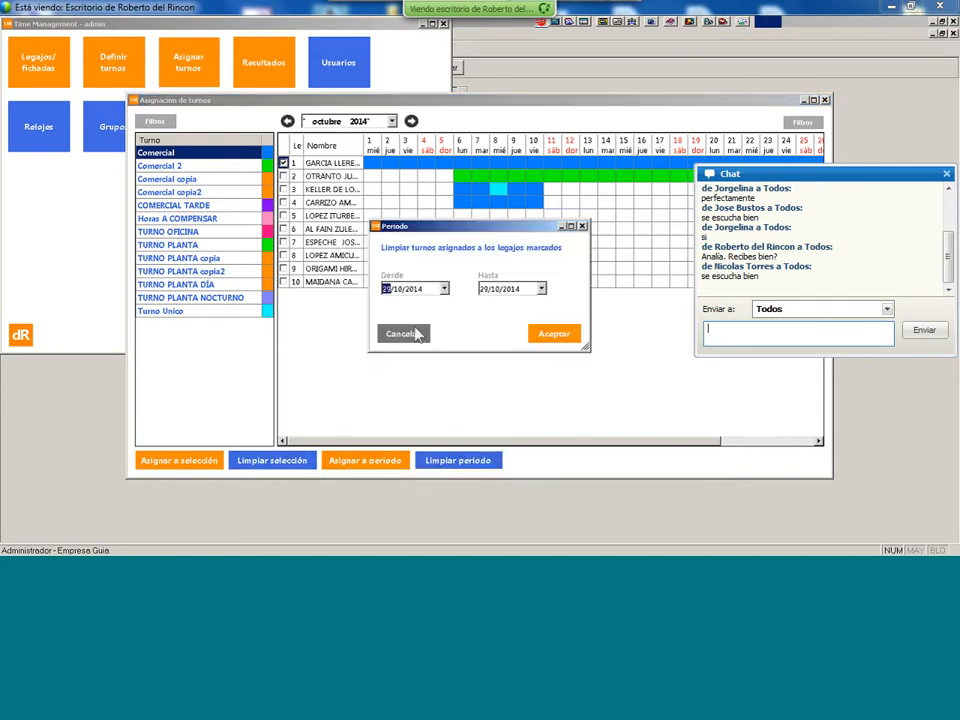
left_click(444, 289)
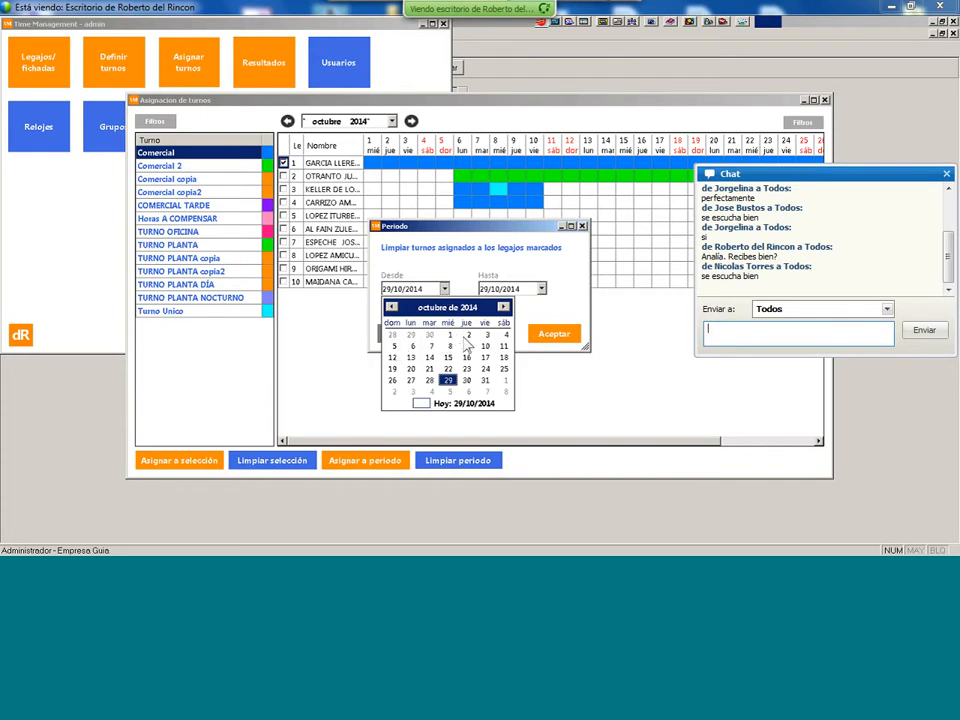
left_click(449, 335)
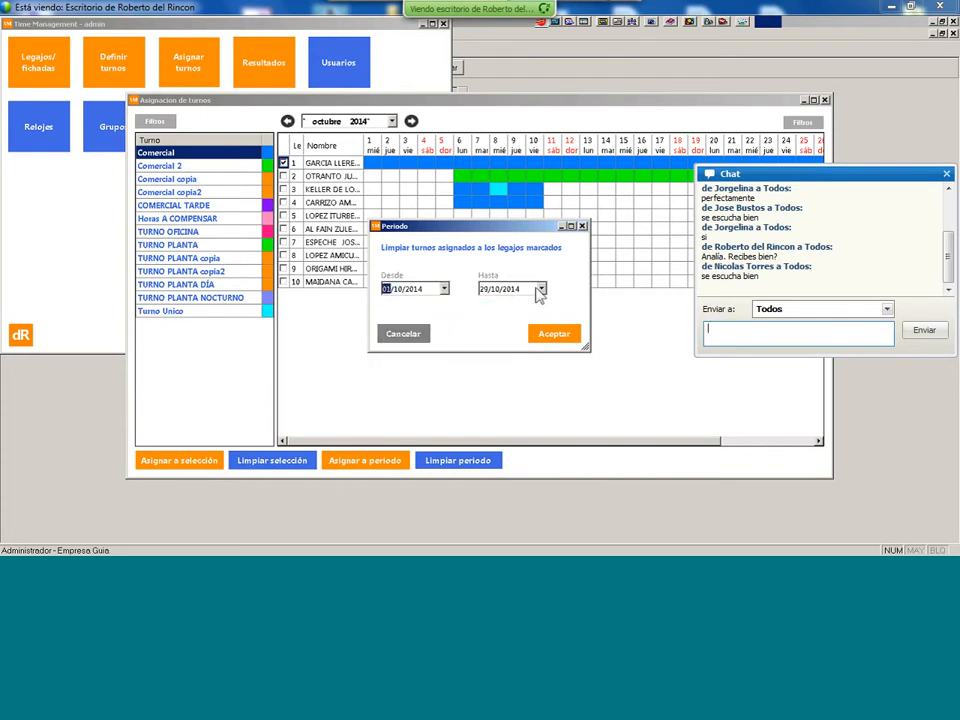
left_click(541, 289)
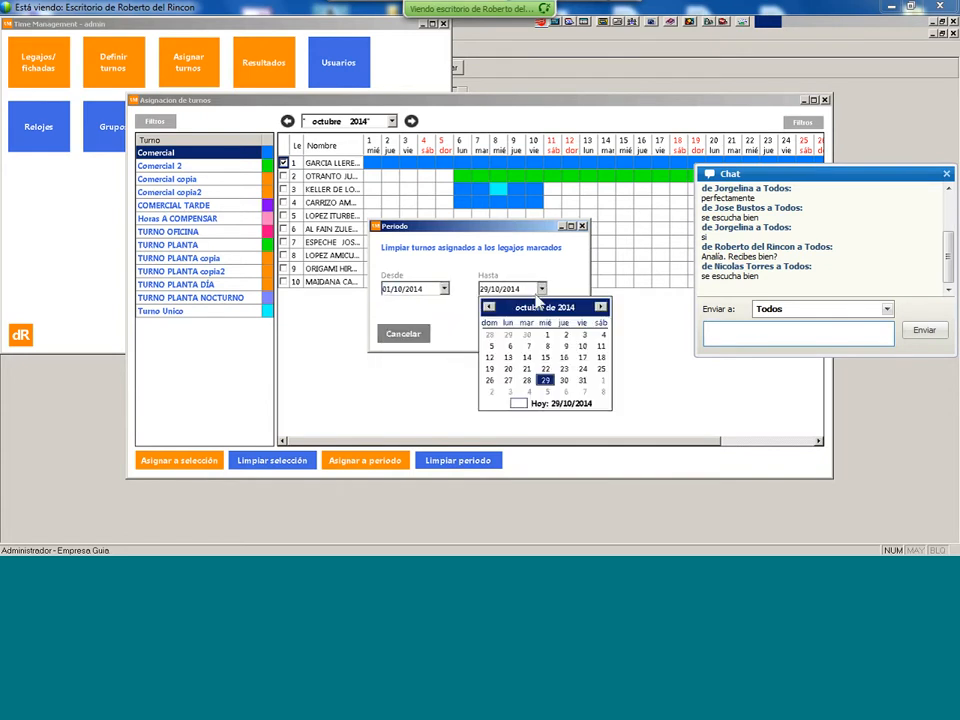
left_click(582, 380)
left_click(555, 333)
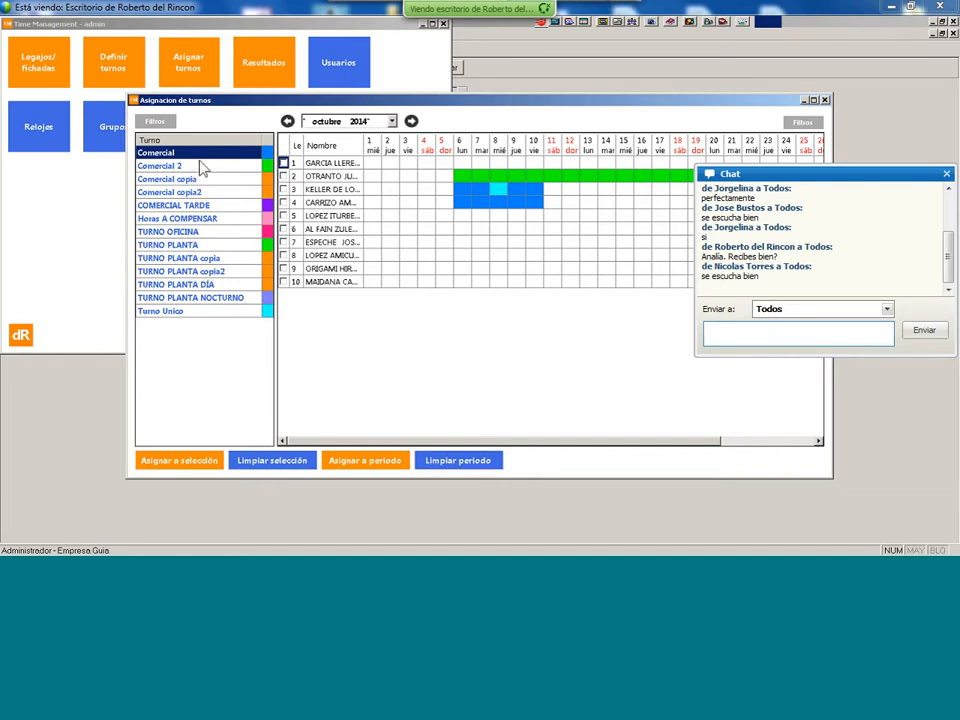
- Select employee 1's October 6, 7, 14 and 15 cells and assign the Comercial shift
left_click(461, 166)
left_click(482, 166)
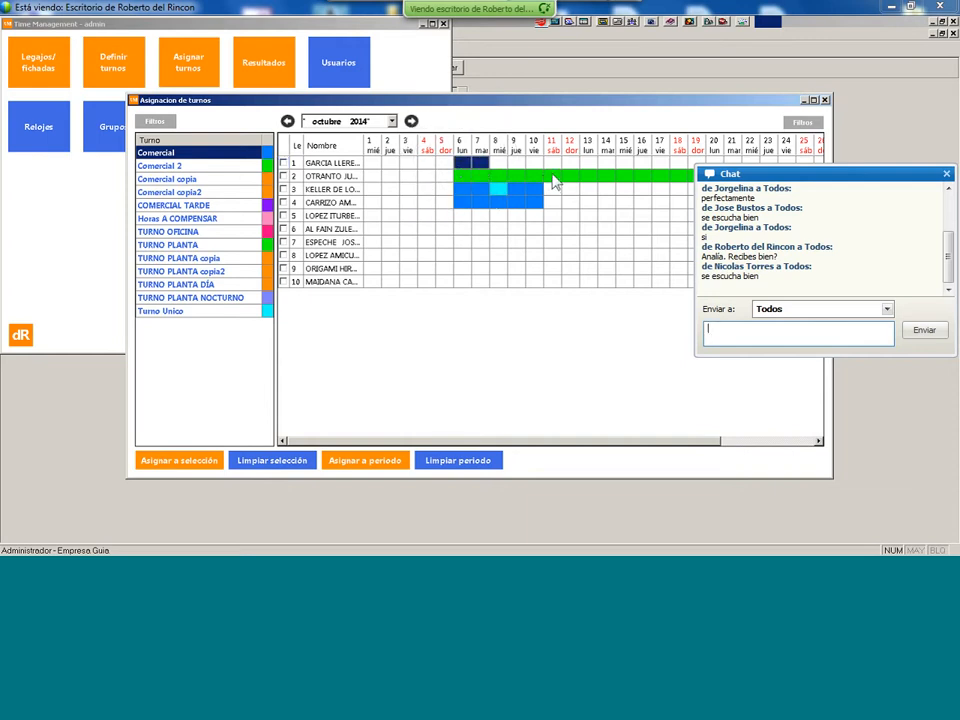
left_click(606, 165)
left_click(623, 165)
left_click(204, 470)
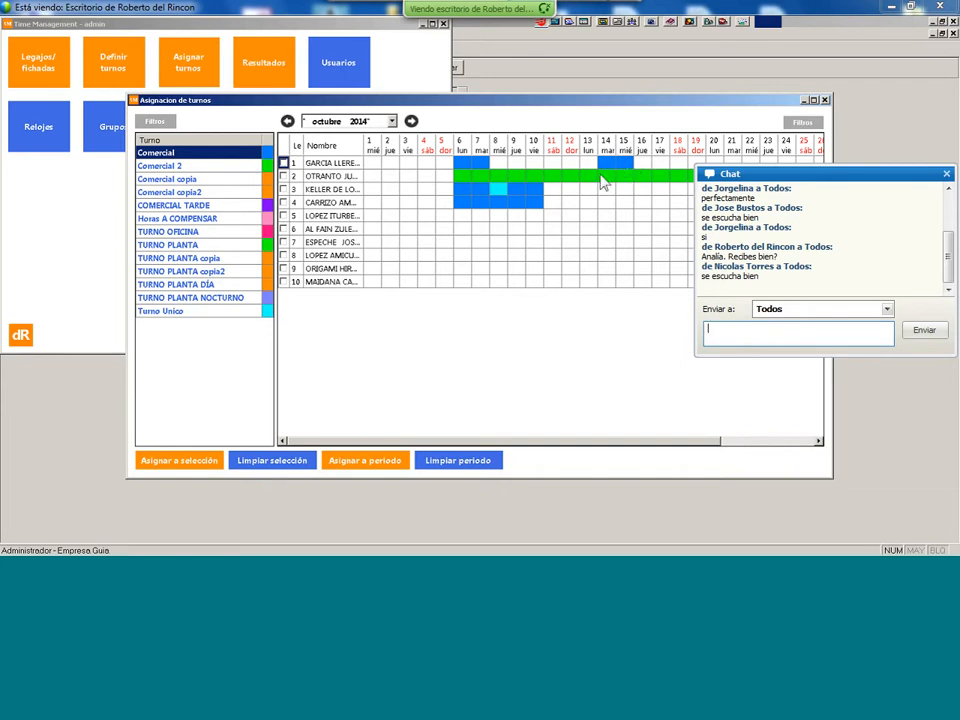
left_click(375, 166)
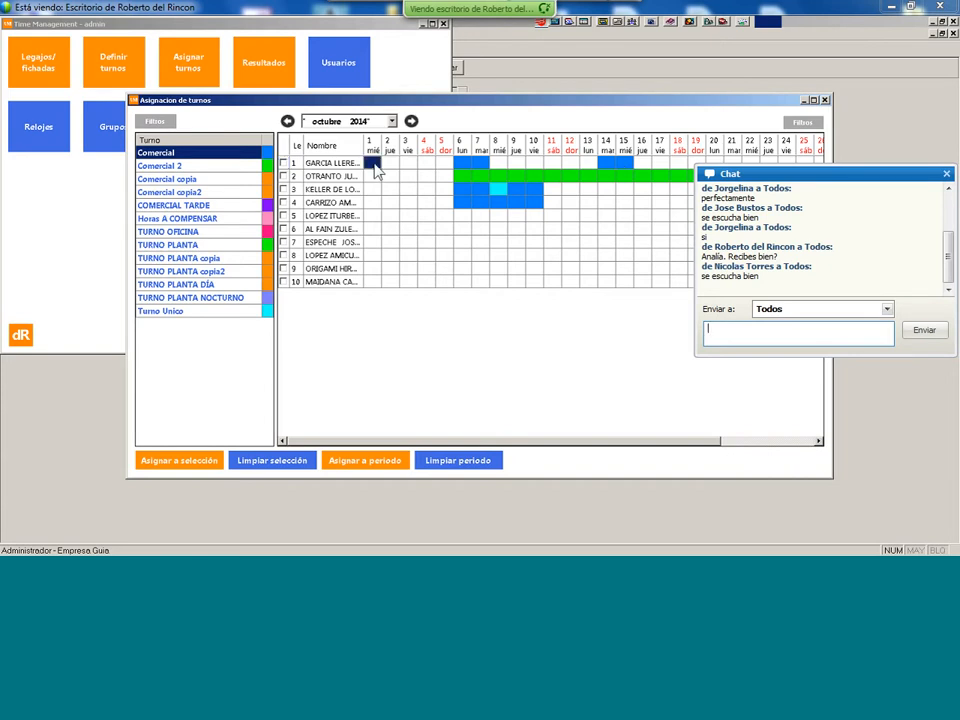
- Attempt a period assignment, dismiss the no-employee warning, and mark employee 1
left_click(384, 465)
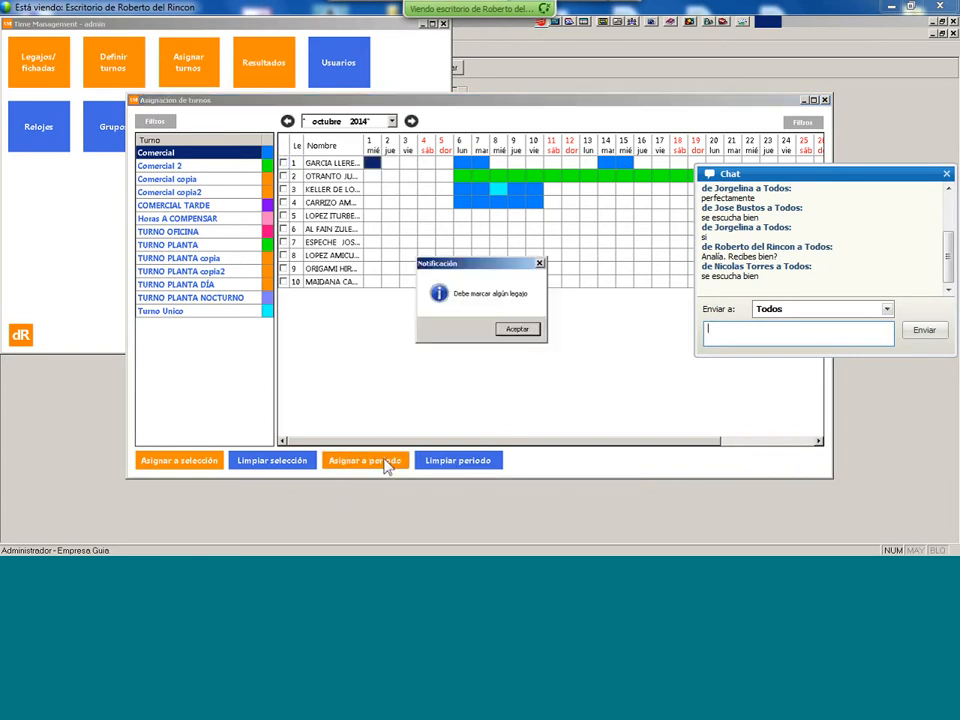
left_click(518, 331)
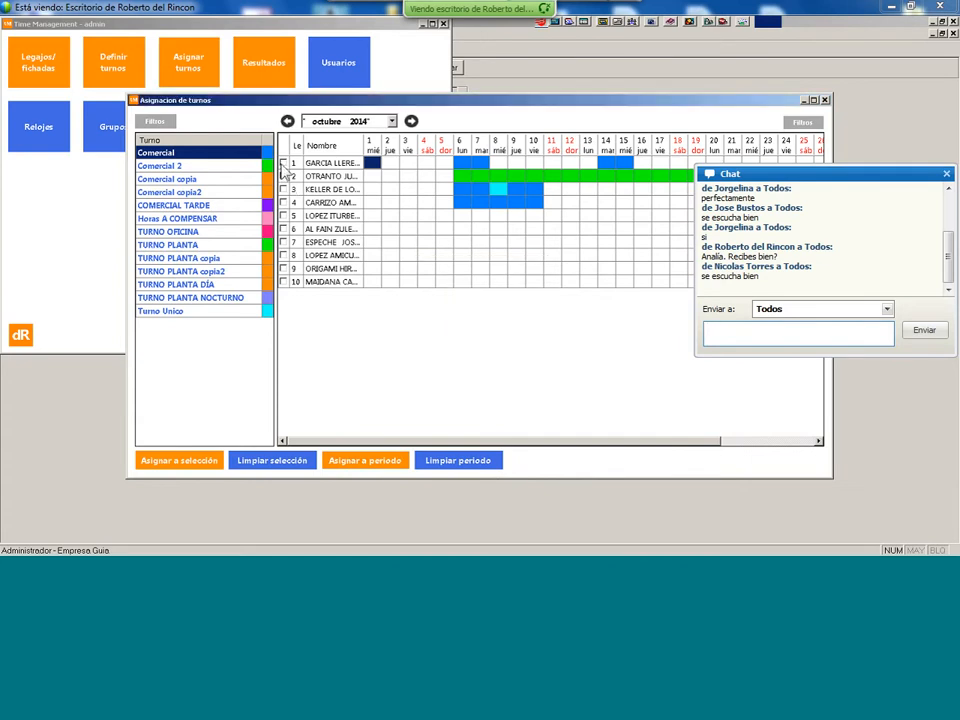
left_click(283, 162)
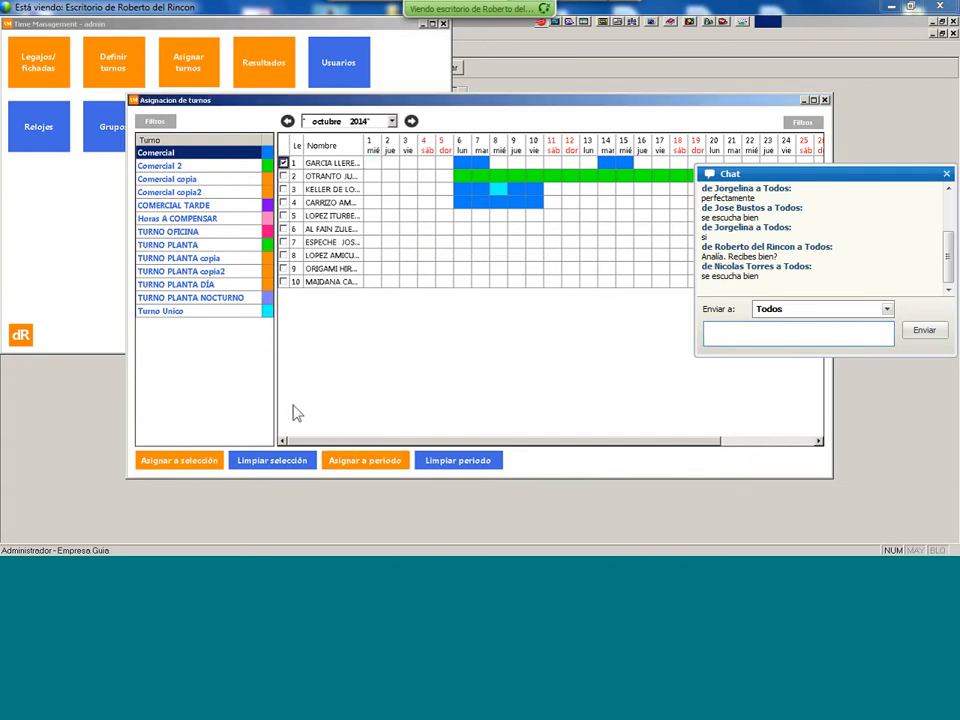
- Show the calendar's employee filters and toggle the group filter on, then off again
left_click(803, 121)
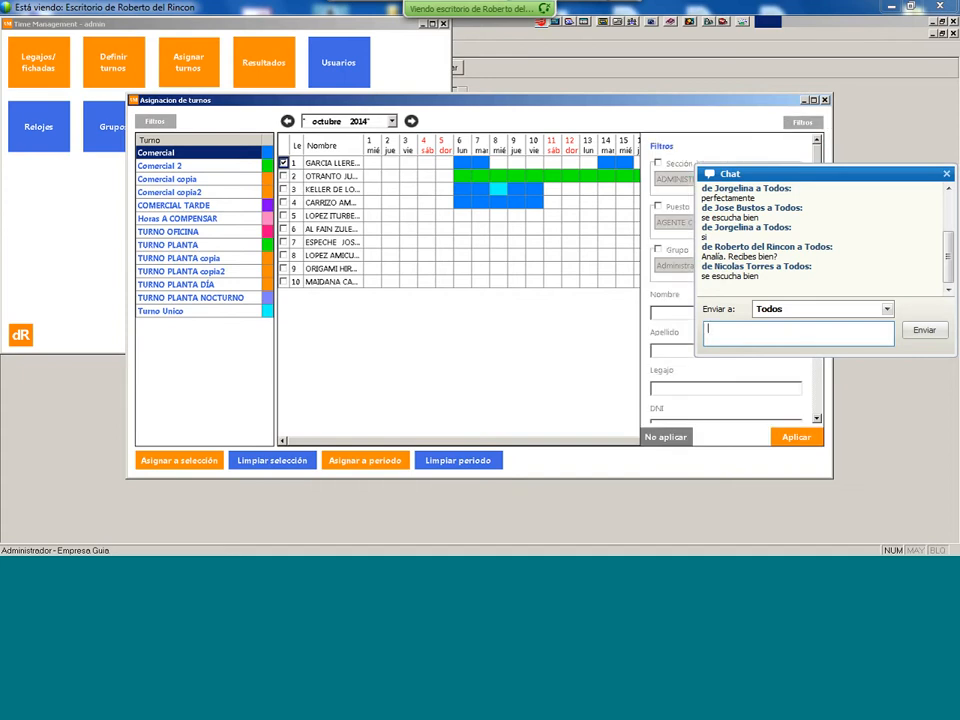
left_click(684, 250)
left_click(795, 266)
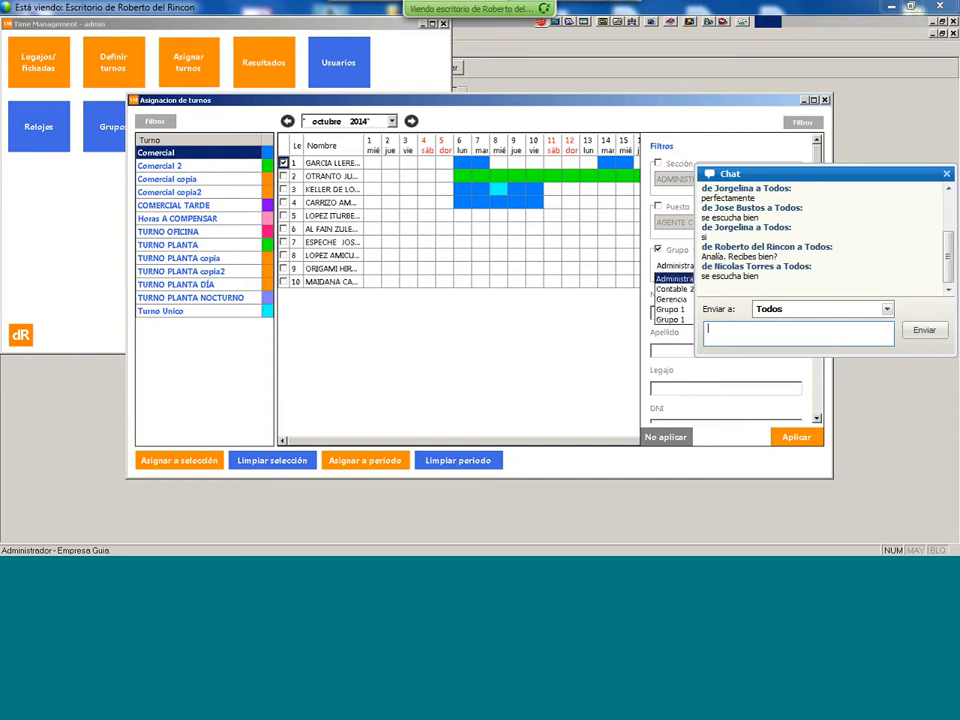
left_click(597, 325)
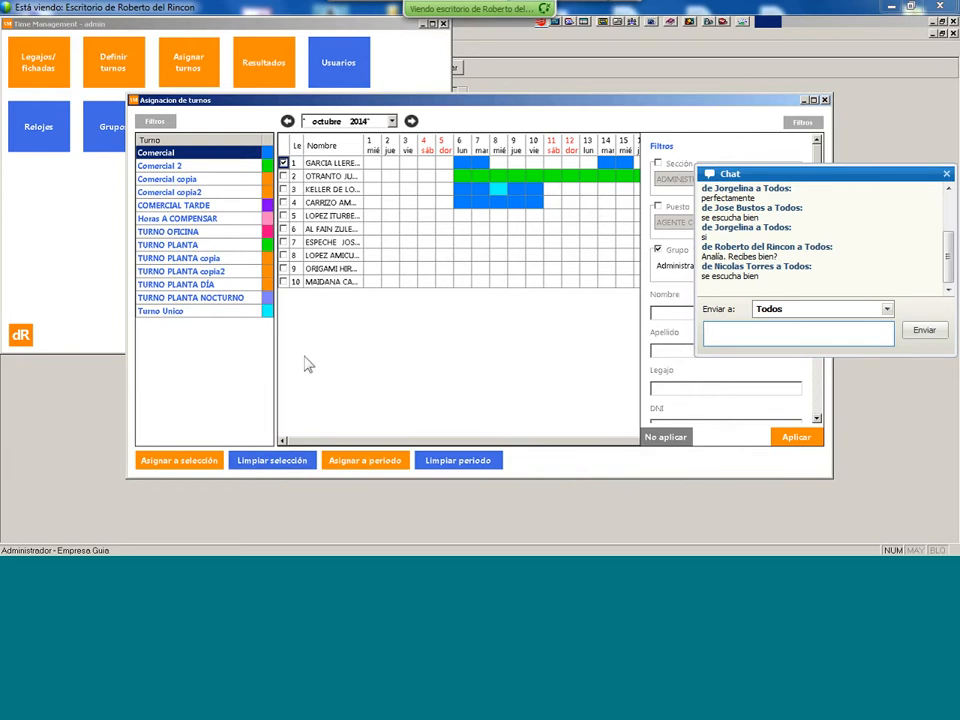
left_click(658, 250)
- Assign employee 1 the Comercial shift from 01/10/2014 to 31/10/2014, then close the Filtros panel
left_click(355, 463)
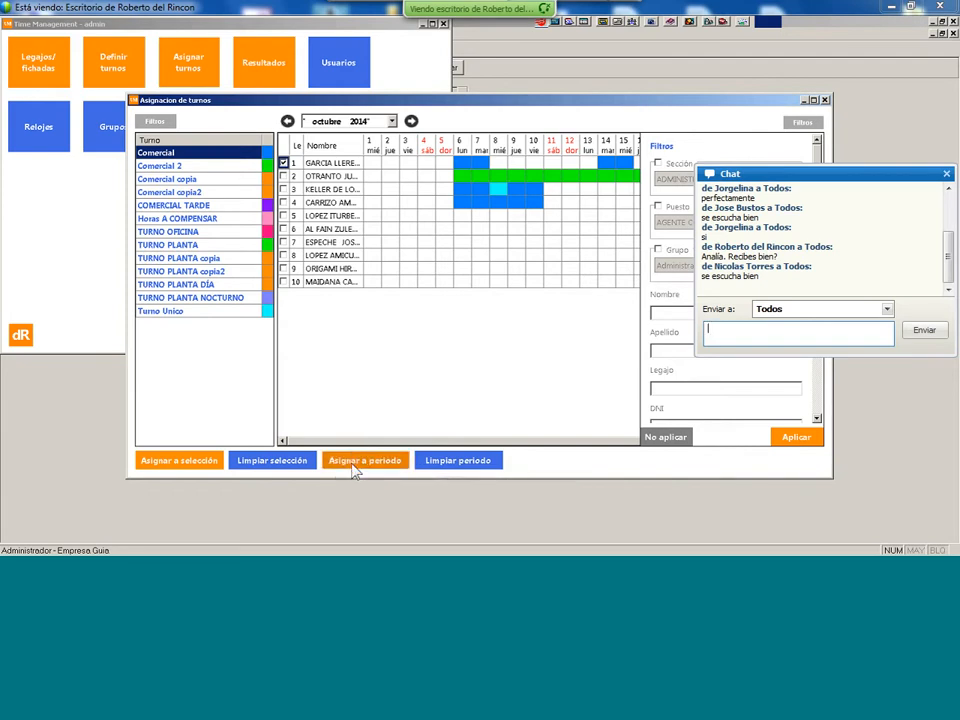
left_click(444, 289)
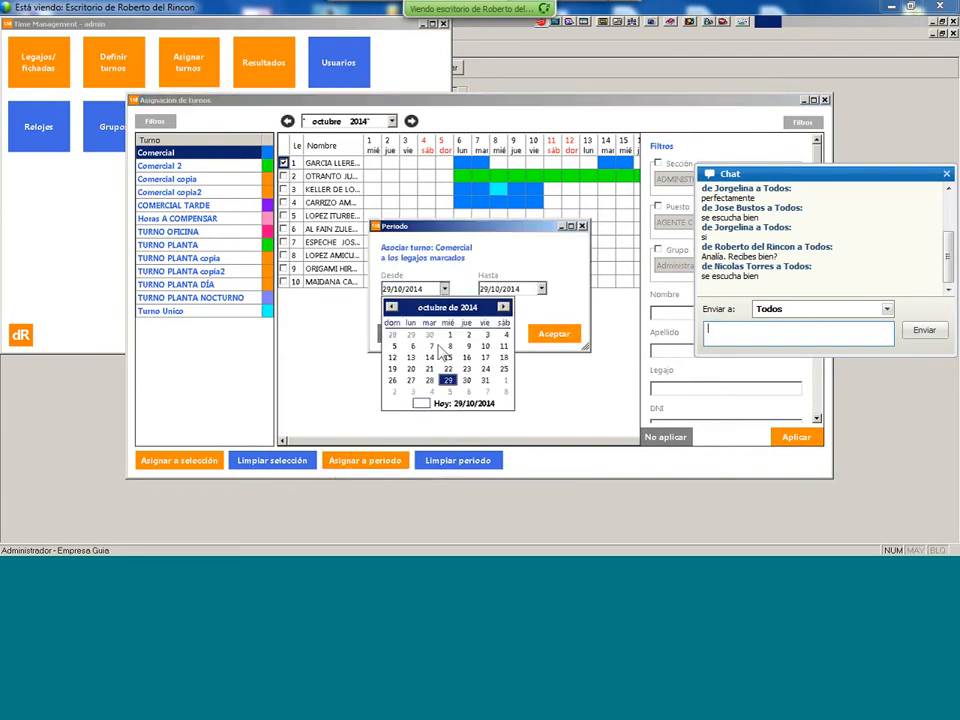
left_click(450, 336)
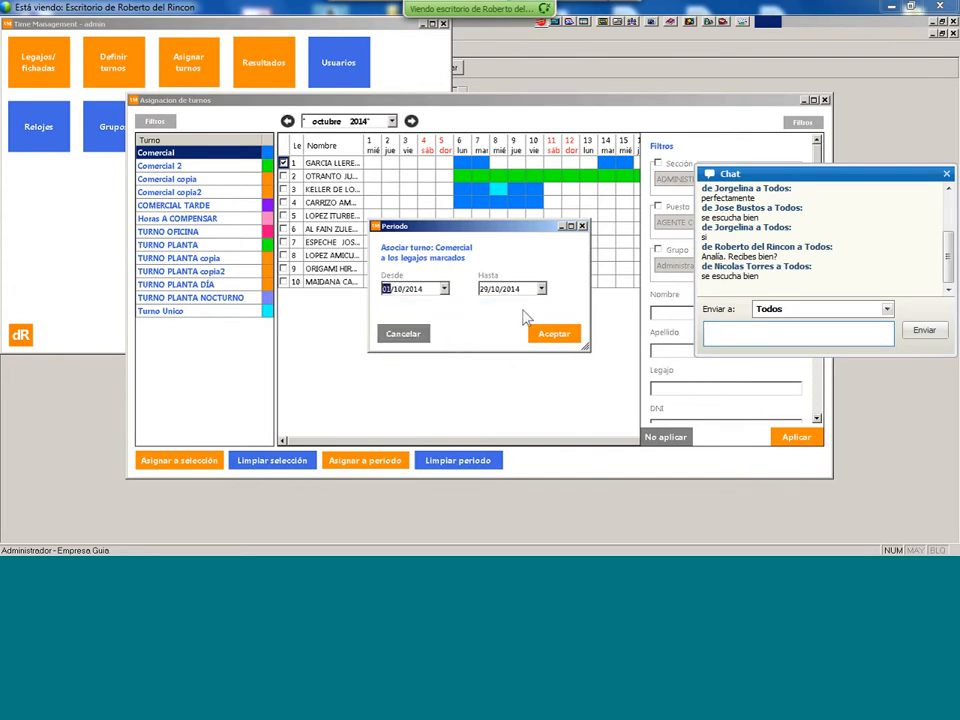
left_click(541, 289)
left_click(582, 380)
left_click(560, 341)
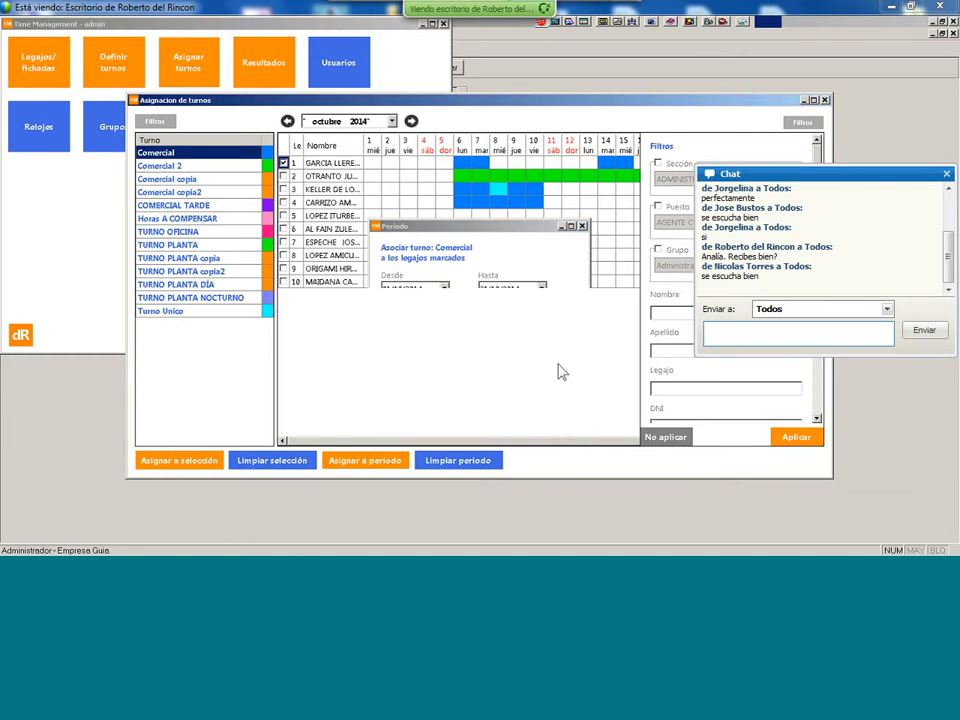
left_click(799, 124)
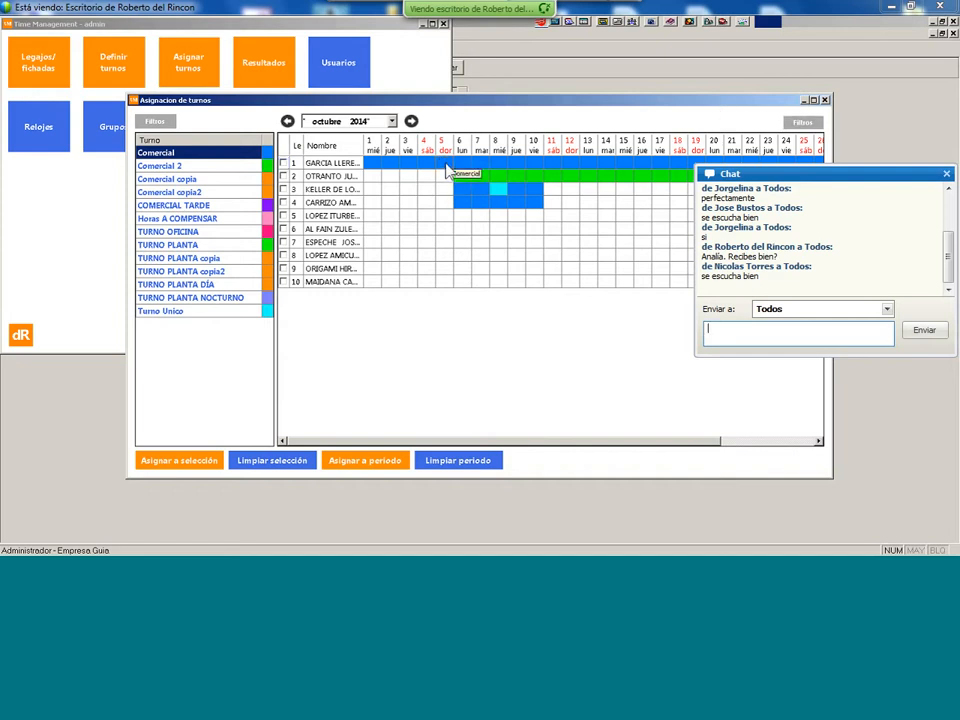
- Clear employee 1's shift on October 5 and October 12, confirming each warning with Sí
left_click_drag(443, 164, 540, 238)
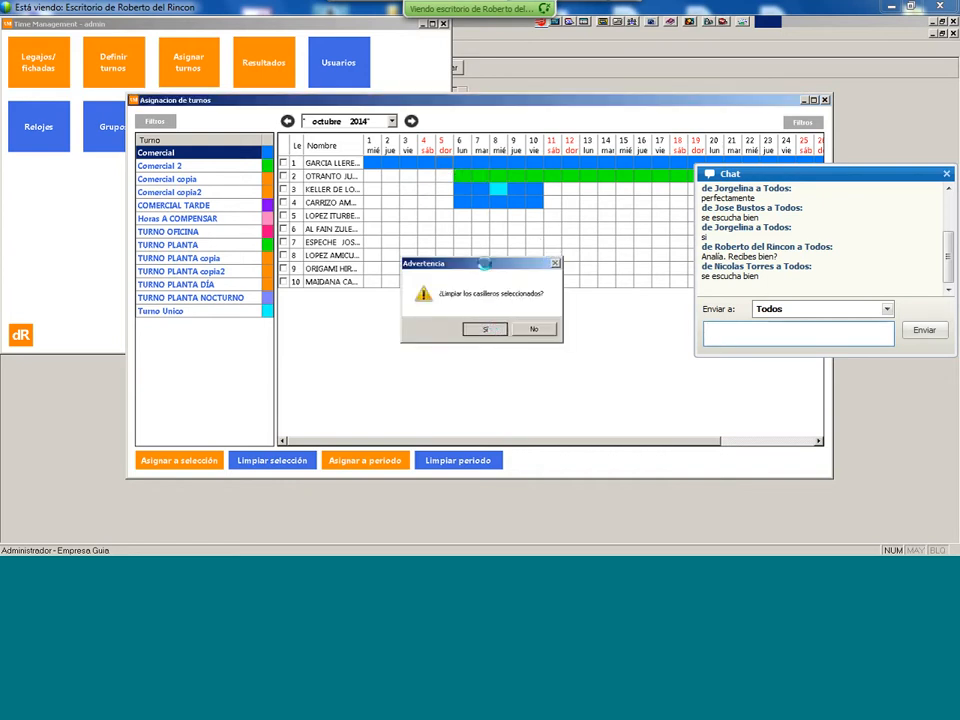
left_click(484, 329)
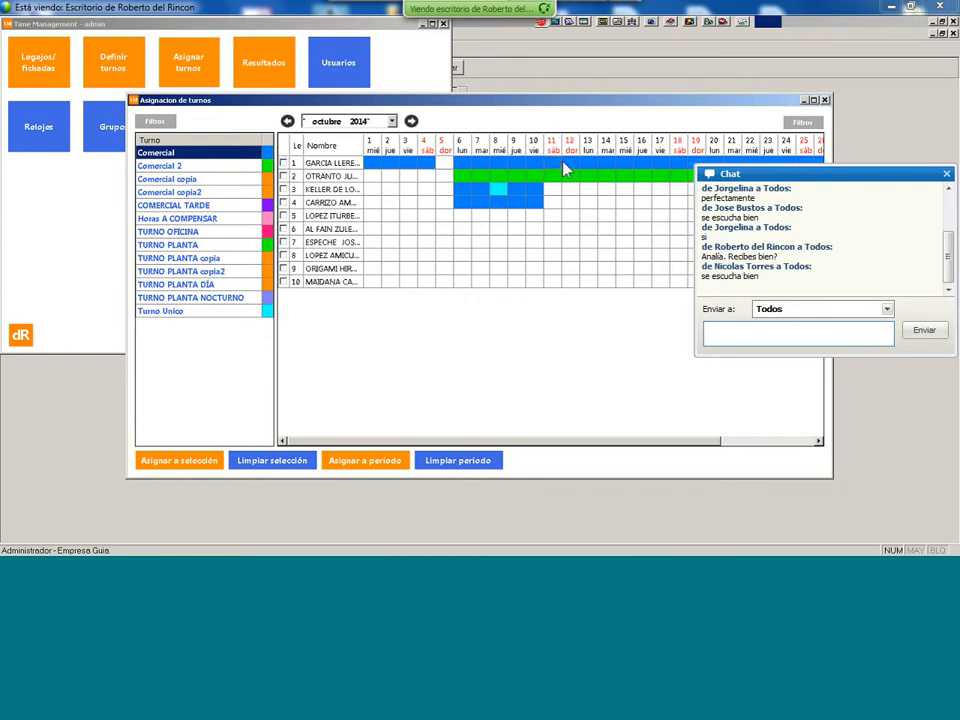
double_click(576, 161)
left_click(483, 329)
left_click(619, 28)
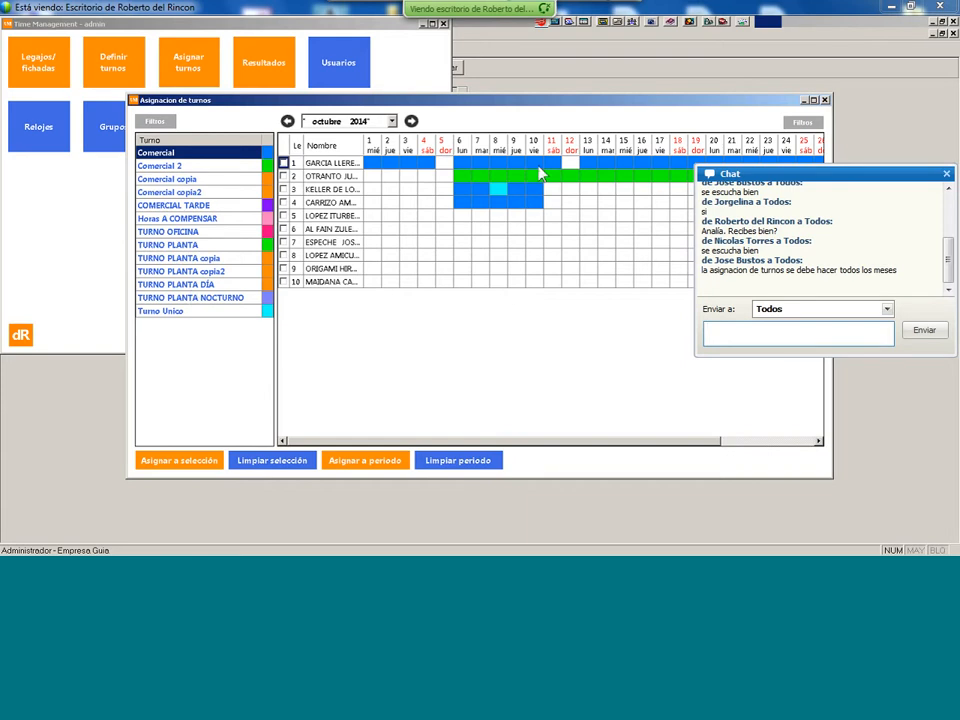
- Close the shift assignment screen and open Legajos/Fichadas with its filter options showing
left_click(825, 100)
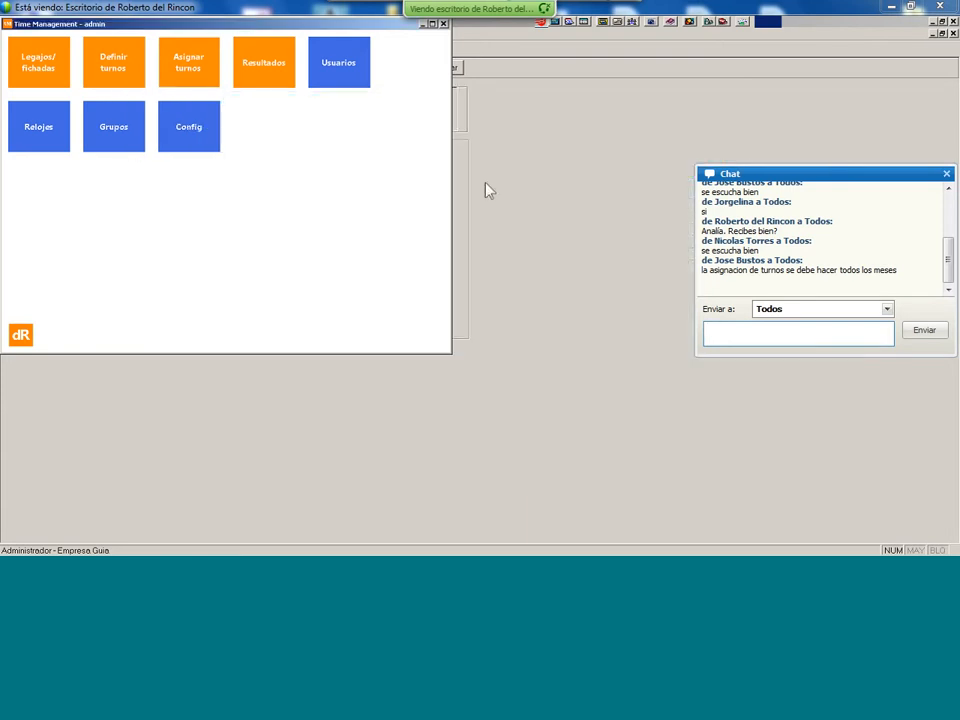
left_click(41, 68)
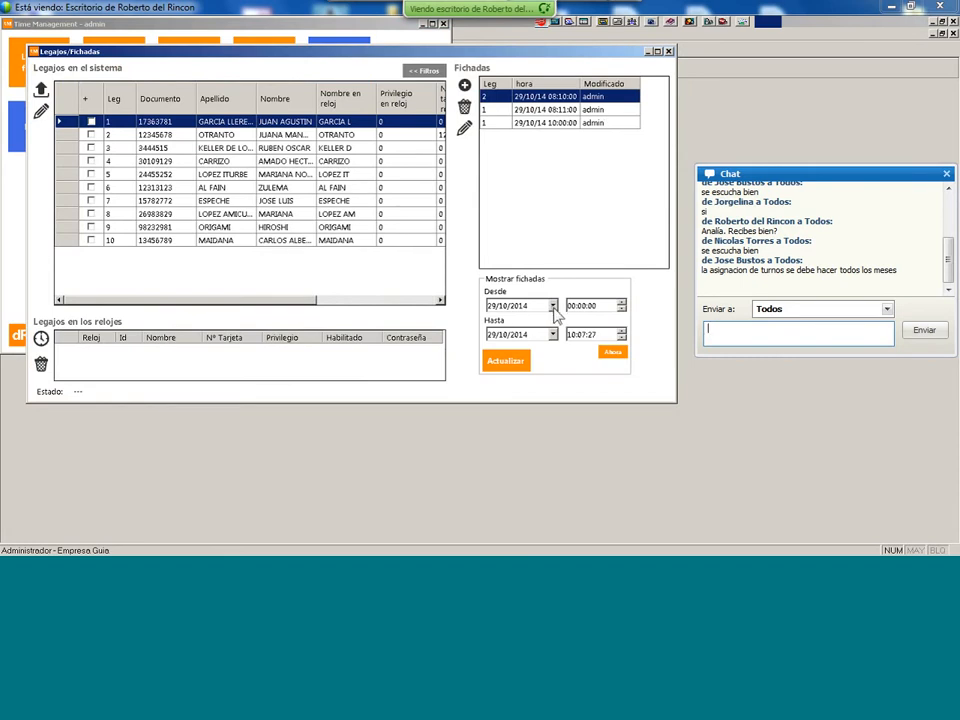
left_click(424, 71)
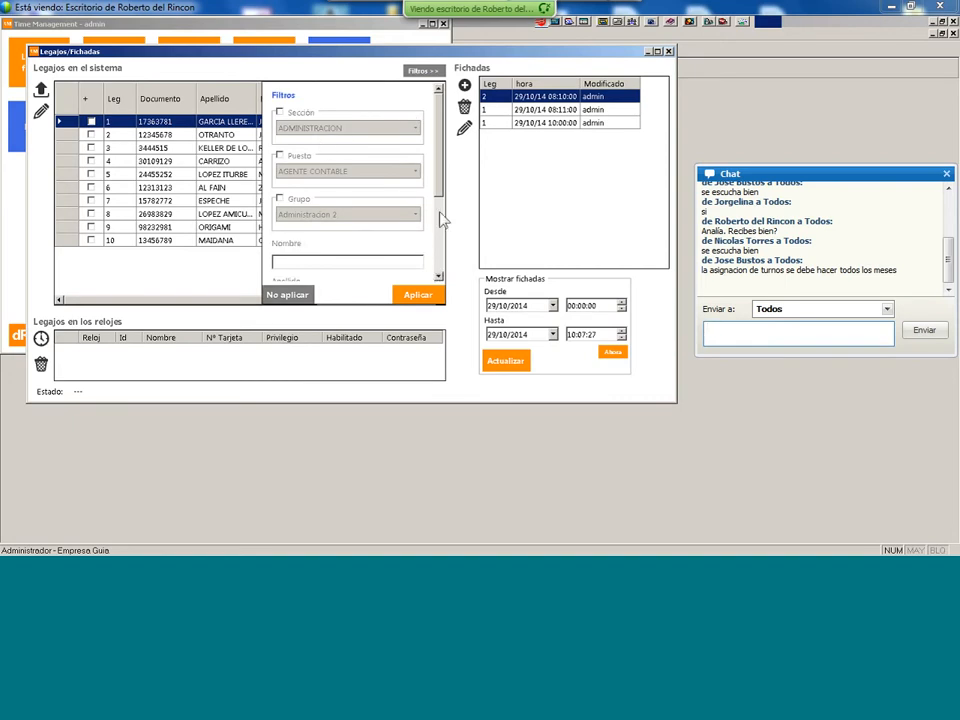
left_click_drag(439, 187, 446, 270)
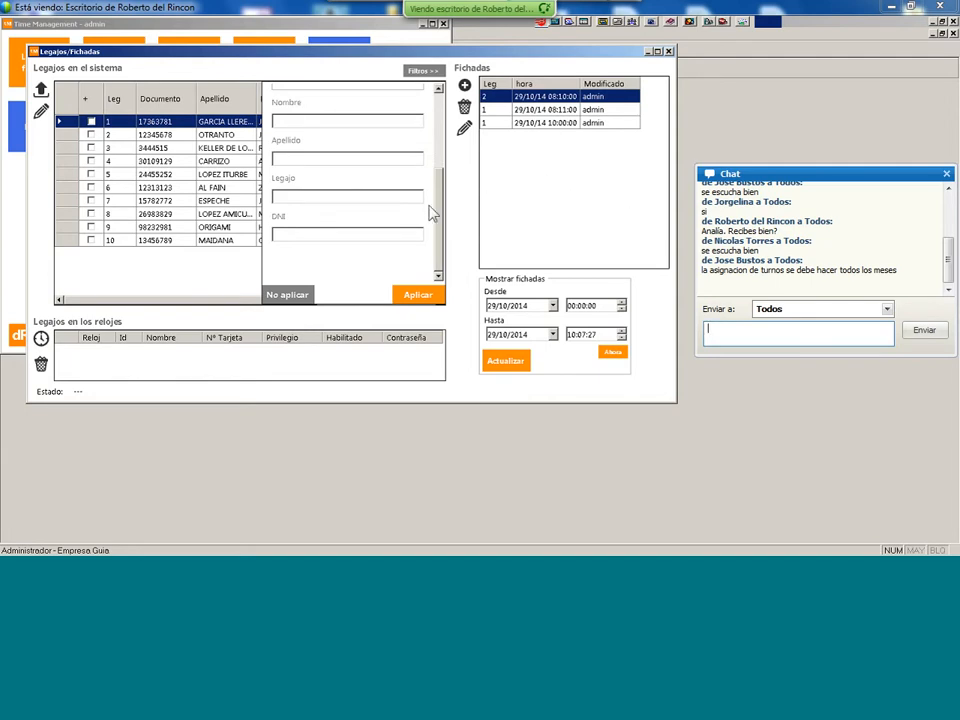
scroll(445, 188, "up", 5)
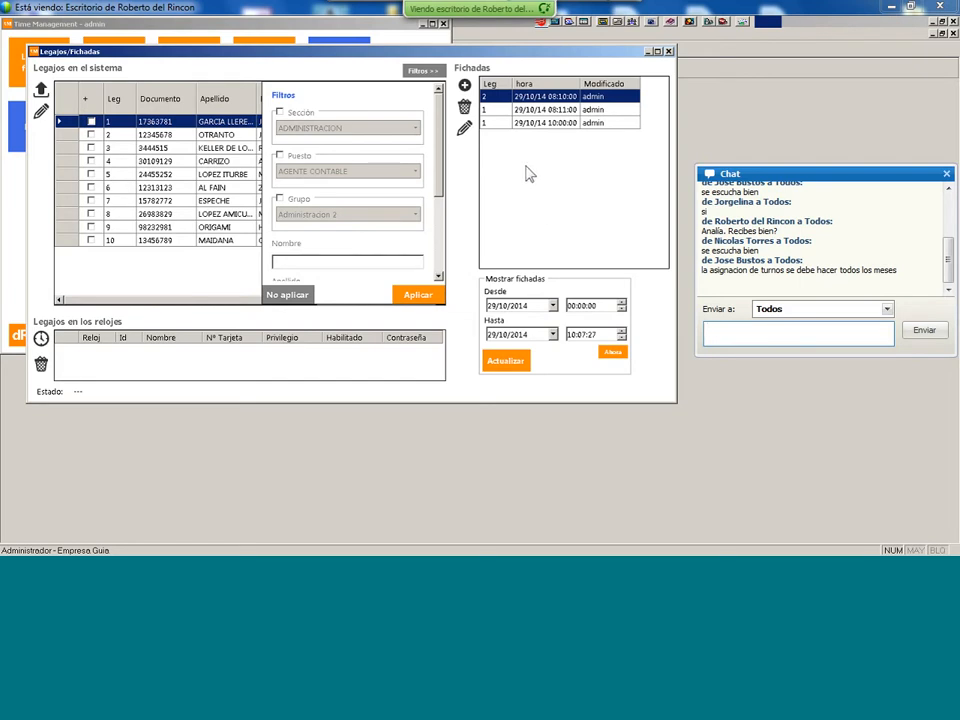
- List punches from 27/10/2014 onward, then close Legajos/Fichadas
left_click(553, 305)
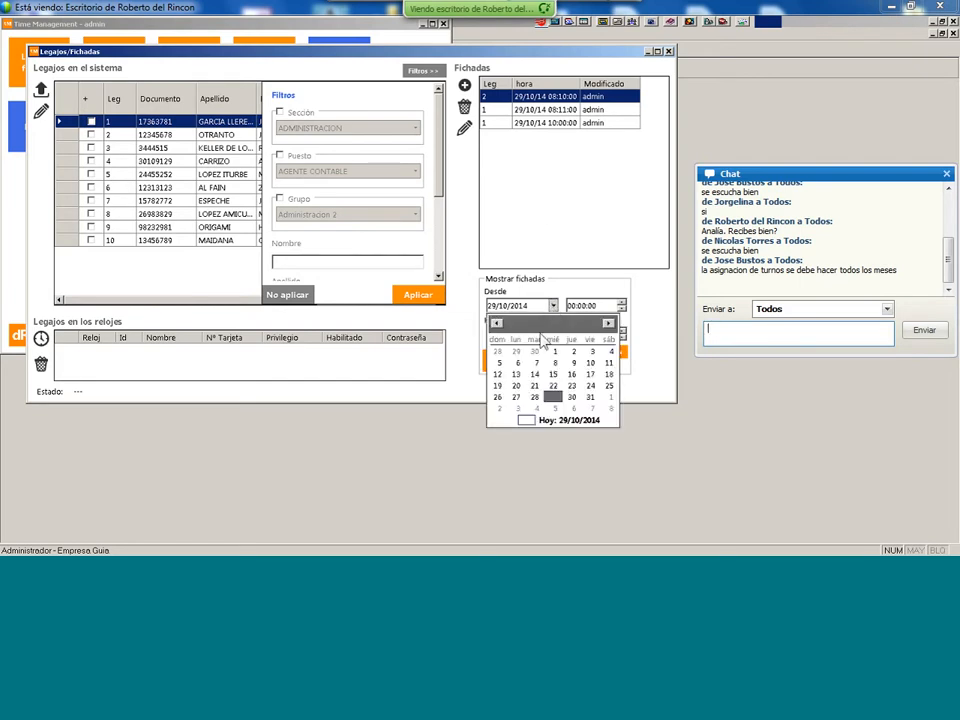
left_click(528, 397)
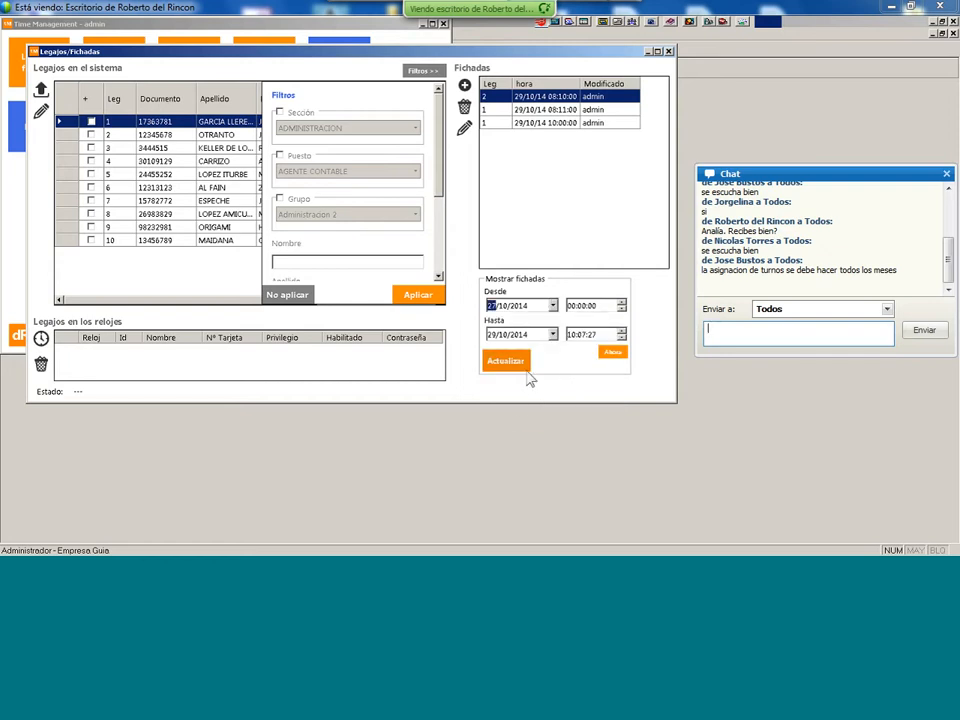
left_click(516, 364)
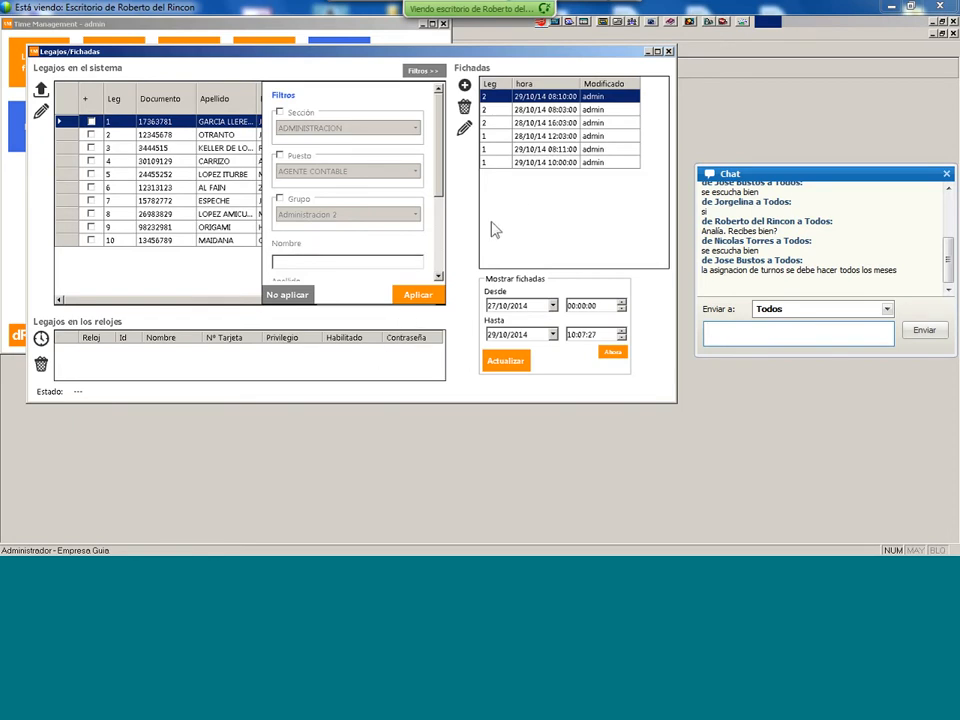
left_click(668, 50)
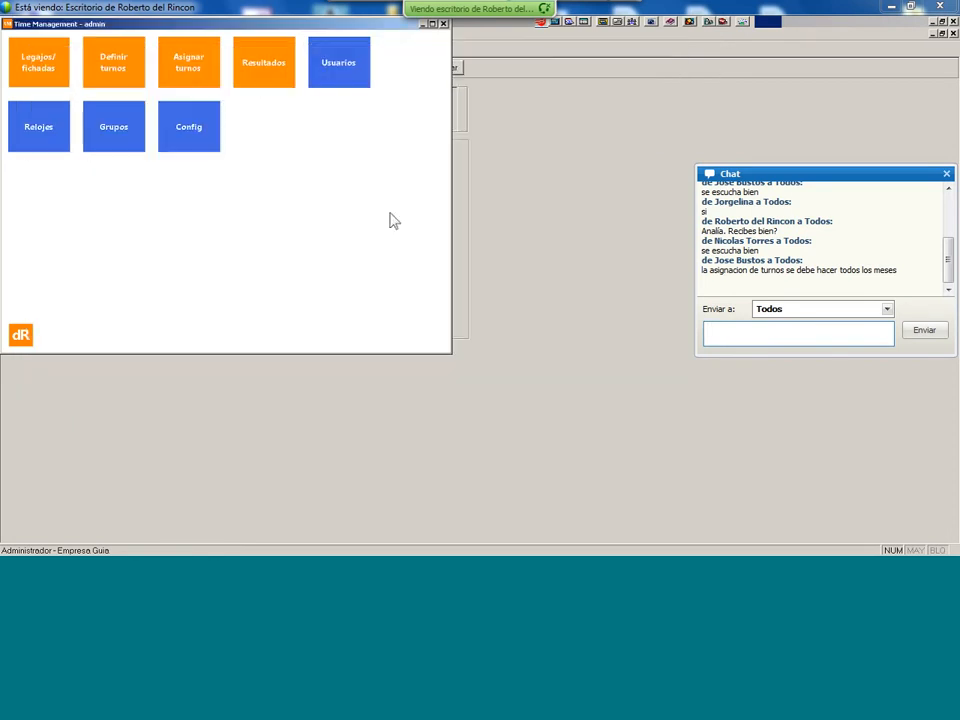
- Load worked hours for 28/10–29/10/2014 and inspect employee 2's 29/10 MAÑANA shift record
left_click(261, 70)
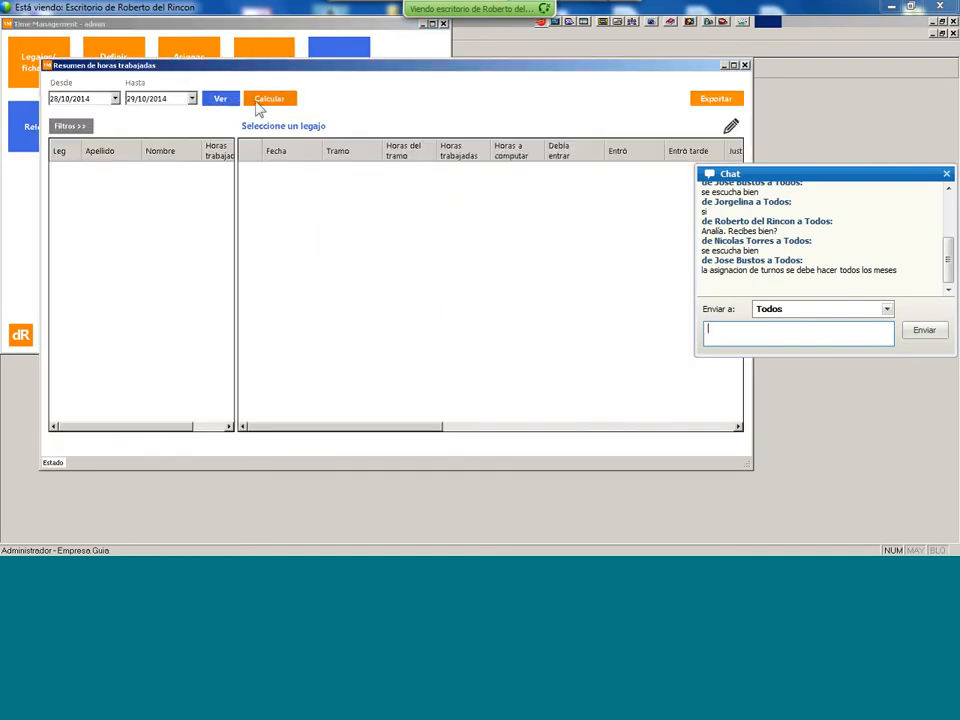
left_click(225, 100)
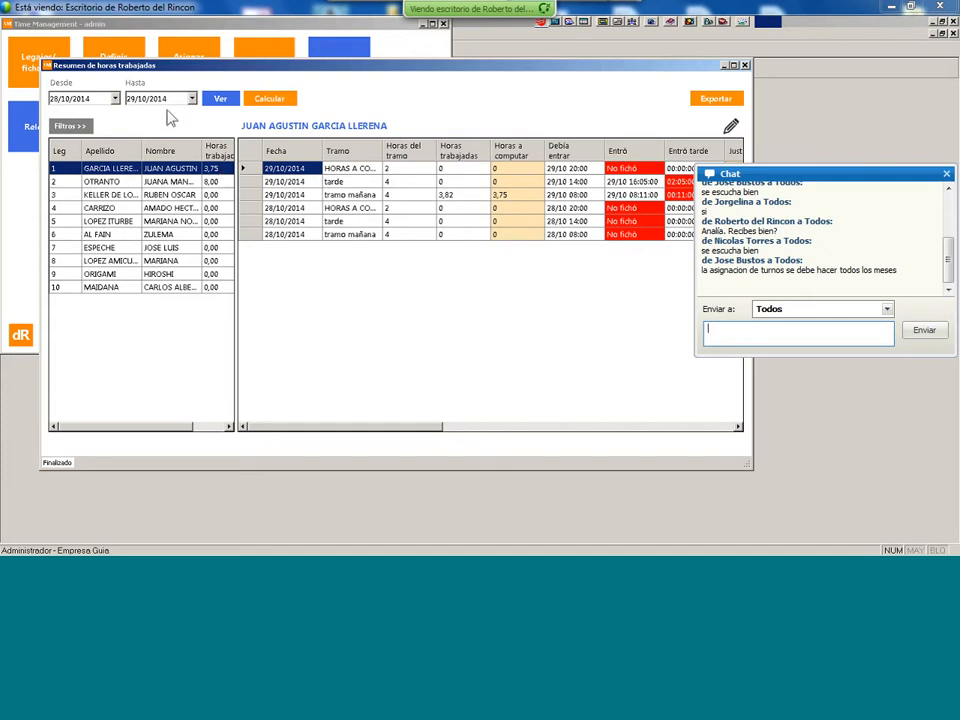
left_click(216, 182)
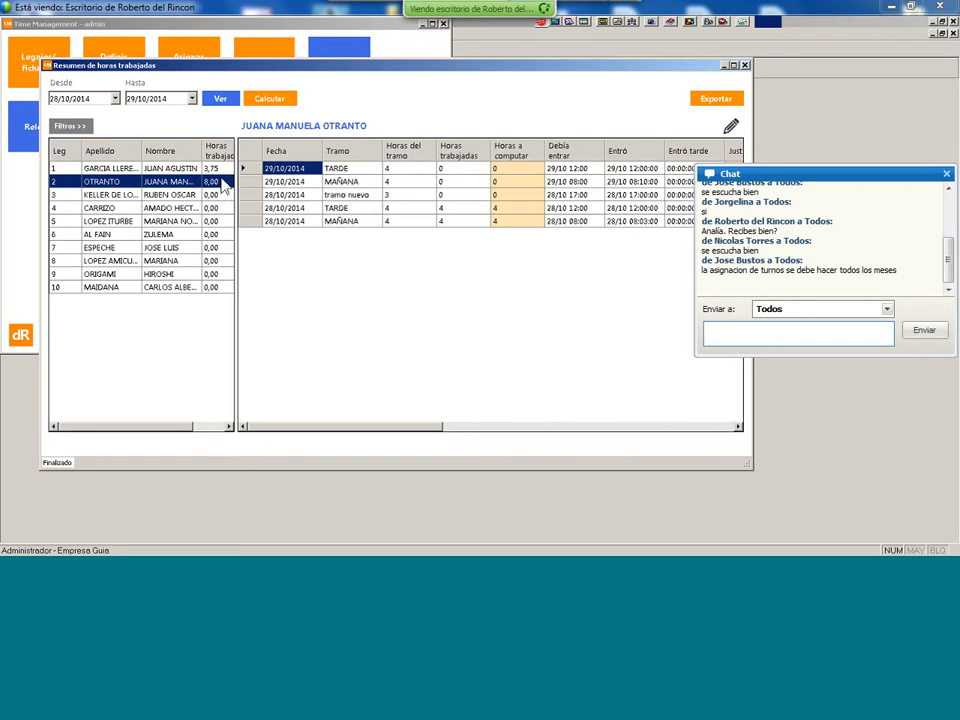
left_click(346, 182)
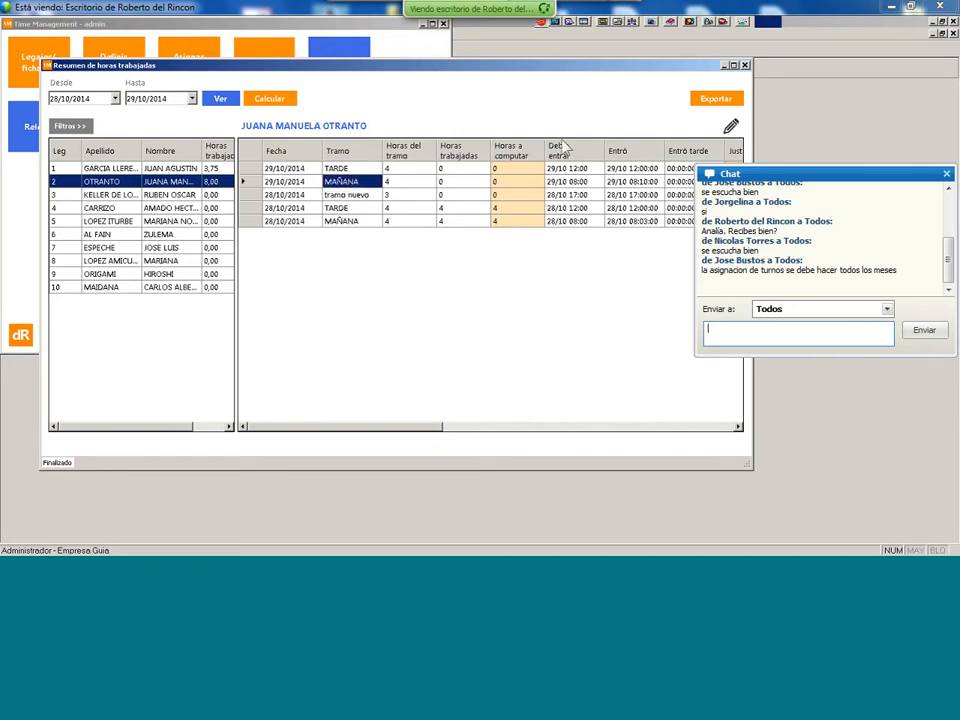
- Apply the Llegaron tarde filter and scroll to employee 1's 02:05:00 and 00:11:00 late entries
left_click(68, 127)
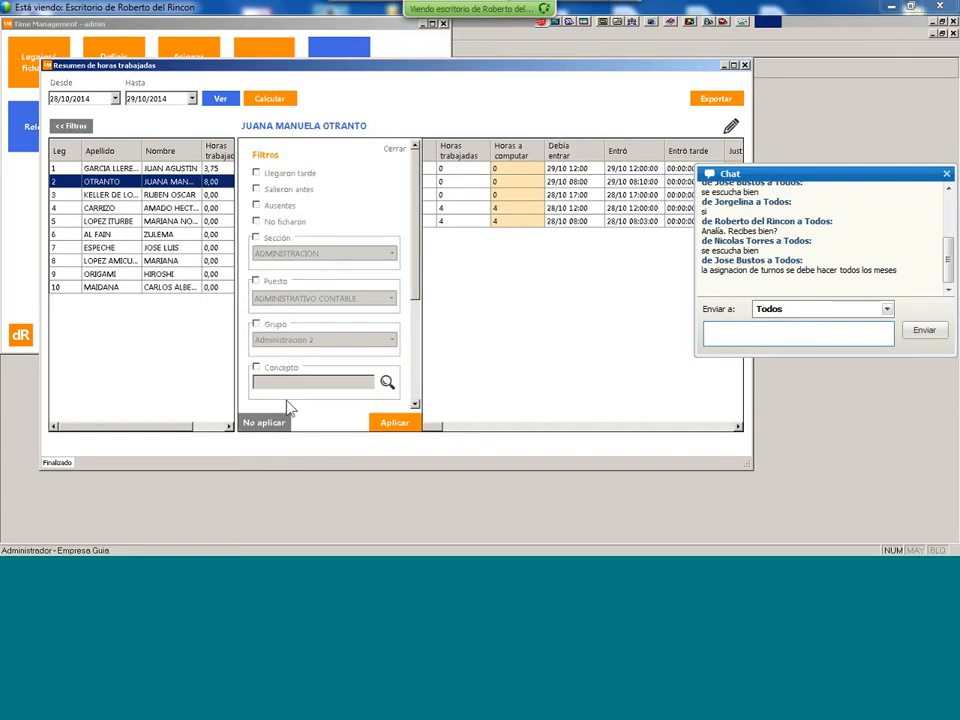
left_click(257, 172)
left_click(398, 424)
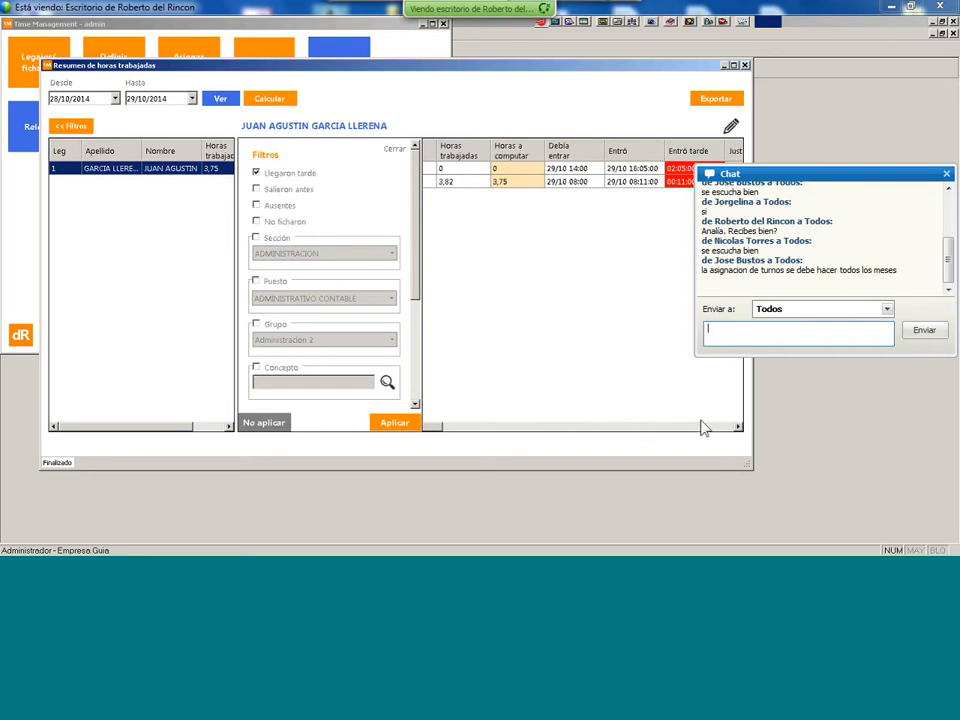
left_click(739, 427)
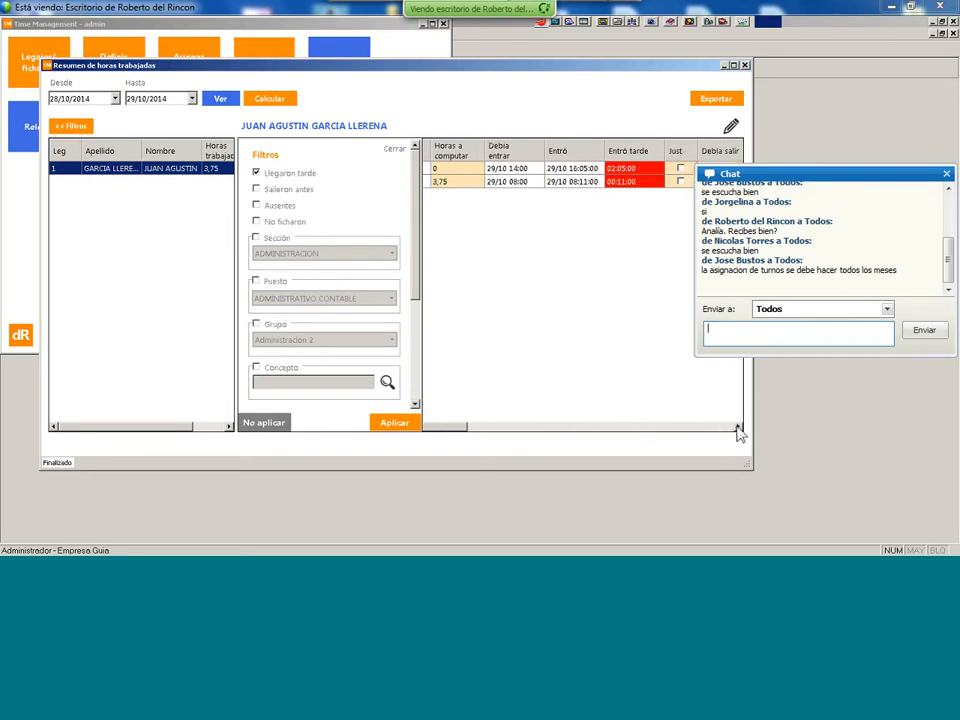
left_click(739, 427)
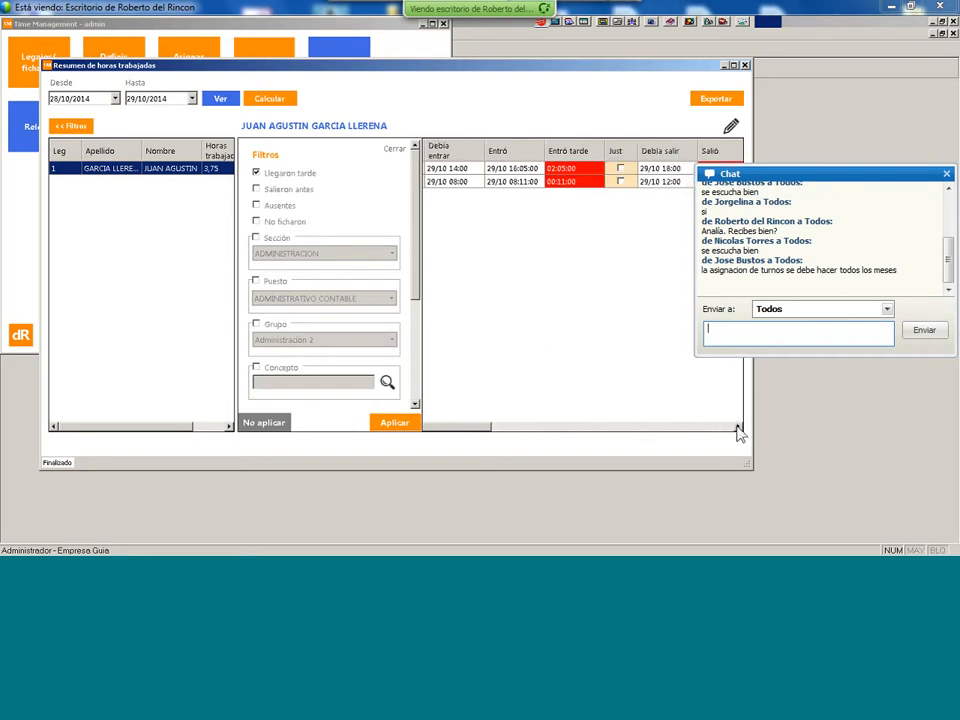
- Maximize the Resumen de horas trabajadas window and select the first row's Just cell
left_click(734, 66)
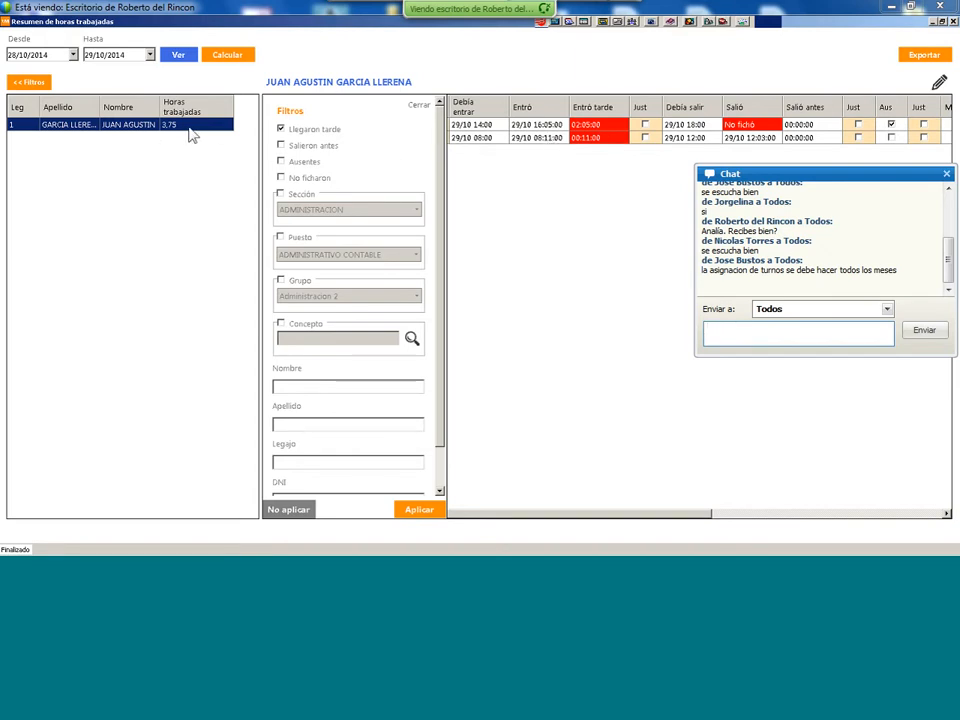
left_click(645, 125)
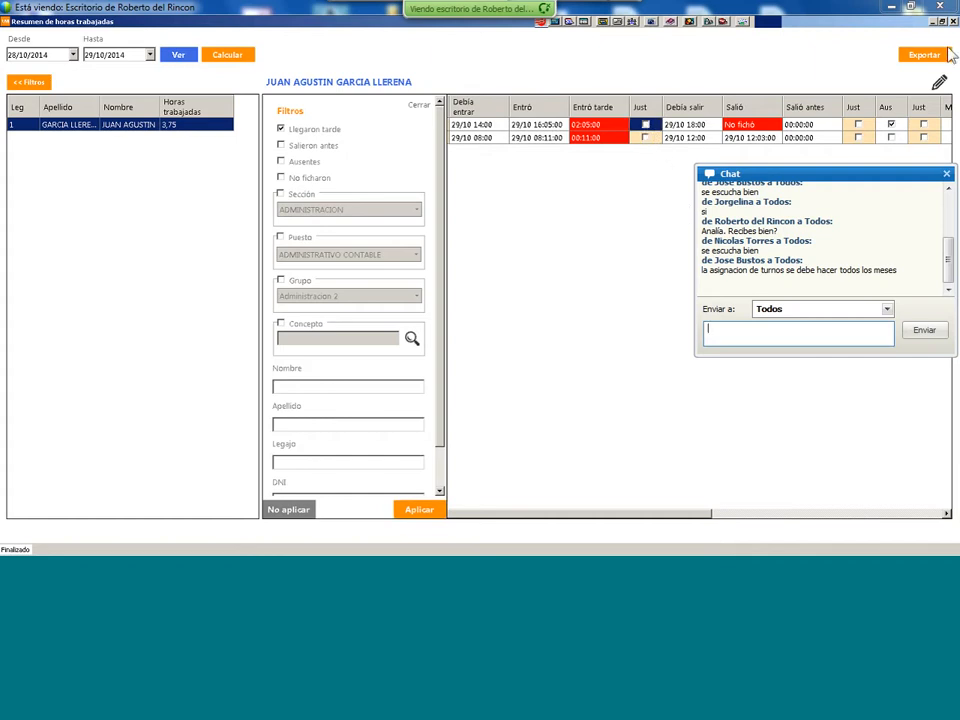
- Enter edit mode and tick Just on employee 1's 02:05:00 late entry for 29/10
left_click(940, 85)
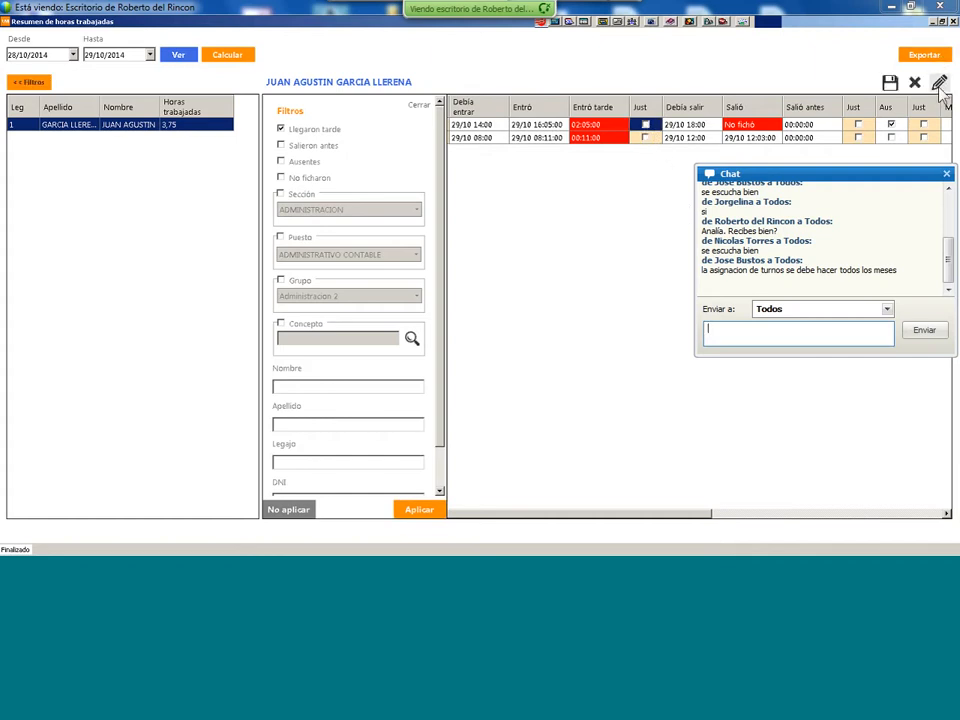
left_click(645, 125)
left_click_drag(690, 515, 759, 517)
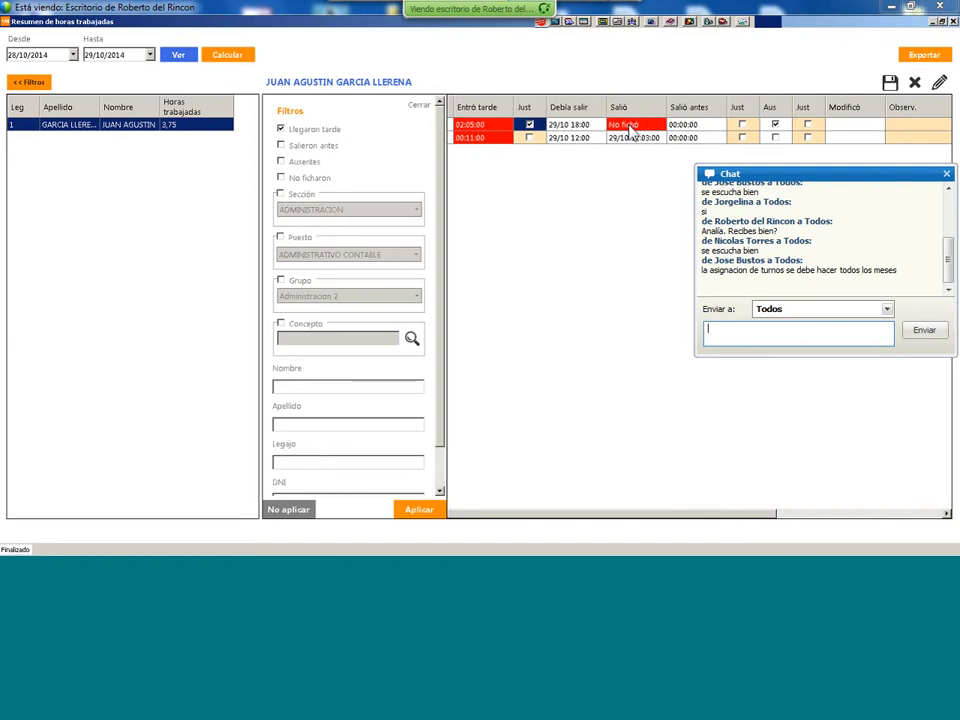
- Tick Aus on the first record and type 'kkkkk' in its Observ. cell
left_click(775, 125)
left_click(903, 125)
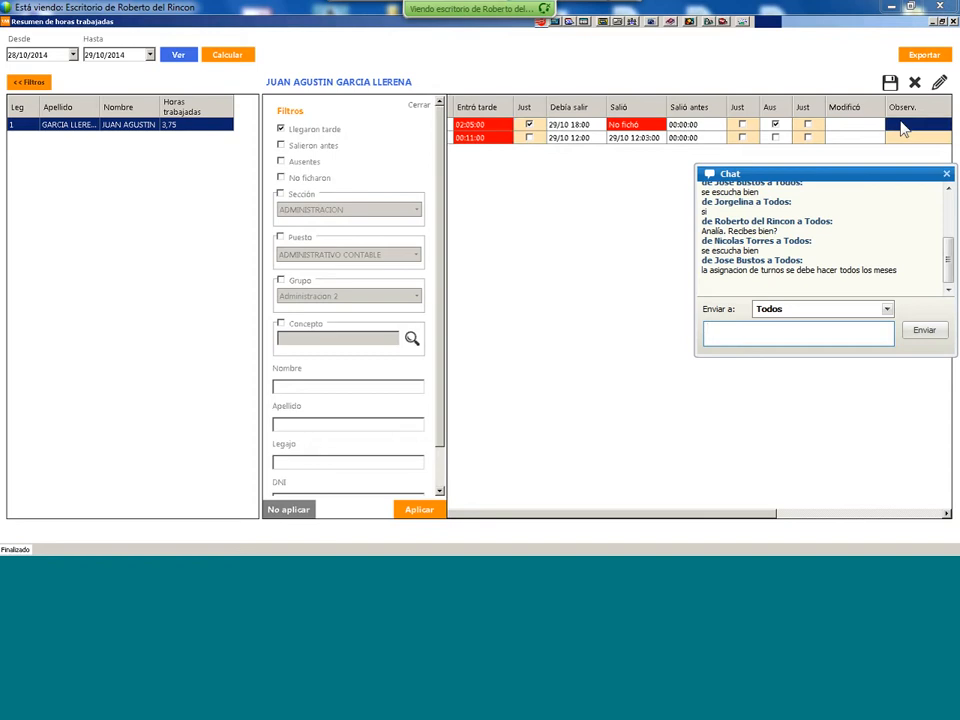
type("kkkkk")
- Hide the Filtros panel so employee 1's full records grid is visible
left_click_drag(750, 521, 572, 527)
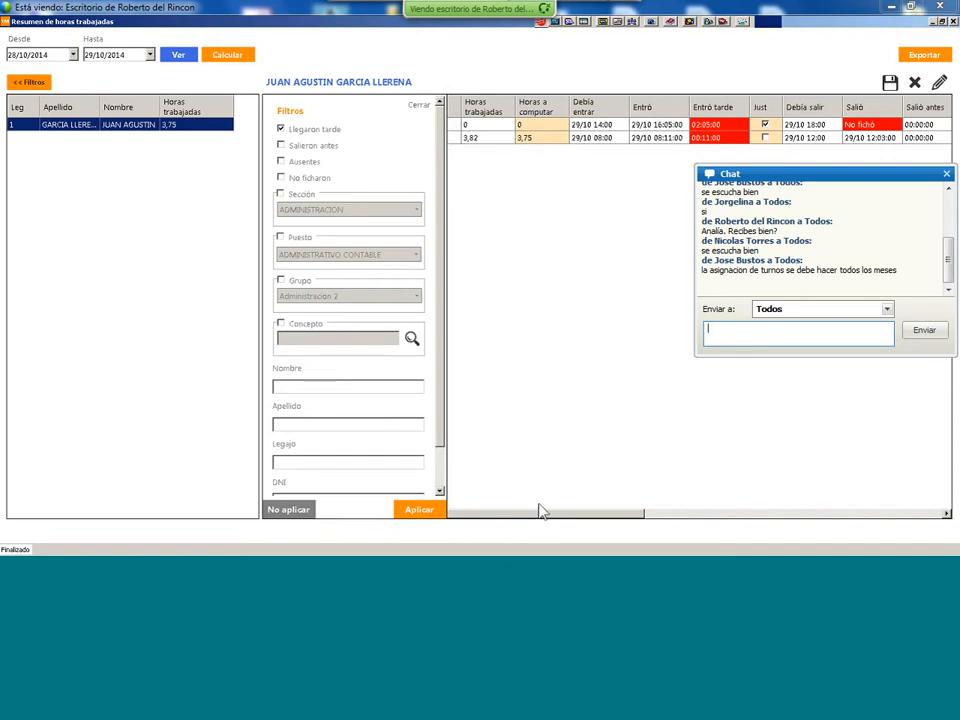
mouse_move(380, 553)
left_click(419, 106)
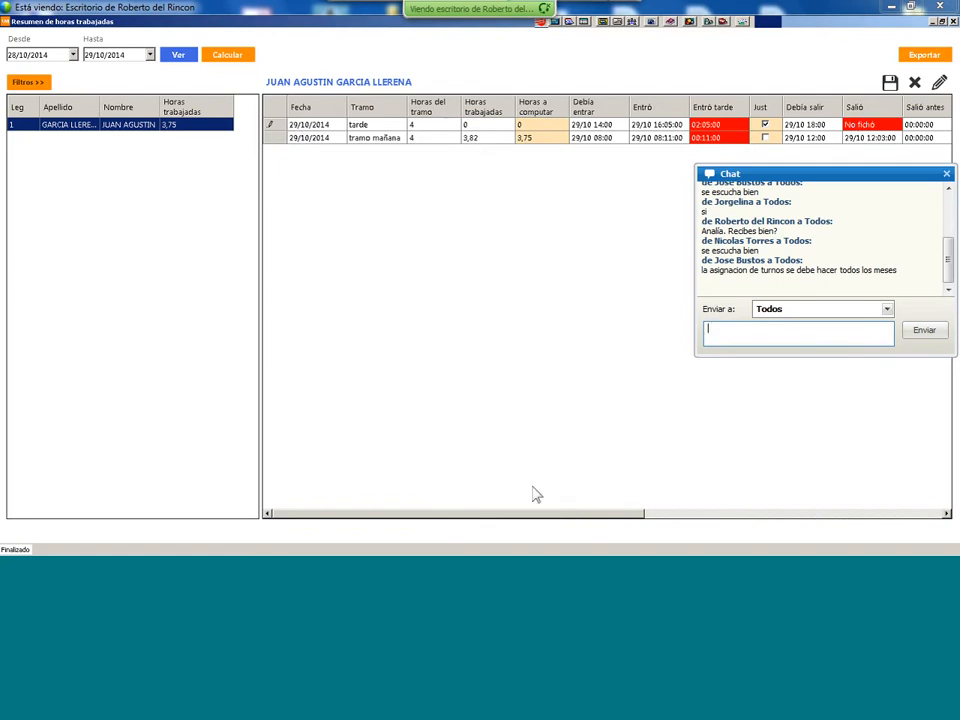
- Close the summary and list employee punches in Legajos/Fichadas starting 28/10/2014
left_click(953, 21)
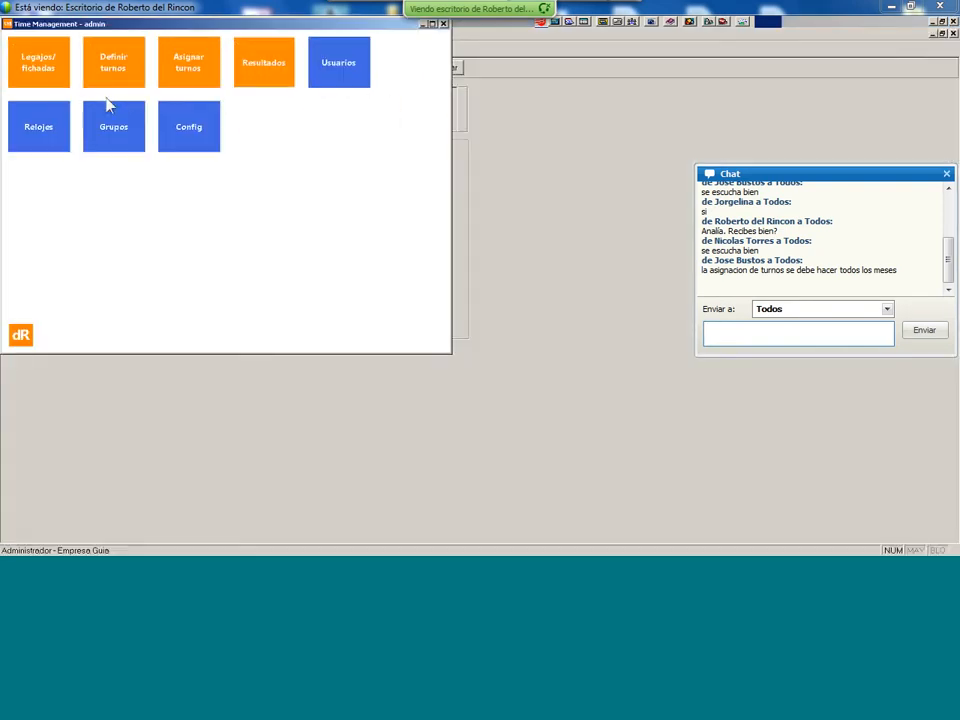
left_click(45, 72)
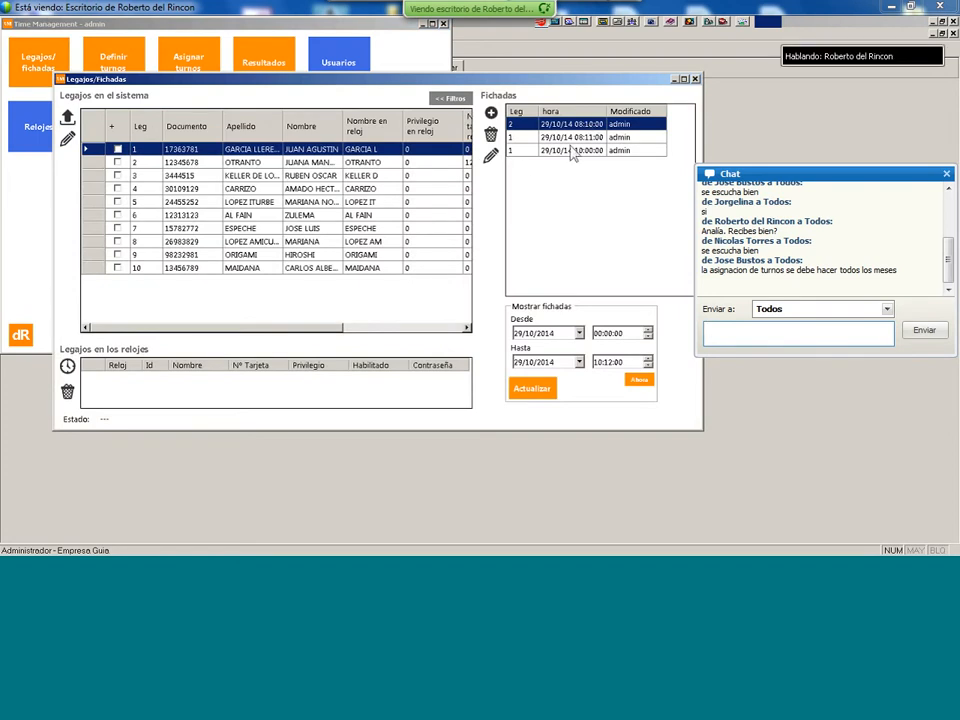
left_click(578, 333)
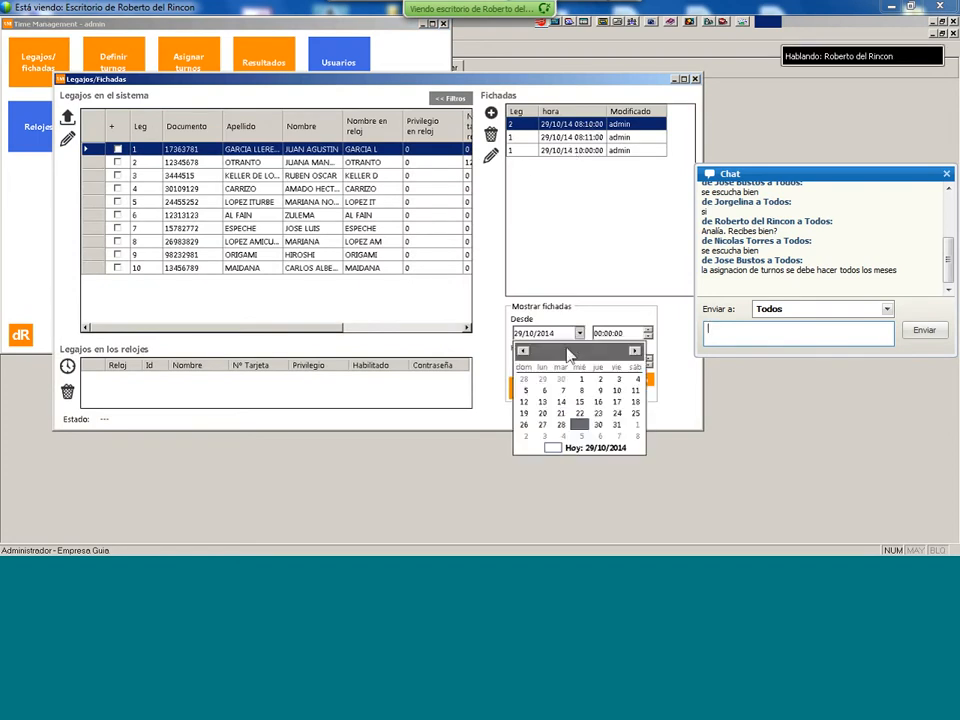
left_click(563, 426)
left_click(540, 392)
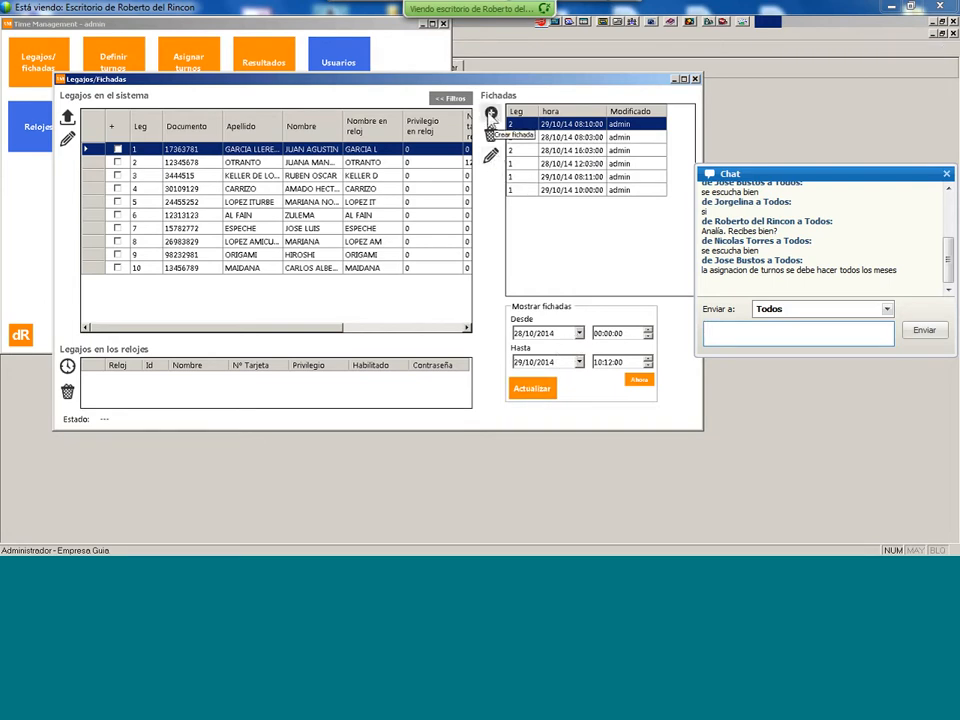
- Add a 10:00:00 punch on 29/10/2014 for employee 1 and refresh the punch list
left_click(491, 114)
left_click(405, 250)
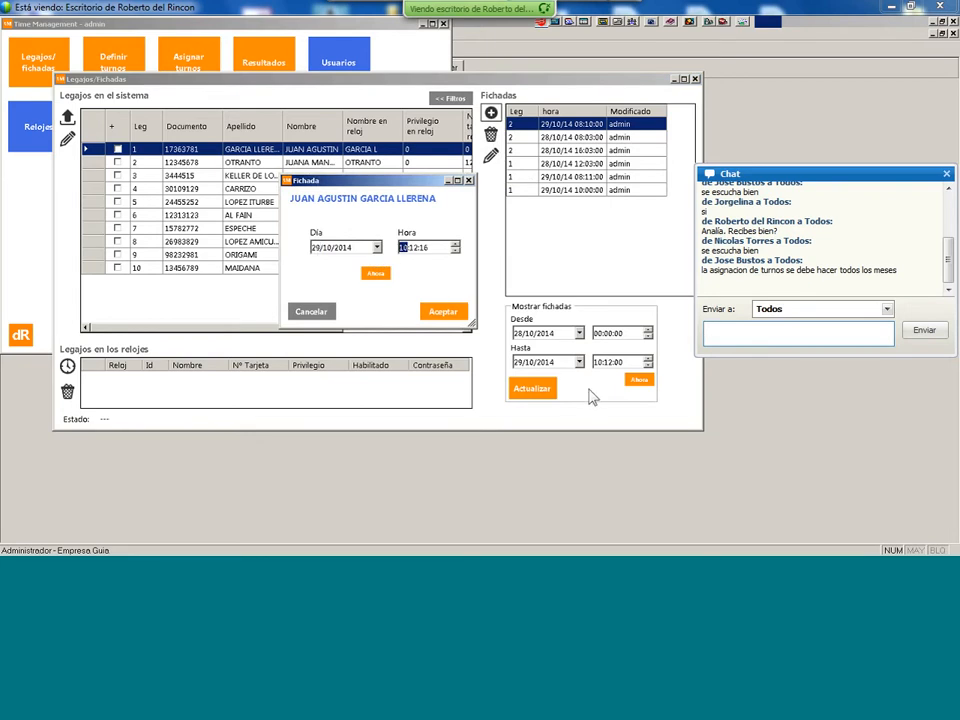
key("Right")
type("00")
key("Right")
type("00")
left_click(446, 313)
left_click(532, 385)
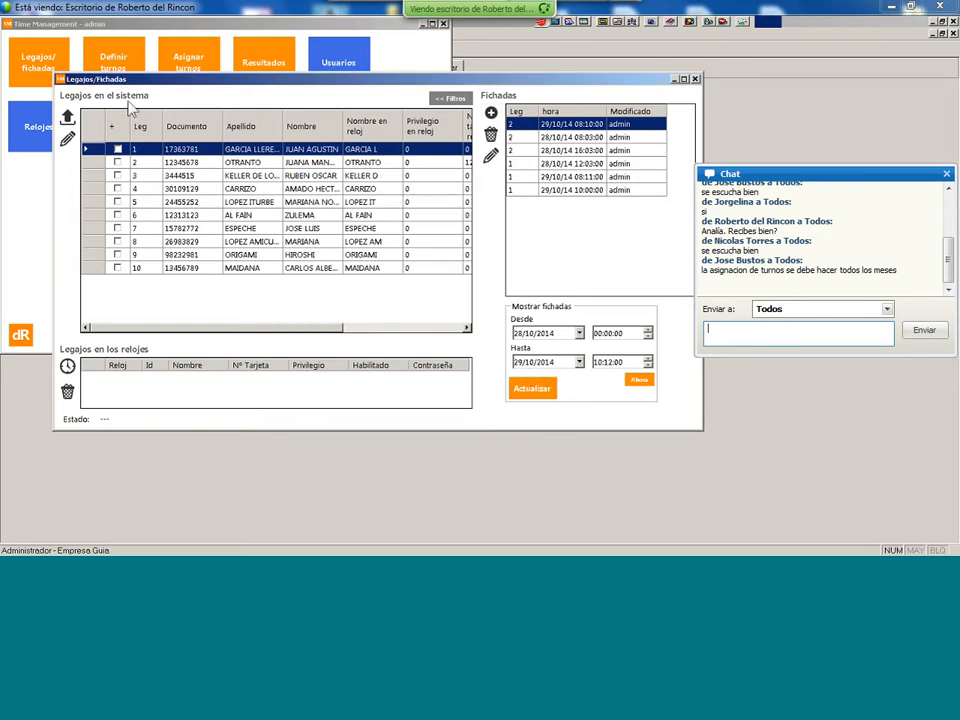
left_click(352, 63)
- Recalculate worked-hours results for 28/10/2014–29/10/2014, confirming with Sí
left_click(268, 58)
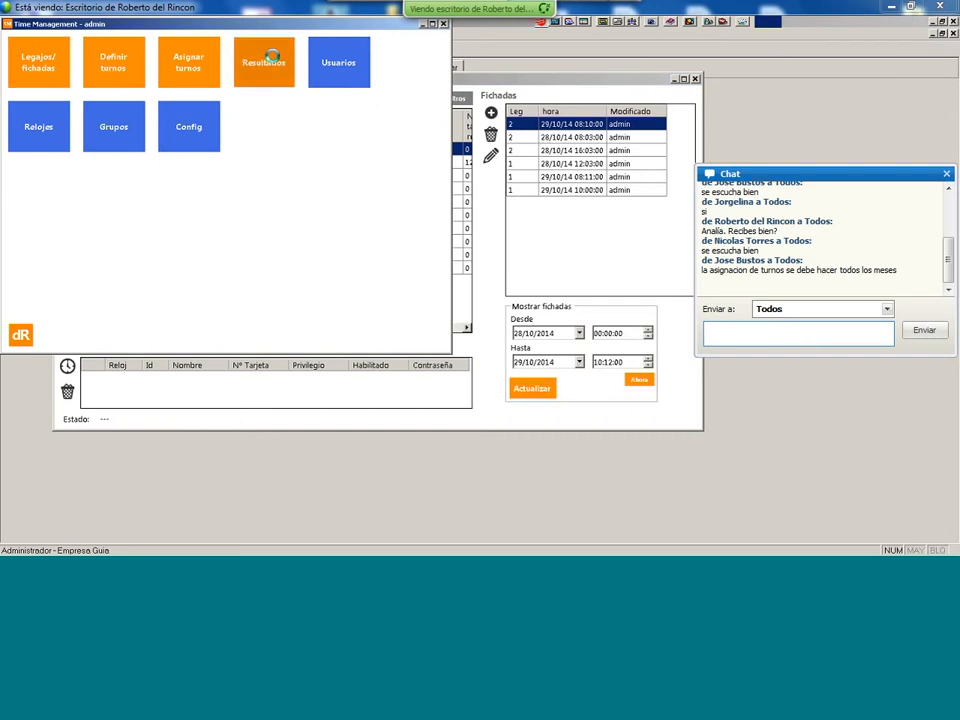
left_click(262, 141)
left_click(309, 140)
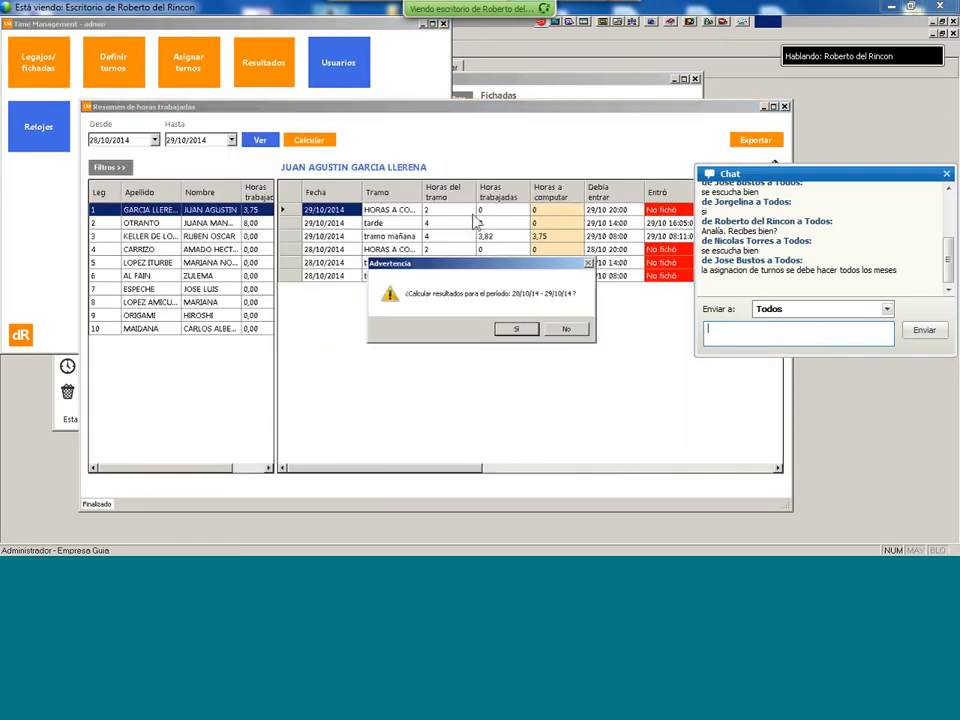
left_click(507, 329)
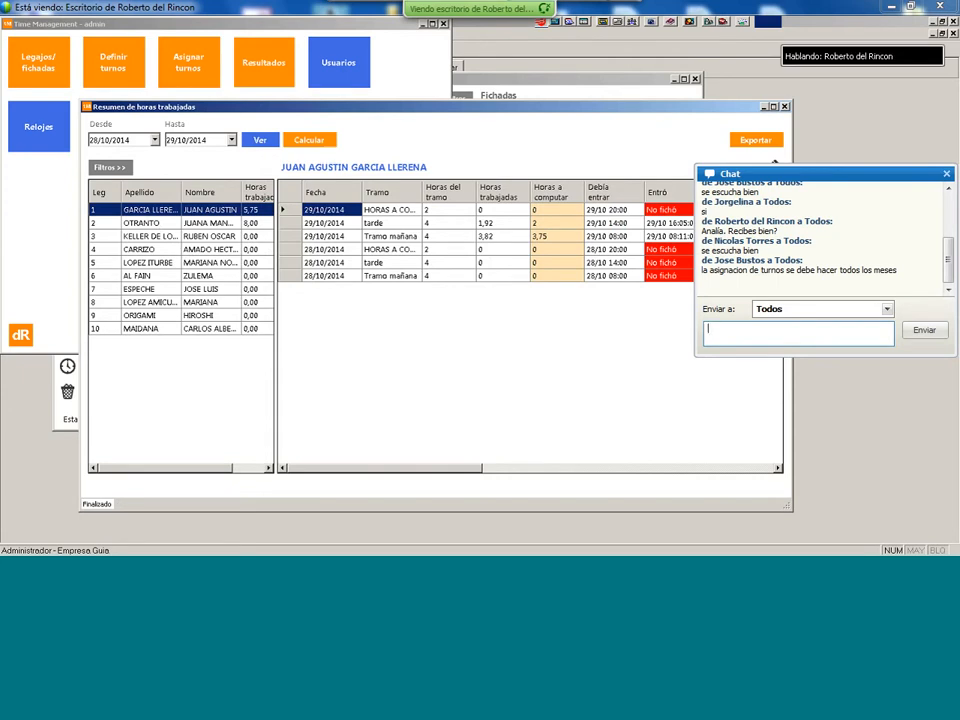
- Scroll to the Entró tarde, Just and Debía salir columns and select the 29/10 afternoon record
left_click(779, 467)
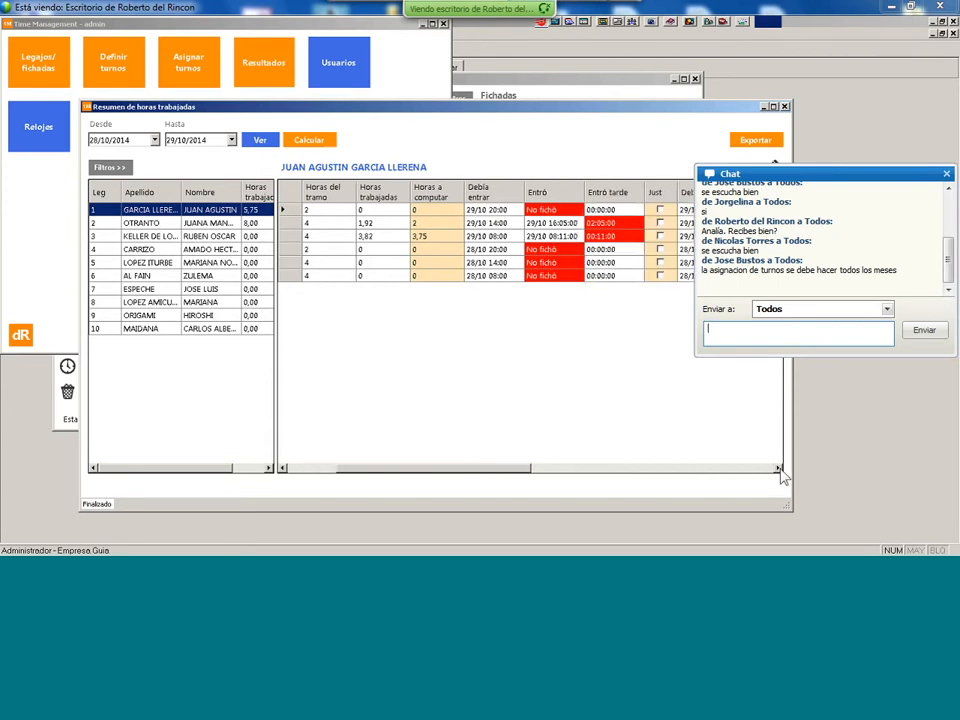
left_click(779, 467)
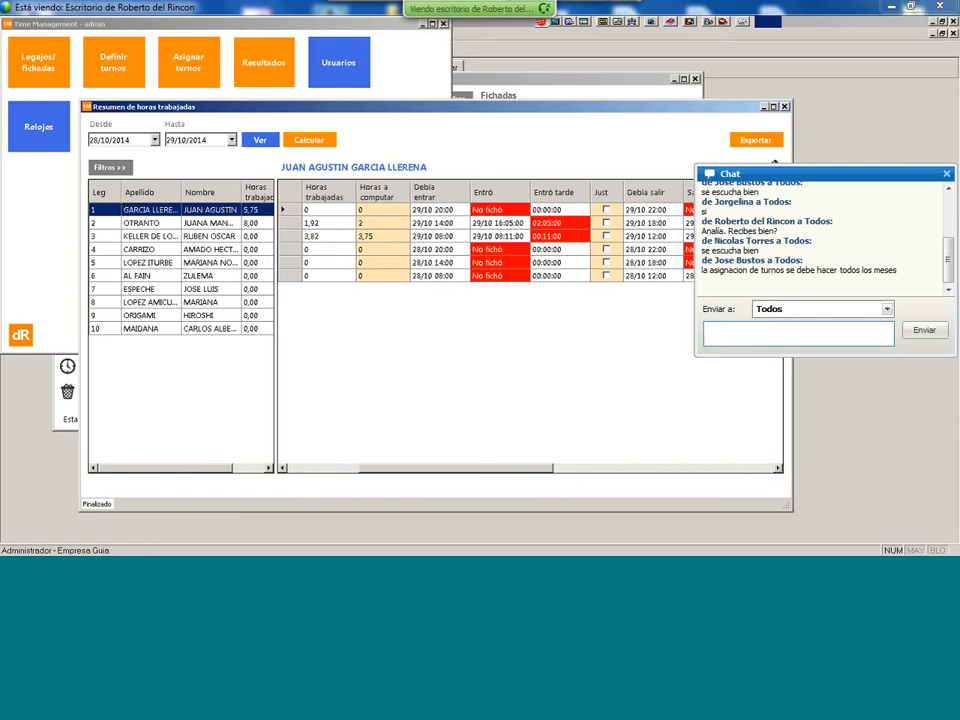
left_click(708, 223)
left_click_drag(540, 474, 445, 490)
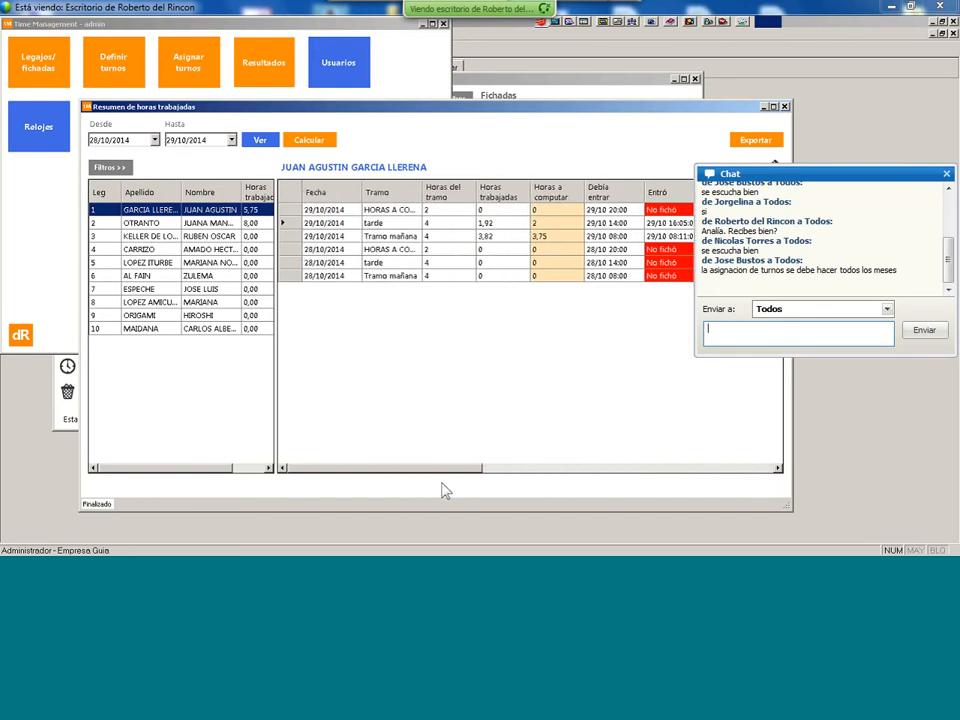
- Enter 3 hours to compute for employee 1's 29/10 afternoon shift and save
left_click(547, 224)
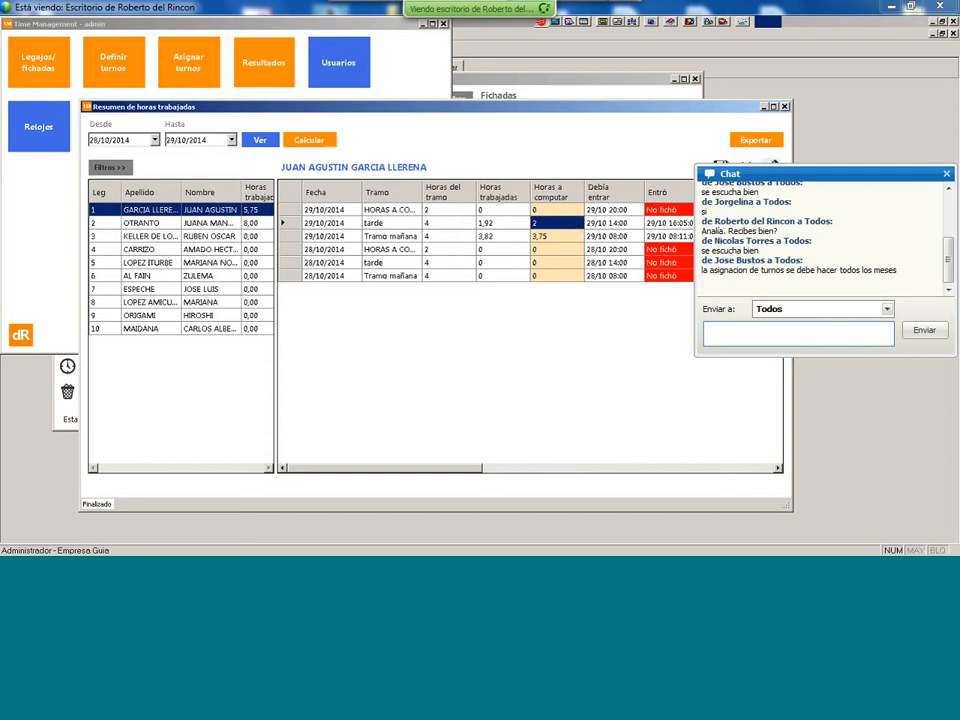
type("3")
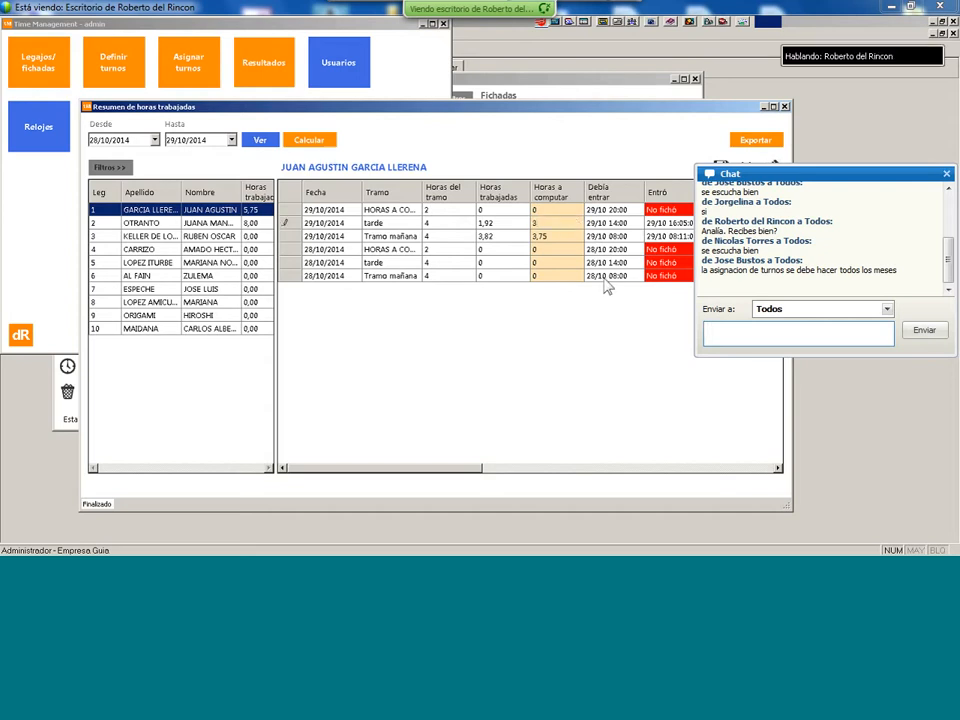
key("Tab")
left_click(721, 165)
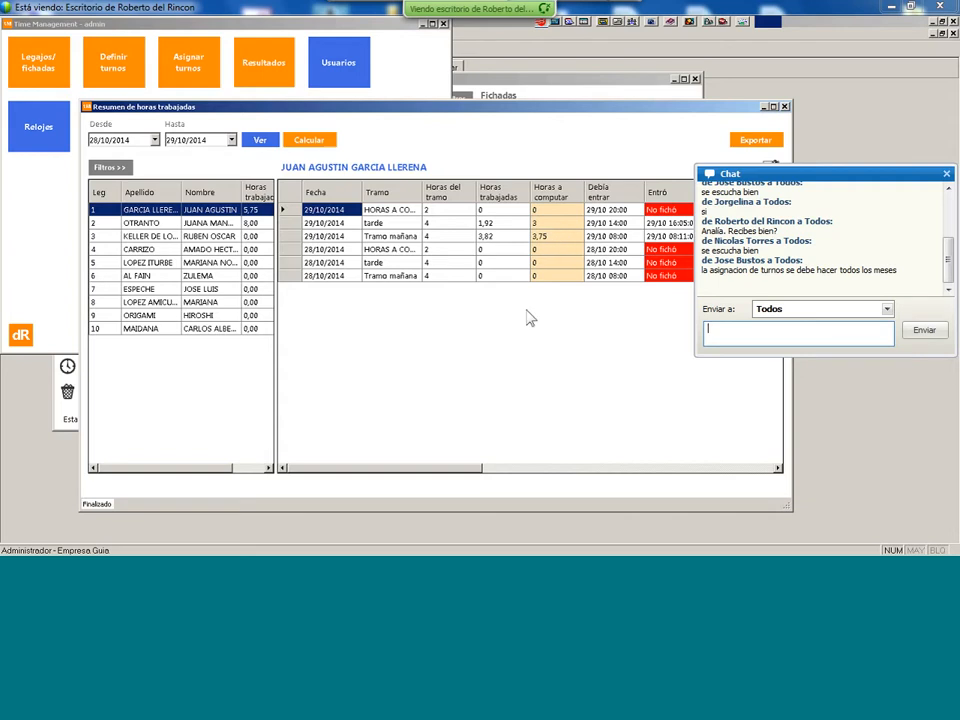
- Look at the export options and close them without exporting
mouse_move(469, 467)
left_mouse_down()
mouse_move(726, 486)
mouse_move(514, 497)
mouse_move(465, 480)
left_mouse_up()
left_click_drag(474, 471, 529, 471)
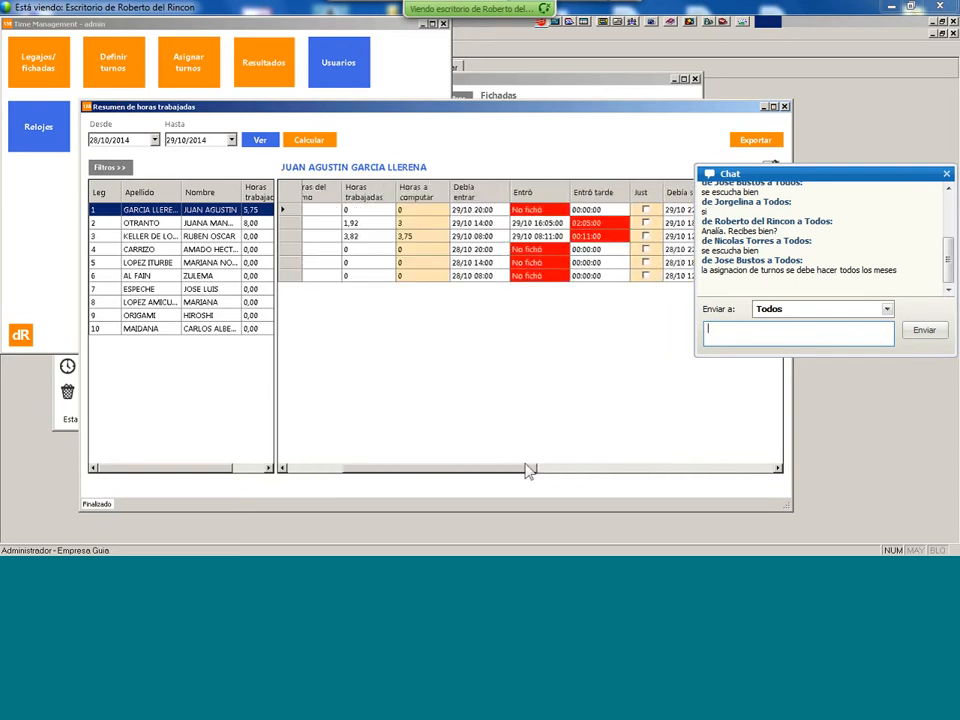
left_click(770, 141)
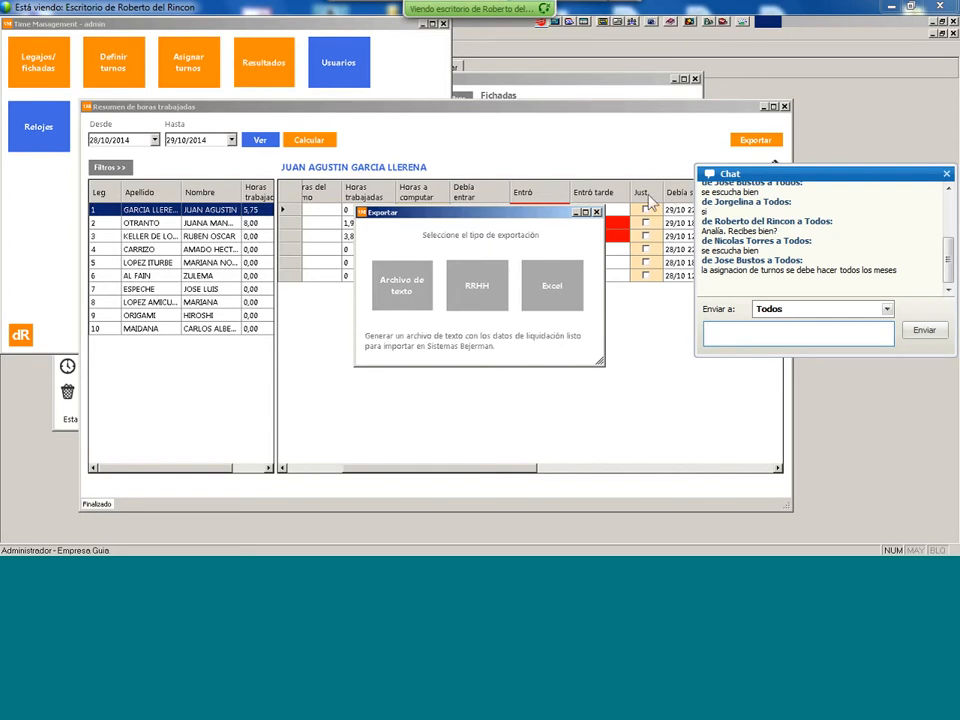
left_click(597, 212)
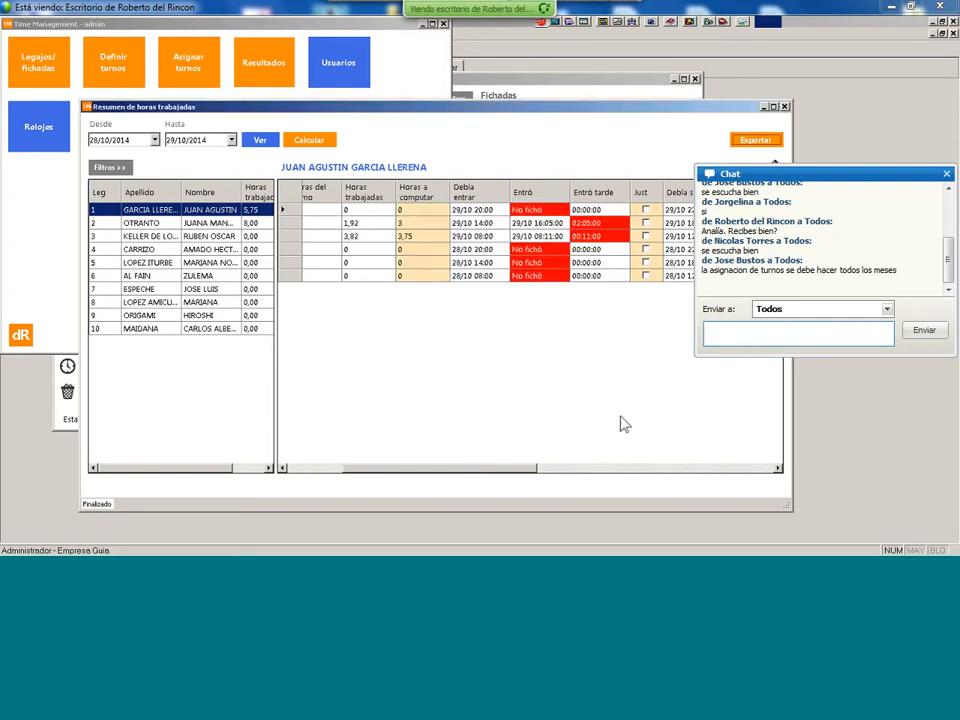
- Close the worked-hours summary and review user Ale's settings without changing anything
left_click(785, 107)
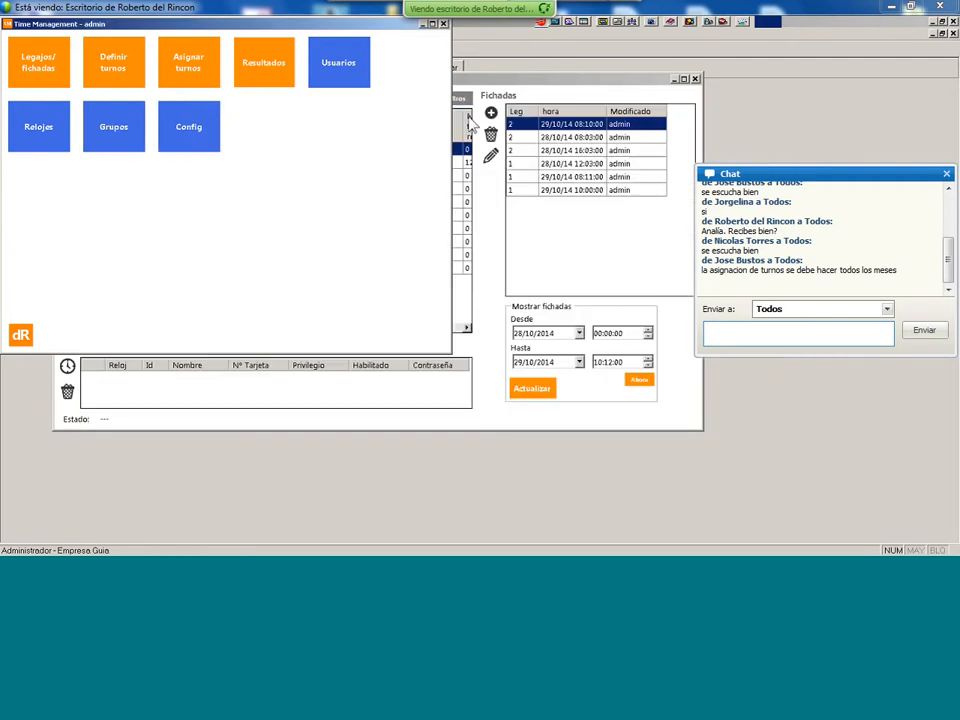
left_click(345, 80)
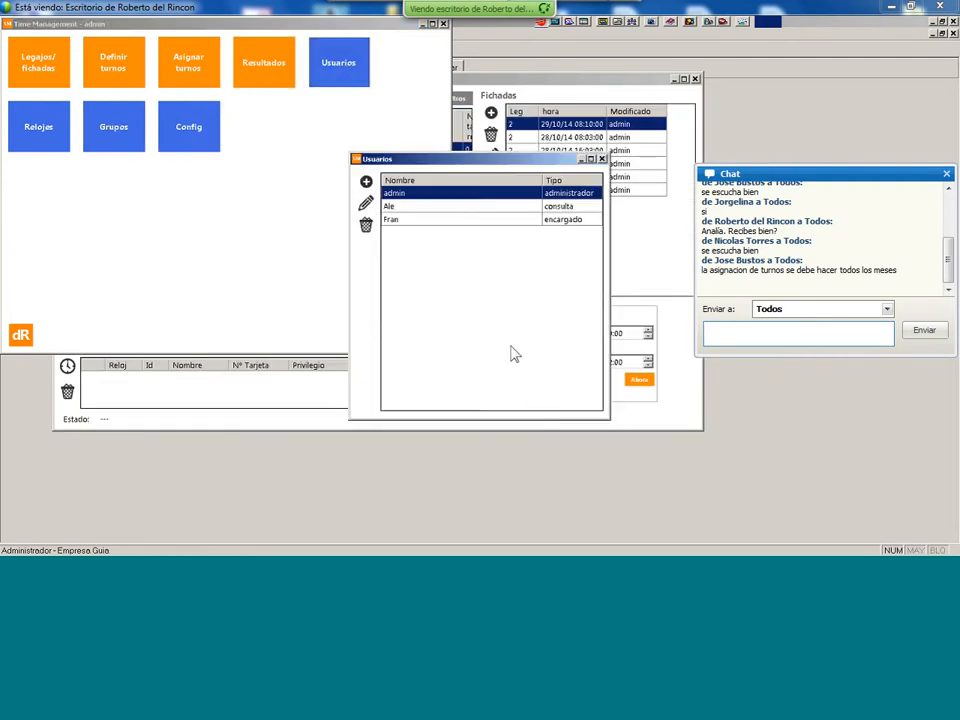
left_click(538, 209)
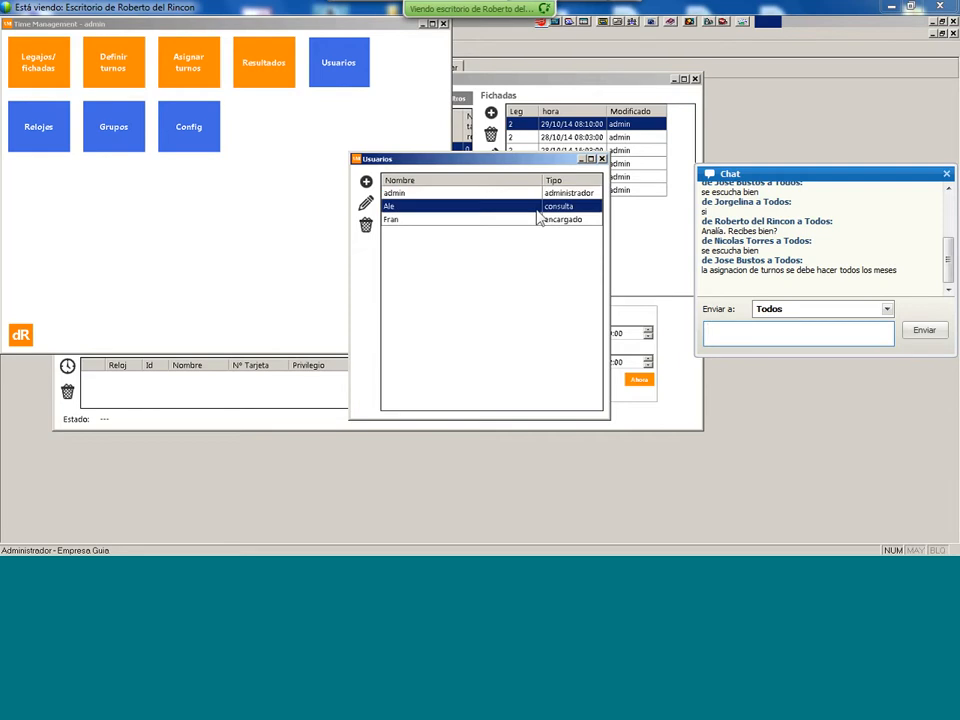
left_click(366, 203)
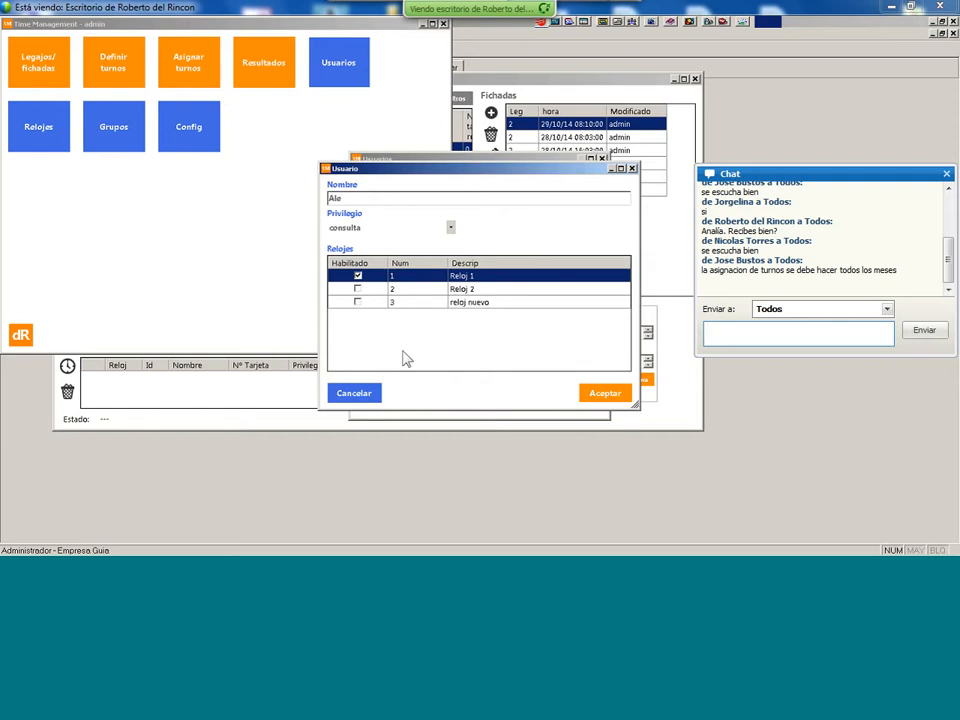
left_click(372, 396)
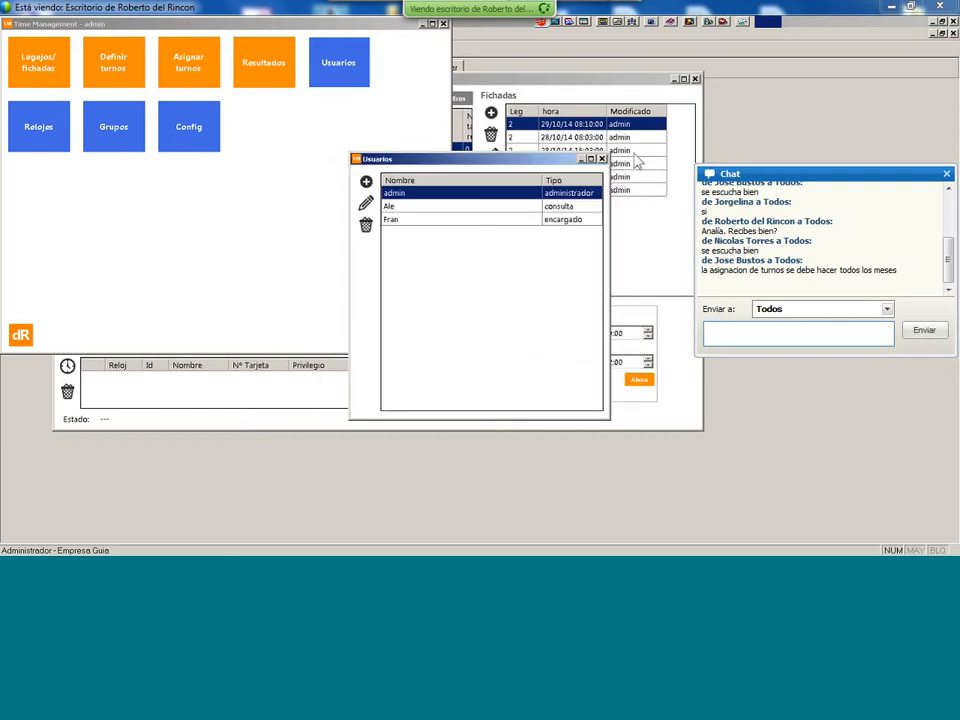
left_click(601, 159)
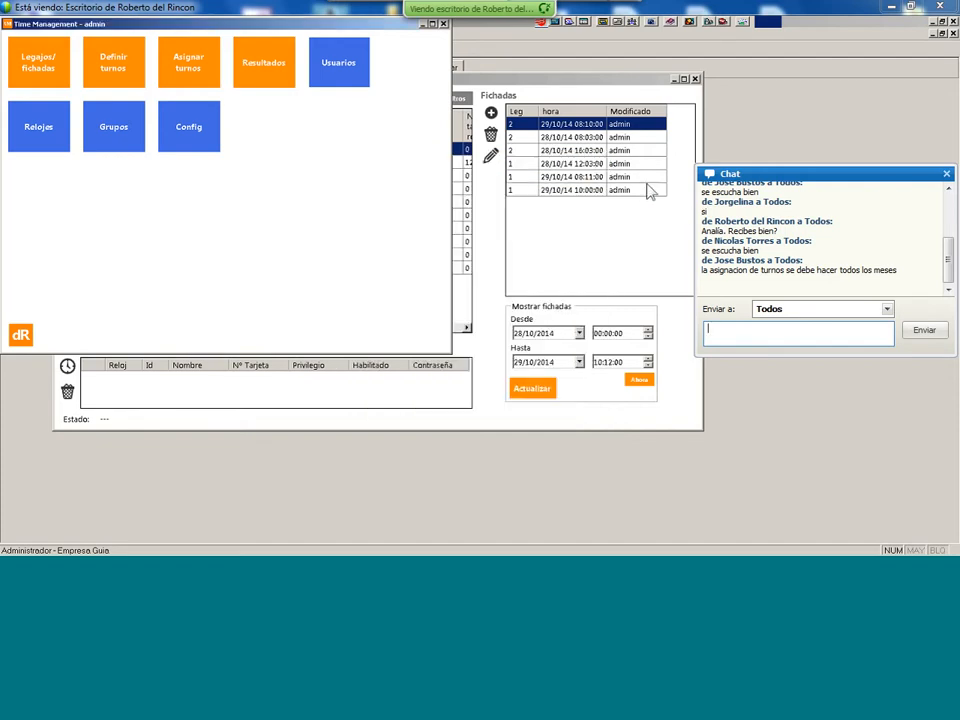
- View and close the three time clocks and the custom employee groups lists
left_click(38, 130)
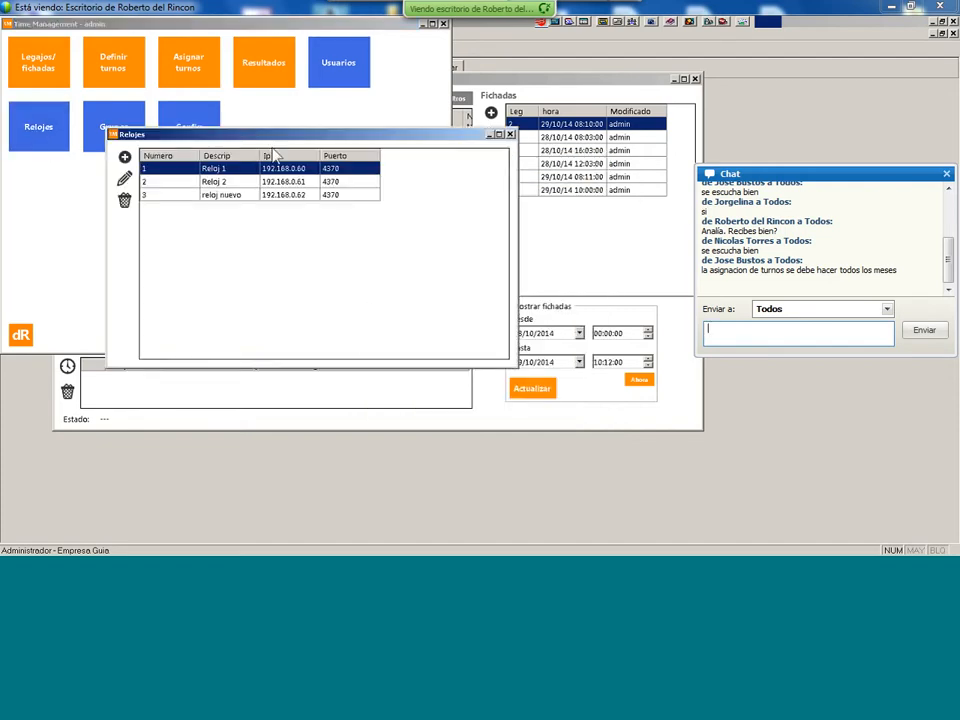
left_click(510, 134)
left_click(111, 142)
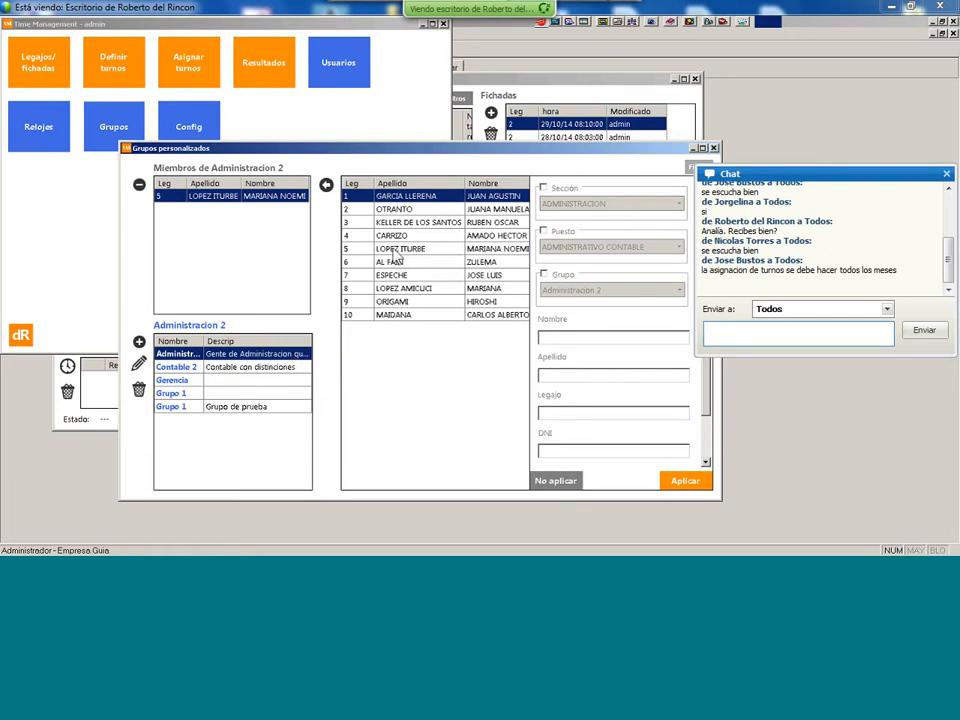
left_click(714, 148)
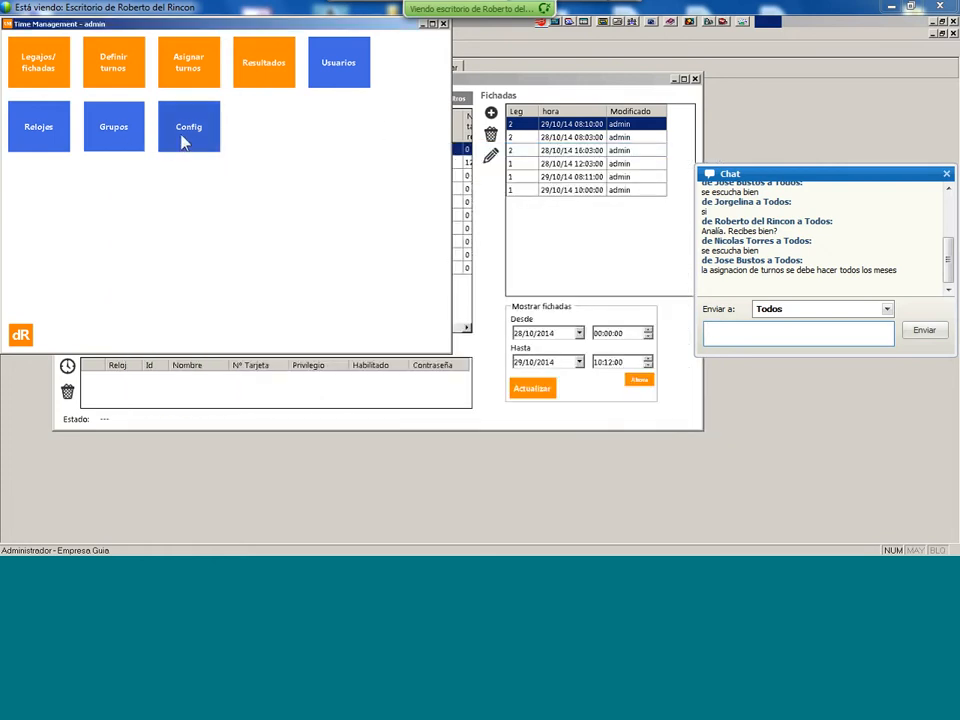
left_click(186, 141)
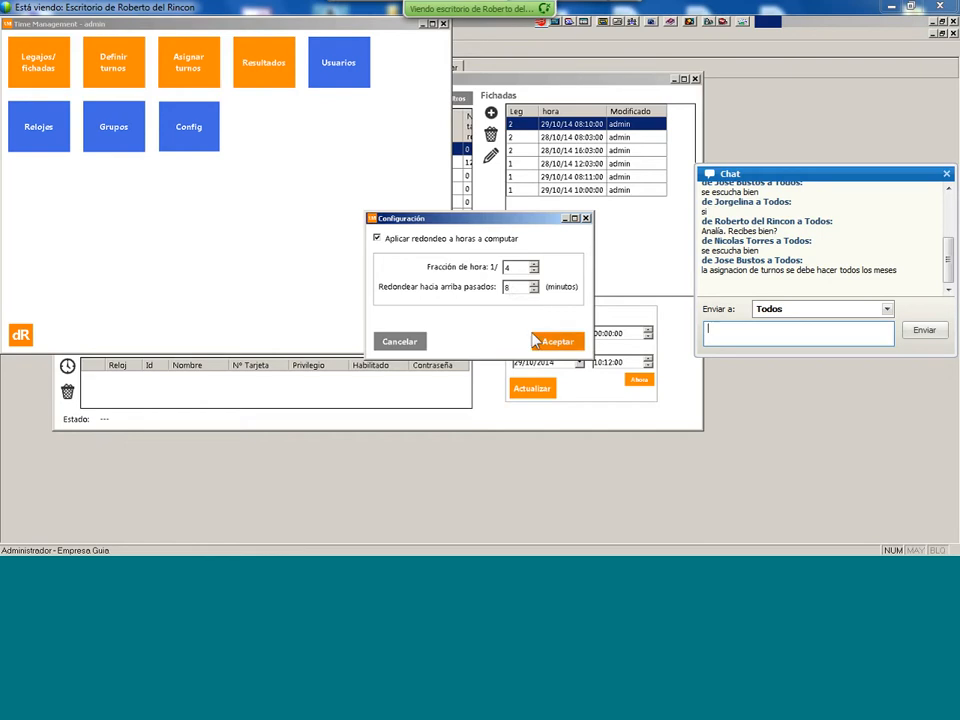
left_click(387, 344)
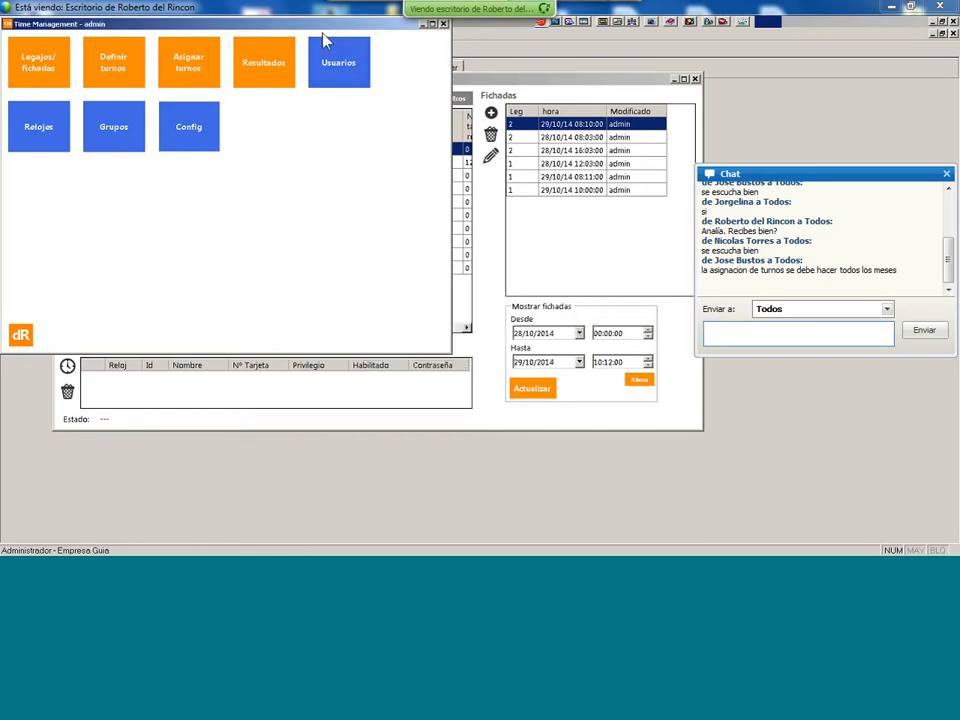
left_click_drag(332, 26, 344, 92)
- Close Time Management, employee 1's record form and the employee search results
left_click(455, 89)
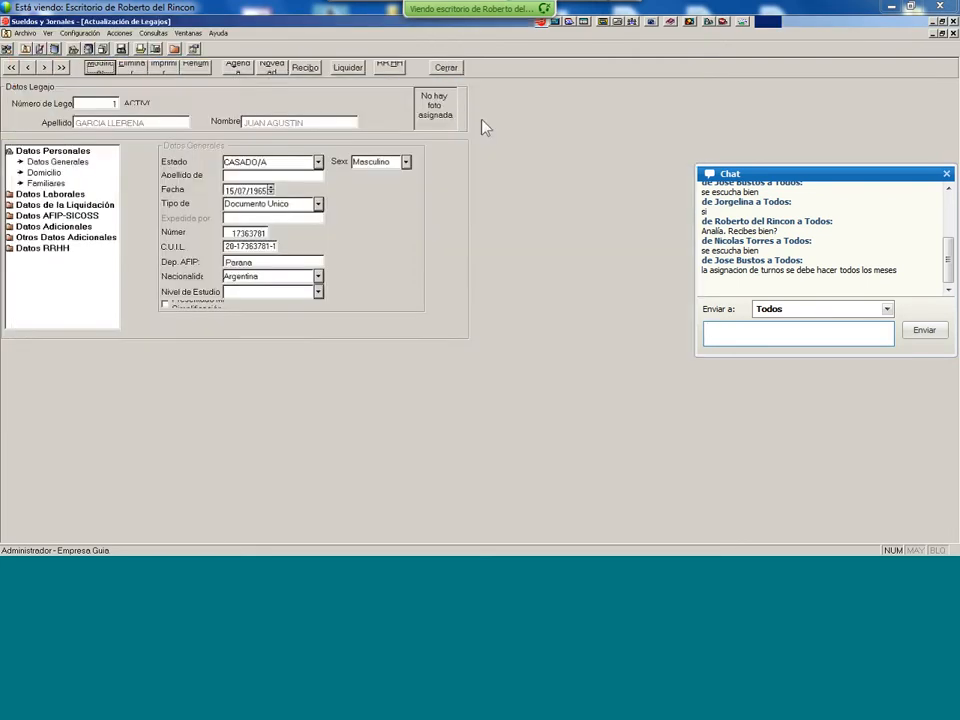
mouse_move(512, 550)
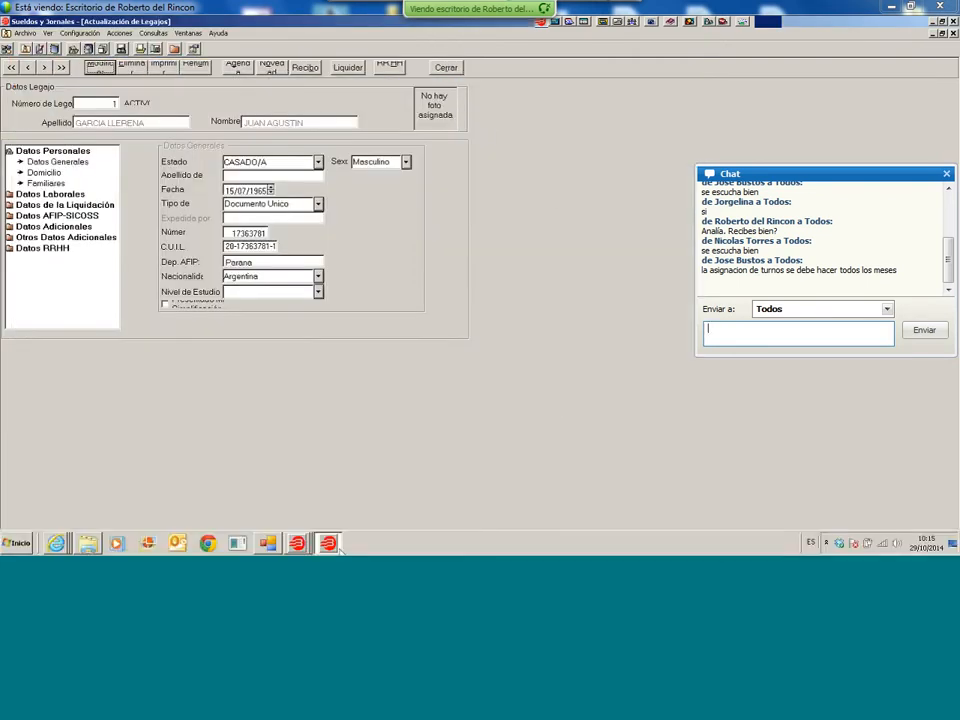
left_click(953, 33)
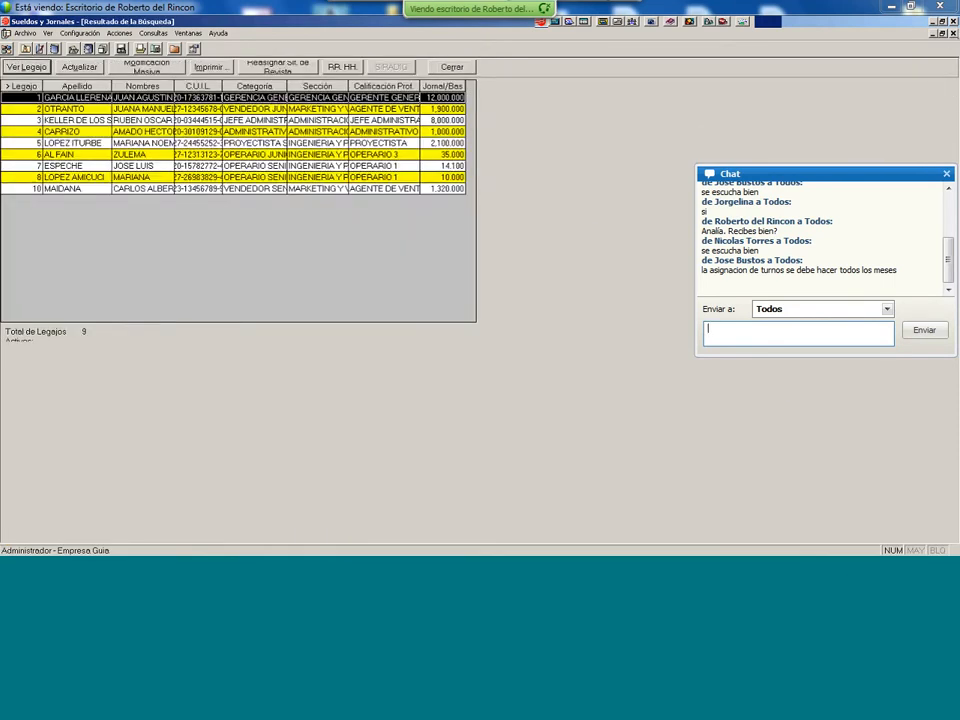
left_click(953, 33)
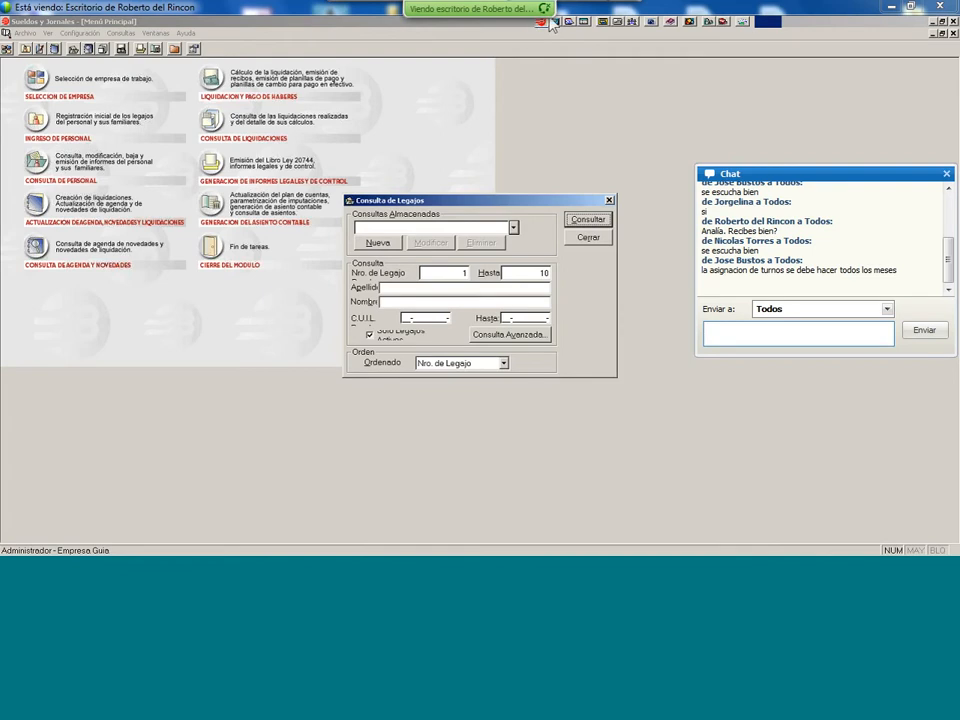
left_click(618, 28)
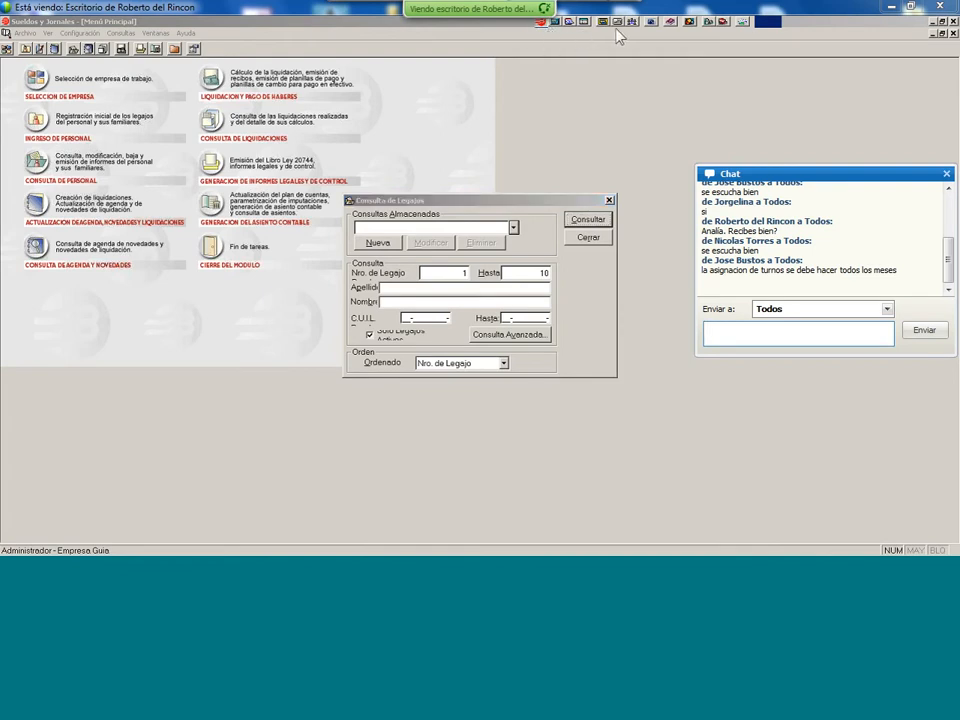
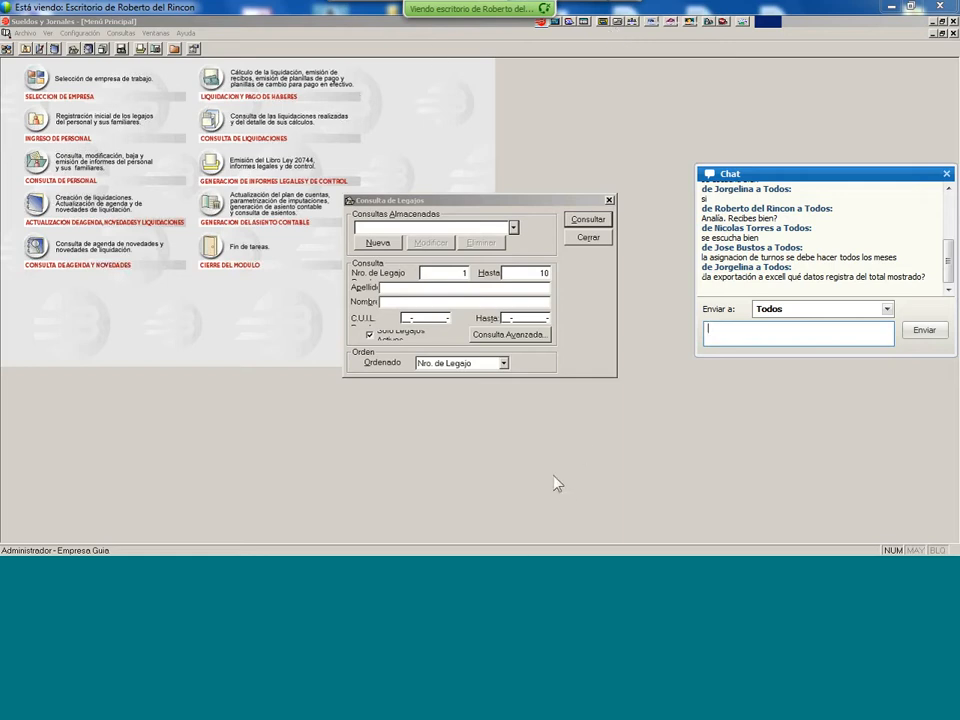
- Launch Time Management from its taskbar quick-launch icon to reach the login dialog
mouse_move(387, 552)
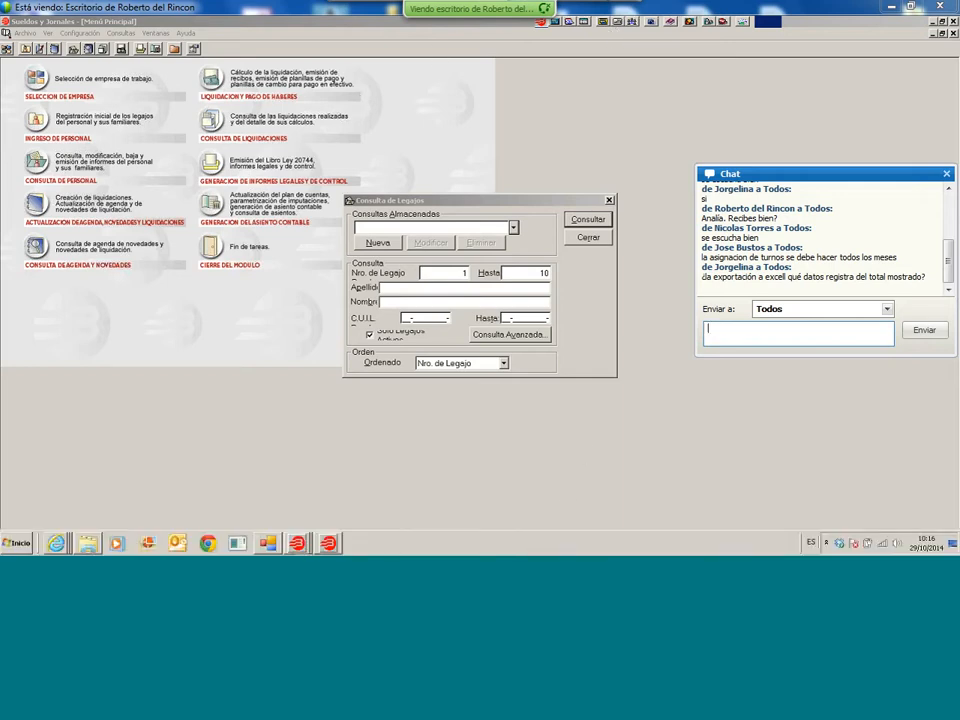
left_click(238, 543)
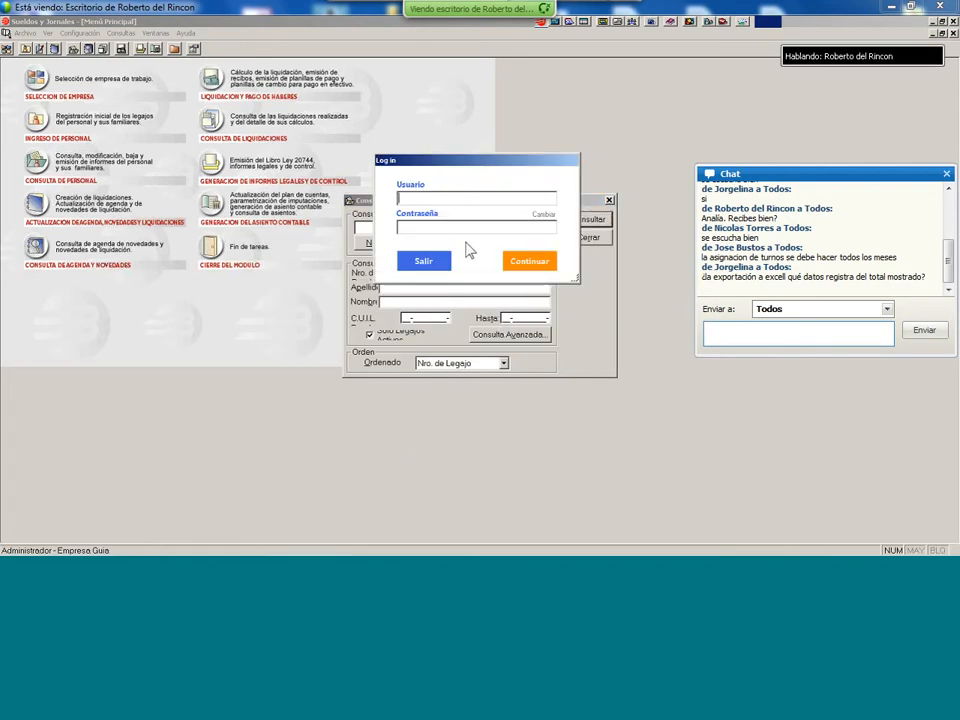
- Sign in to Time Management as user admin with the account password
type("admin")
key("Tab")
type("***")
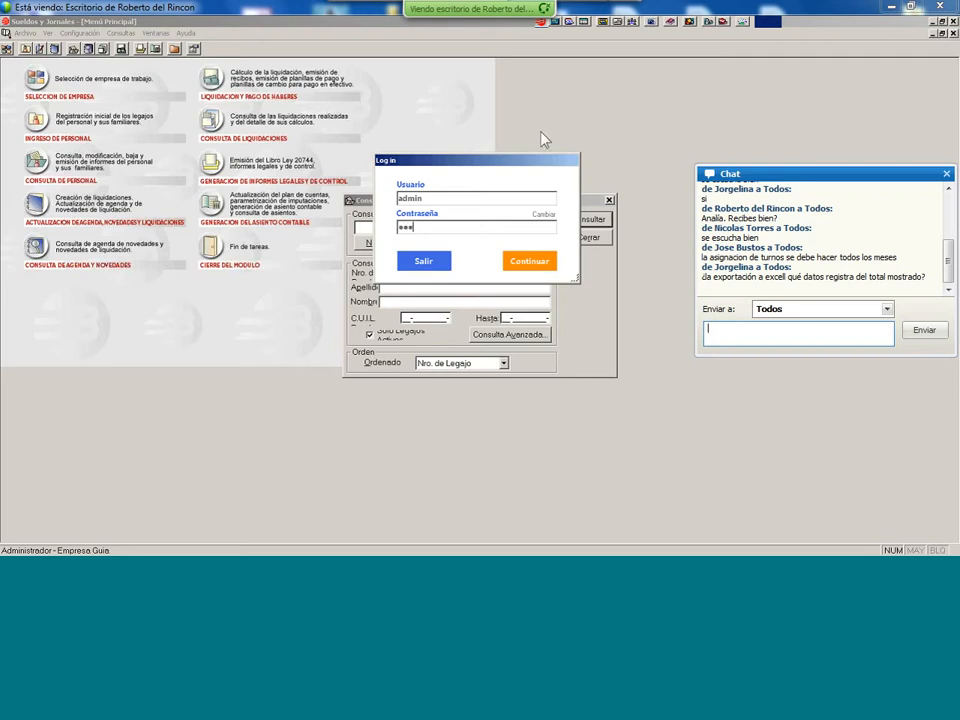
key("Return")
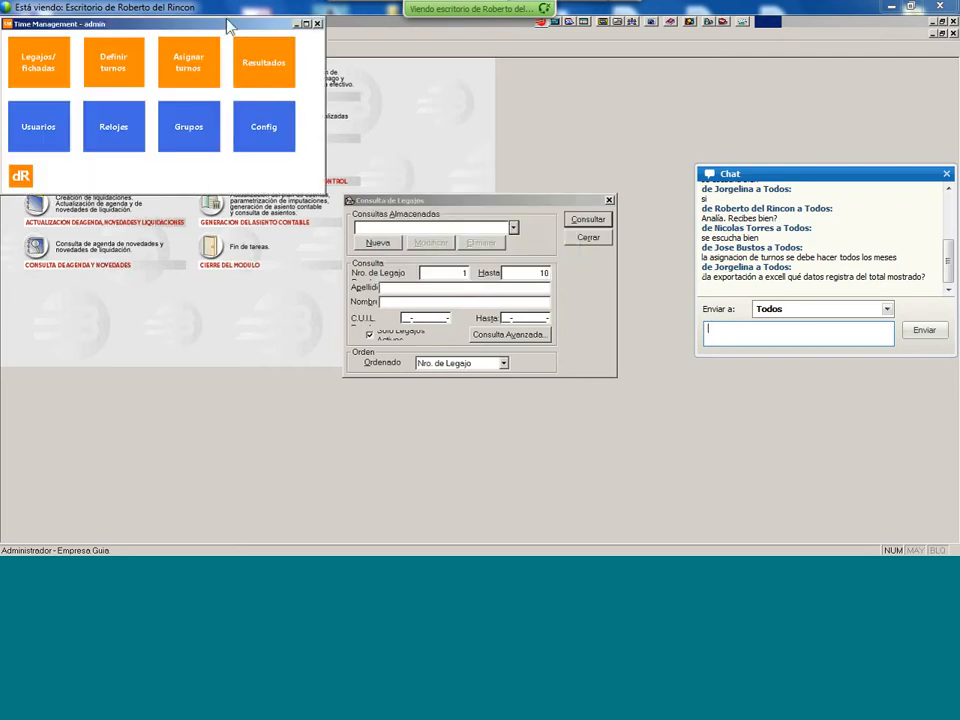
- Open Resultados and calculate worked hours for 28/10/2014–29/10/2014, confirming the warning
left_click(263, 62)
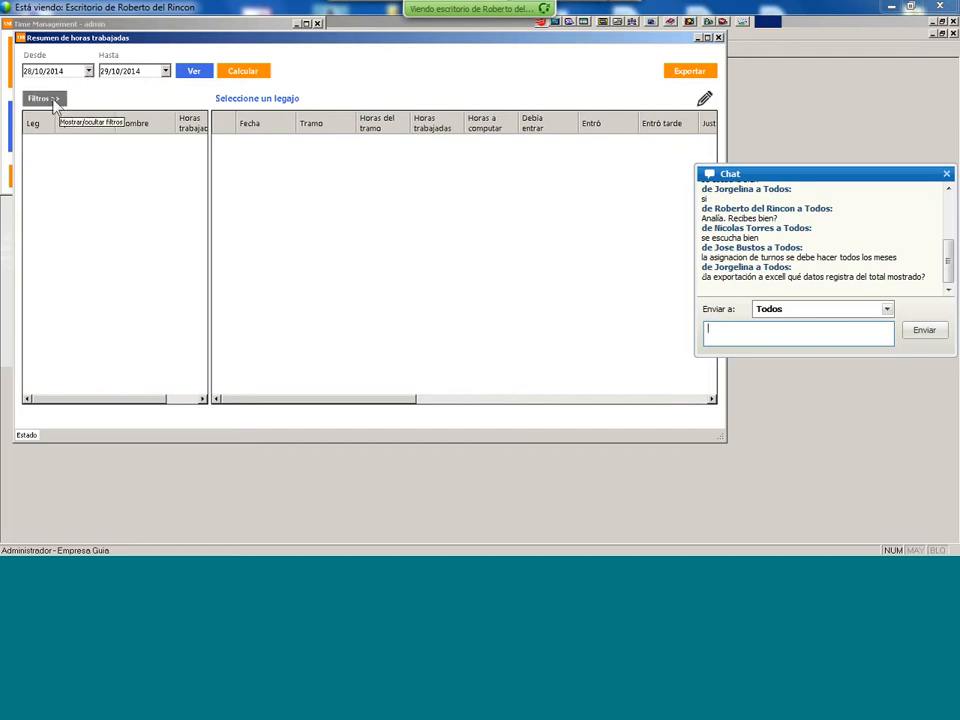
left_click(192, 73)
left_click(243, 76)
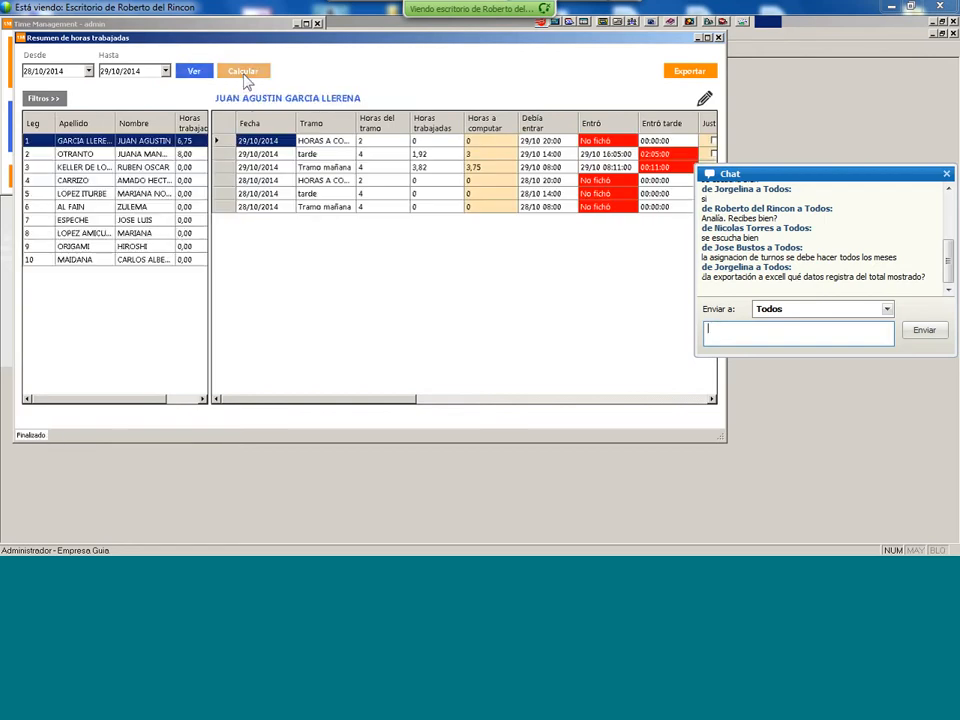
left_click(516, 328)
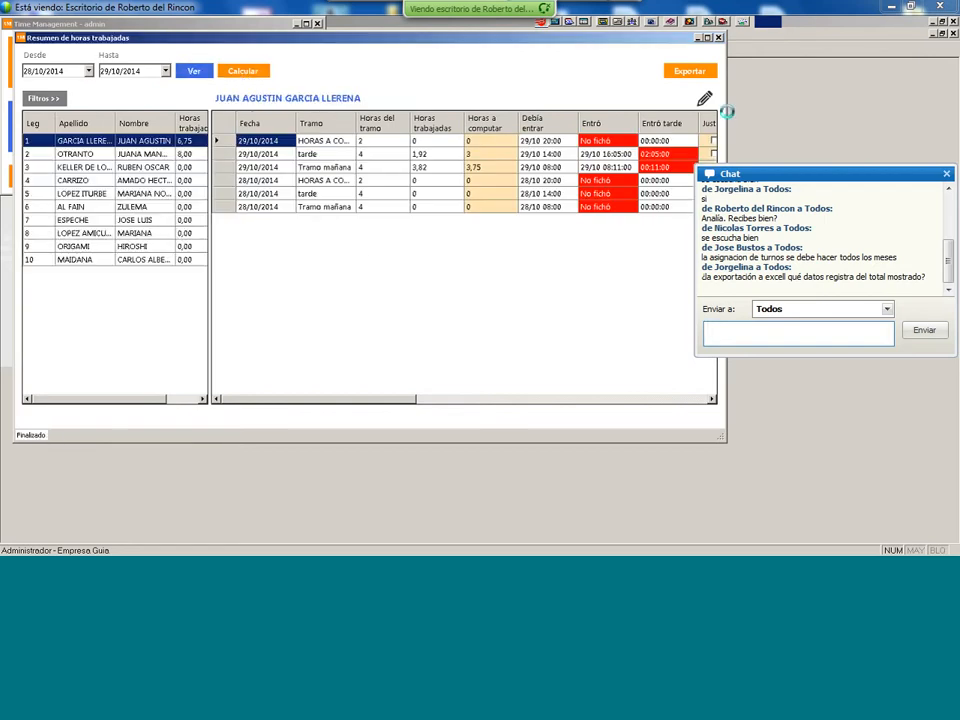
- Export the calculated results to Excel as 'export 29.10.14'
left_click(689, 76)
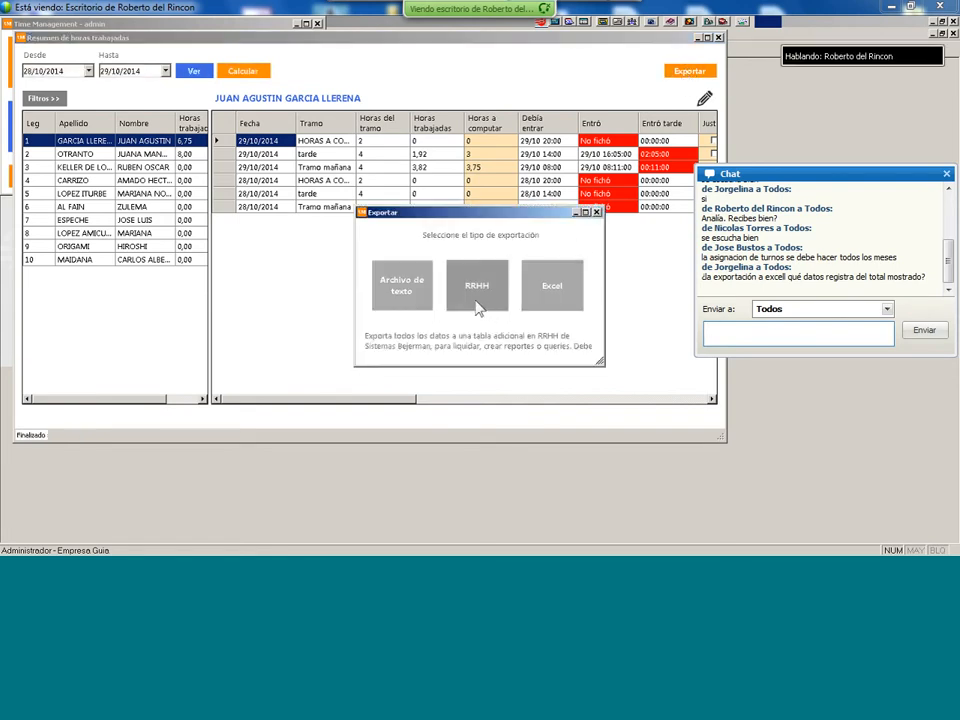
left_click(553, 290)
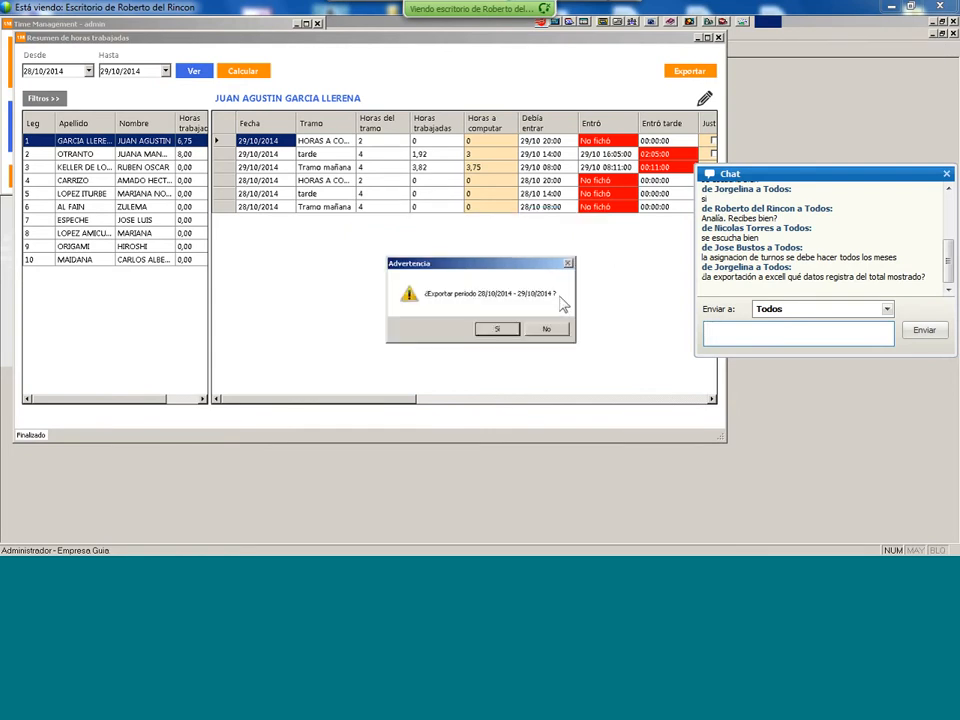
left_click(493, 331)
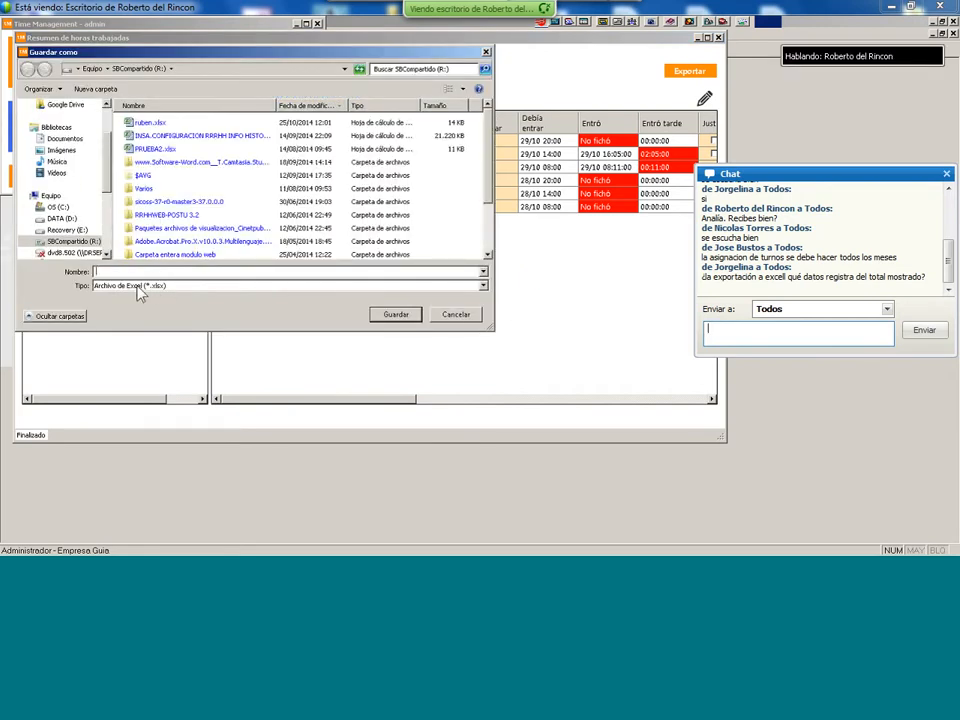
type("export")
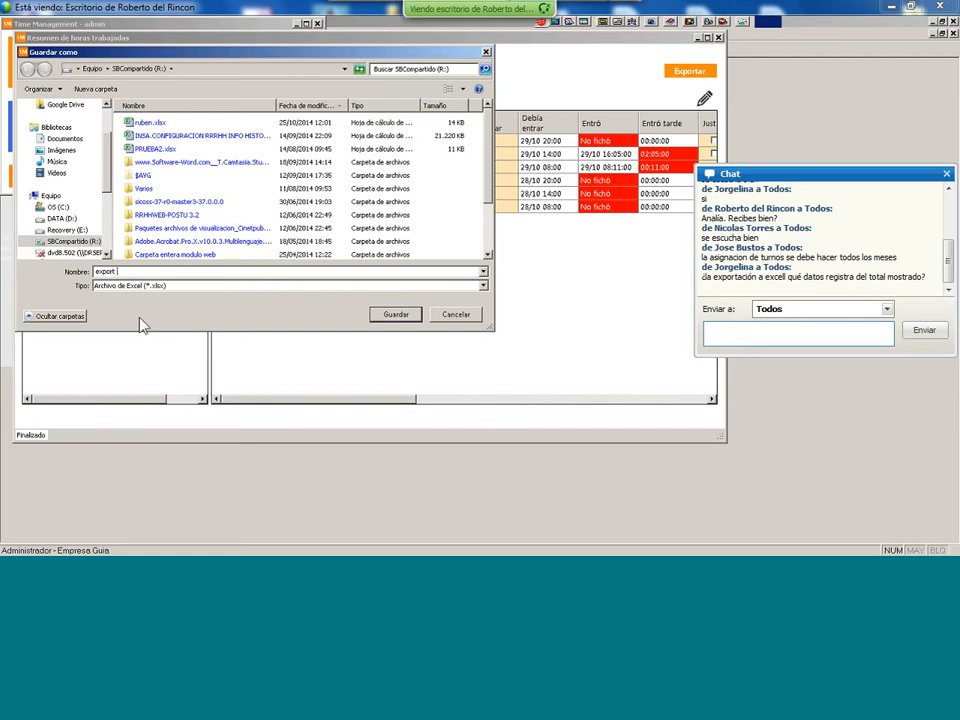
type(" 29.10.14")
key("Return")
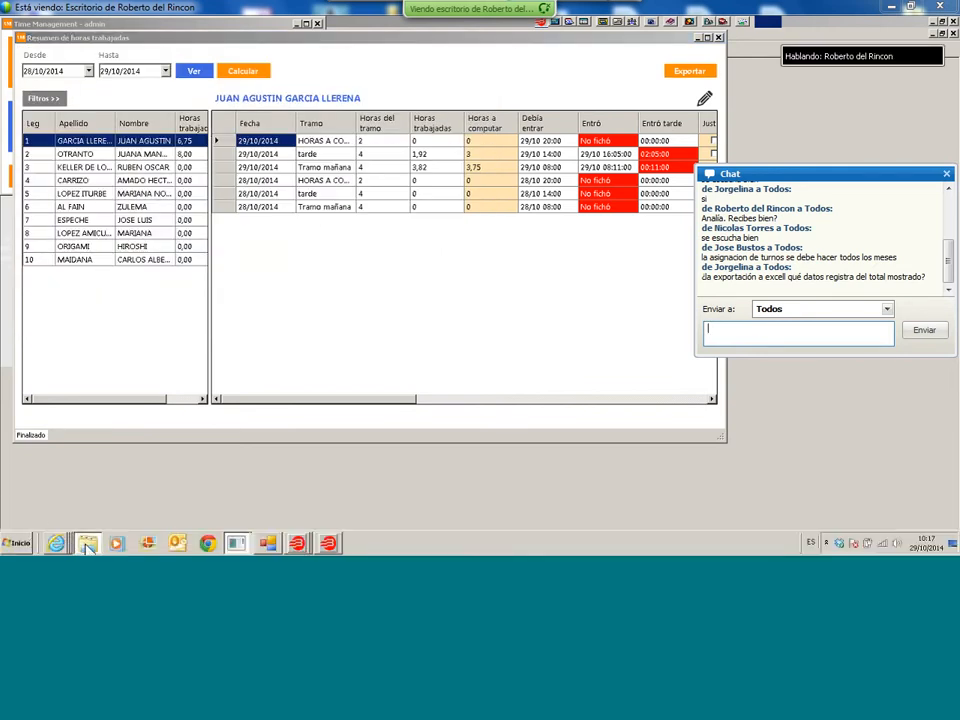
- Open export 29.10.14.xlsx from SBCompartido (R:), sorting files by modification date
left_click(88, 545)
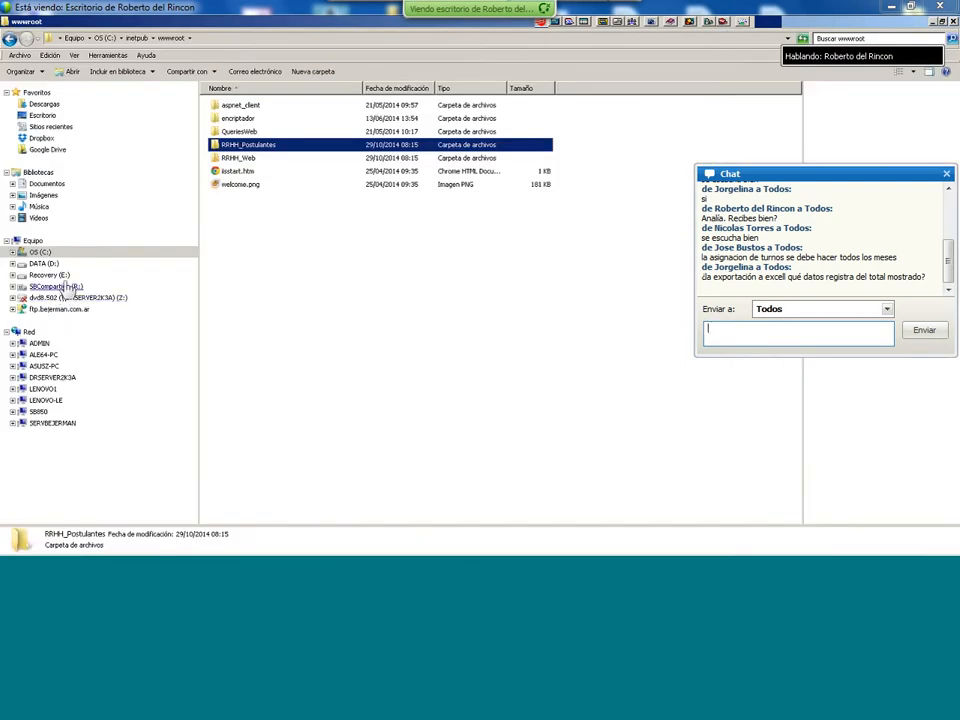
left_click(55, 286)
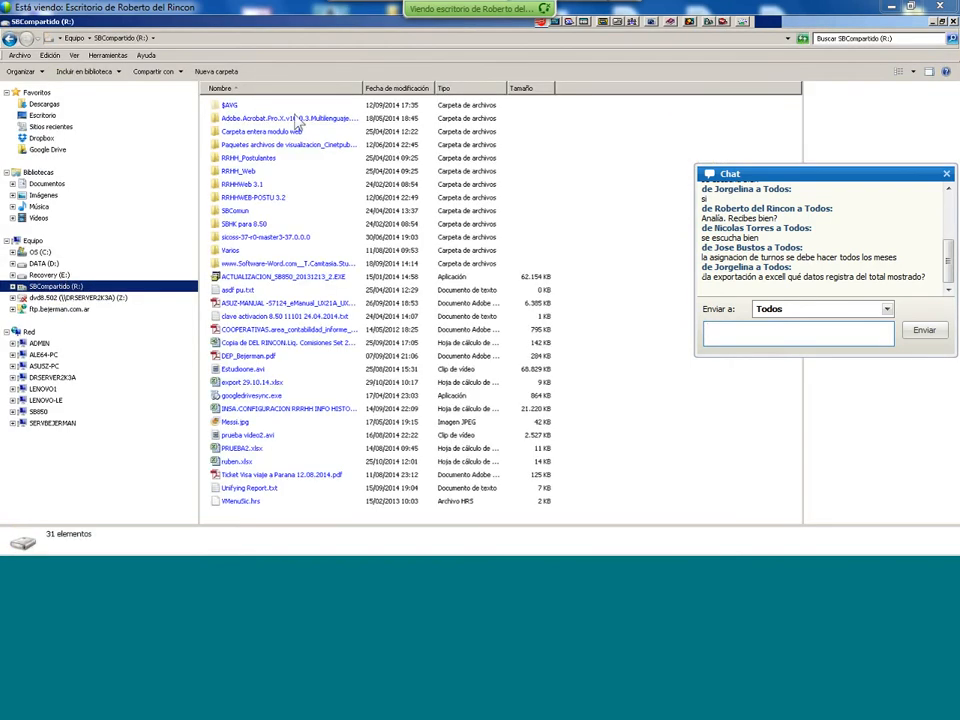
left_click(400, 89)
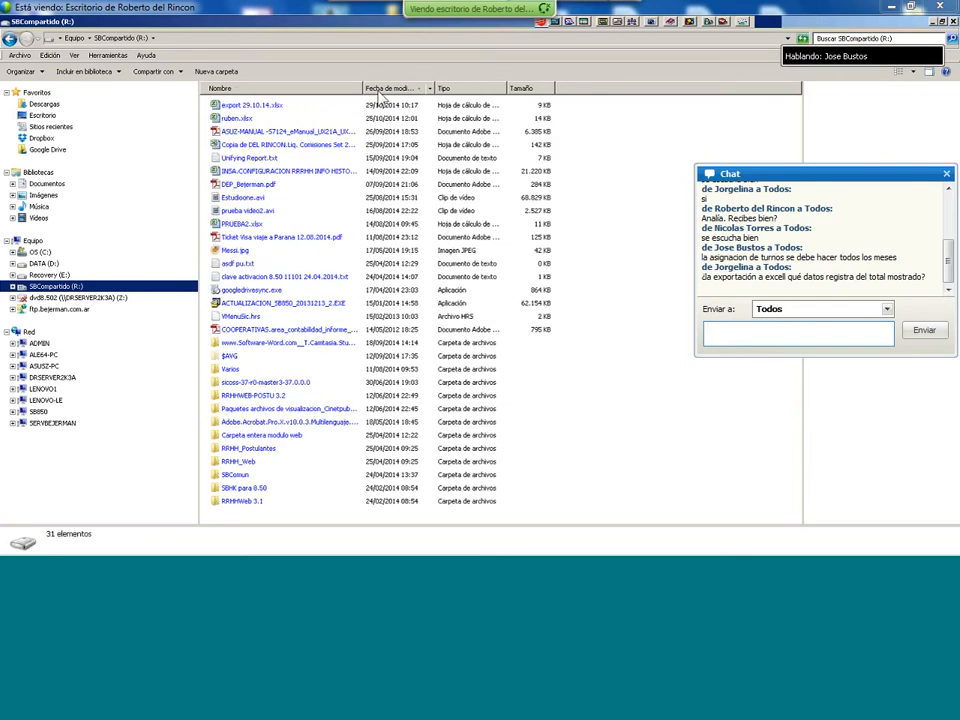
left_click(266, 105)
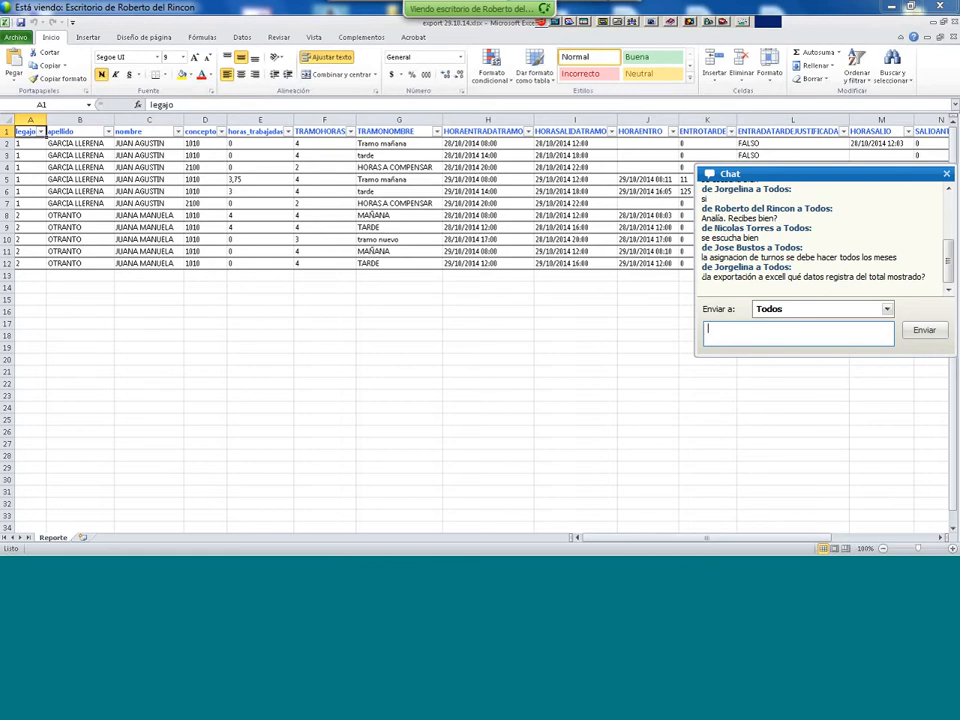
- Filter the report's legajo column to show only legajo 1, then restore all values
left_click(40, 131)
left_click(36, 242)
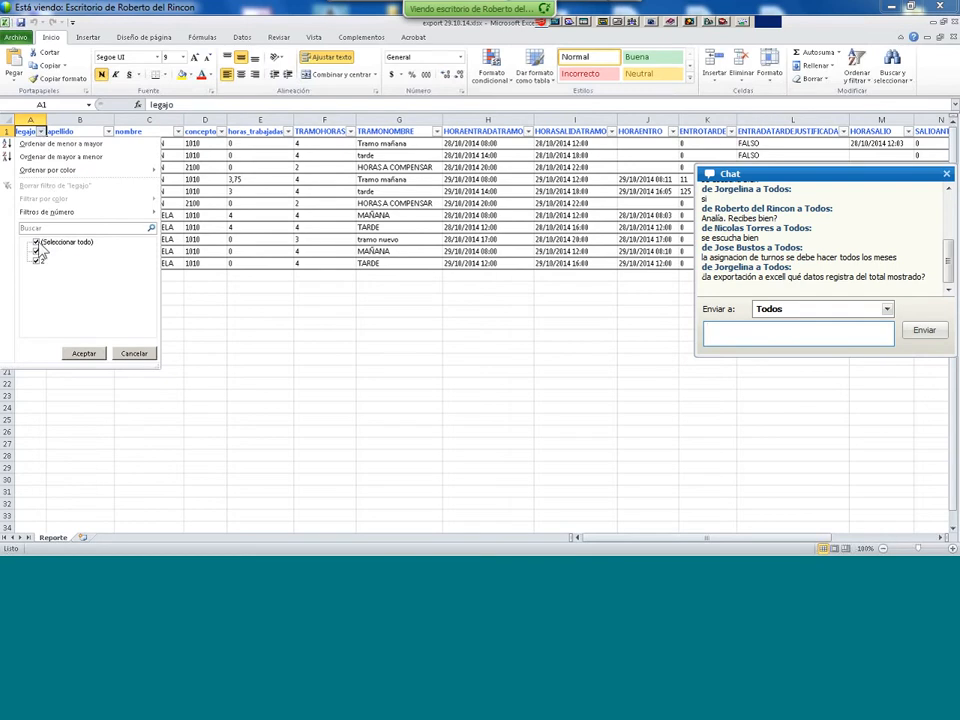
left_click(36, 251)
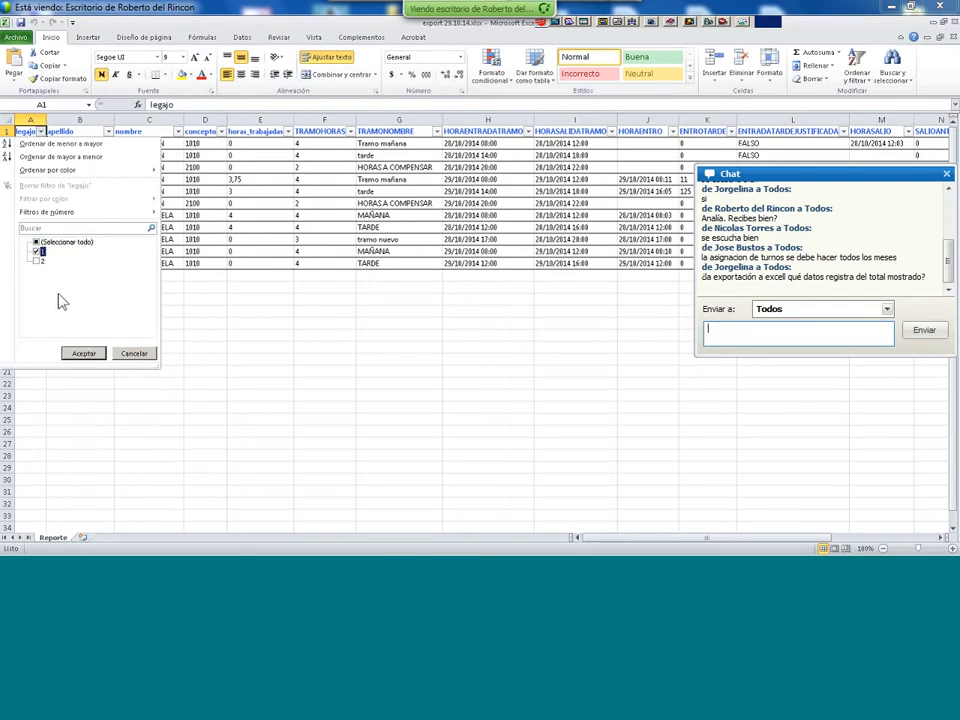
left_click(82, 355)
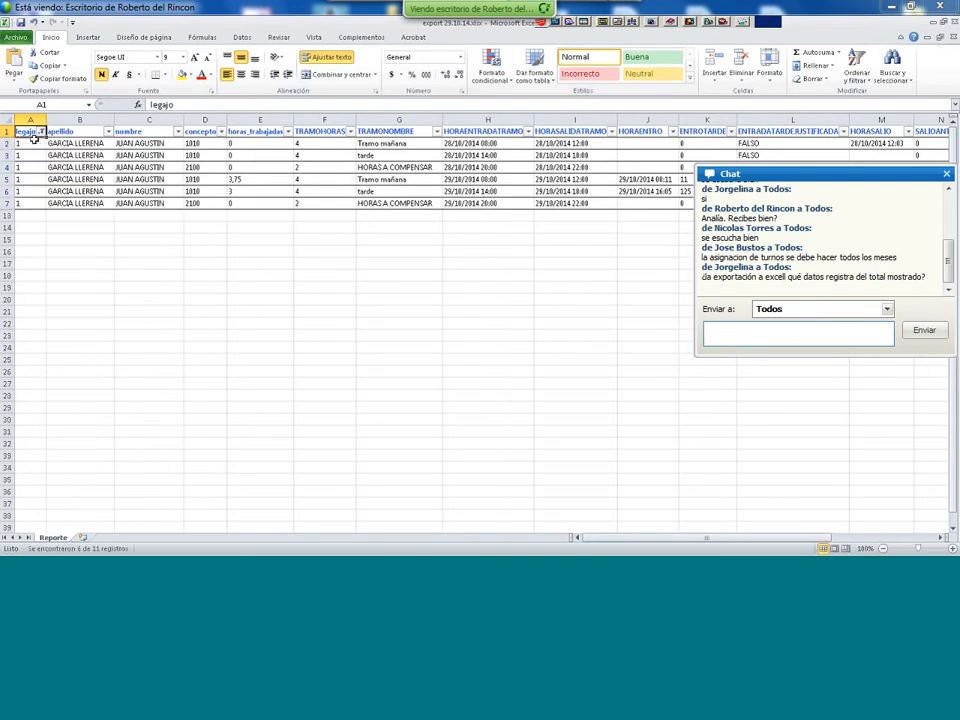
left_click(40, 131)
left_click(36, 243)
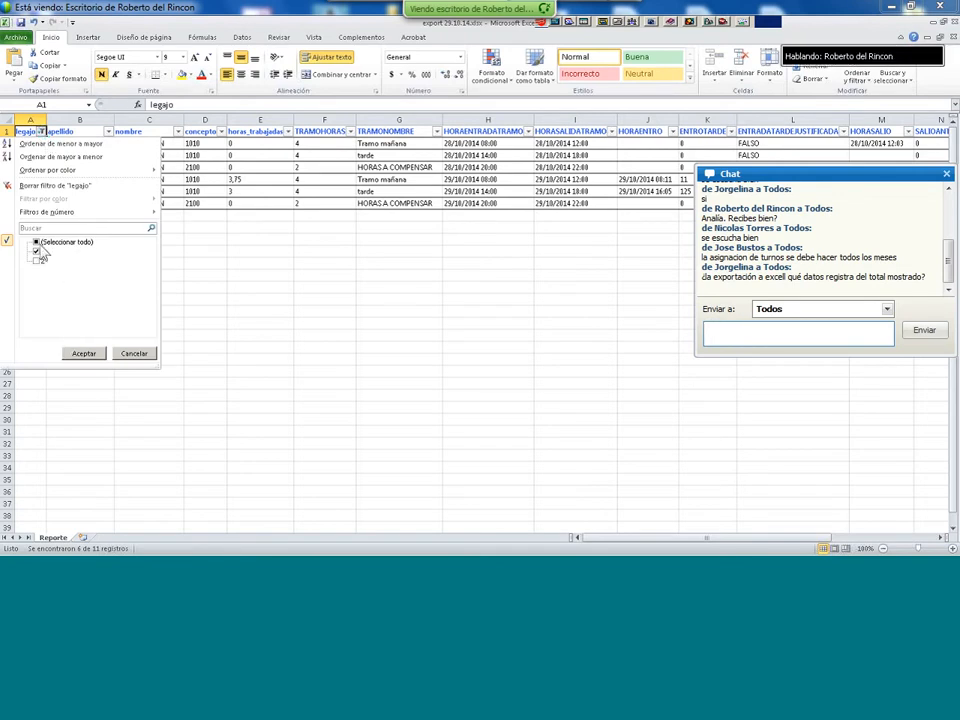
left_click(90, 354)
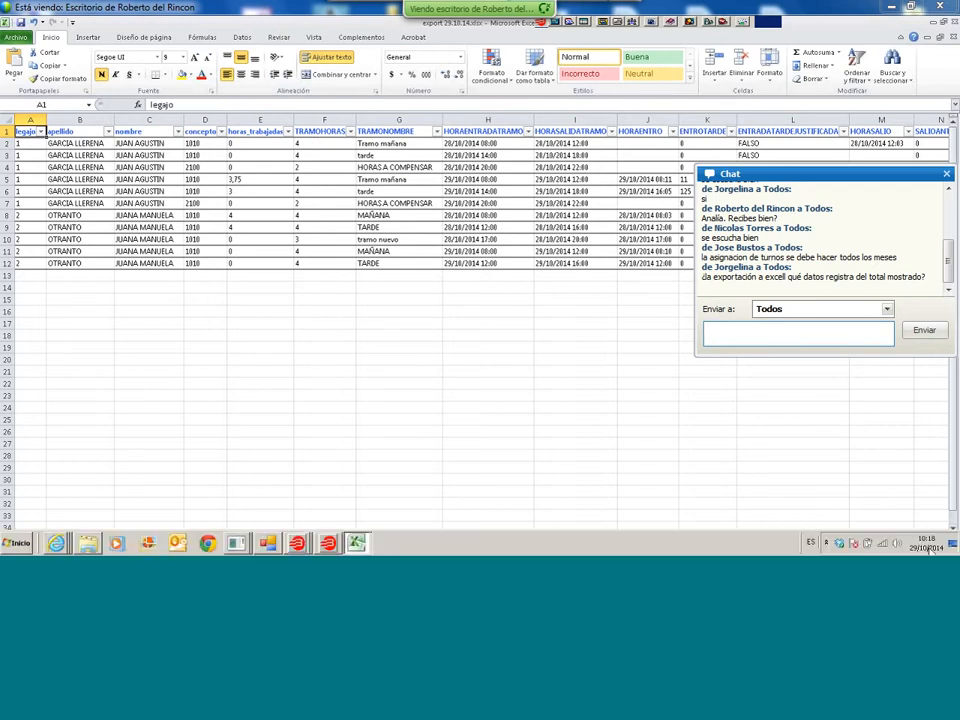
- Scroll right through the report columns and close the workbook without saving
left_click(943, 538)
left_click(943, 538)
left_click(943, 538)
left_click(943, 538)
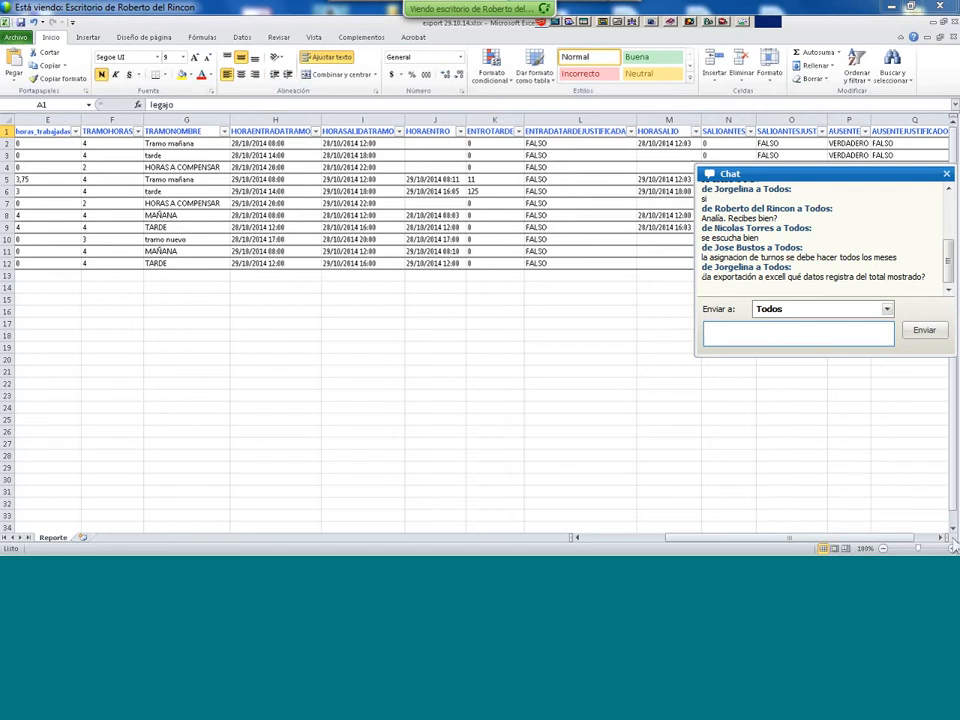
left_click(942, 538)
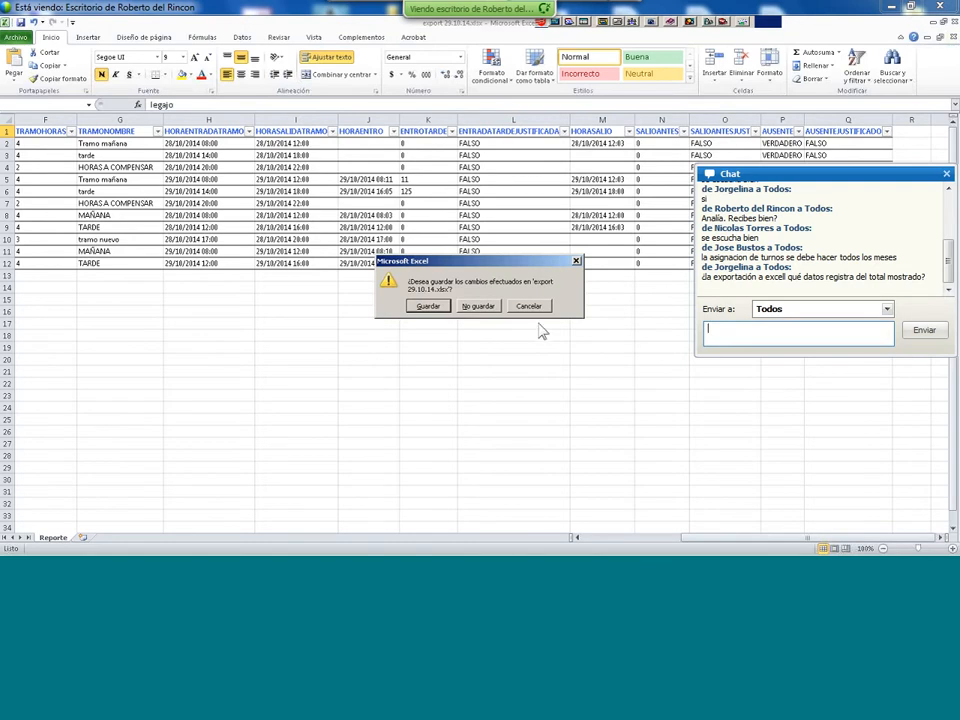
left_click(484, 308)
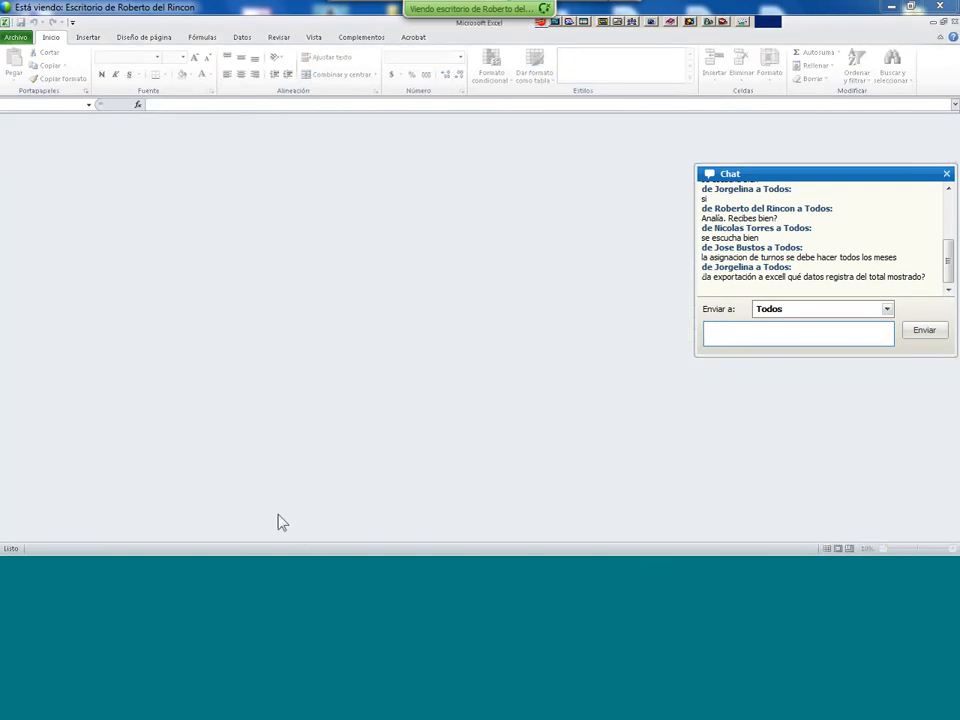
- Return to the Resumen de horas trabajadas window and close the export options without exporting
mouse_move(317, 553)
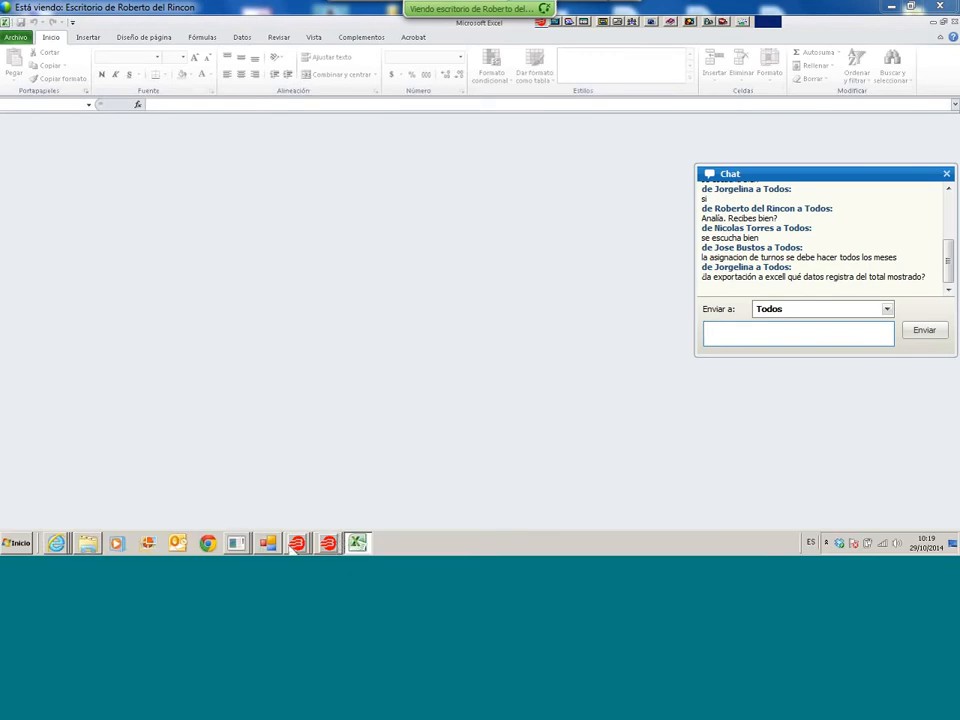
mouse_move(249, 545)
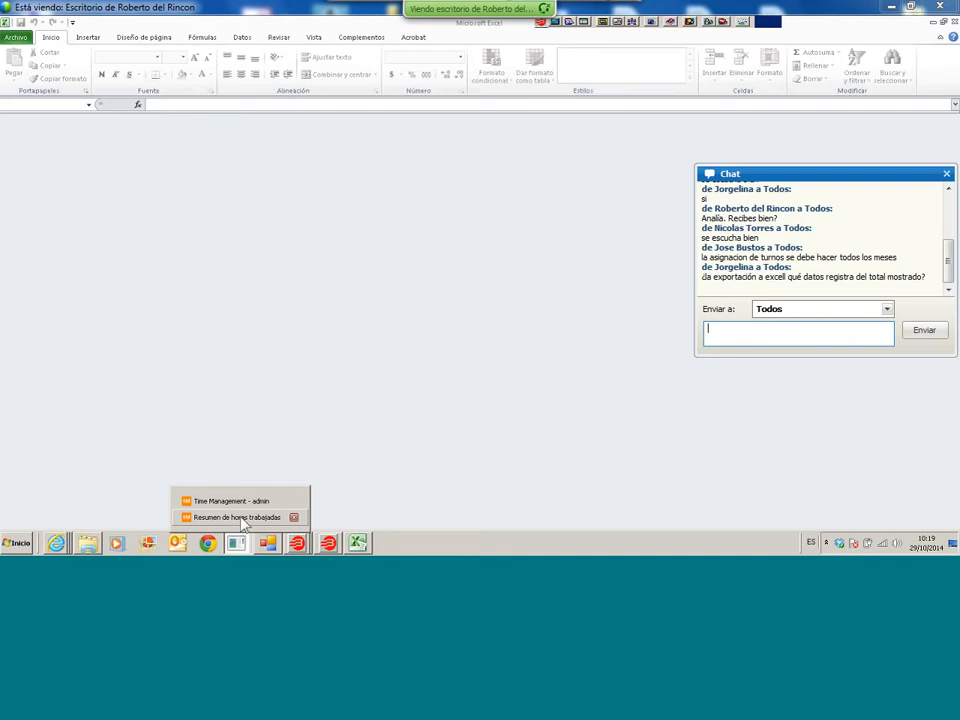
left_click(241, 519)
left_click(689, 72)
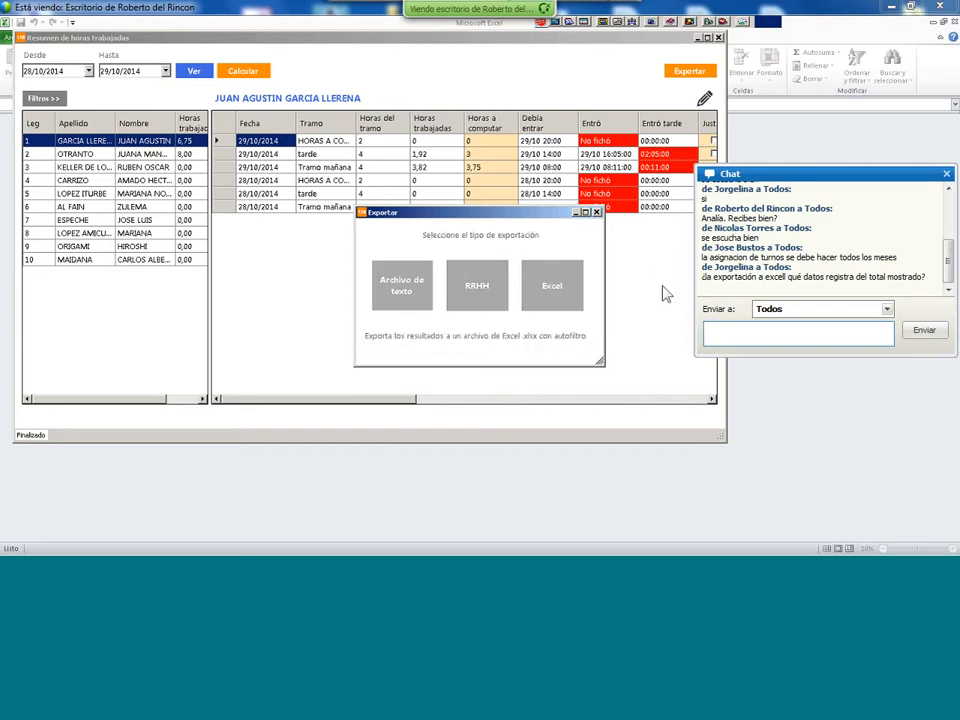
left_click(596, 212)
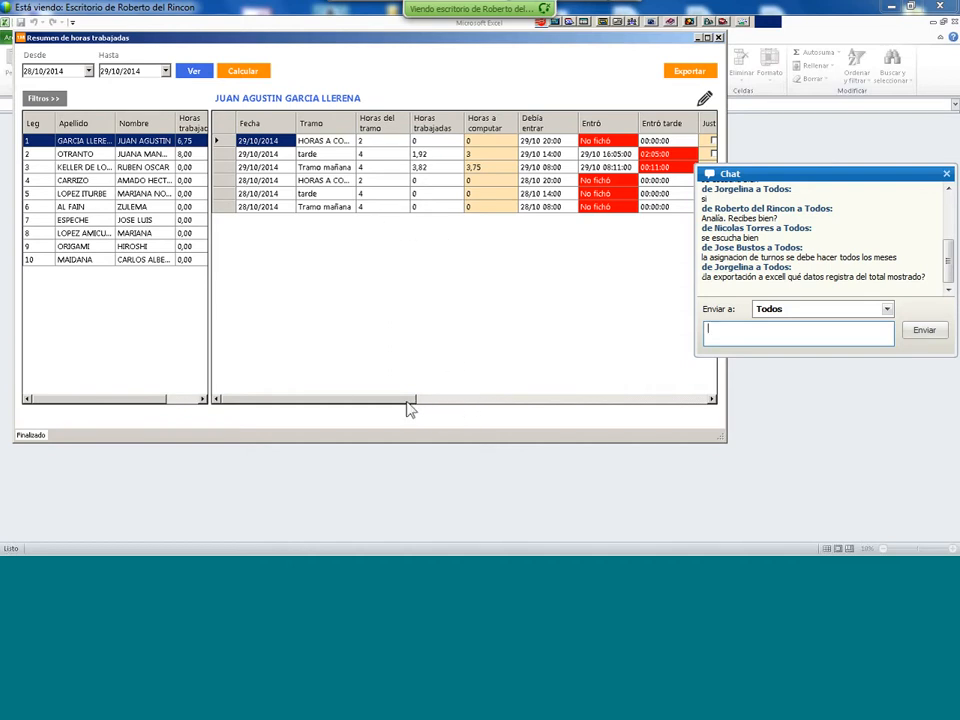
- Scroll the hours grid right to the Salió, Just and Modificó columns and move the window lower
left_click_drag(409, 402, 365, 417)
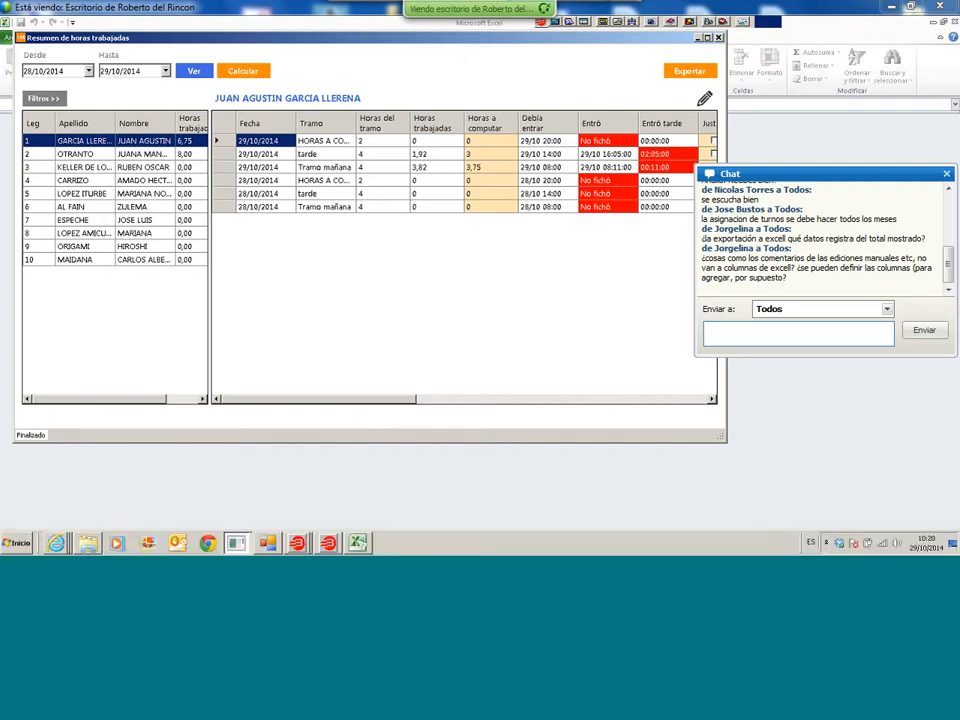
mouse_move(56, 543)
left_click(18, 543)
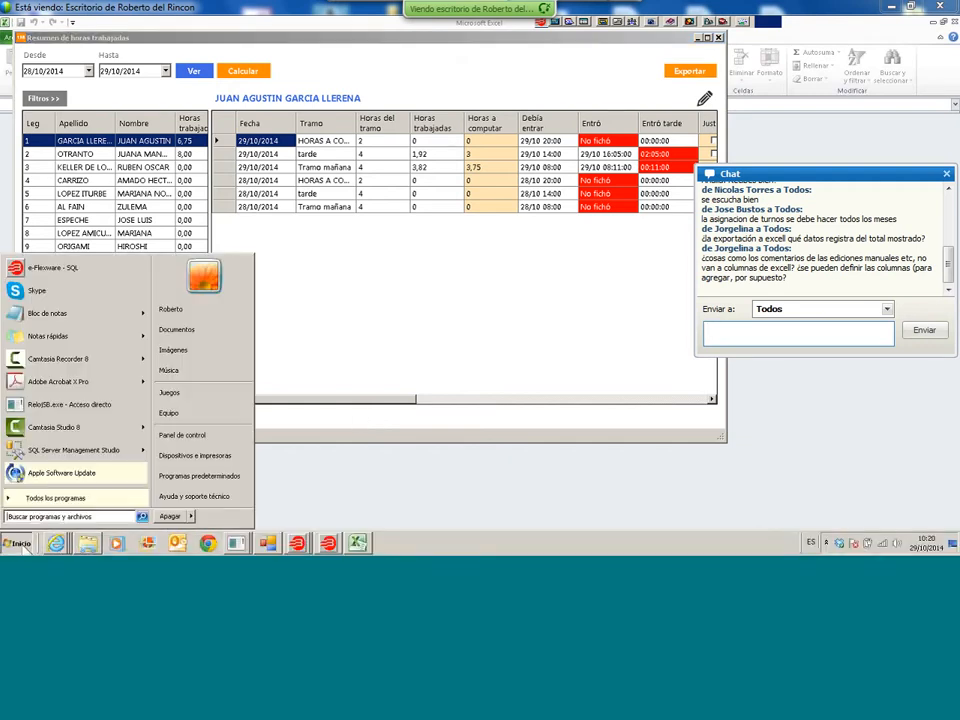
left_click(467, 302)
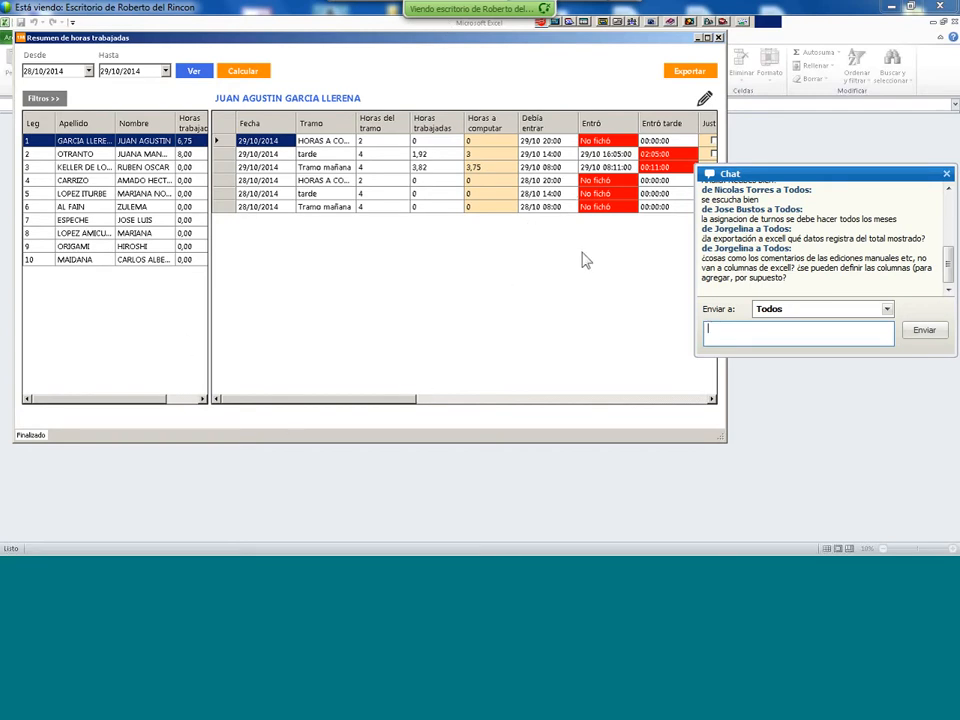
left_click_drag(405, 400, 596, 406)
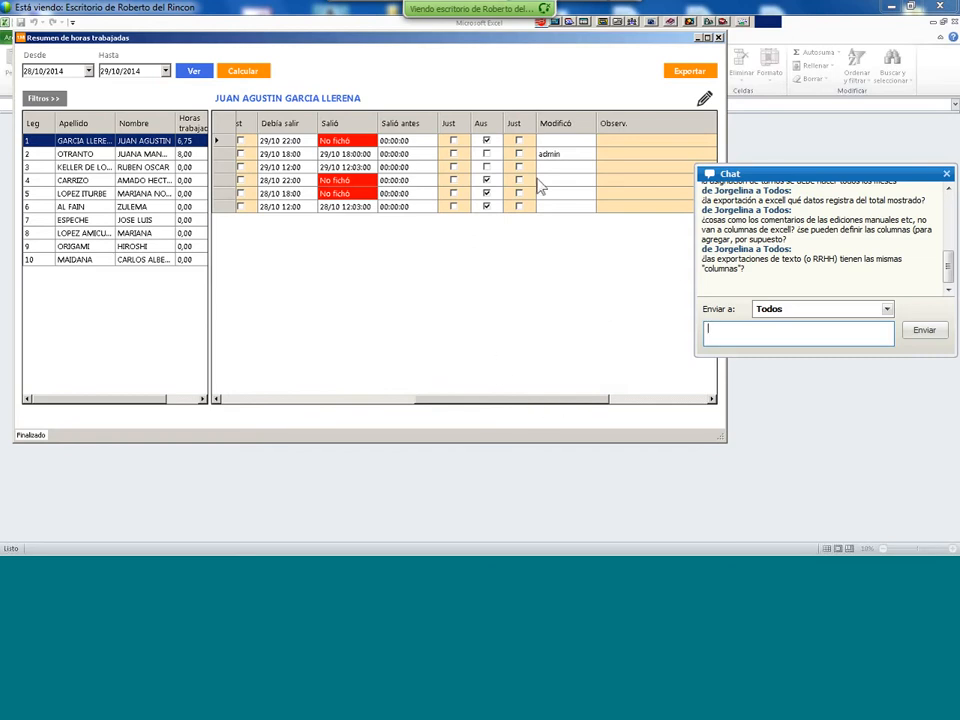
left_click_drag(203, 38, 198, 108)
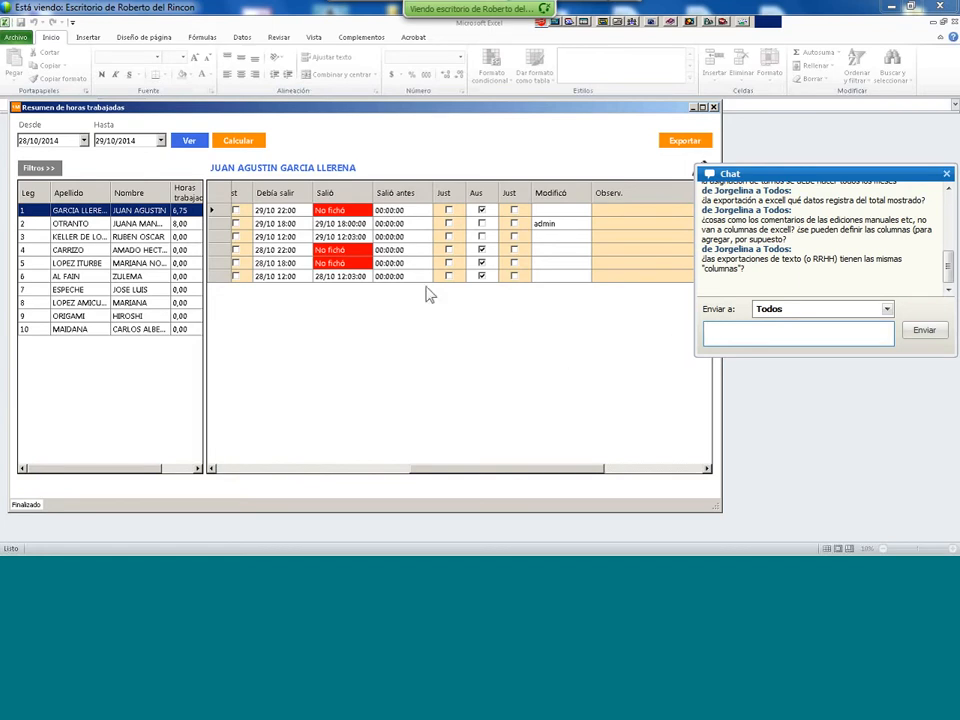
- Show the summary's Filtros panel, then close the Resumen de horas trabajadas window
left_click(38, 167)
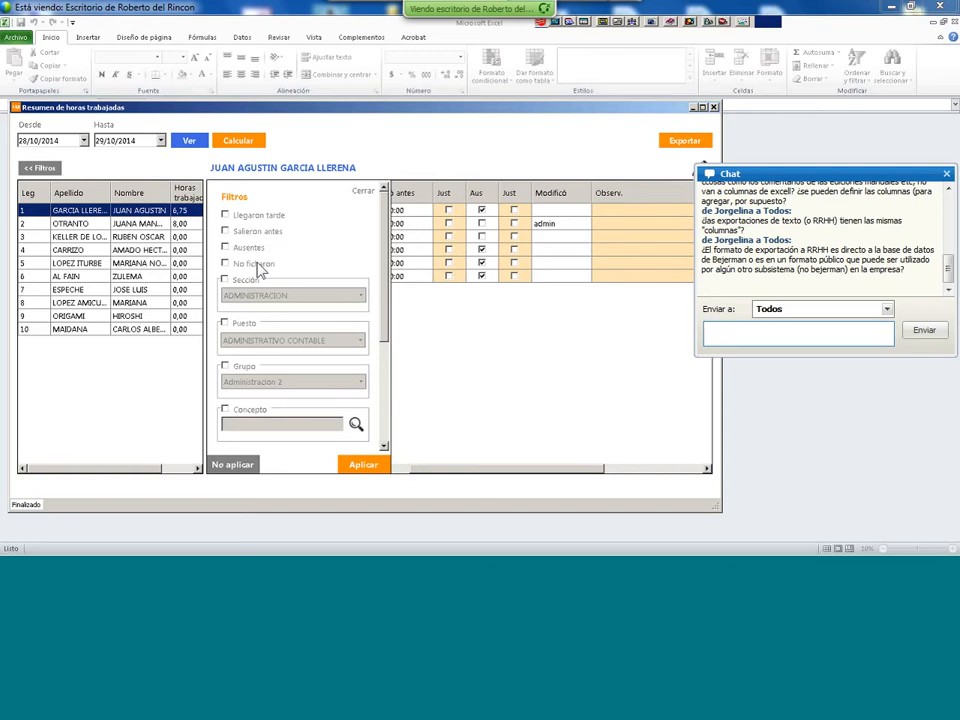
left_click(714, 107)
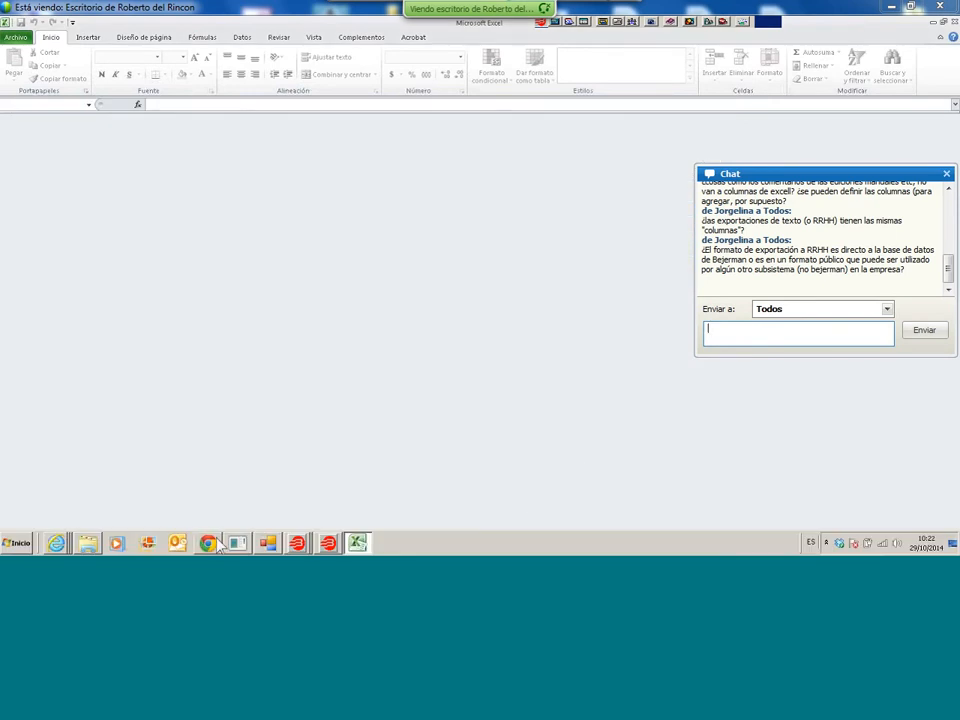
- In Asignación de turnos, open the Filtros panel and enable filtering by Turno
left_click(238, 543)
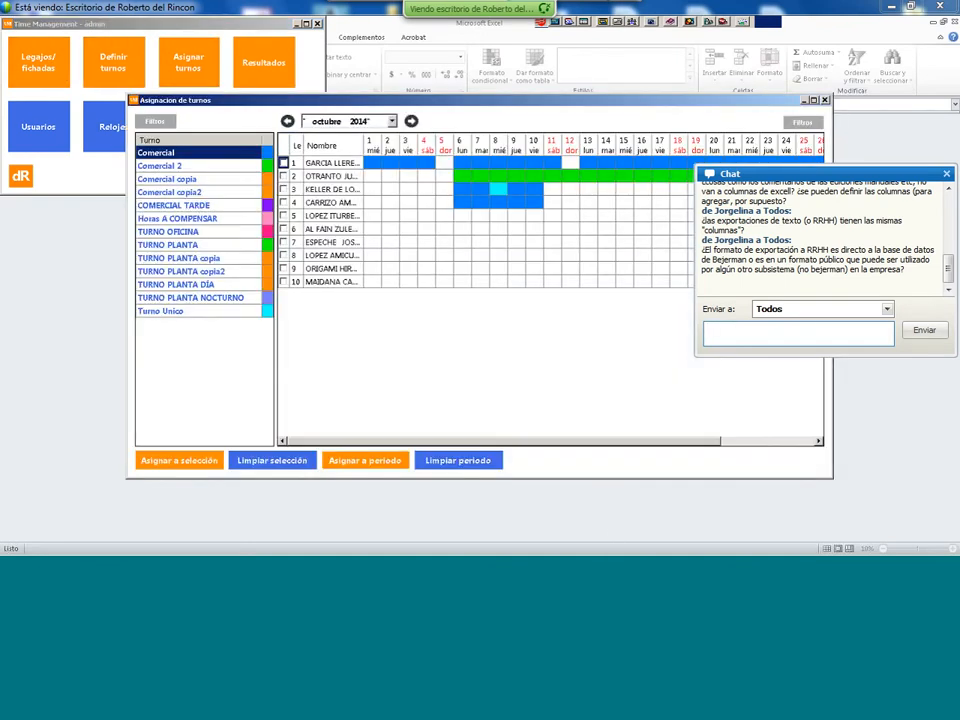
left_click(803, 122)
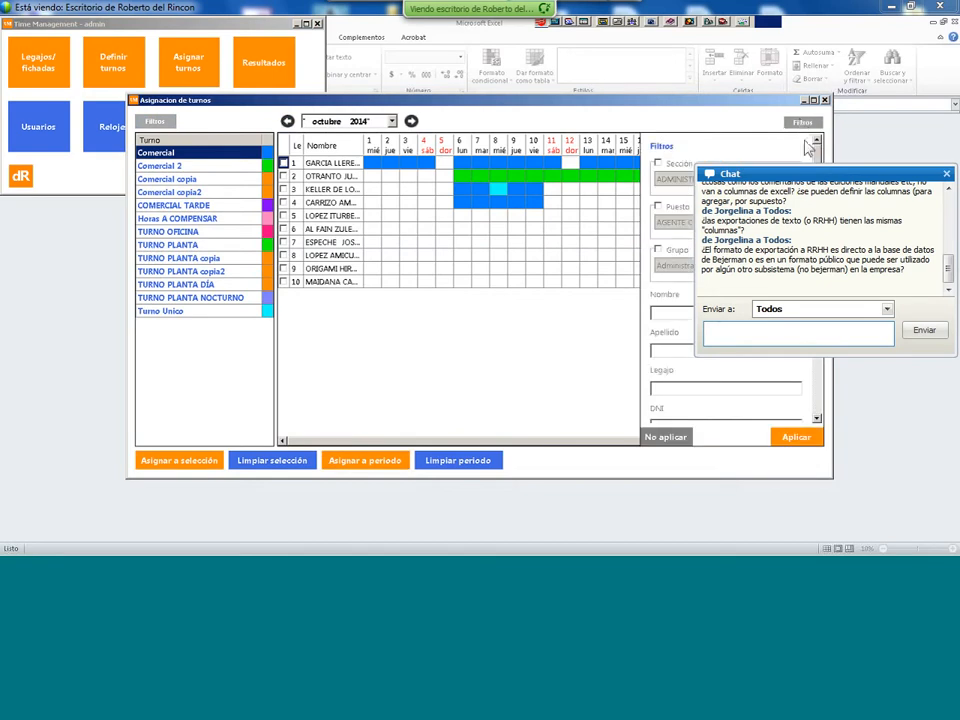
scroll(771, 390, "down", 3)
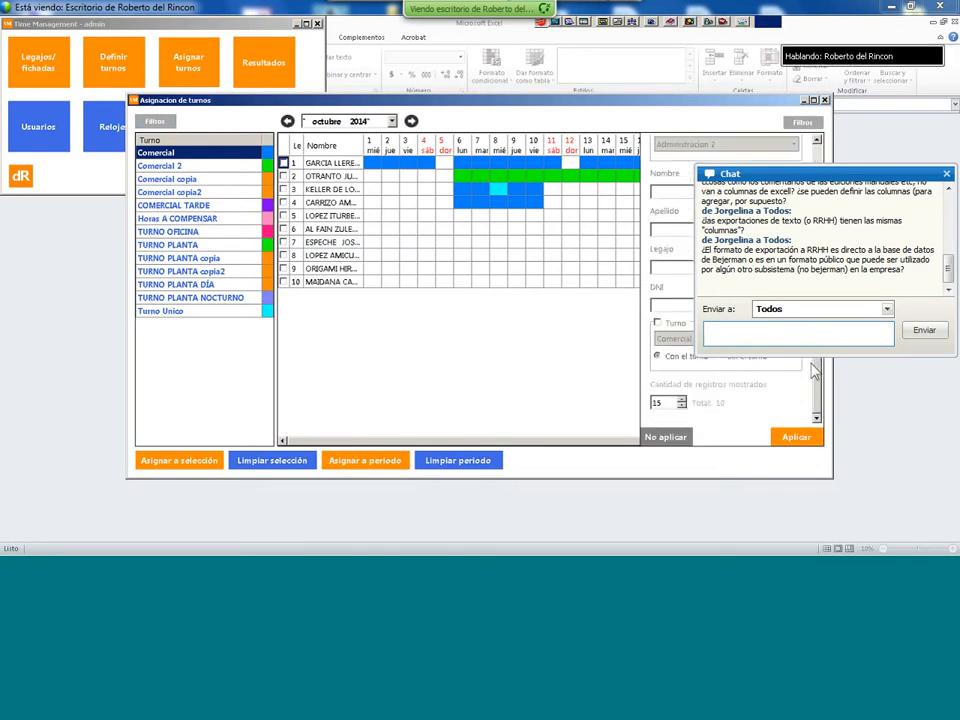
left_click(657, 323)
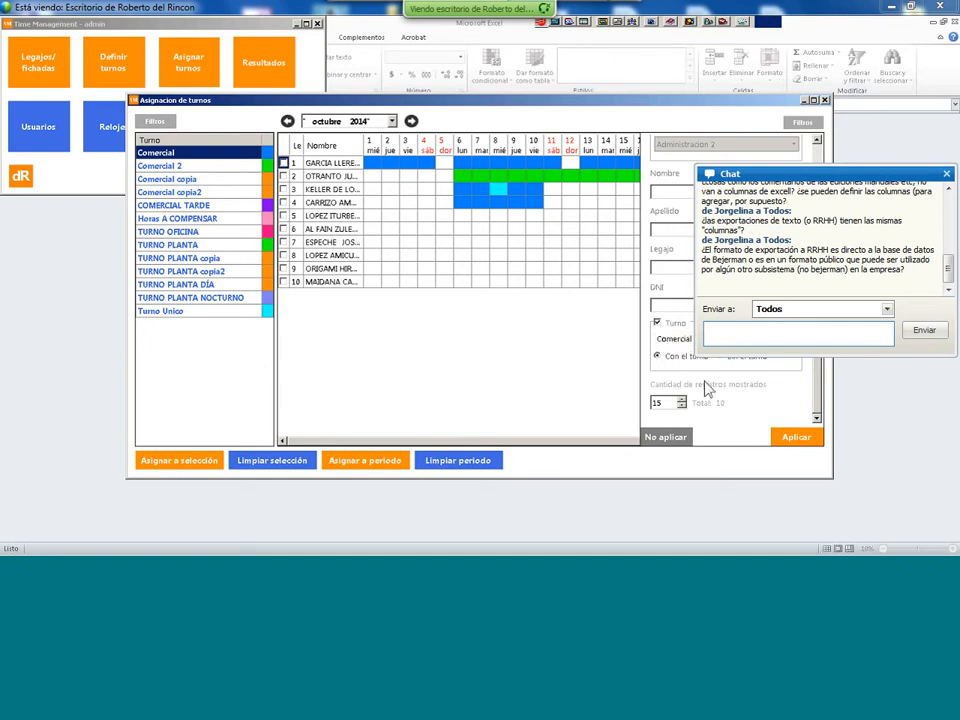
left_click(723, 363)
- Set the shift filter to Comercial, then close the shift-assignment window
left_click(791, 339)
left_click(791, 339)
left_click(791, 339)
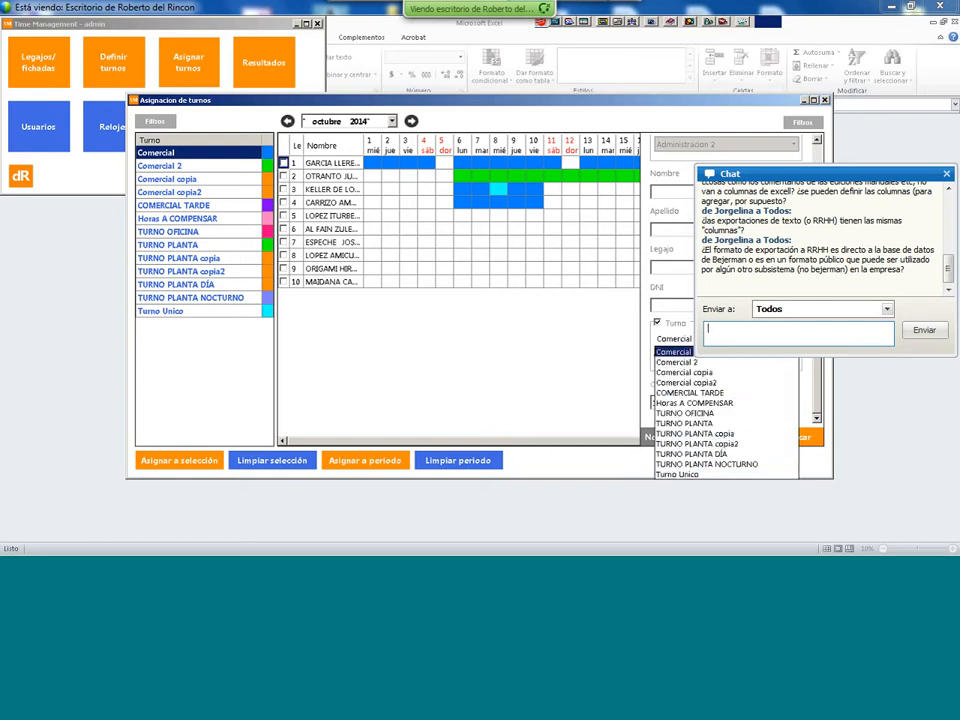
left_click(622, 350)
left_click(622, 350)
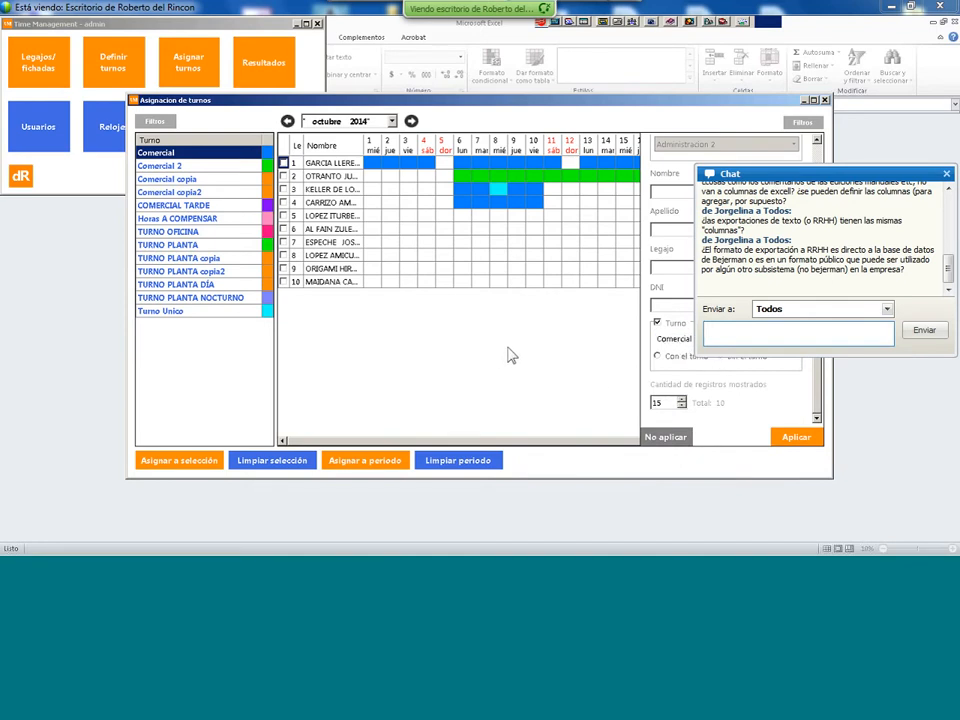
left_click(824, 101)
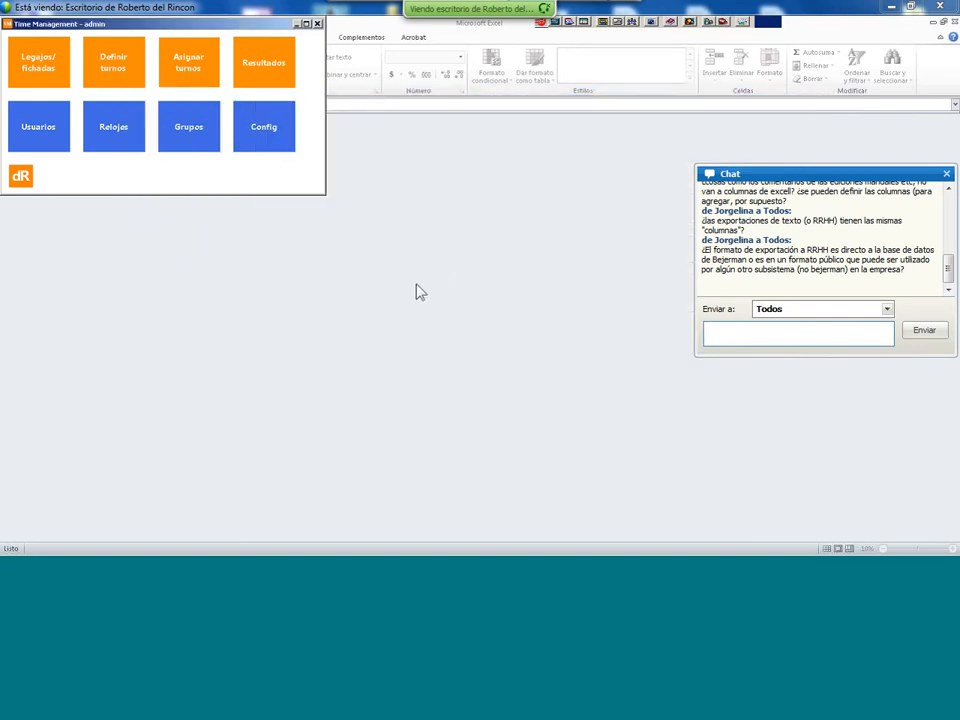
- Close the Time Management menu and switch to the Sueldos y Jornales window
left_click(317, 23)
mouse_move(706, 552)
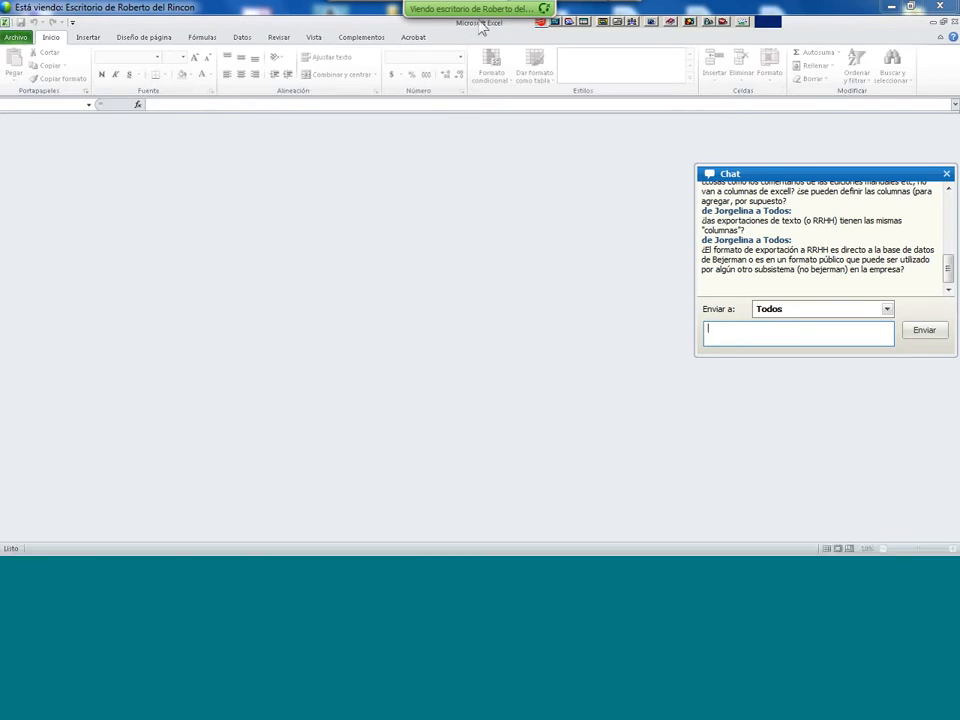
mouse_move(416, 549)
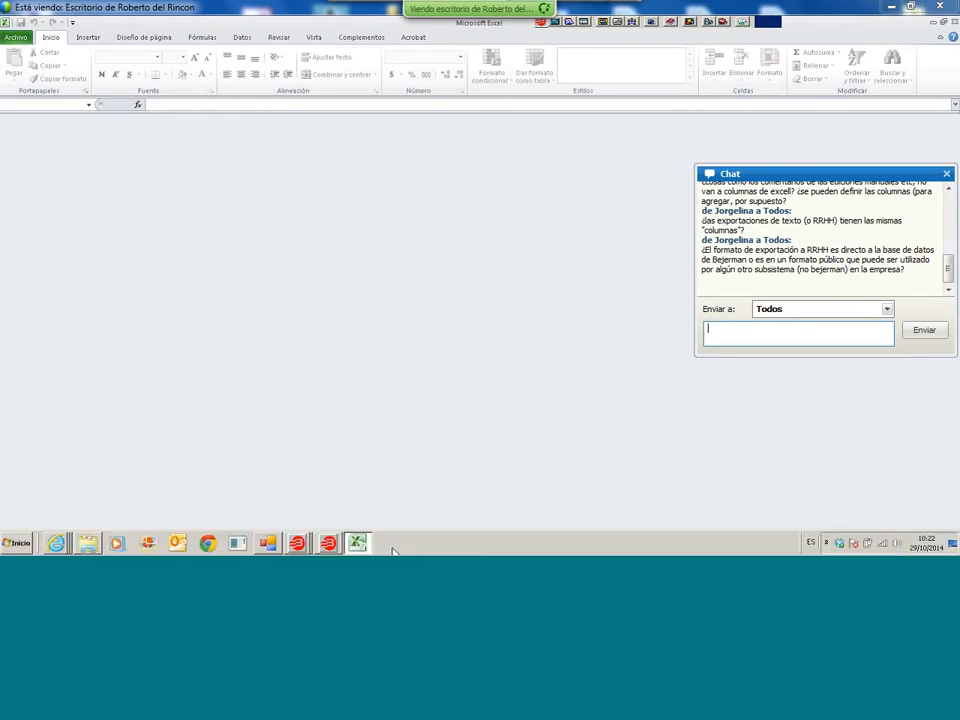
left_click(301, 547)
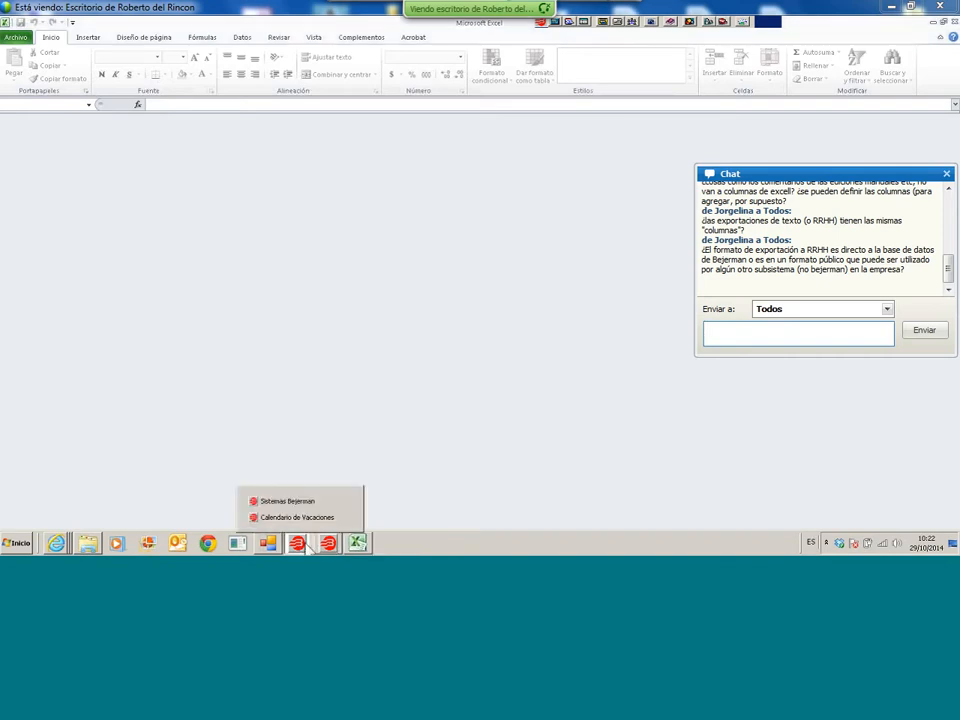
left_click(328, 546)
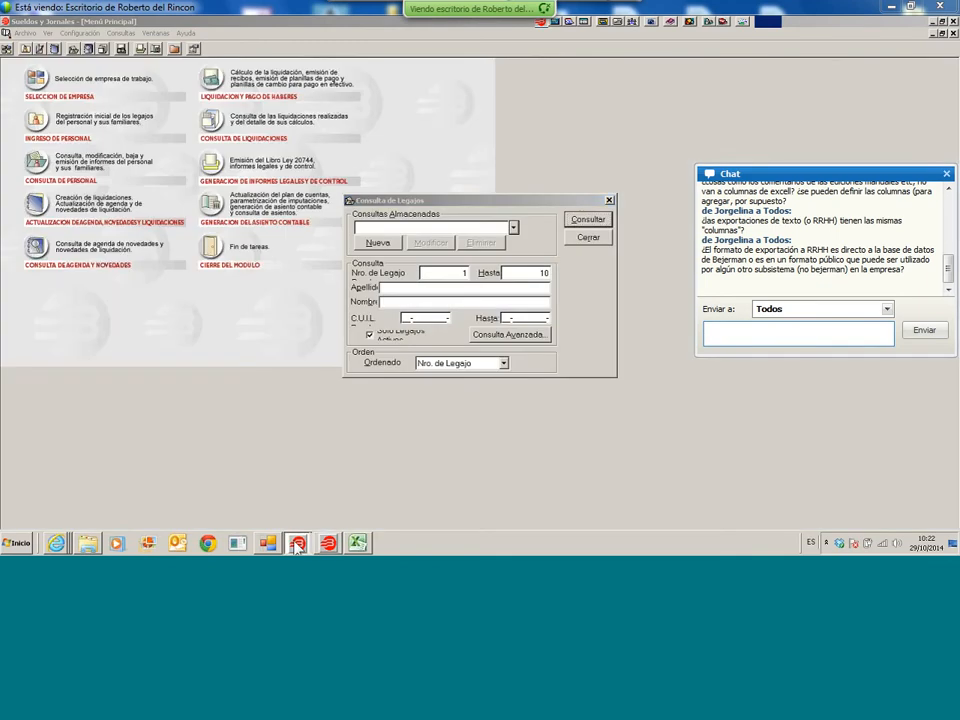
- Close the Consulta de Legajos query and bring Sistemas Bejerman to the front
left_click(297, 546)
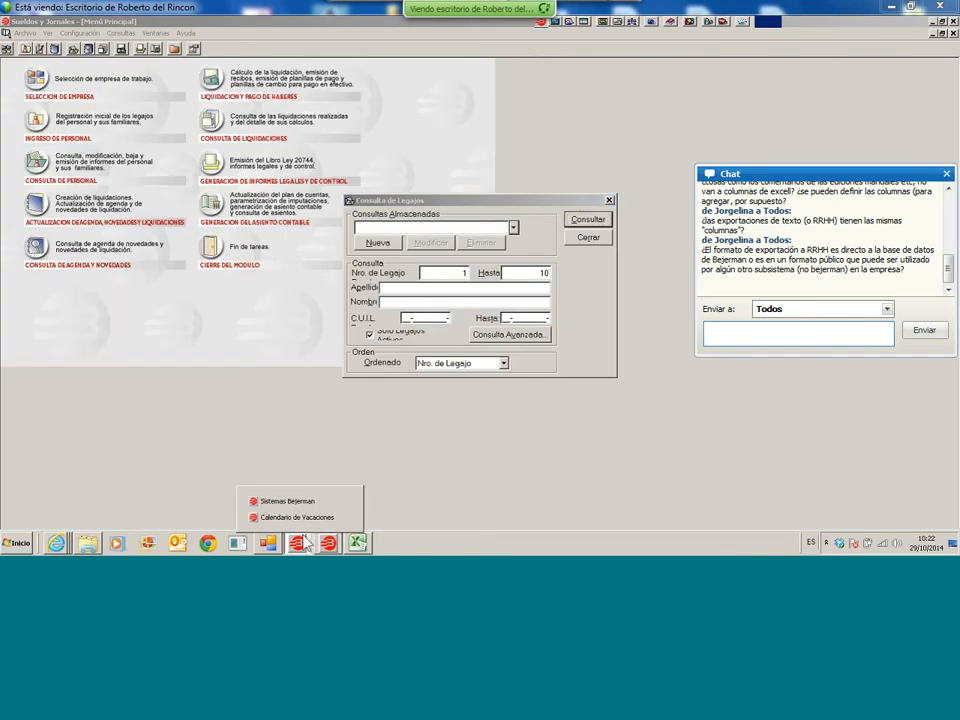
left_click(589, 239)
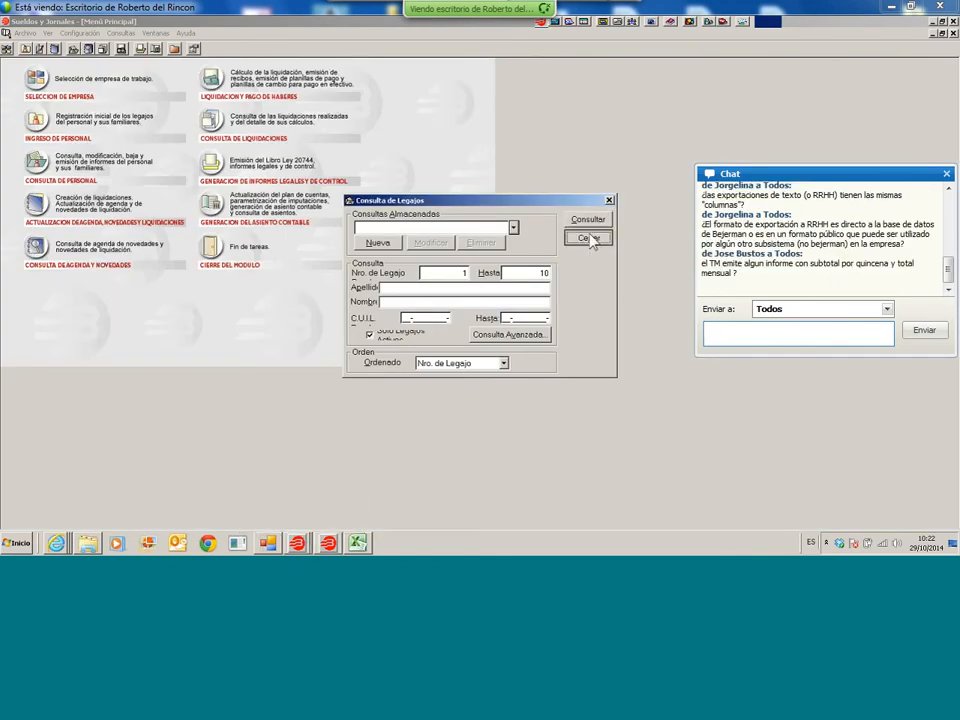
left_click(297, 546)
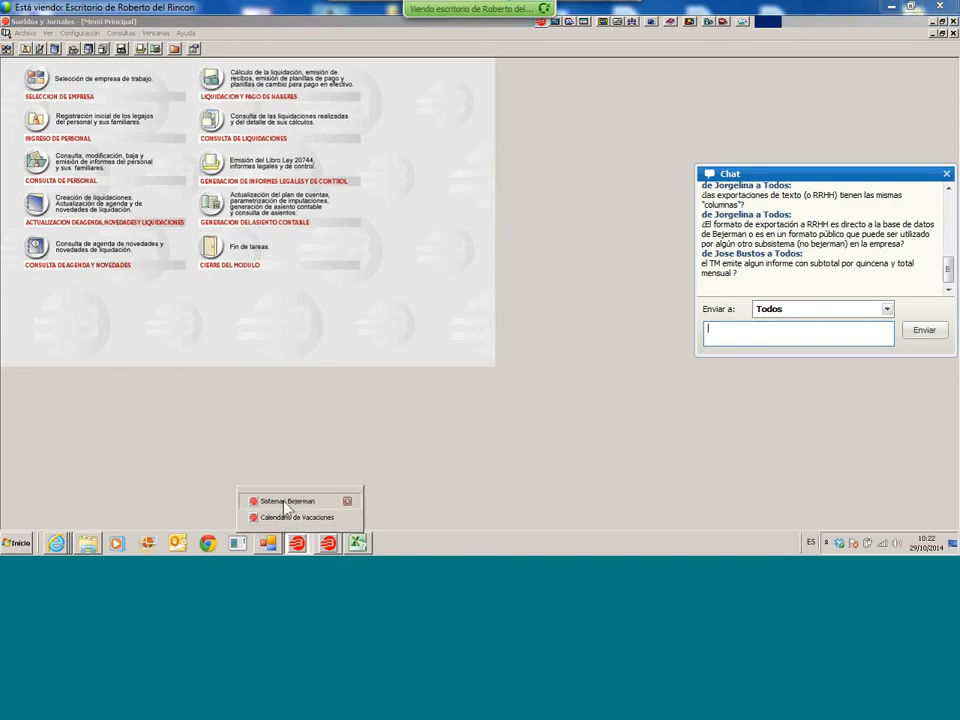
left_click(286, 505)
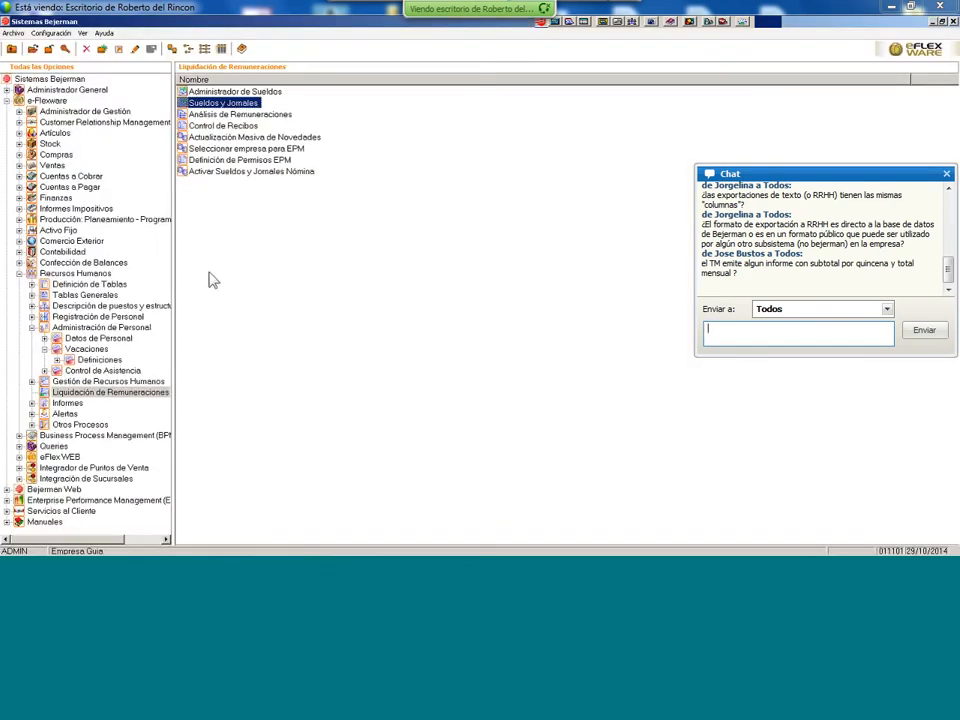
- Open Recursos Humanos Tablas Generales and browse the CURSO table's settings
left_click(70, 274)
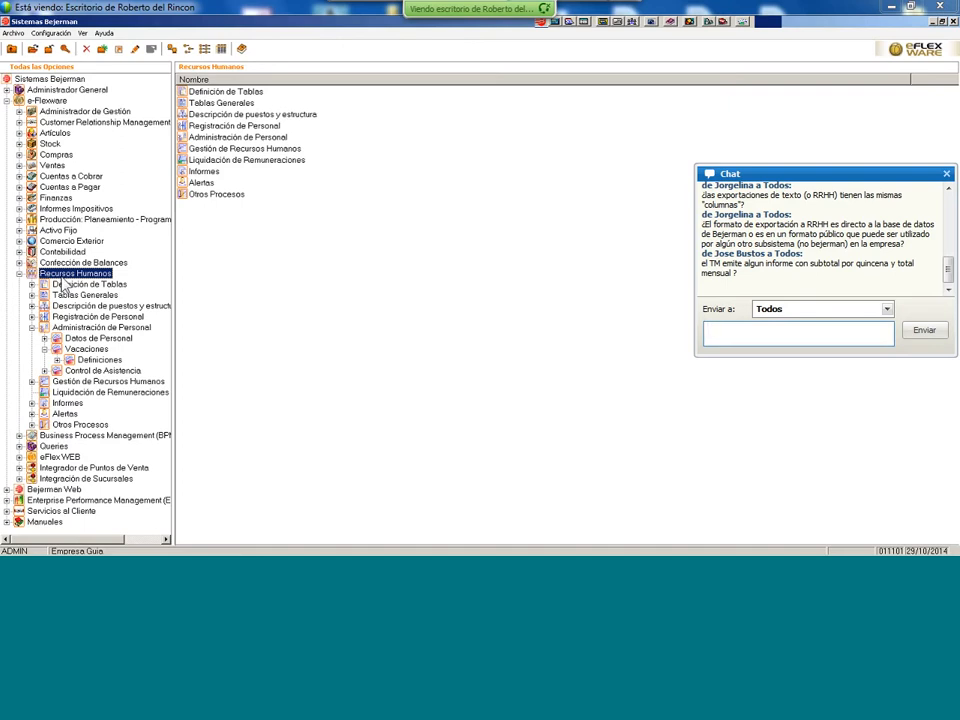
left_click(66, 286)
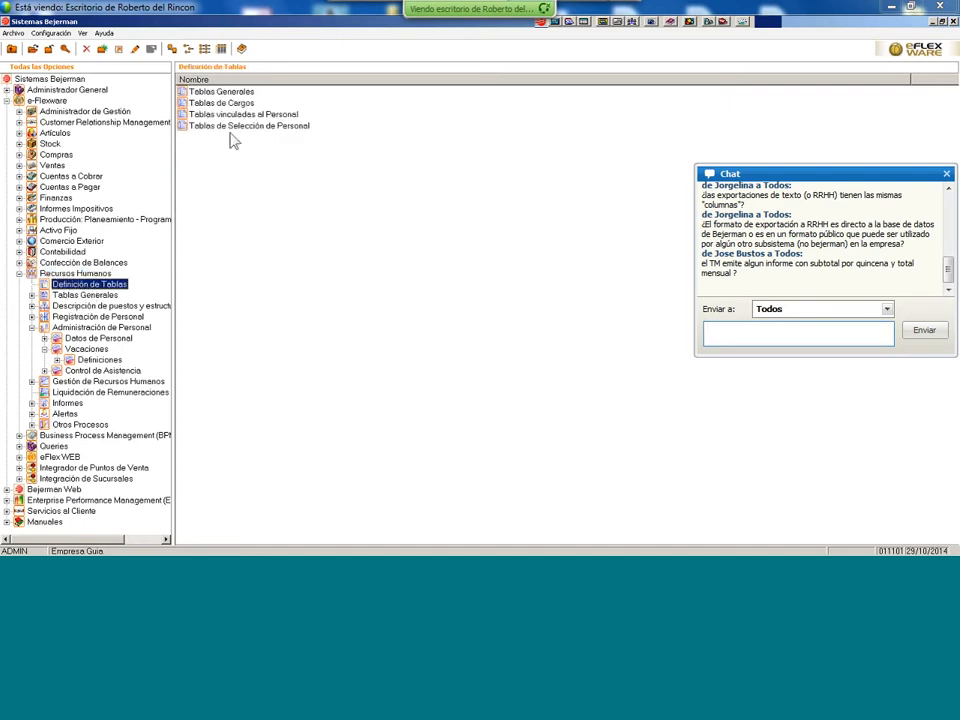
double_click(251, 91)
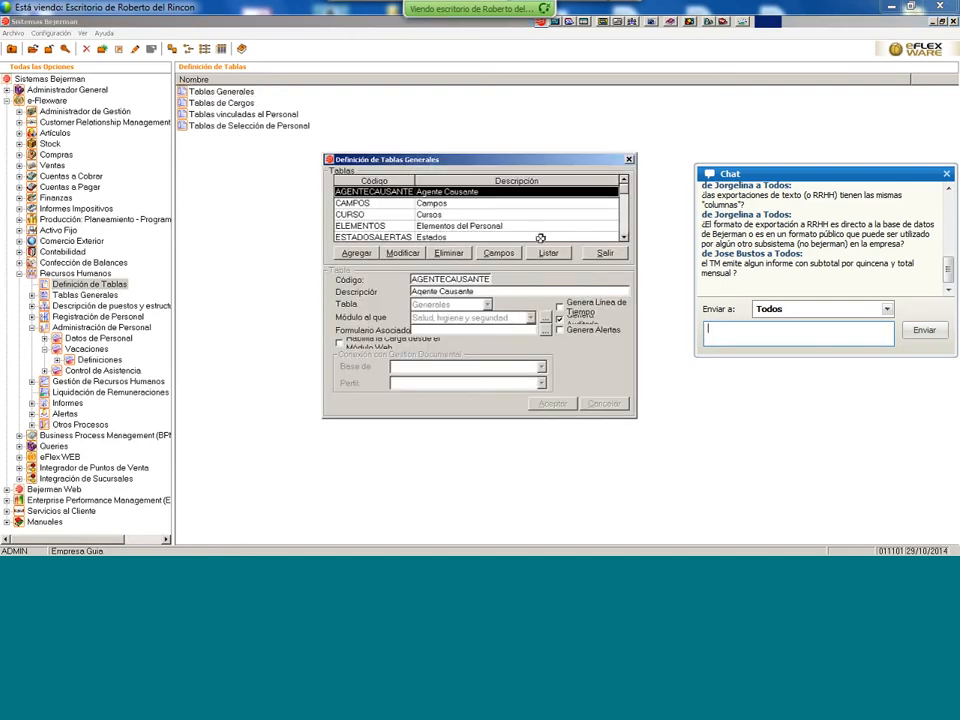
left_click(479, 213)
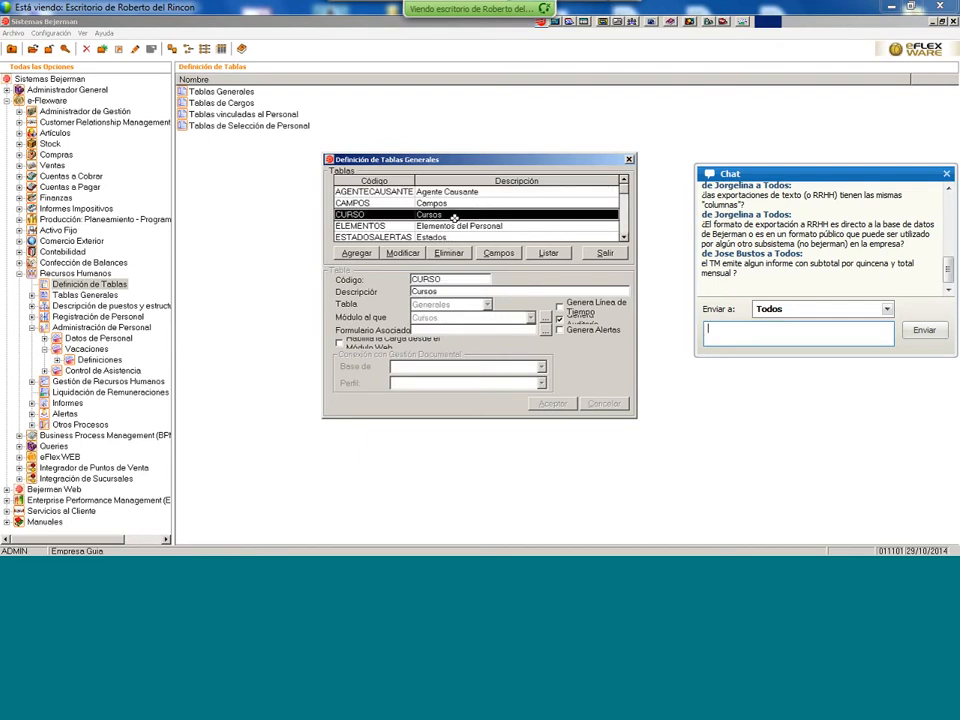
left_click(624, 237)
left_click(624, 237)
left_click(624, 237)
left_click(624, 237)
left_click(624, 237)
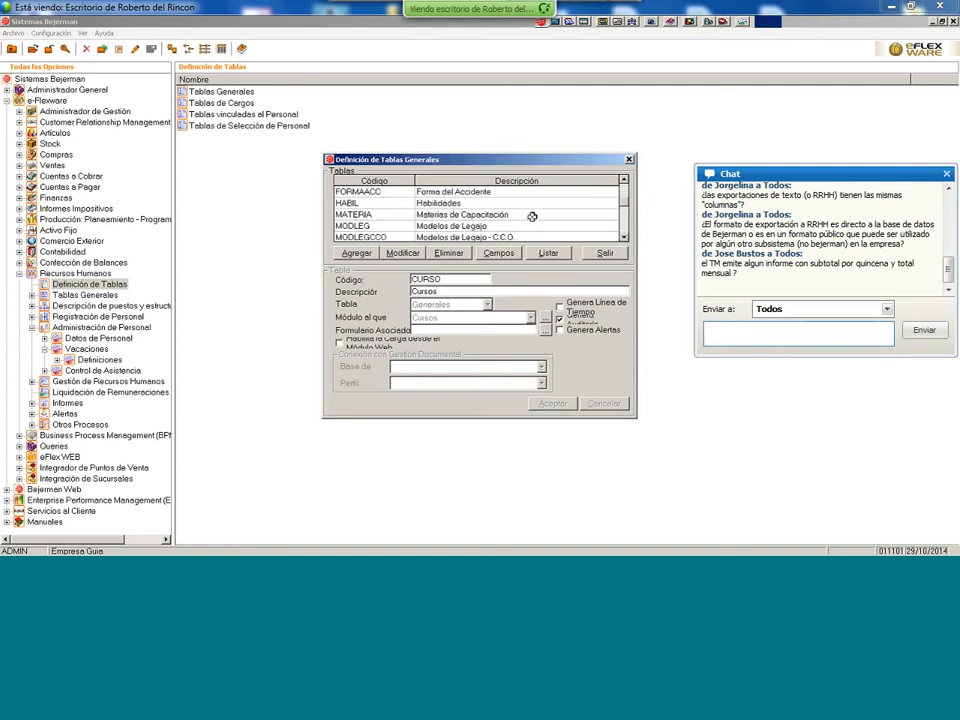
- Browse the MATERIA table's settings, then close Tablas Generales
left_click(532, 216)
left_click(624, 237)
left_click(624, 237)
left_click(624, 237)
left_click(624, 237)
left_click(624, 237)
left_click(624, 237)
left_click(624, 237)
left_click(624, 237)
left_click(624, 237)
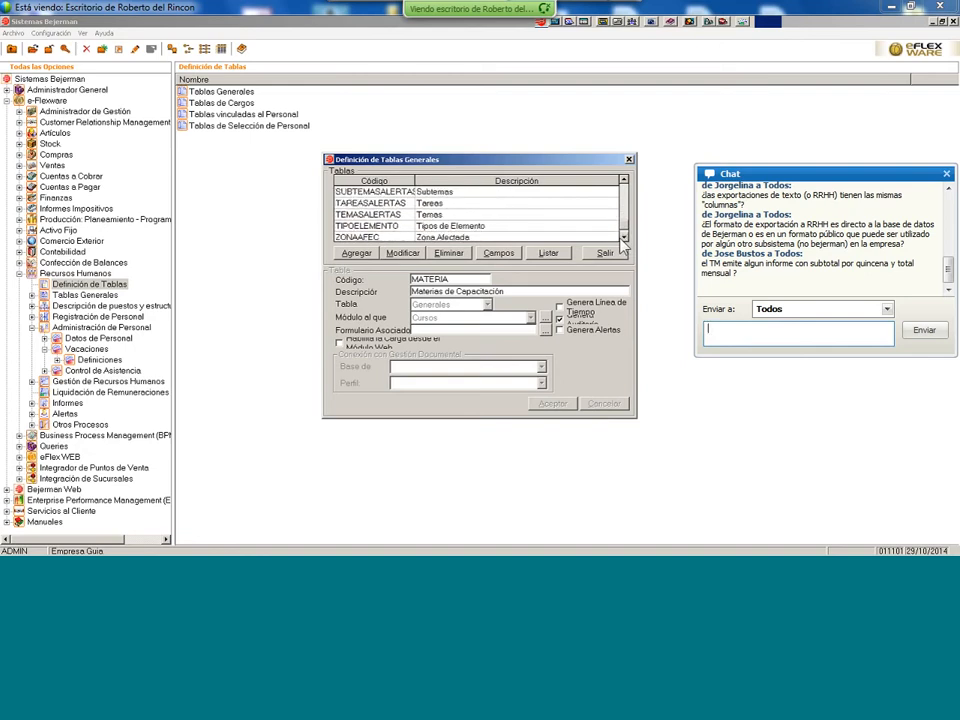
left_click(624, 237)
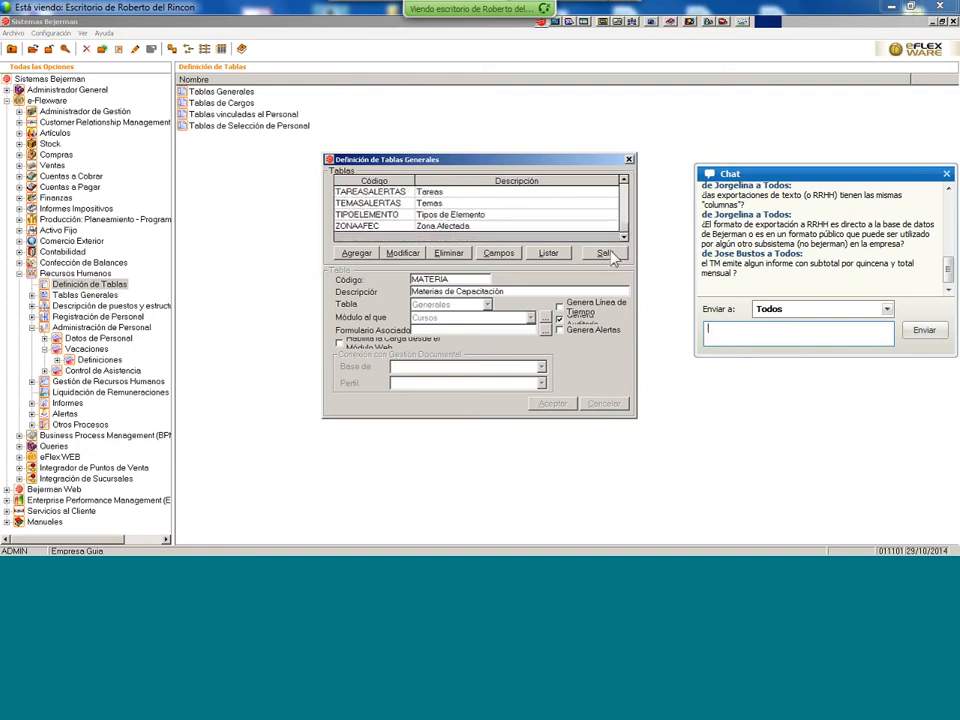
left_click(606, 253)
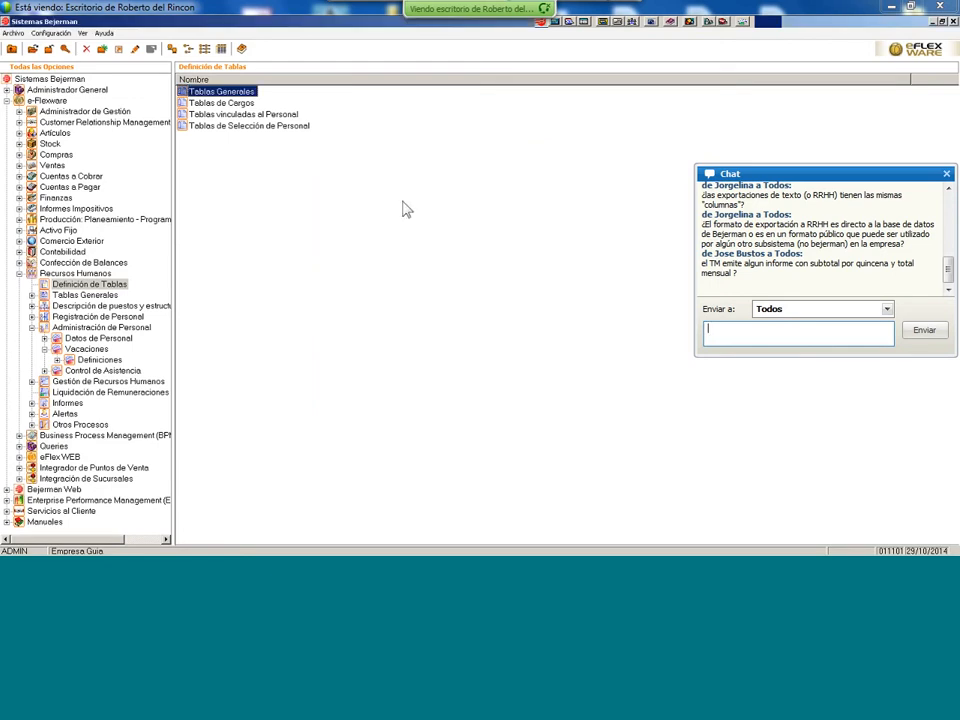
- Open Tablas de Cargos and browse the REQUISITOS, REMUMERCADO and SUCESION definitions
double_click(225, 103)
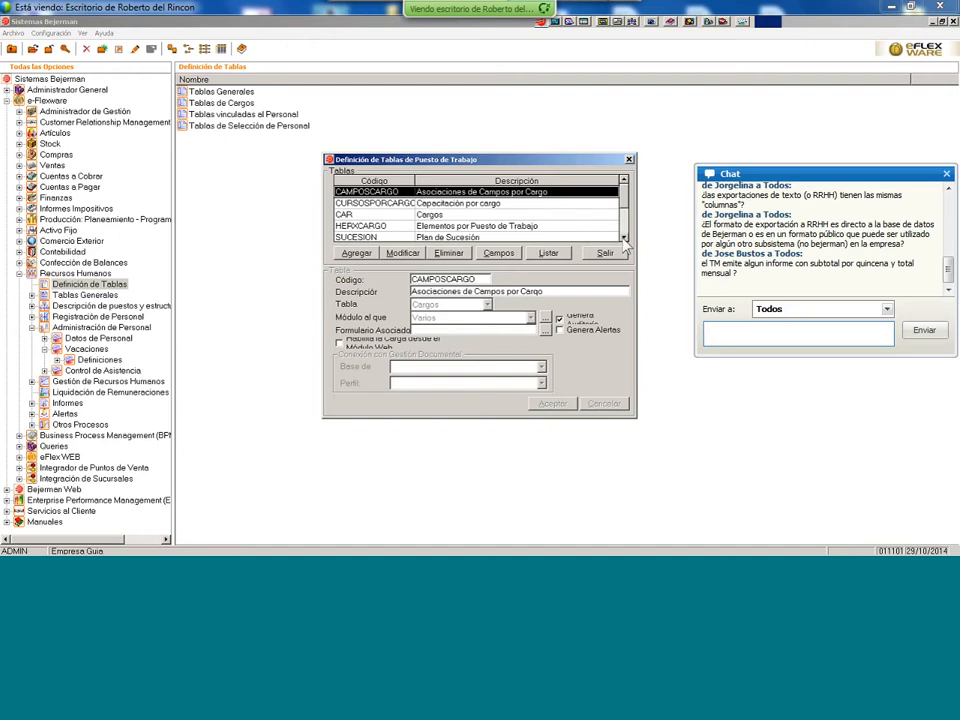
left_click(624, 238)
left_click(624, 238)
left_click(624, 238)
left_click(624, 238)
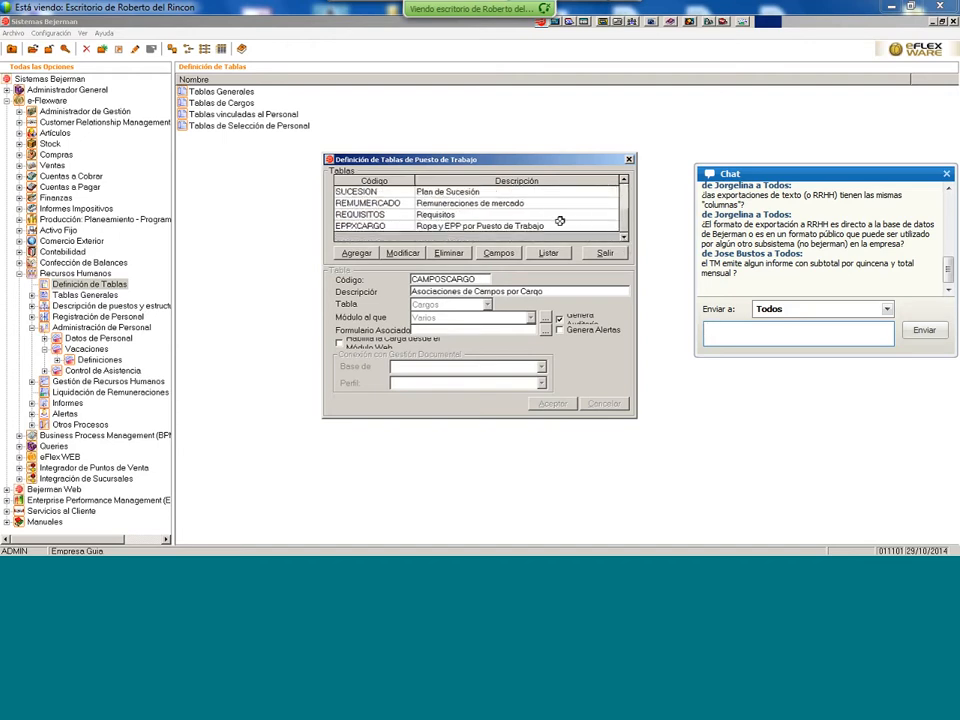
left_click(484, 214)
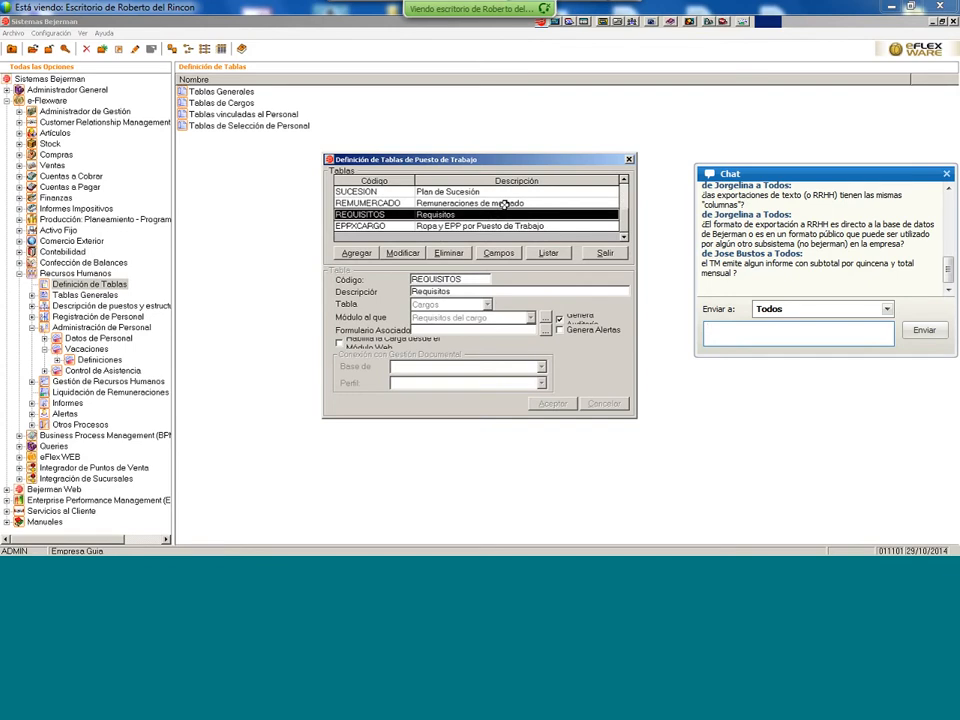
left_click(505, 204)
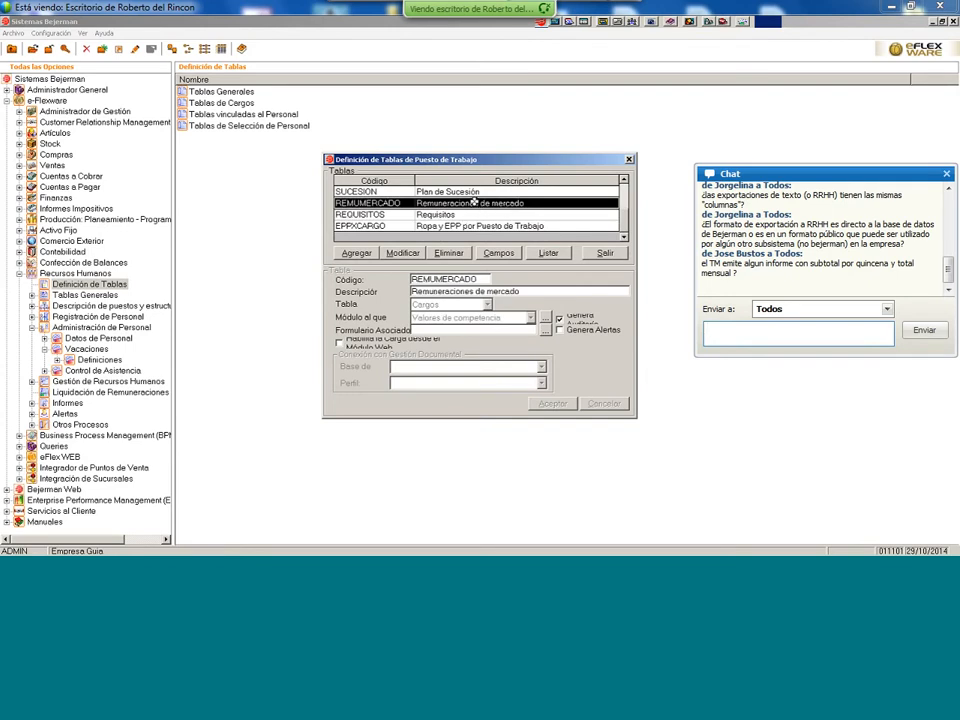
left_click(477, 192)
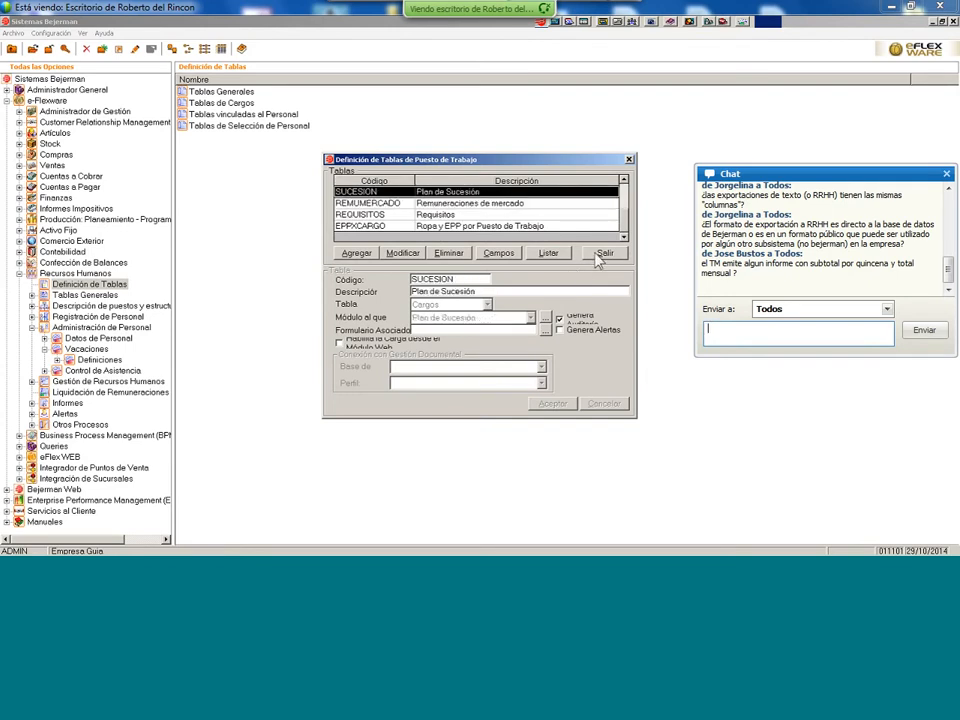
- Step through the Plan de Sucesión fields, then close them and the job-position definitions
left_click(505, 257)
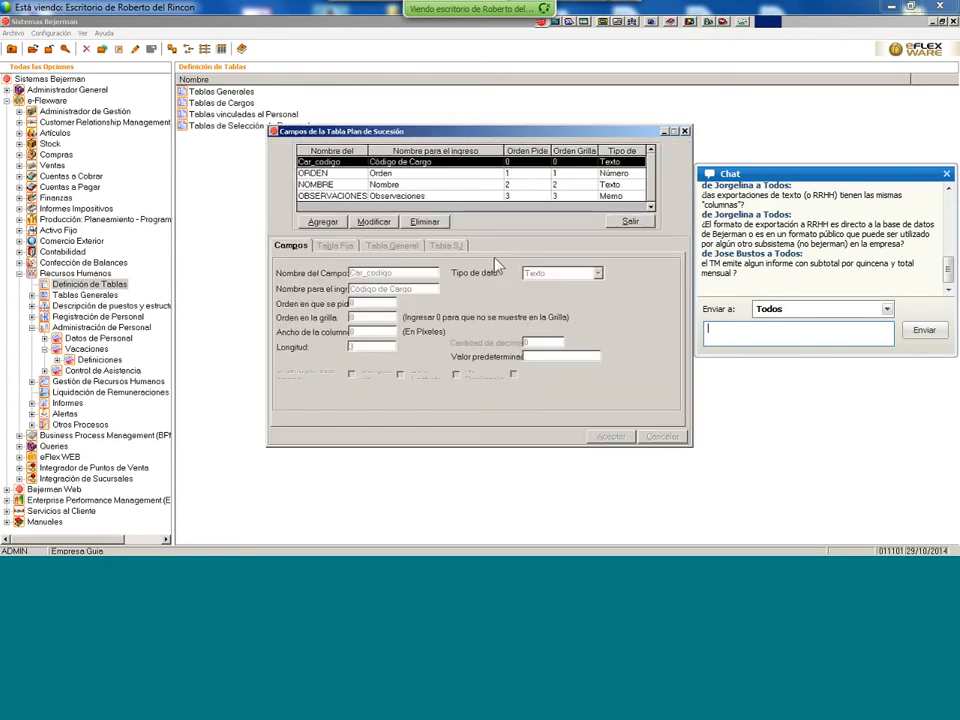
key("Down")
key("Down")
key("Down")
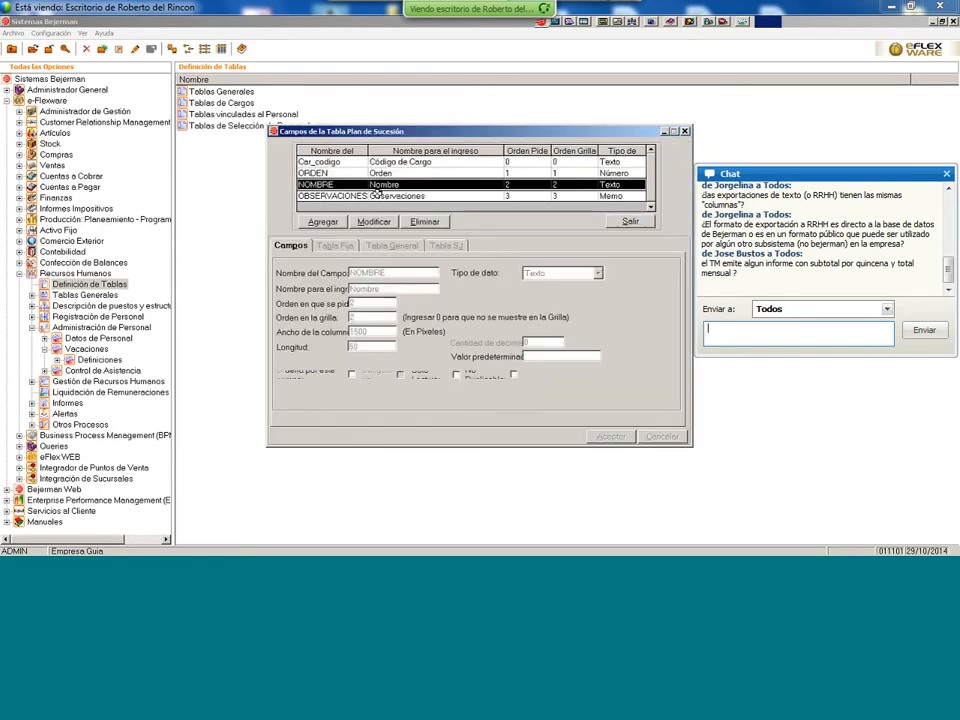
left_click(634, 222)
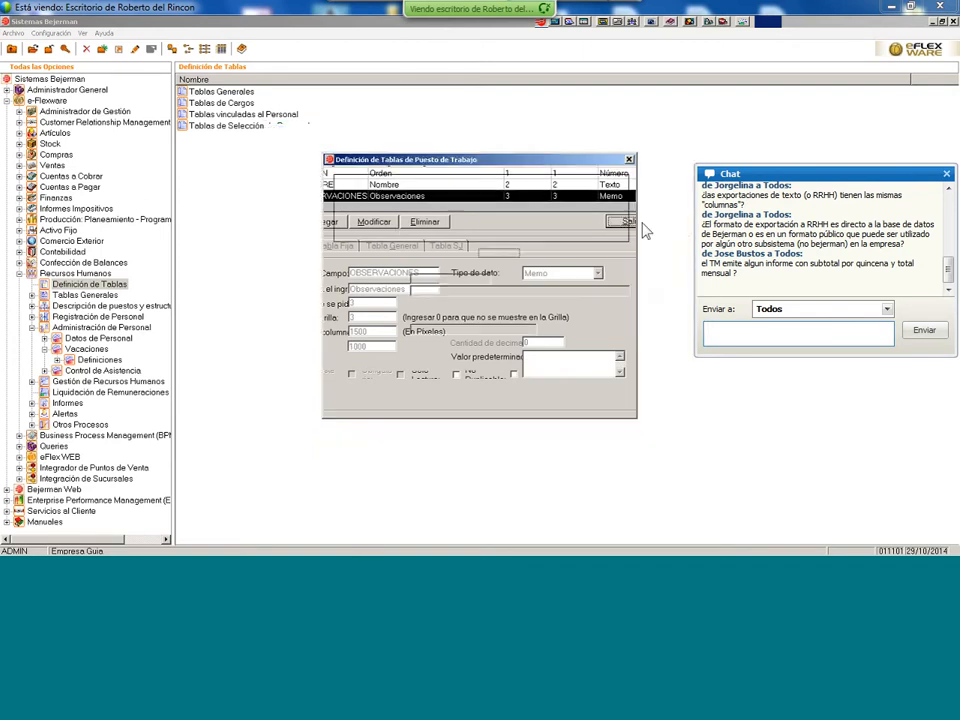
left_click(620, 257)
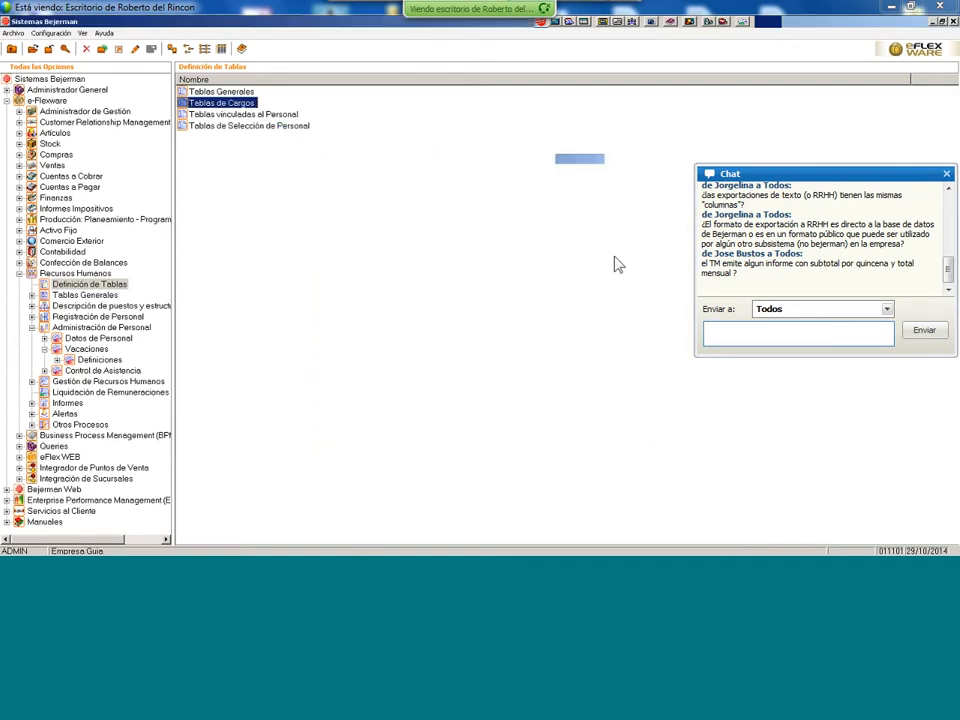
double_click(275, 116)
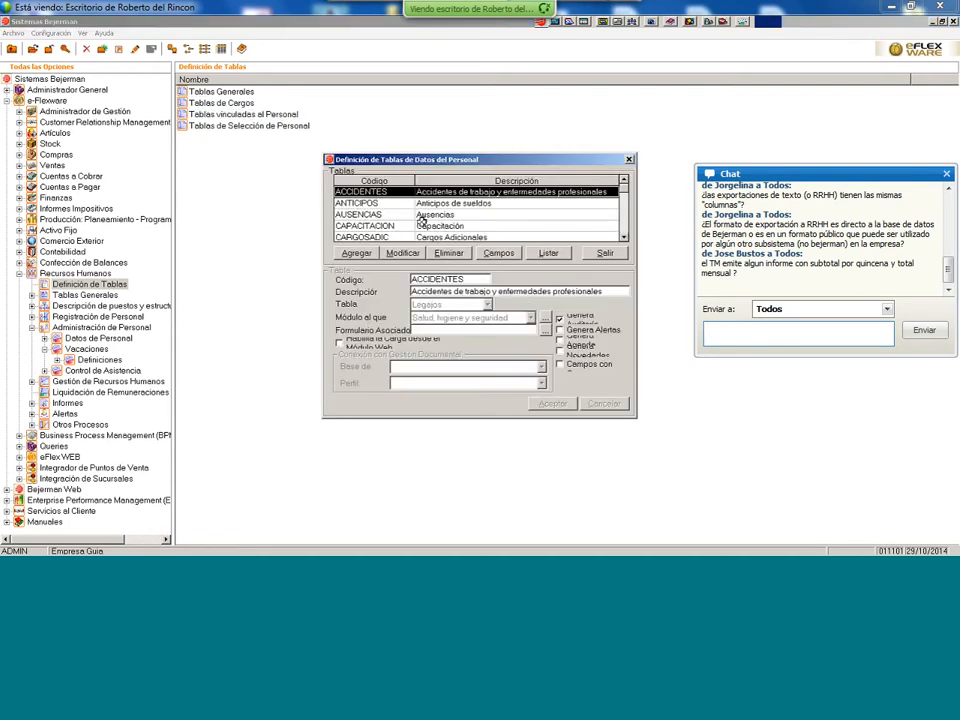
left_click(422, 218)
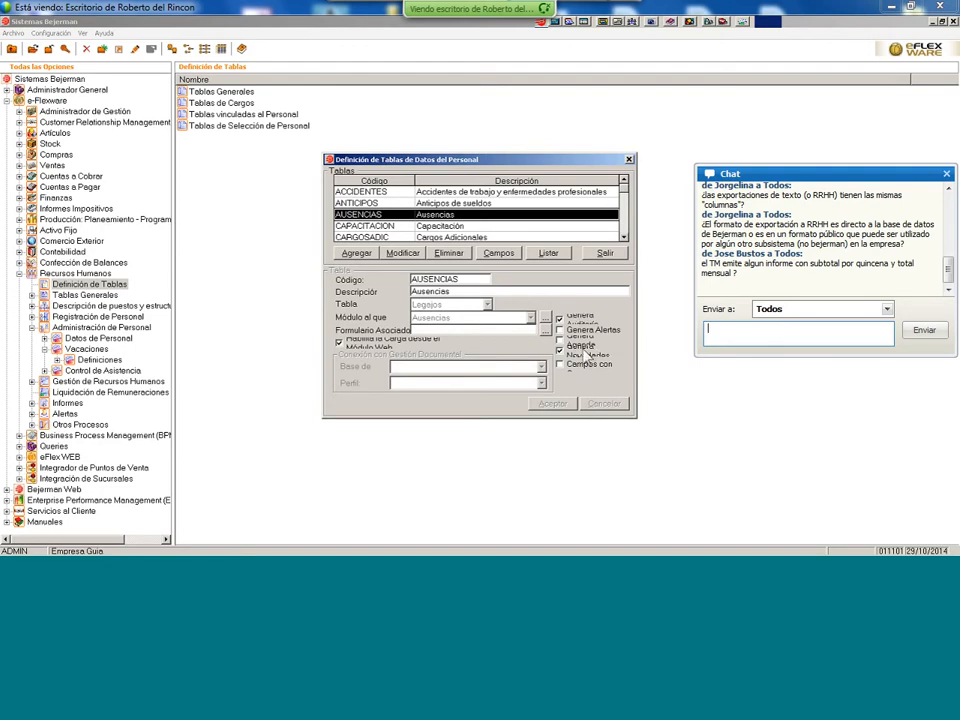
left_click(502, 256)
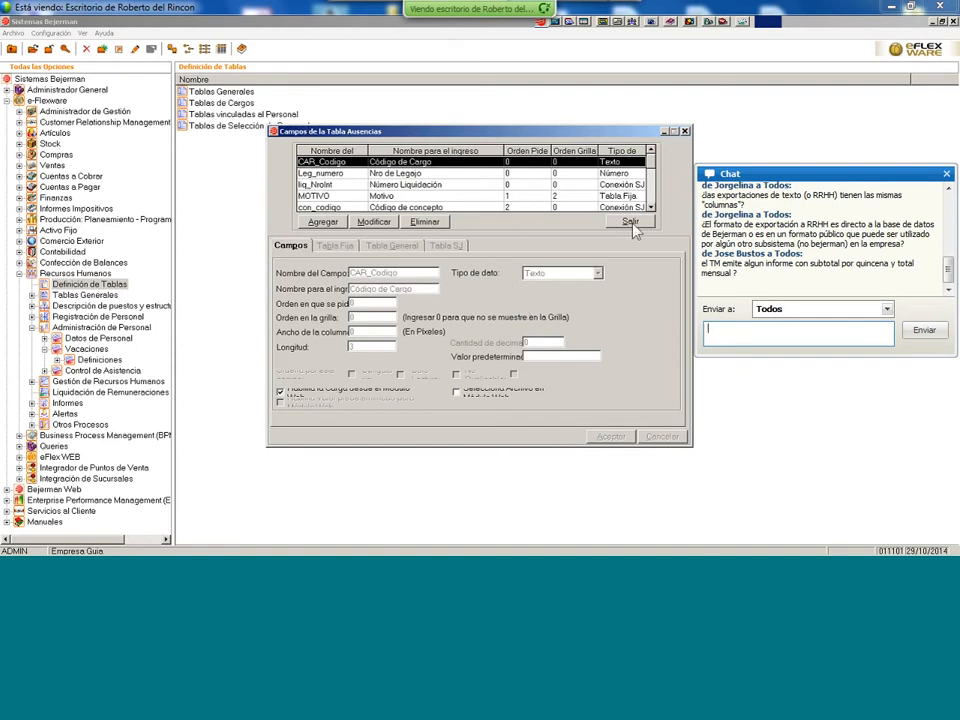
left_click(652, 207)
left_click(652, 207)
left_click(652, 207)
left_click(652, 207)
left_click(652, 207)
left_click(652, 207)
left_click(652, 207)
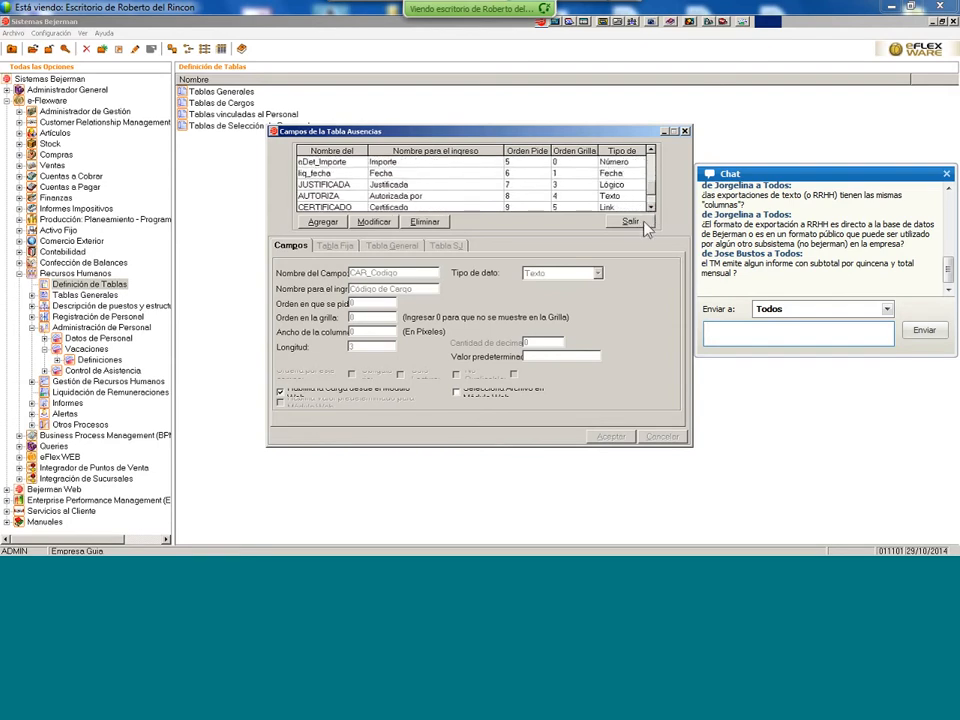
left_click(643, 224)
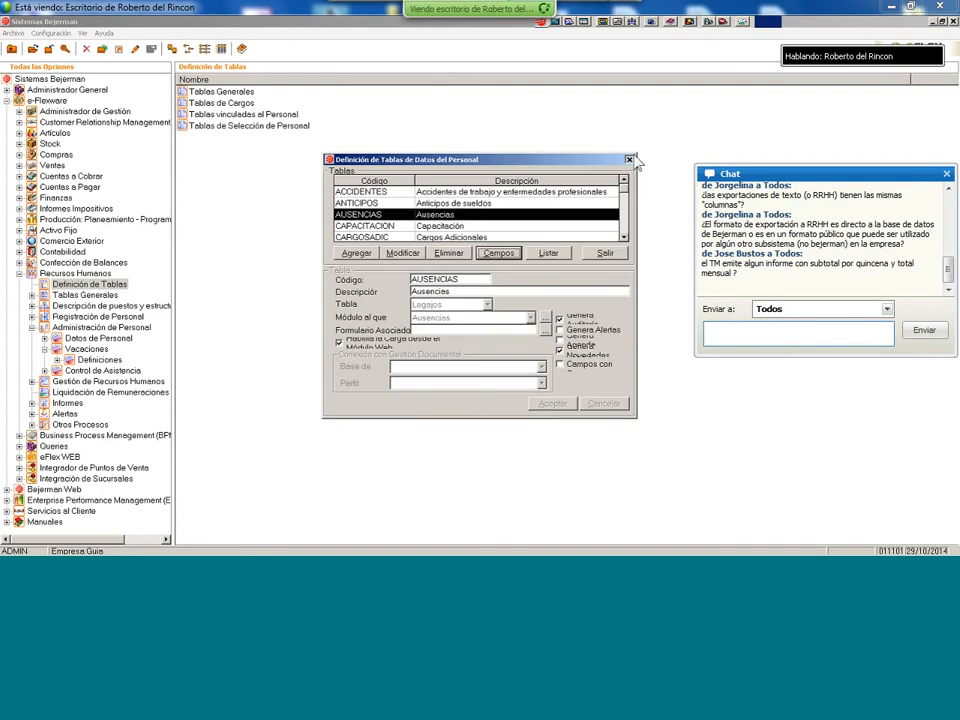
left_click(629, 160)
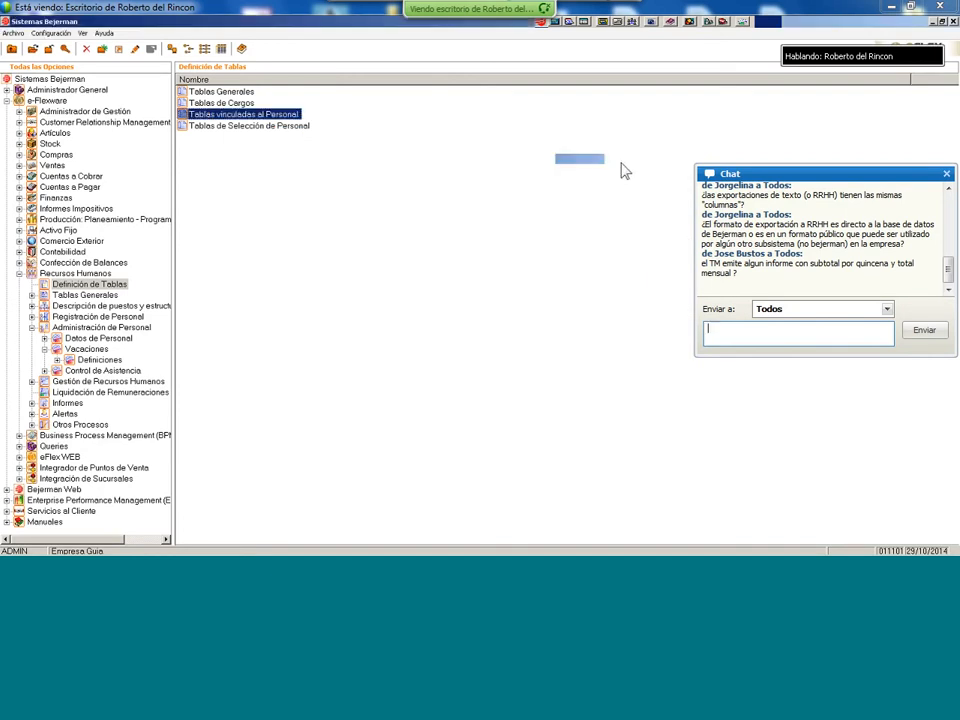
- Open Ingreso de Datos under Administración de Personal > Datos de Personal for the Ausencias table
left_click(104, 328)
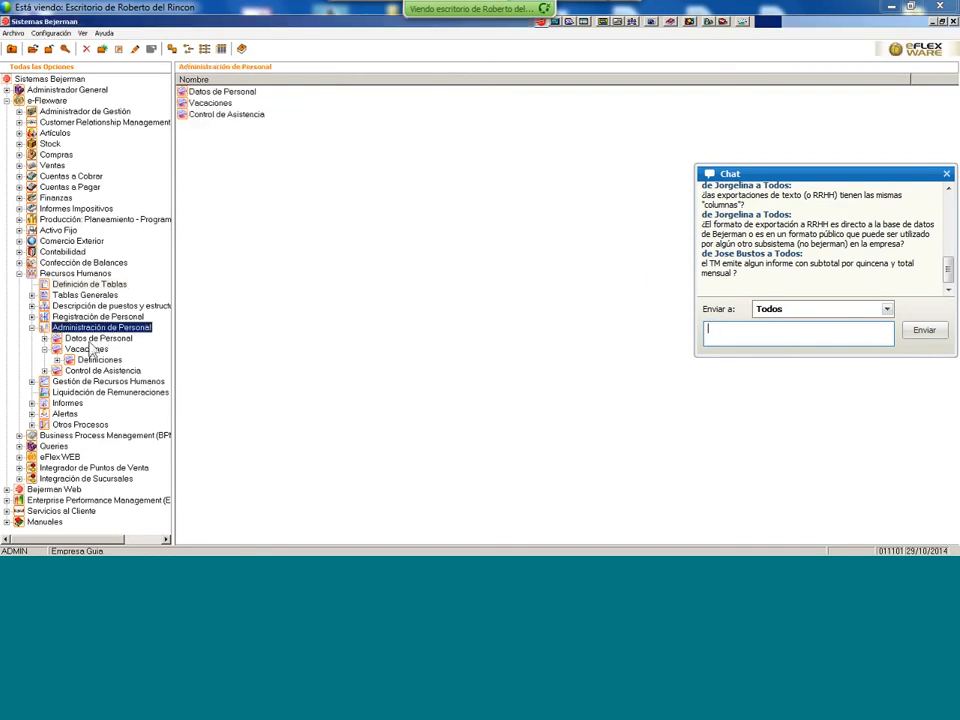
left_click(98, 338)
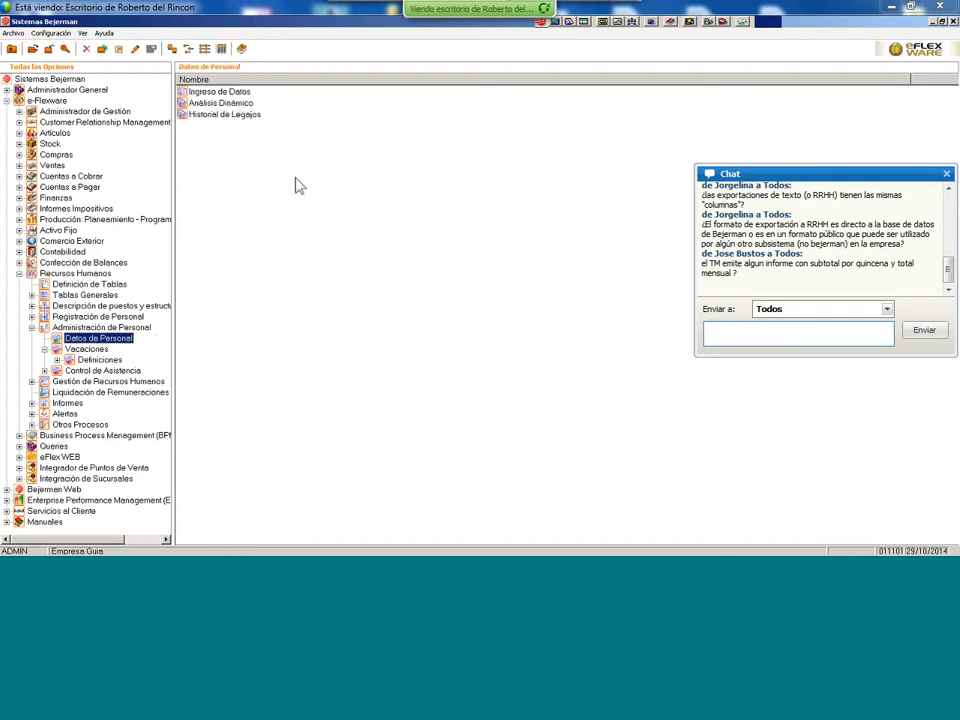
left_click(236, 93)
double_click(236, 93)
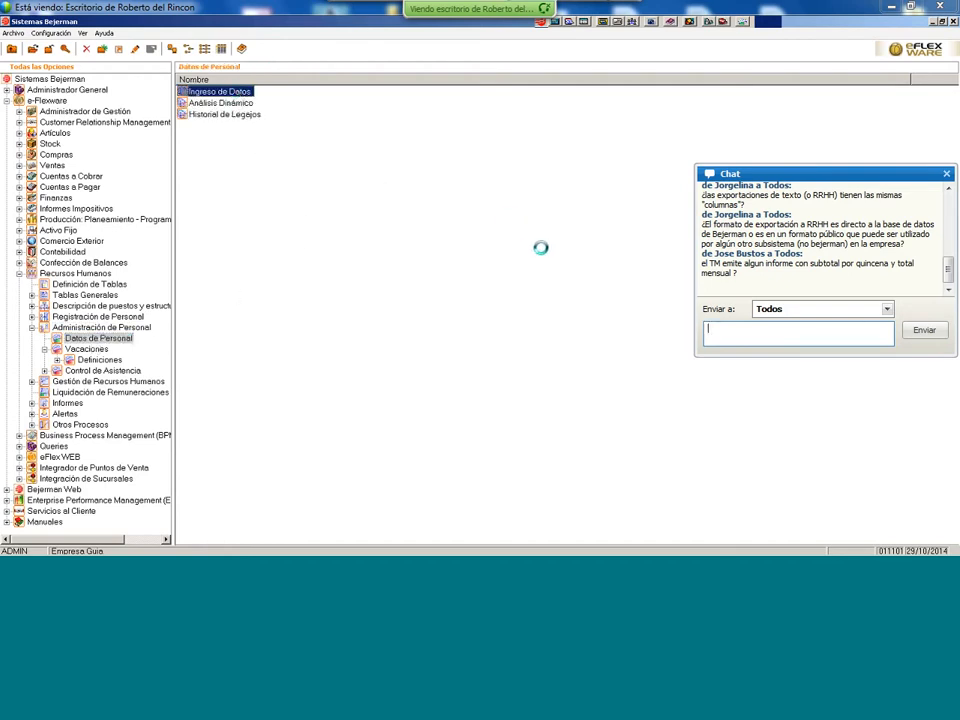
left_click(375, 229)
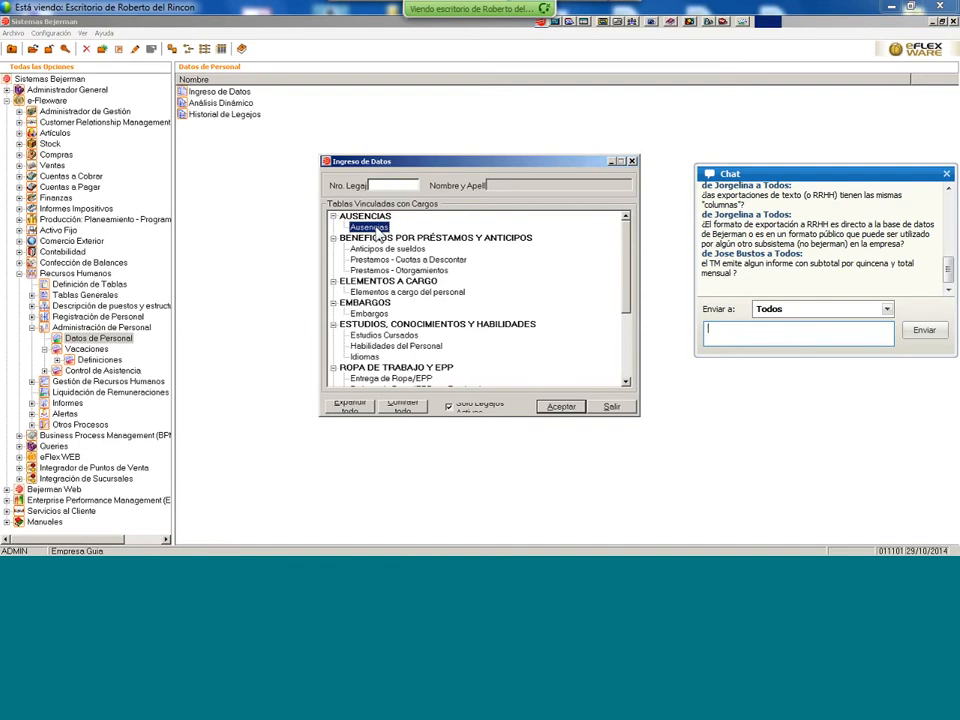
left_click(568, 408)
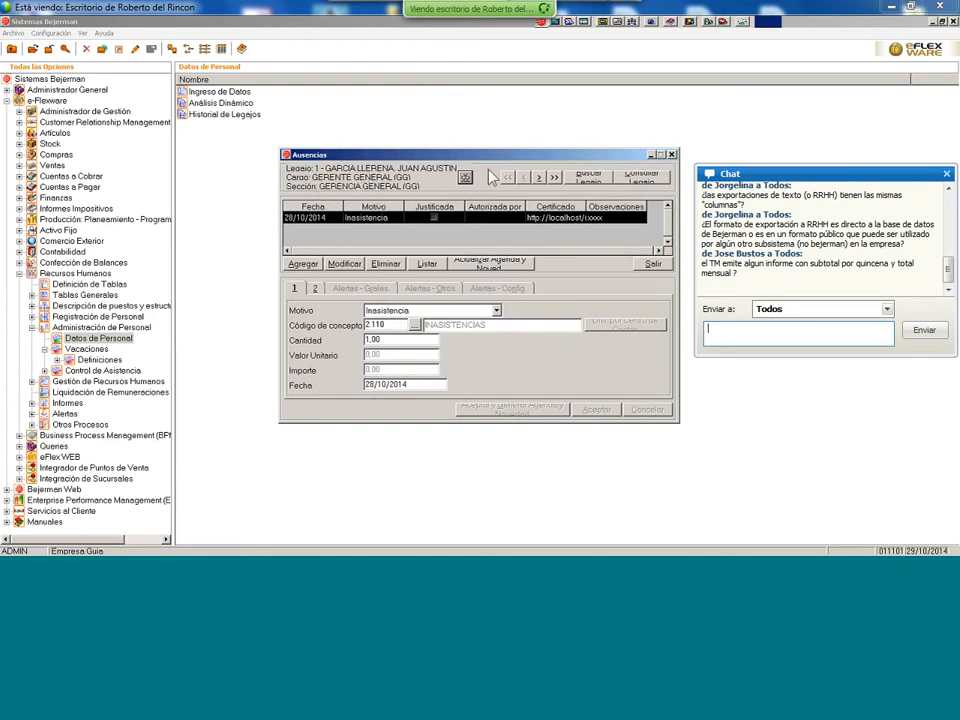
- Return to employee 1's record and open its attached absence certificate from tab 2
left_click(540, 178)
left_click(540, 178)
left_click(540, 178)
left_click(523, 177)
left_click(523, 177)
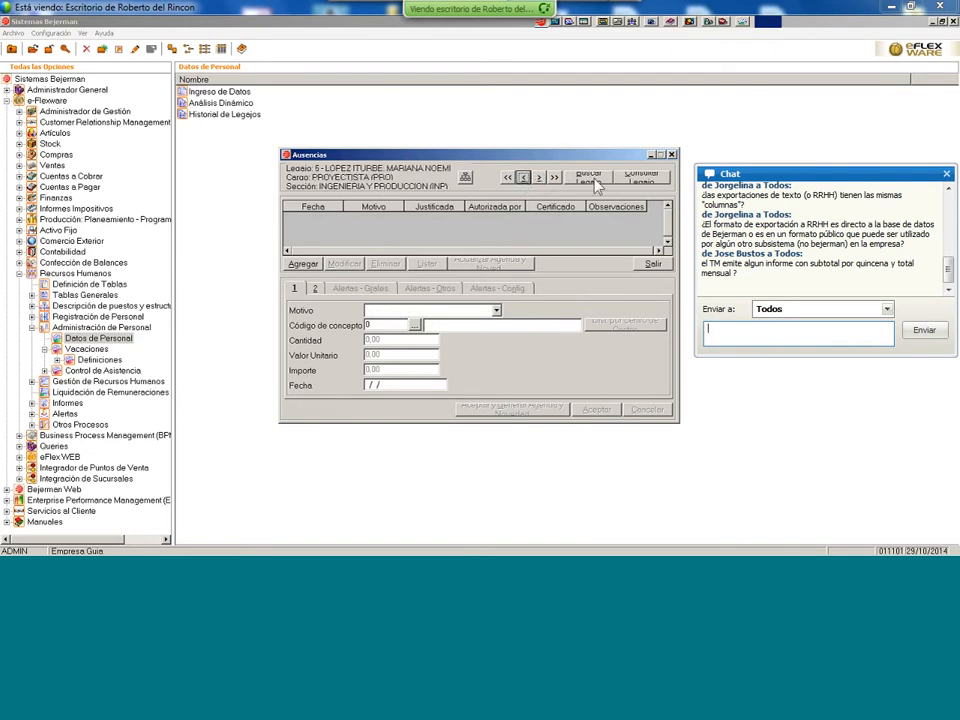
left_click(523, 177)
left_click(523, 177)
left_click(523, 177)
left_click(523, 177)
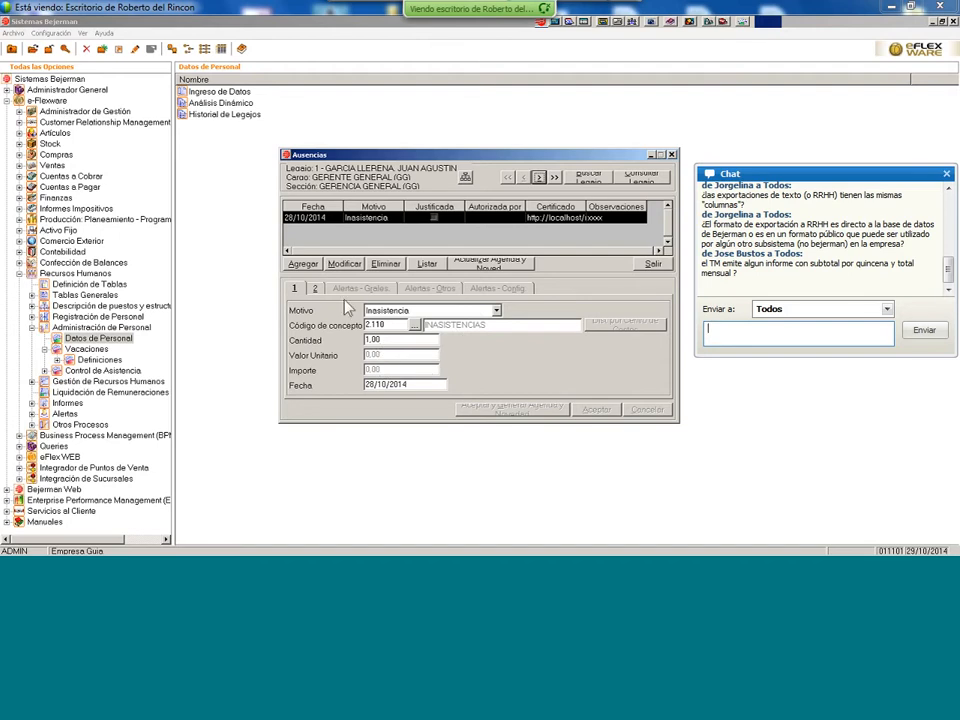
left_click(315, 289)
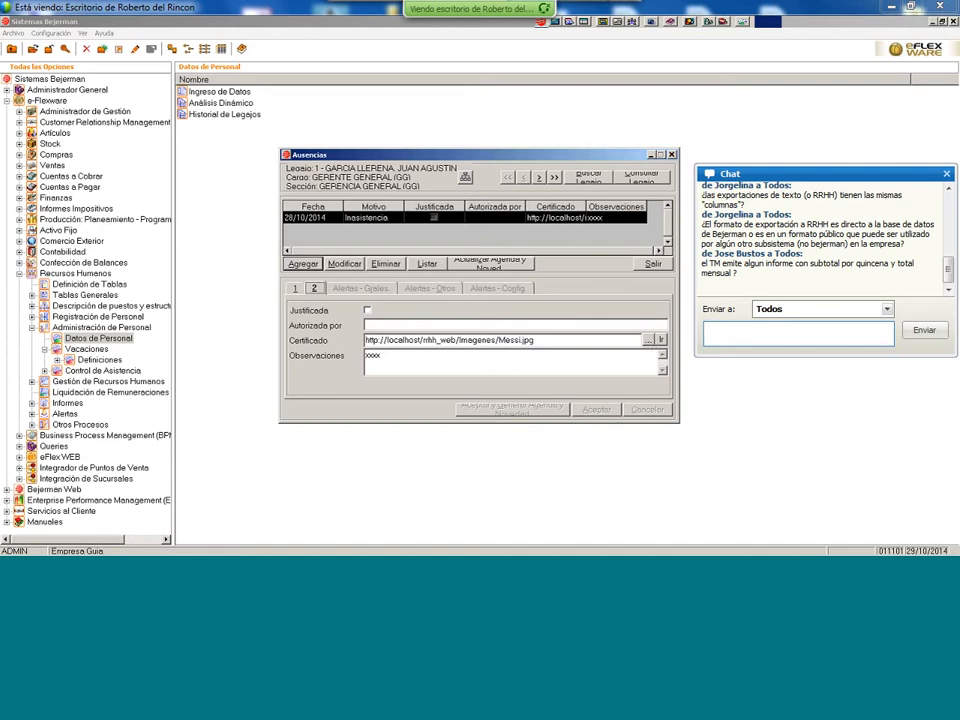
left_click(662, 340)
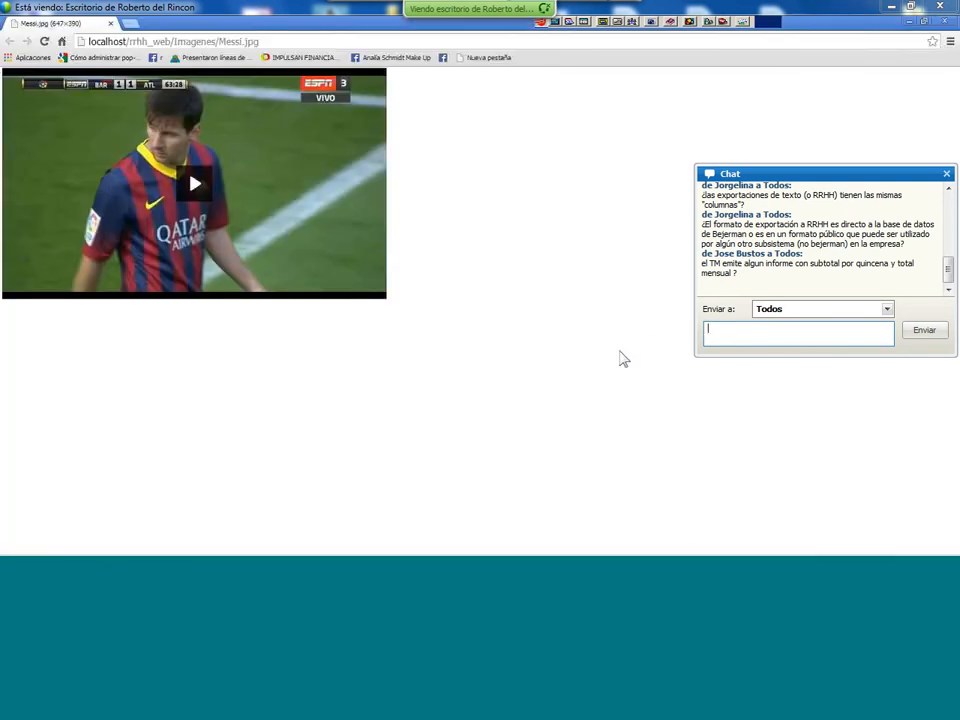
- Close Chrome after viewing the Messi.jpg certificate image
left_click(941, 22)
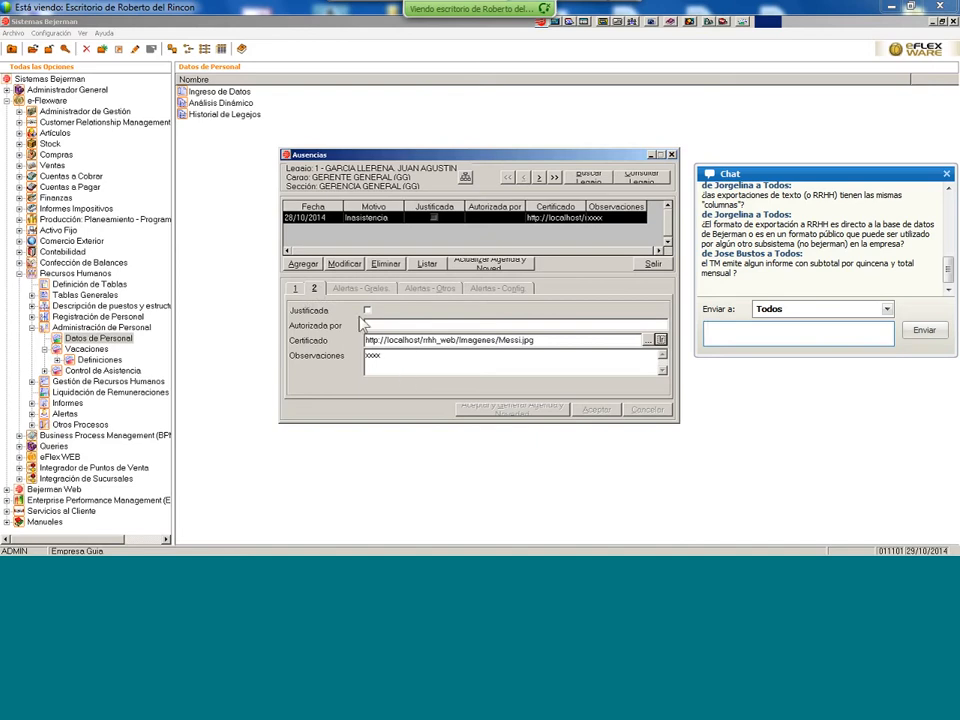
- Review both Ausencias tabs, reopen the Ausencias form and add a new blank absence entry
left_click(297, 288)
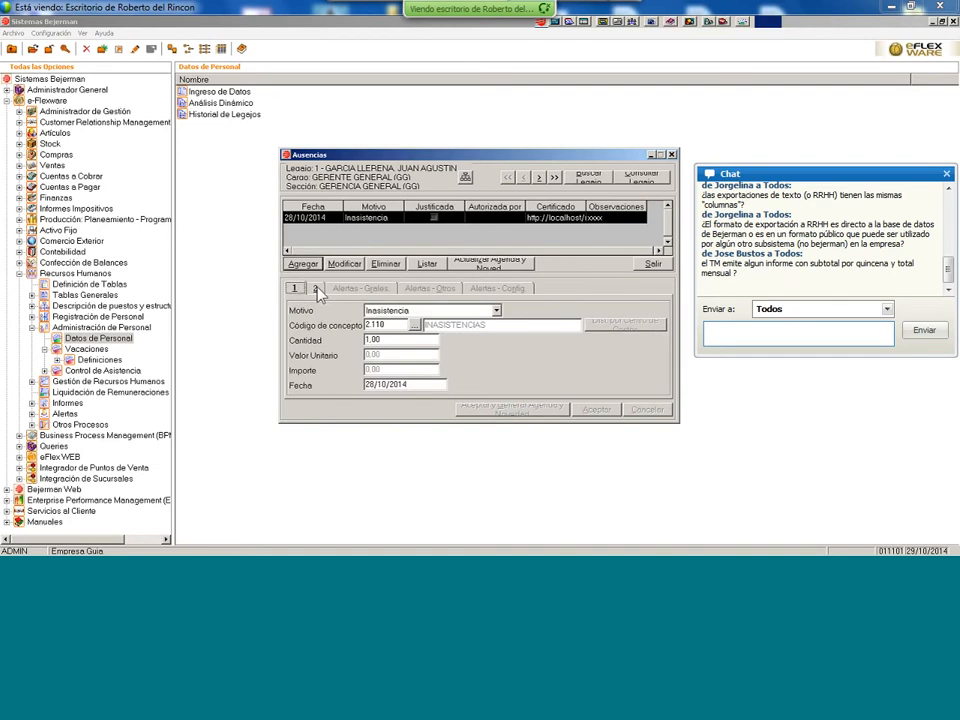
left_click(315, 289)
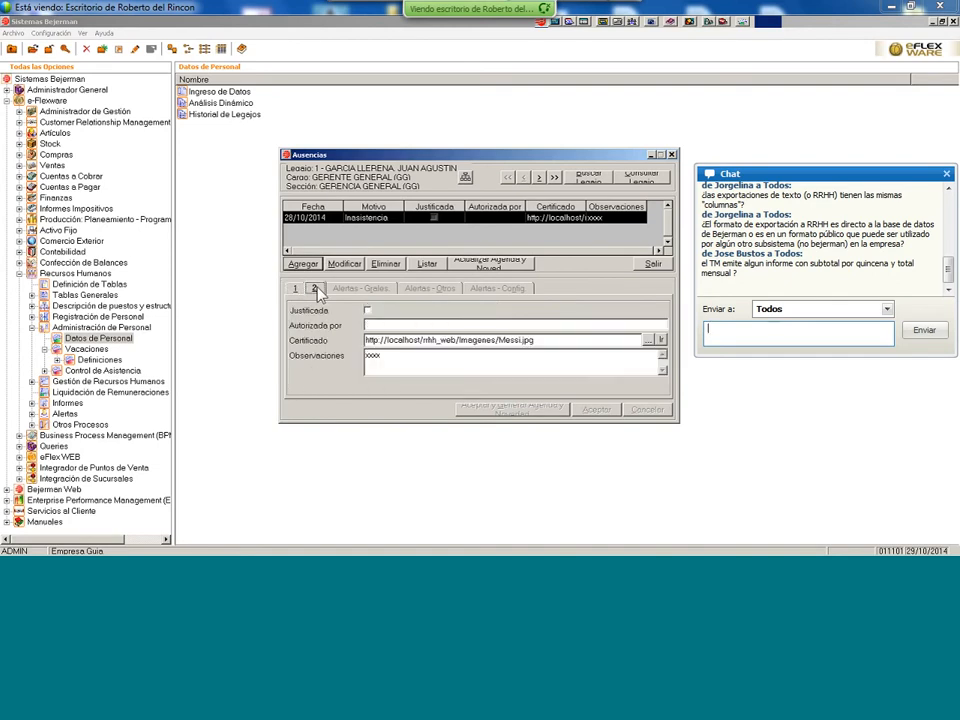
left_click(652, 266)
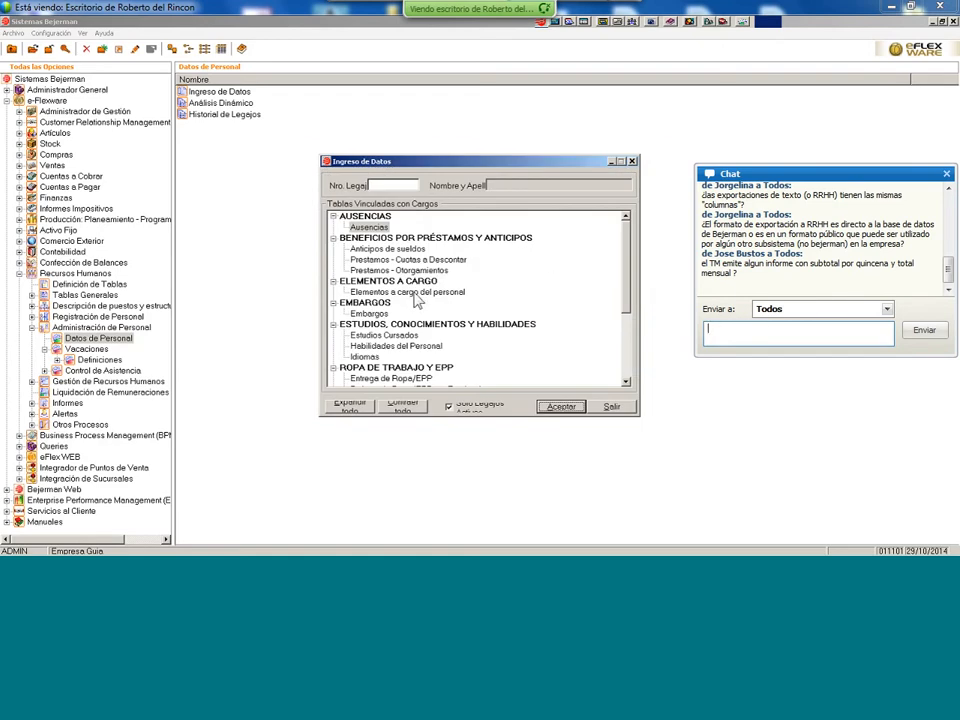
double_click(372, 228)
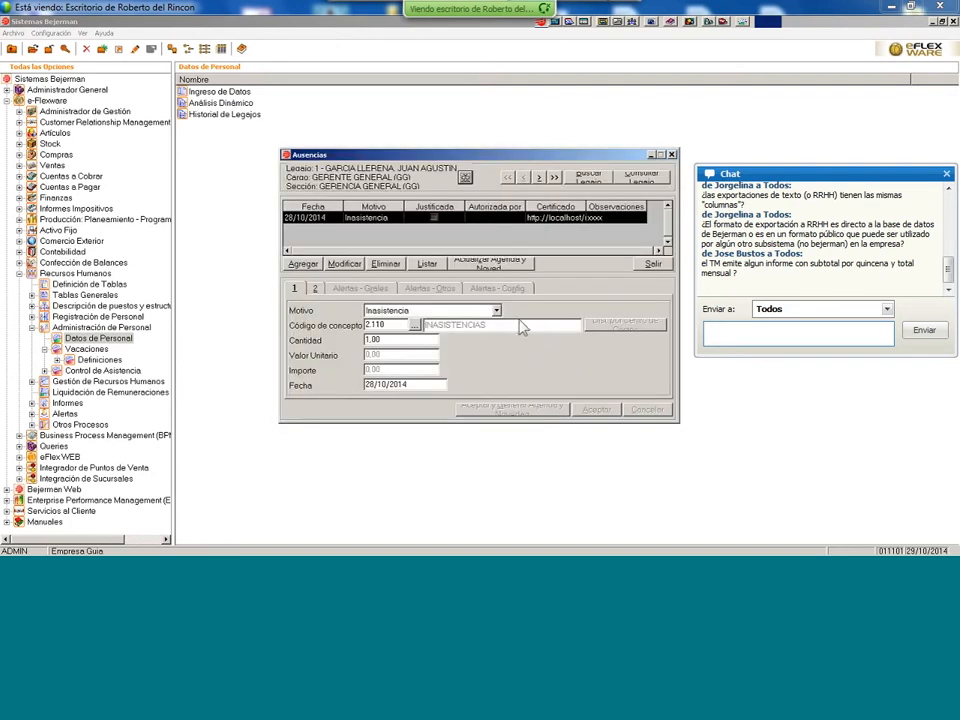
left_click(302, 263)
- Set the new absence's reason to Enfermedad and click into tab 2's Certificado field
left_click(496, 311)
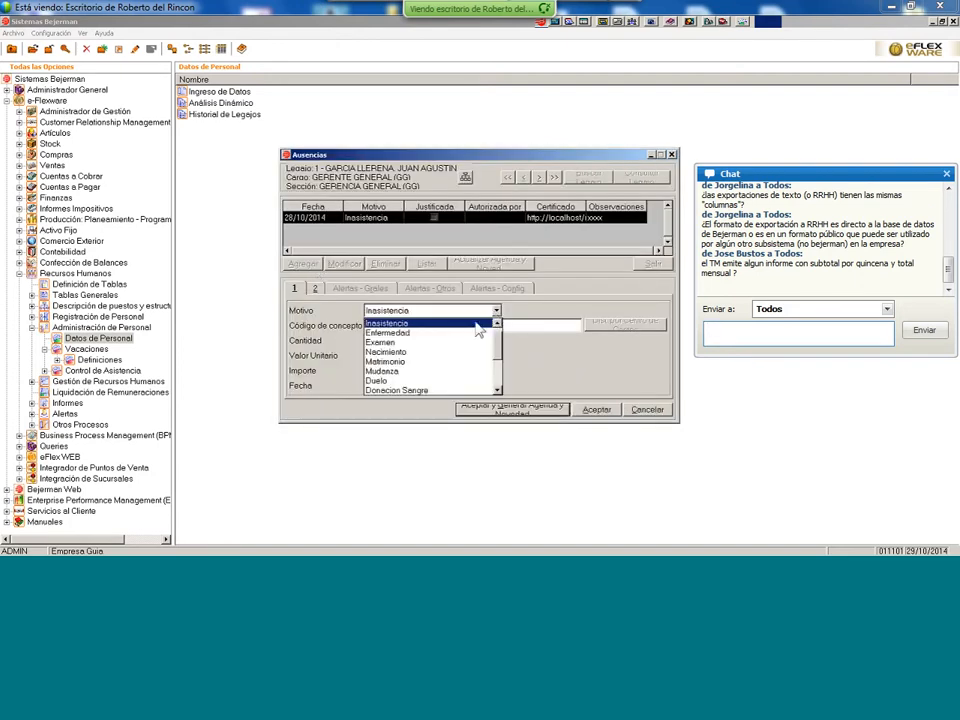
left_click(431, 334)
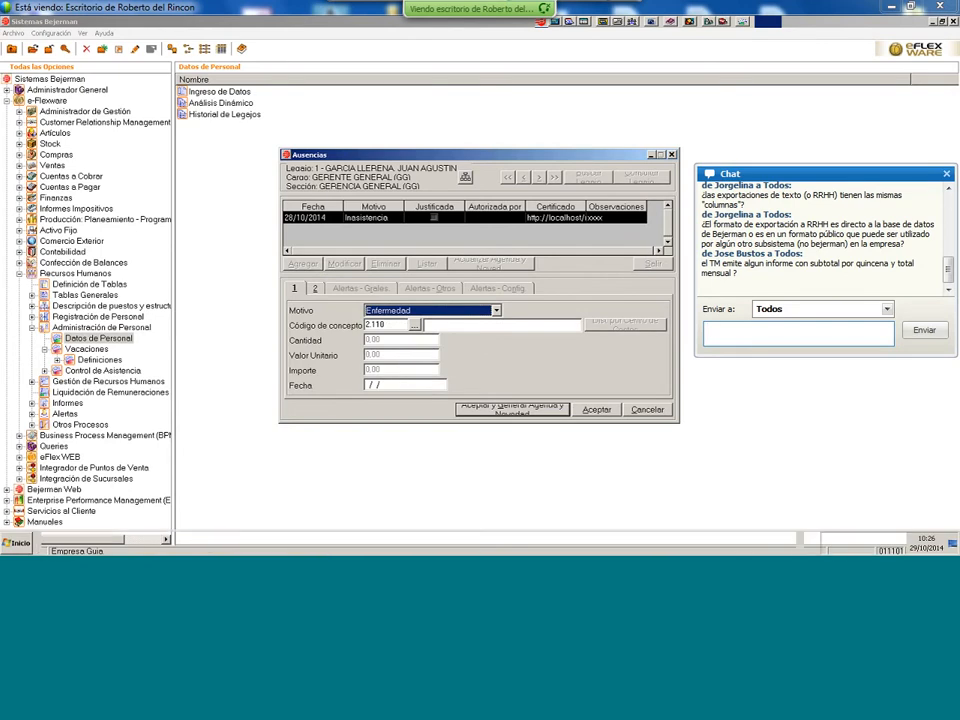
left_click(314, 289)
left_click(295, 289)
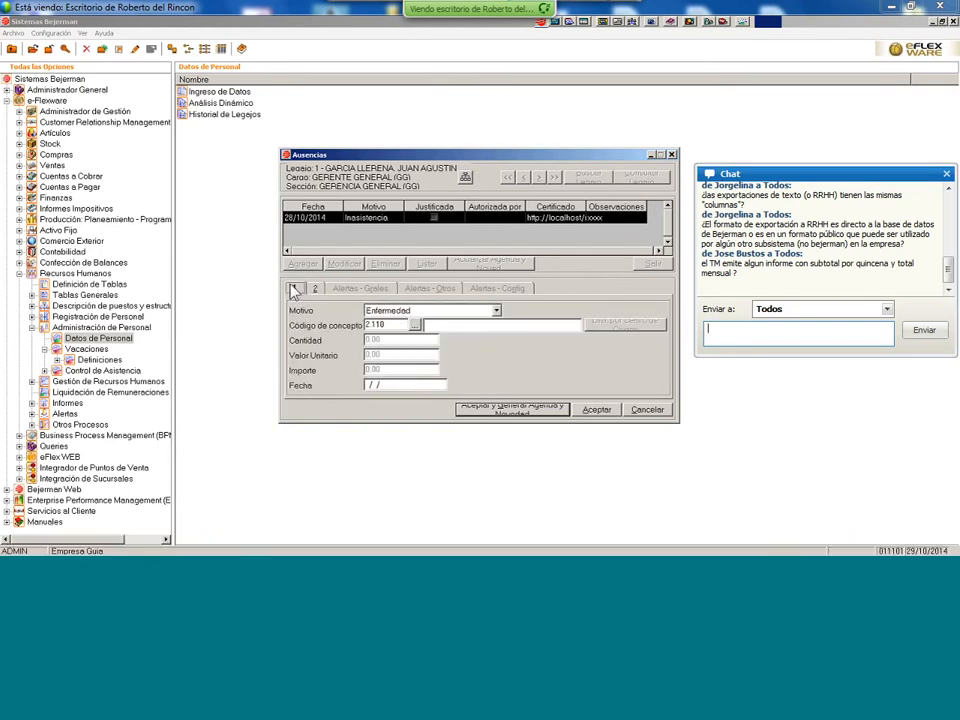
left_click(315, 289)
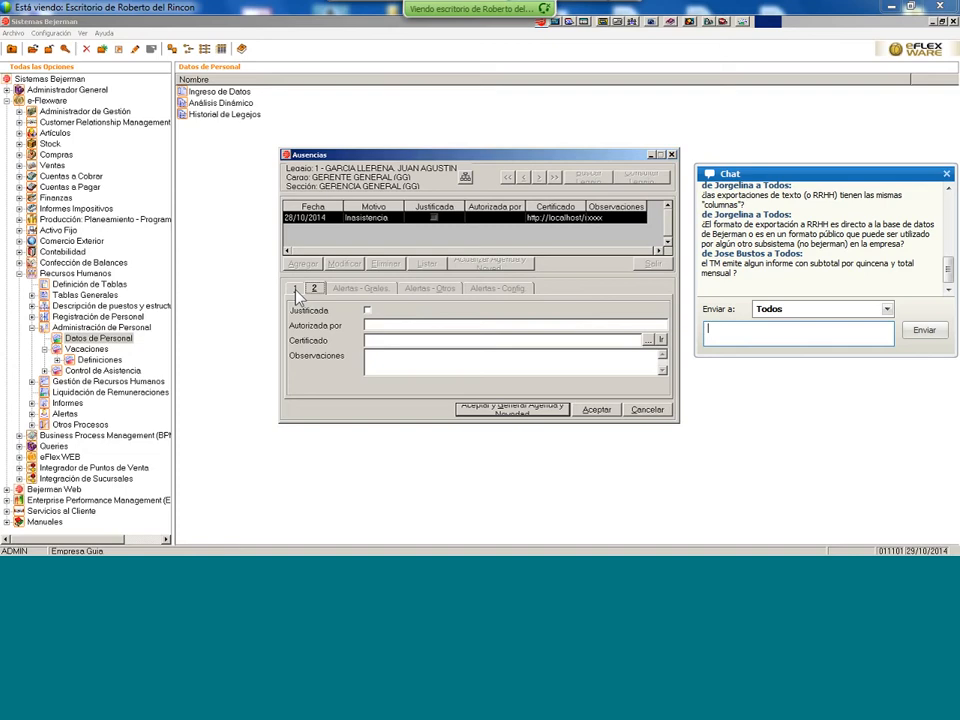
left_click(376, 340)
- Review the new entry's two tabs, then cancel the unsaved Enfermedad absence
left_click(297, 289)
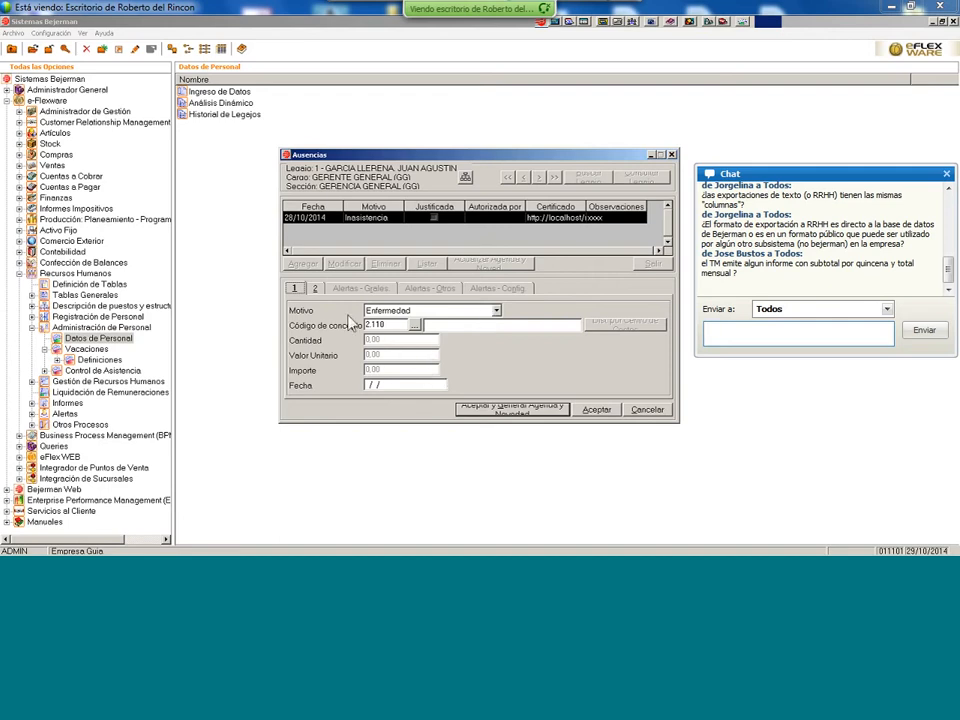
left_click(315, 289)
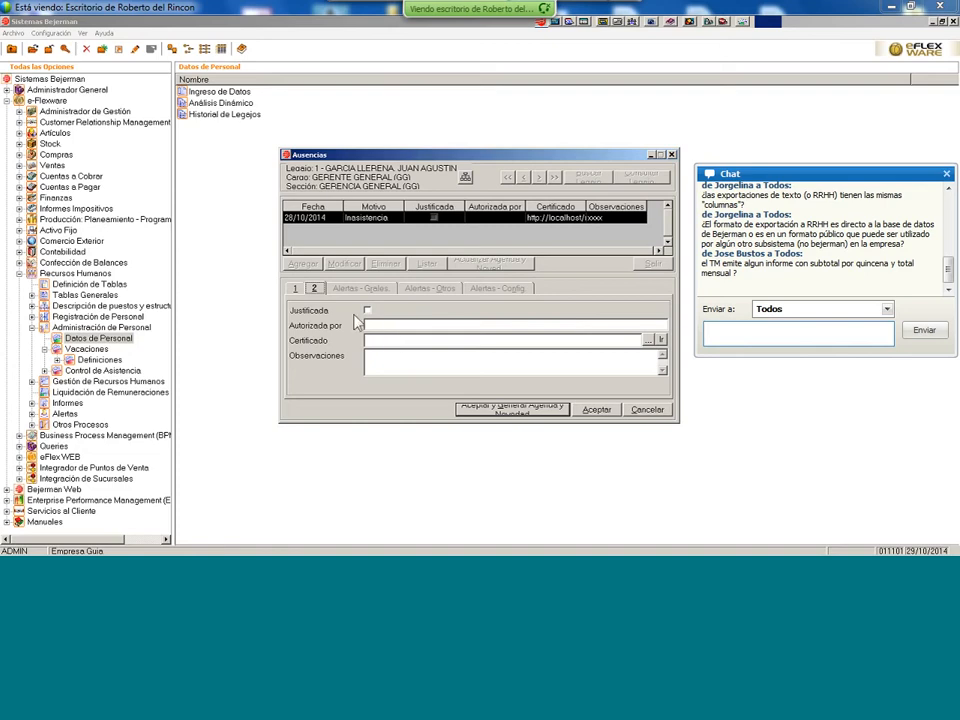
left_click(296, 289)
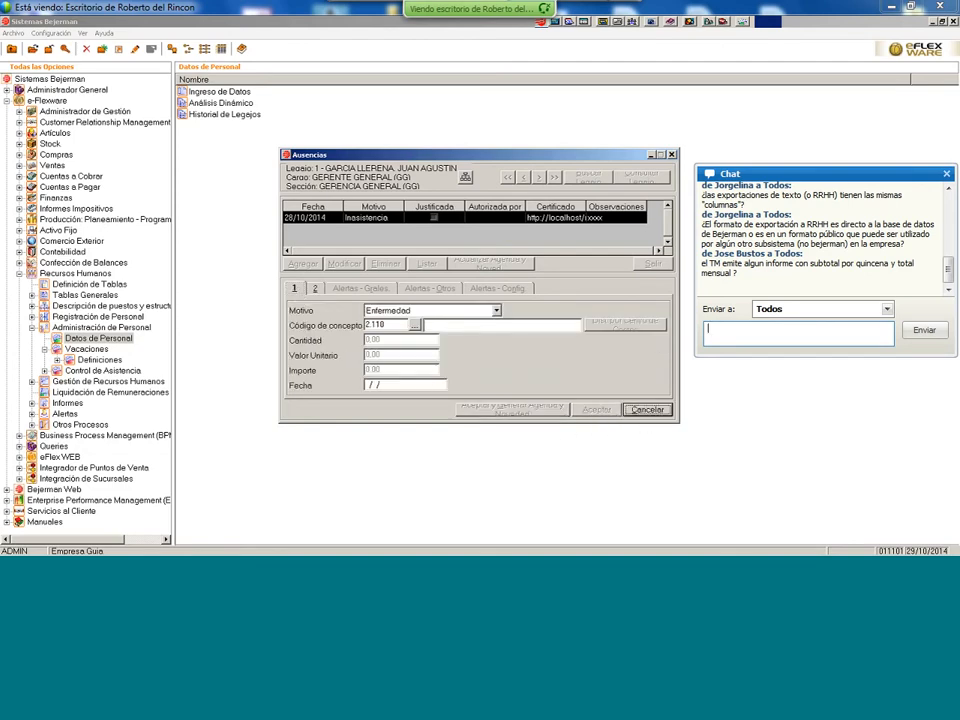
left_click(648, 412)
- Close Ausencias and open the Accidentes de trabajo y enfermedades profesionales table for employee 1
left_click(653, 264)
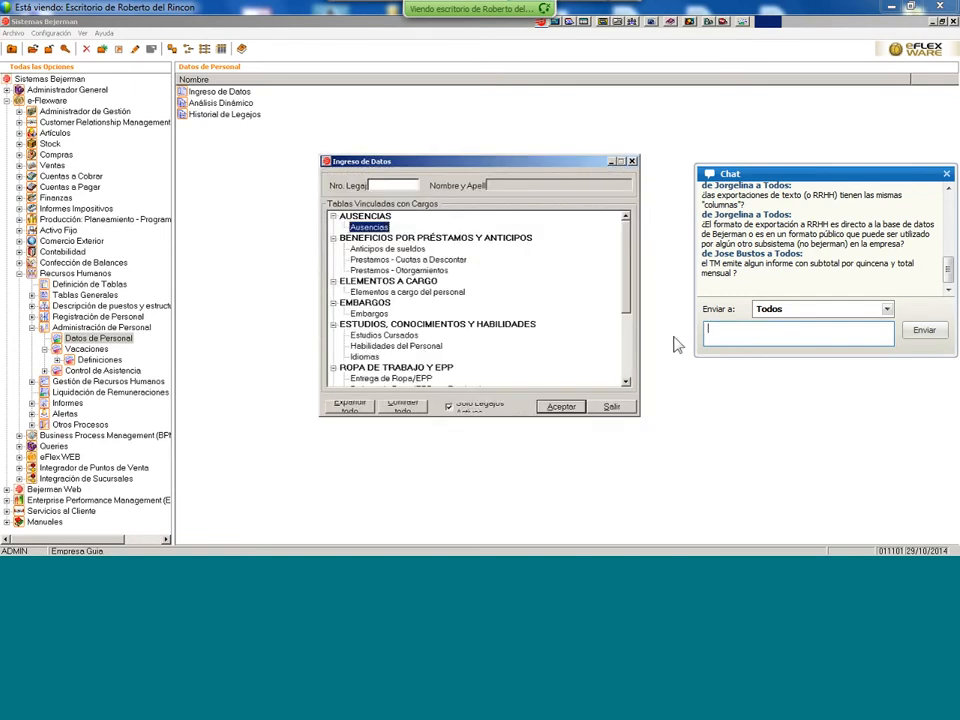
left_click_drag(628, 286, 617, 333)
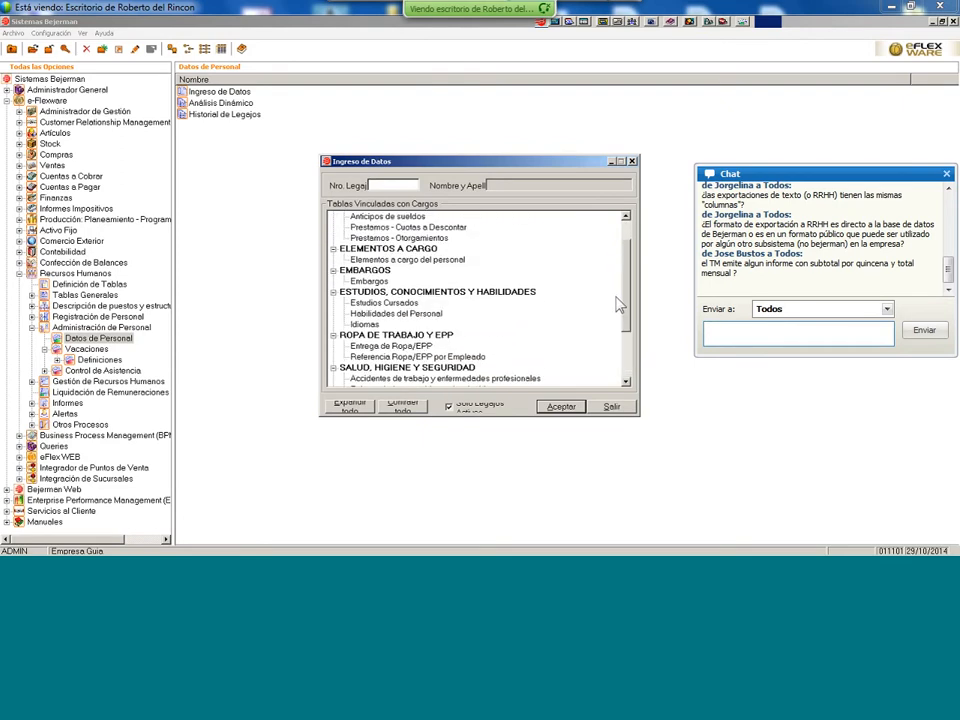
scroll(620, 305, "down", 1)
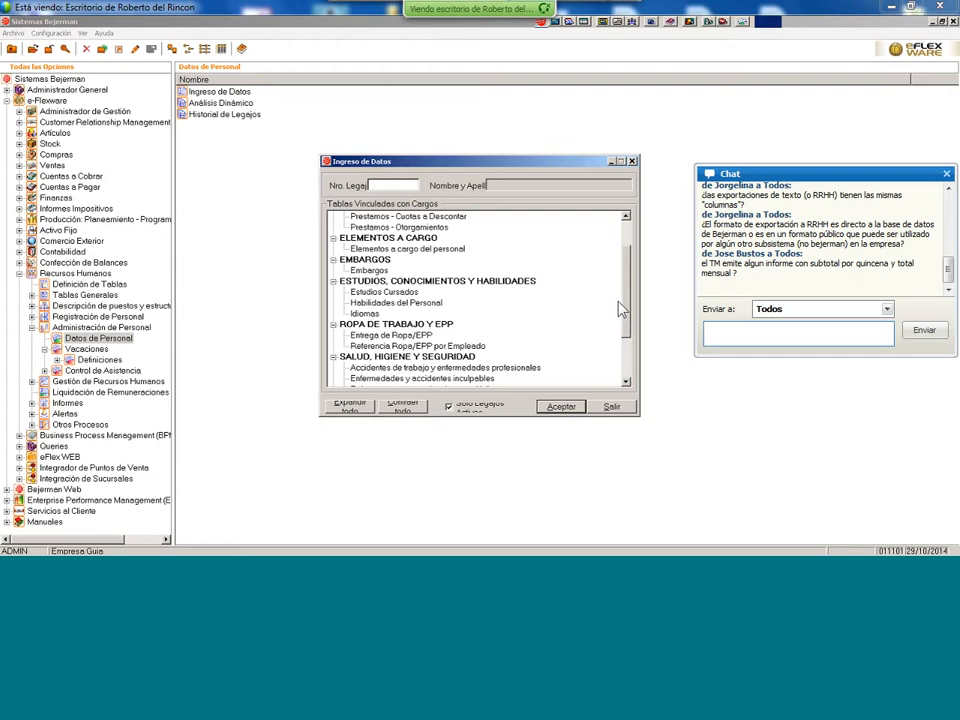
scroll(620, 312, "down", 2)
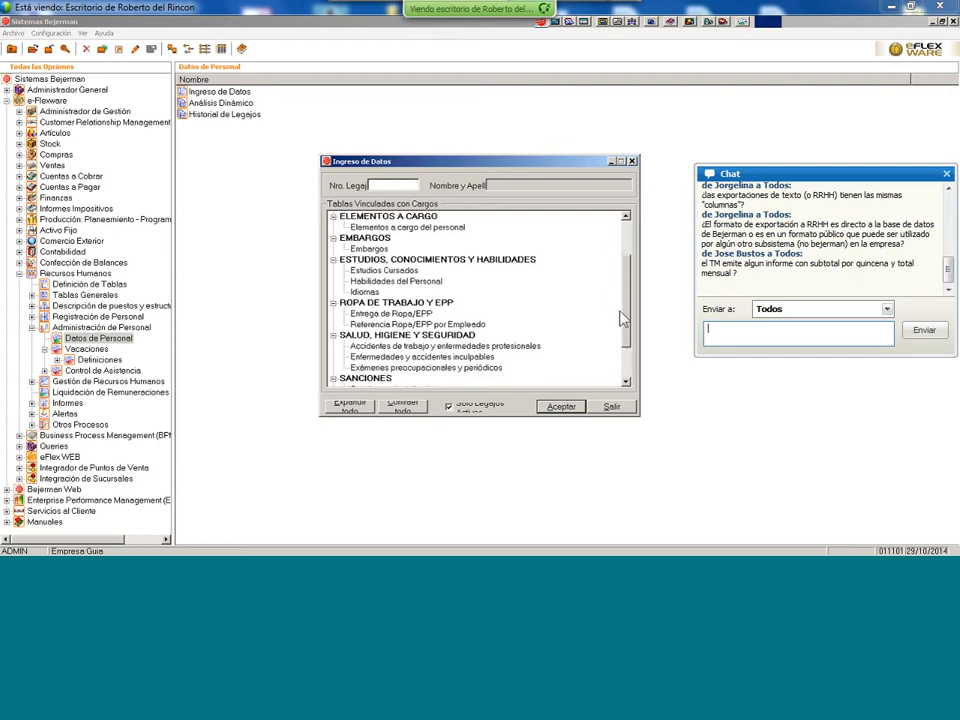
left_click(421, 346)
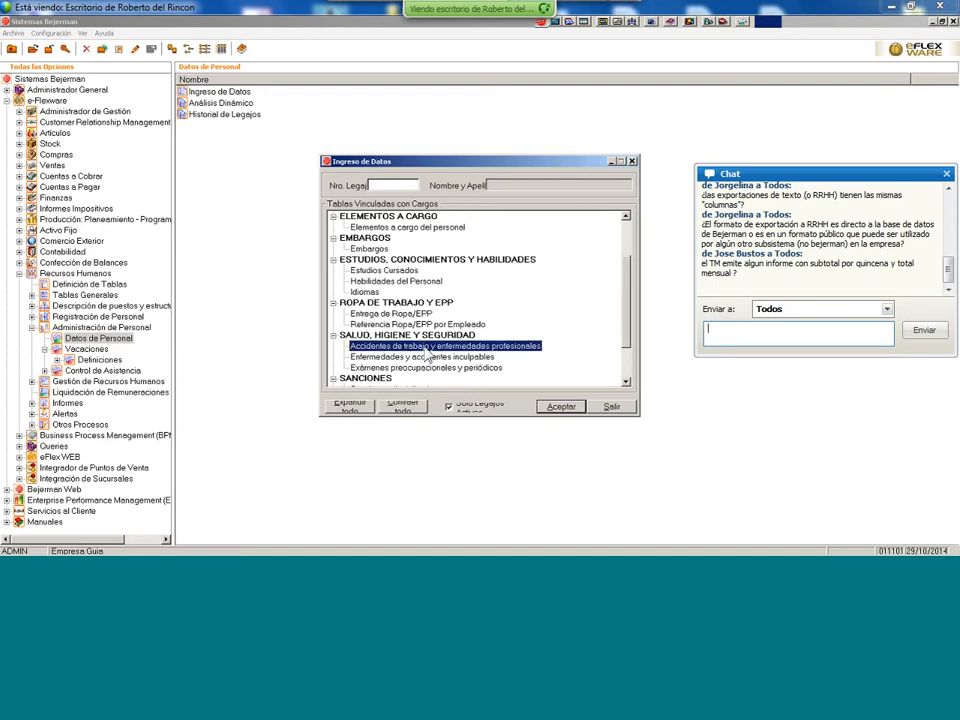
left_click(555, 409)
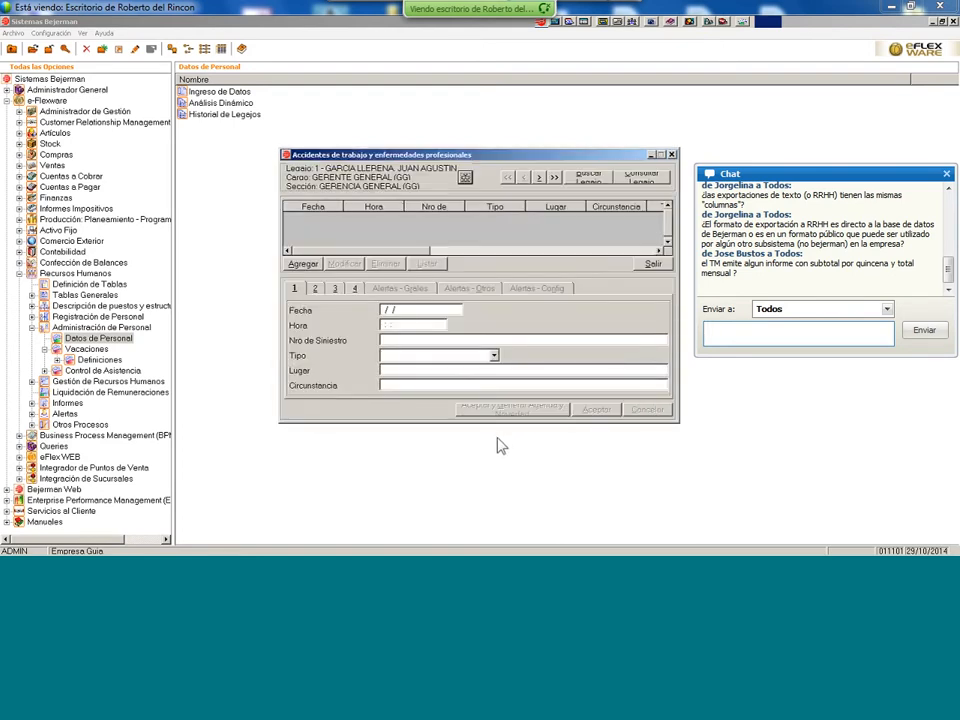
- Add a new accident record of type In itinere and show its witness and cause tab
left_click(315, 290)
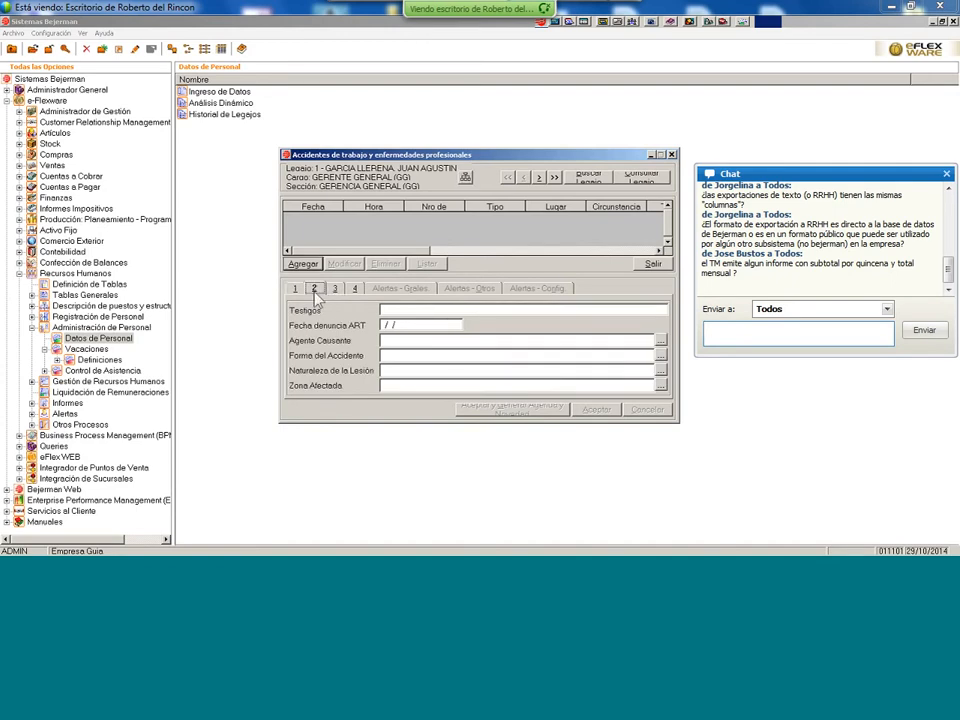
left_click(295, 288)
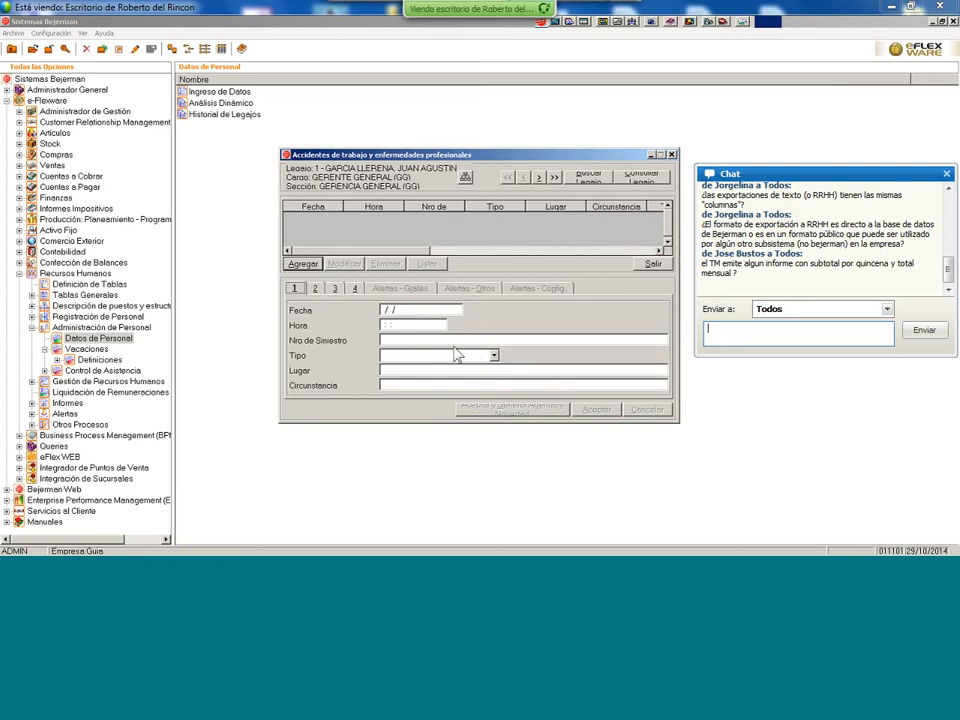
left_click(319, 263)
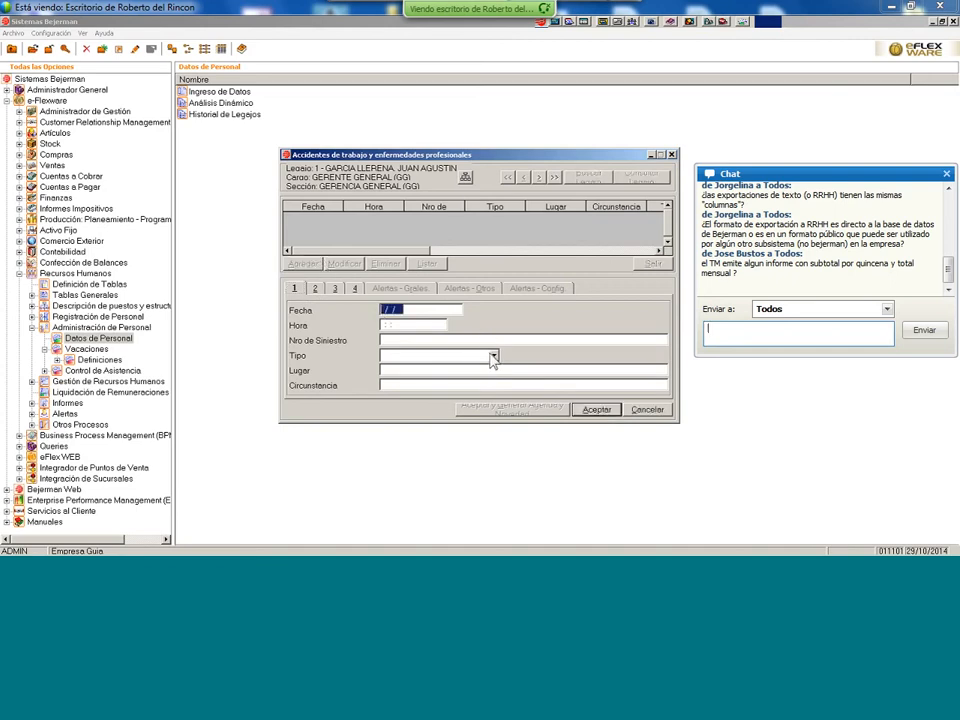
left_click(492, 357)
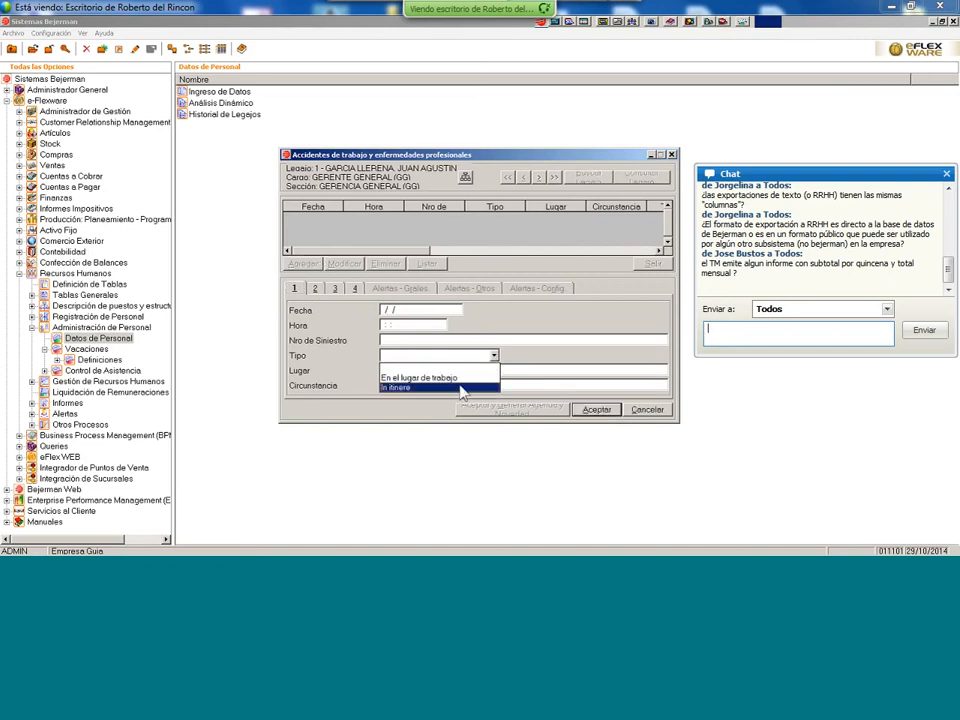
left_click(456, 388)
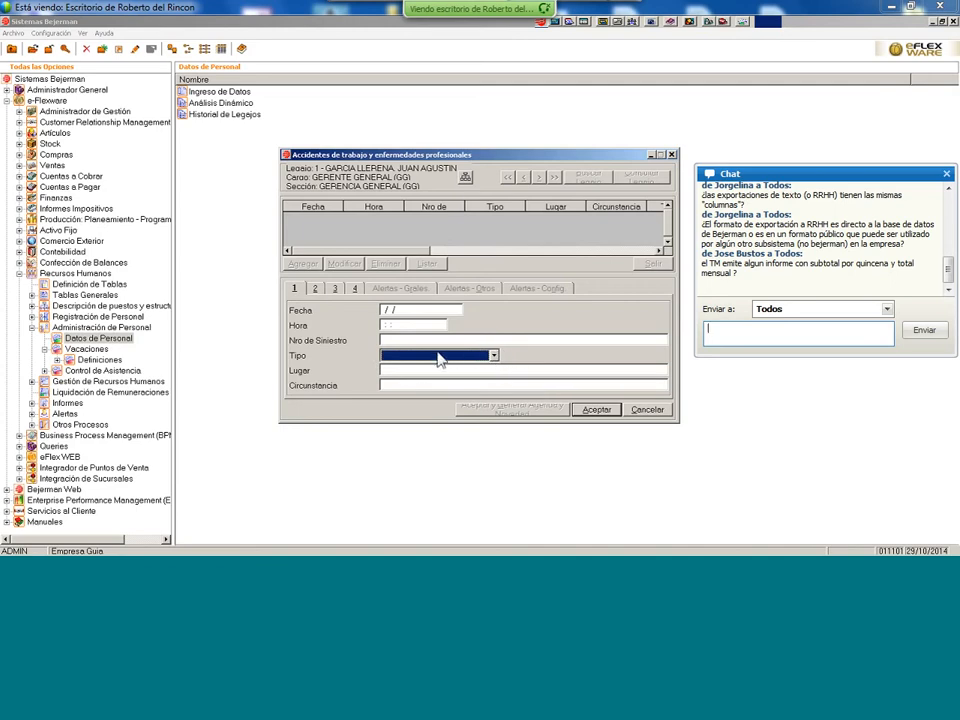
left_click(314, 288)
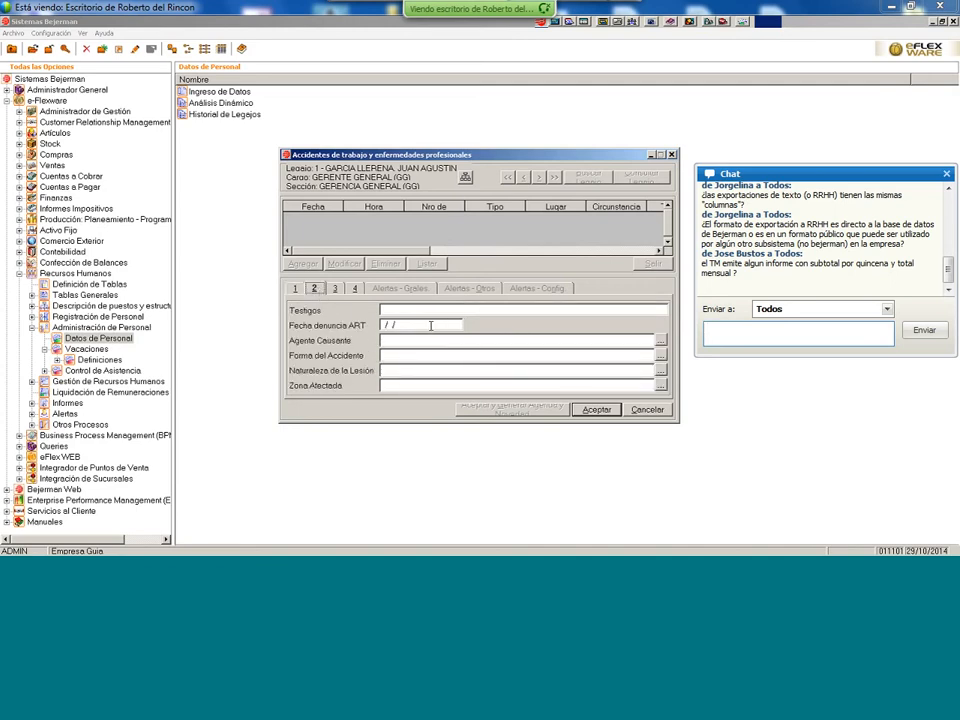
left_click(660, 342)
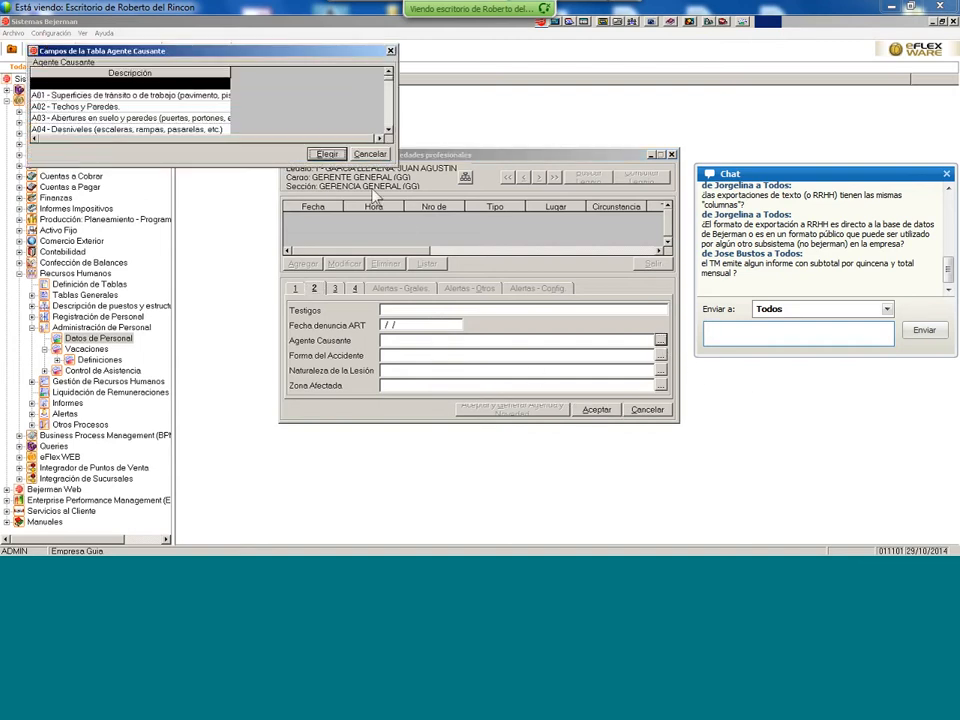
left_click(388, 131)
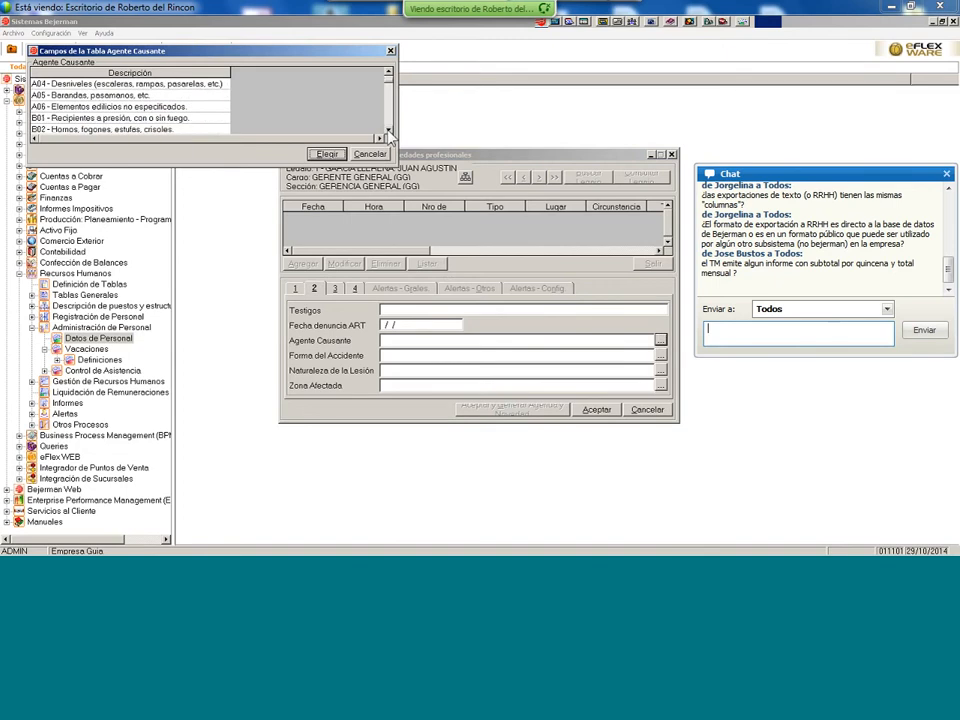
left_click(388, 131)
left_click(388, 131)
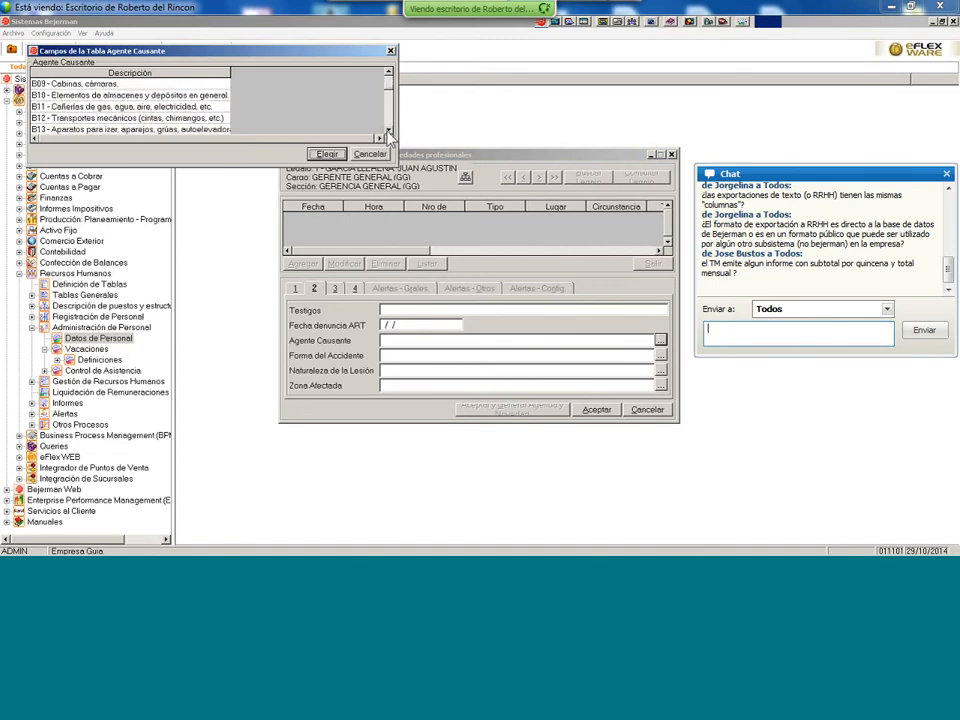
left_click_drag(389, 87, 384, 51)
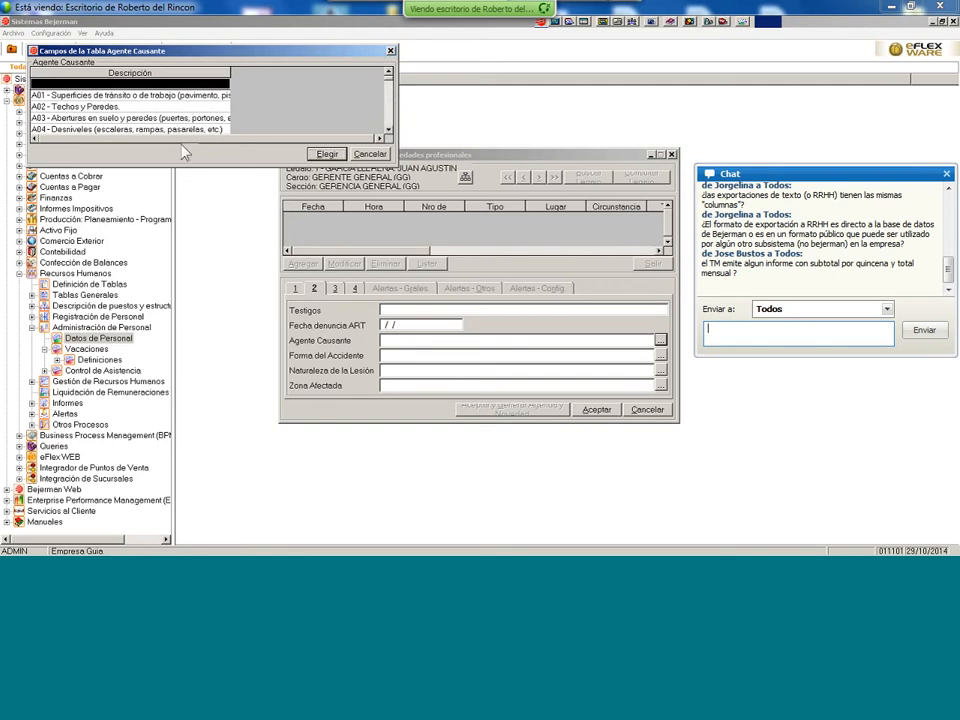
scroll(141, 103, "down", 7)
scroll(125, 117, "down", 15)
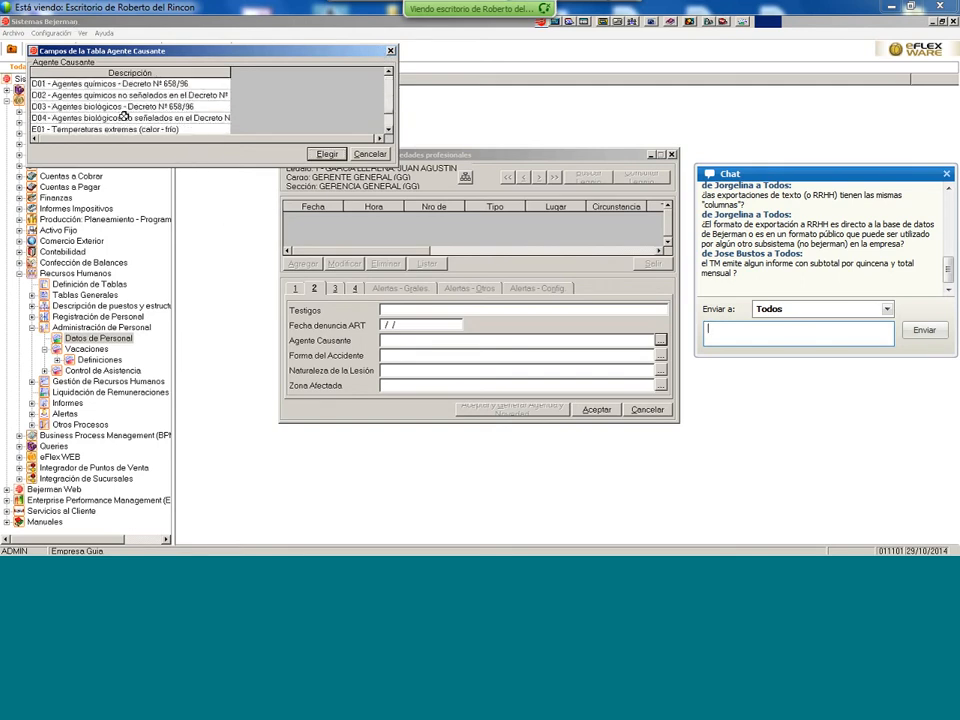
left_click(369, 154)
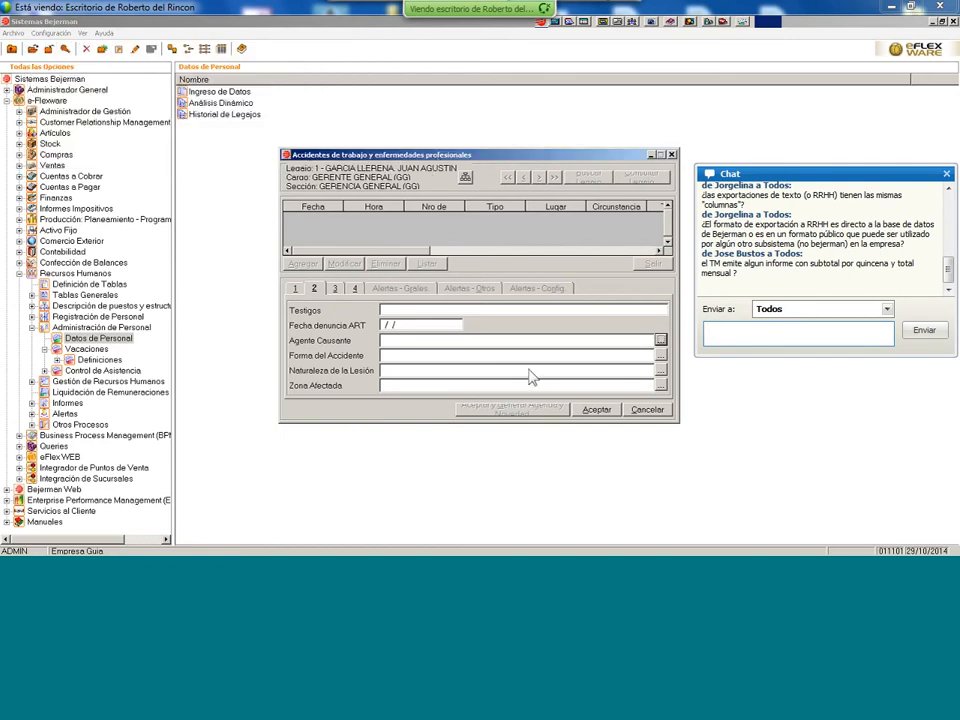
- Check the medical-report and refund tabs, then discard the new work-accident record and close its table
left_click(336, 289)
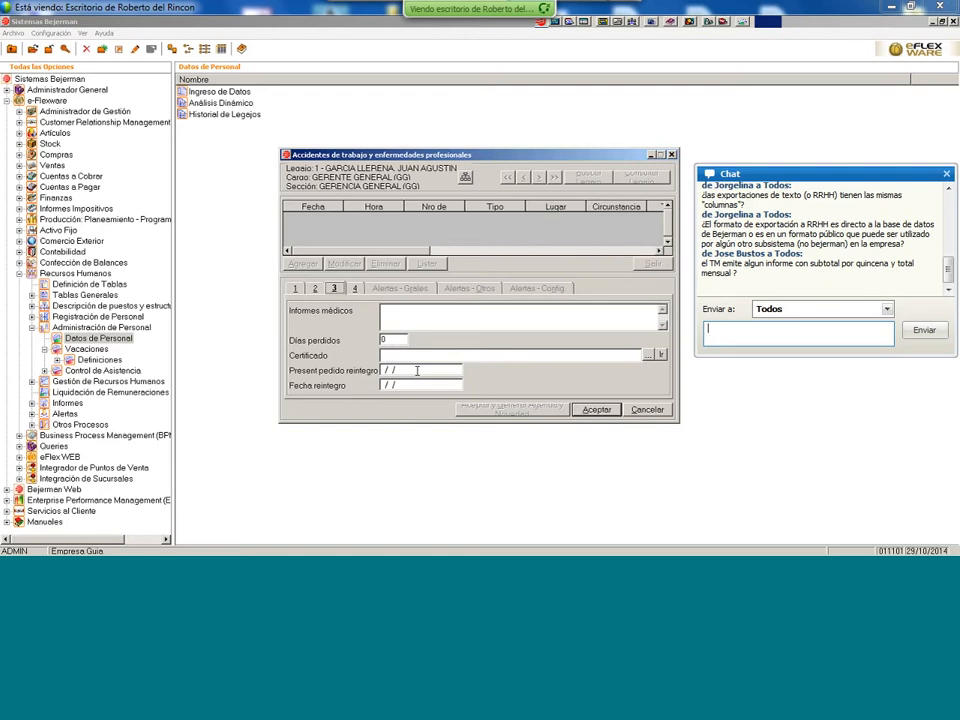
left_click(354, 291)
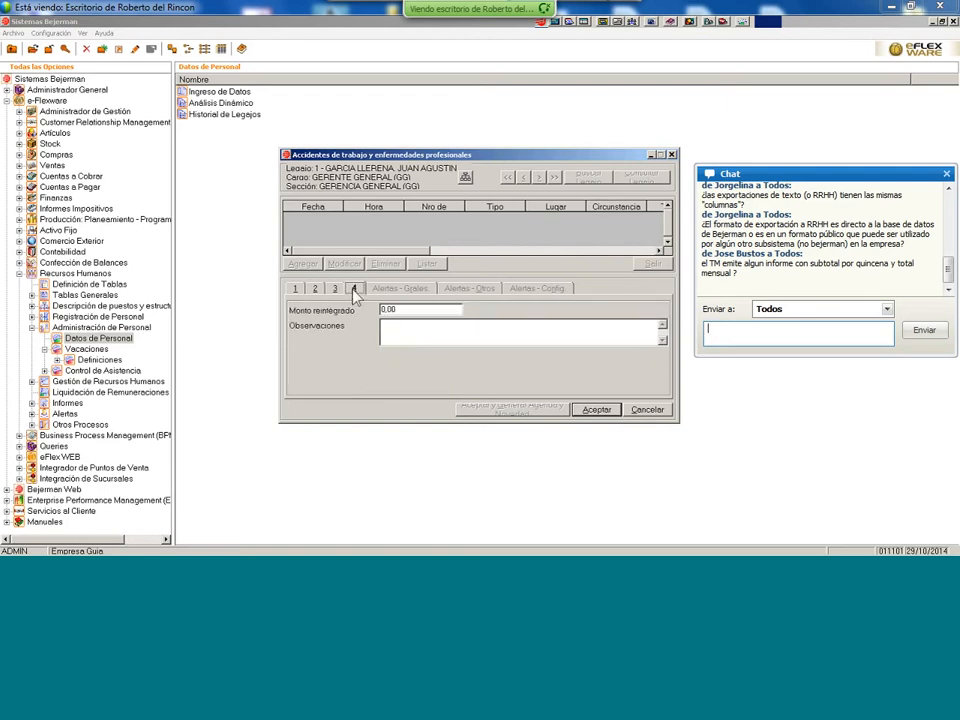
left_click(645, 414)
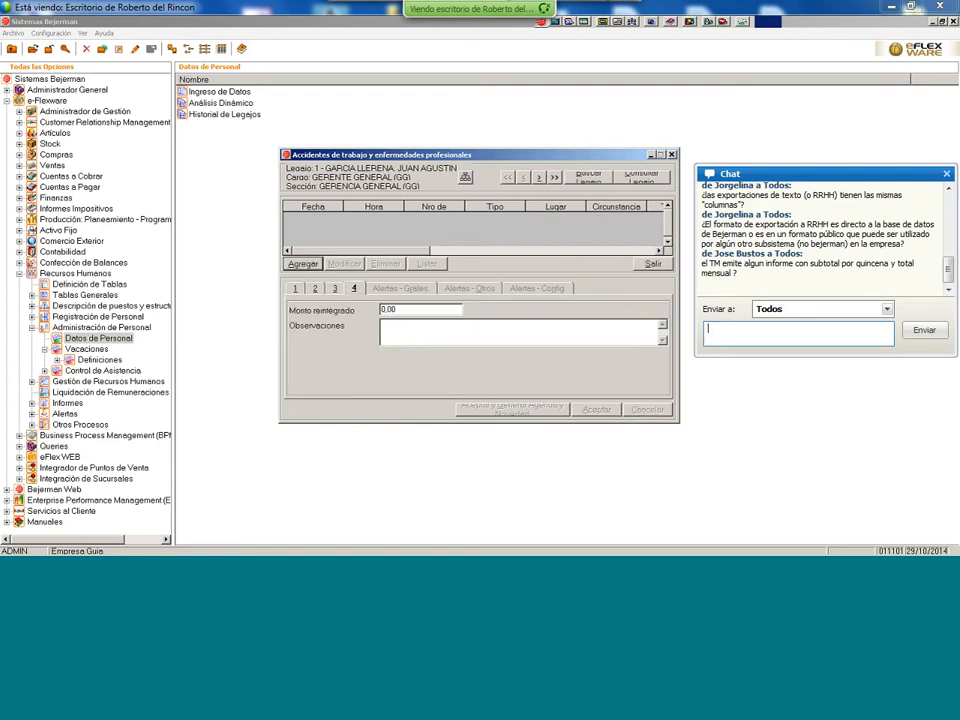
left_click(664, 267)
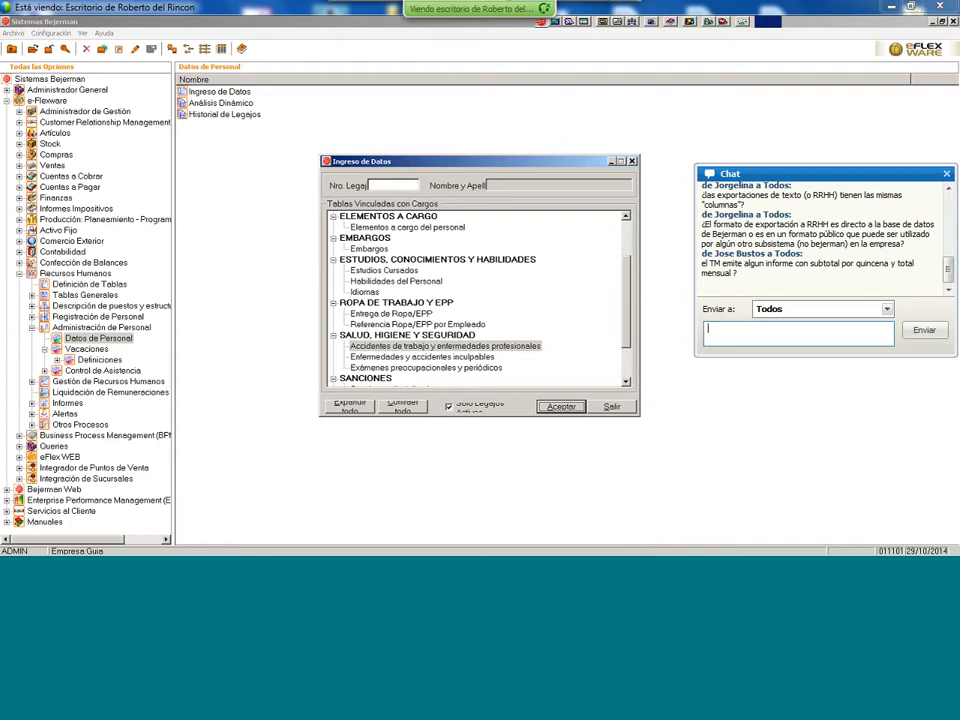
- Look over the Enfermedades y accidentes inculpables table, then close the data entry window
left_click(489, 359)
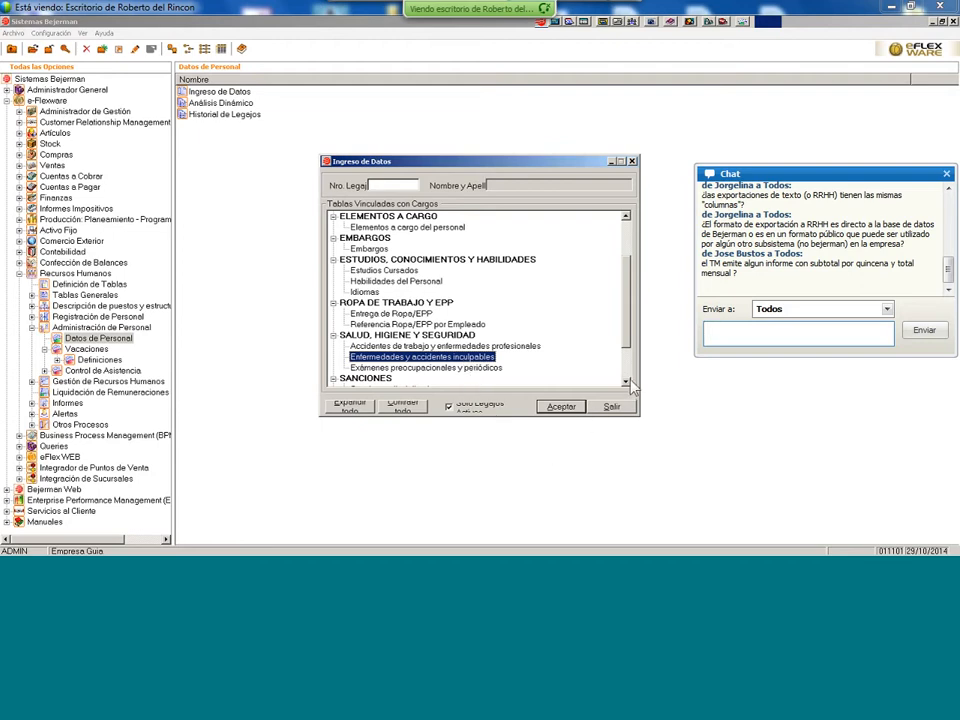
scroll(628, 382, "down", 5)
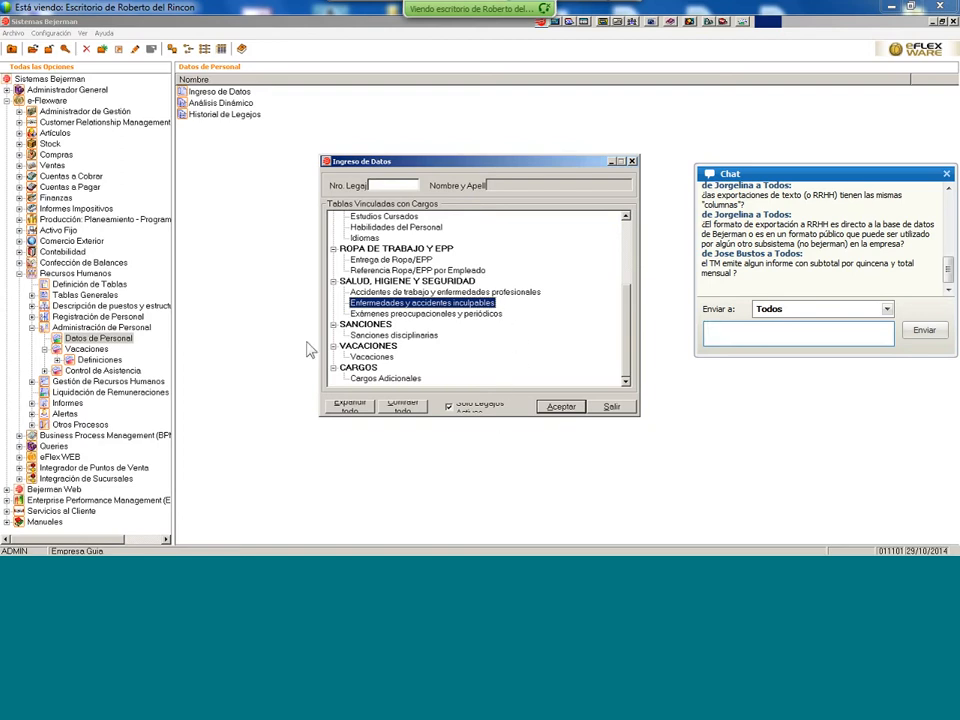
left_click(612, 407)
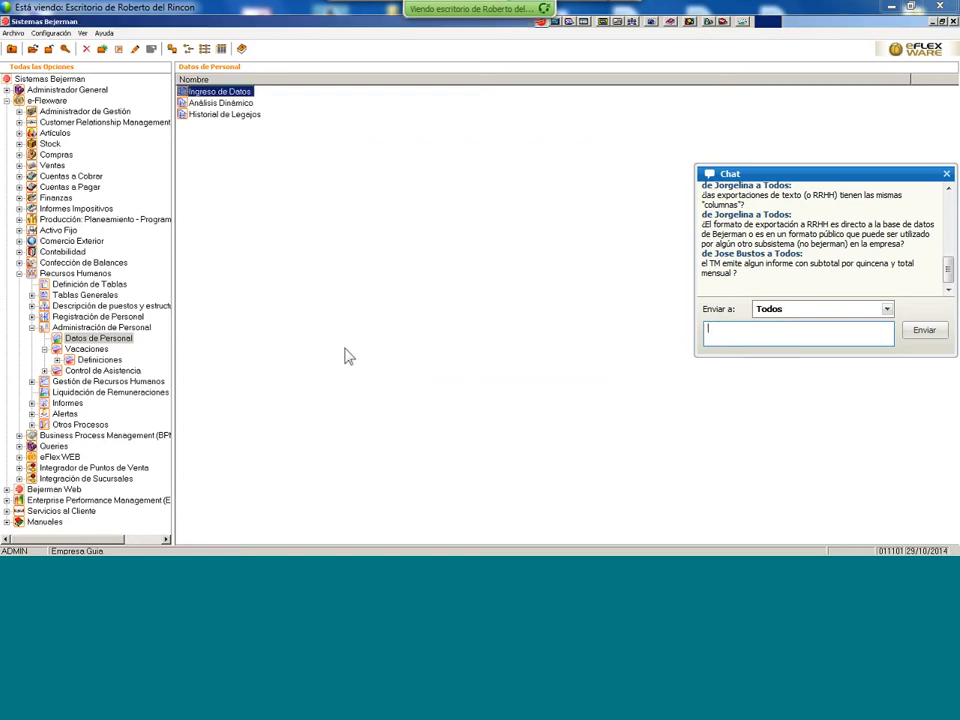
- Review the Ley 20744 vacation-calculation definition, then list all Vacaciones options
left_click(99, 350)
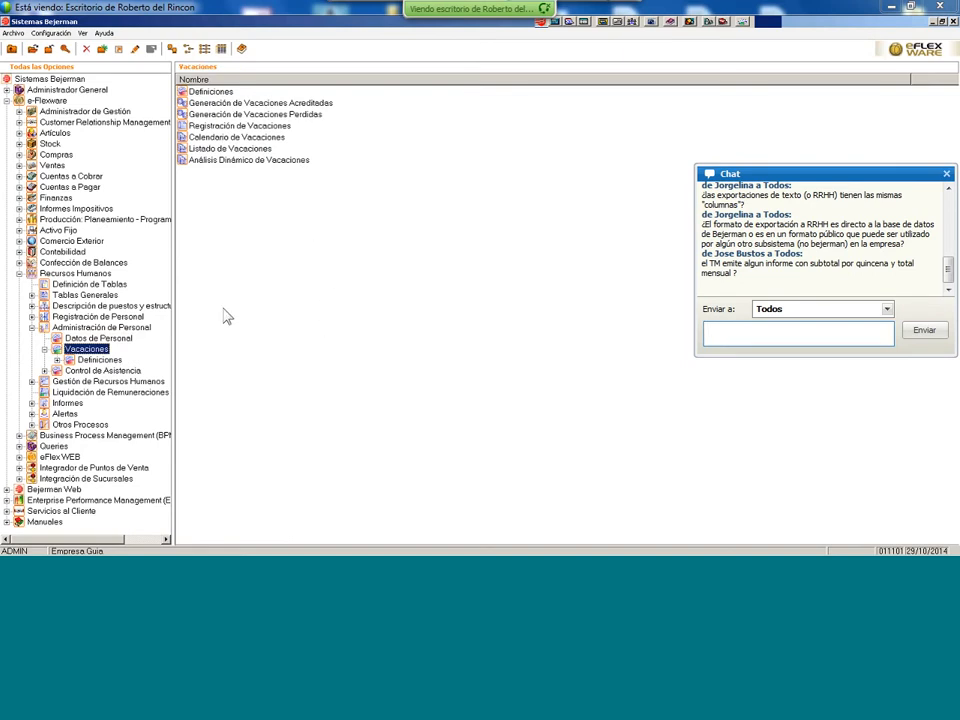
double_click(210, 94)
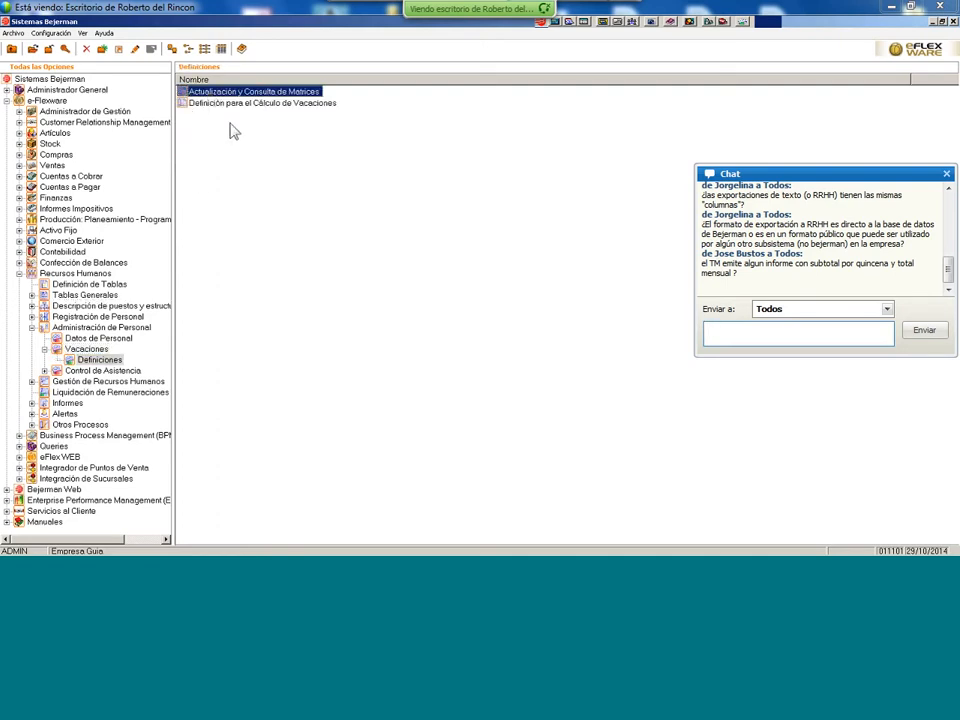
left_click(285, 106)
double_click(284, 106)
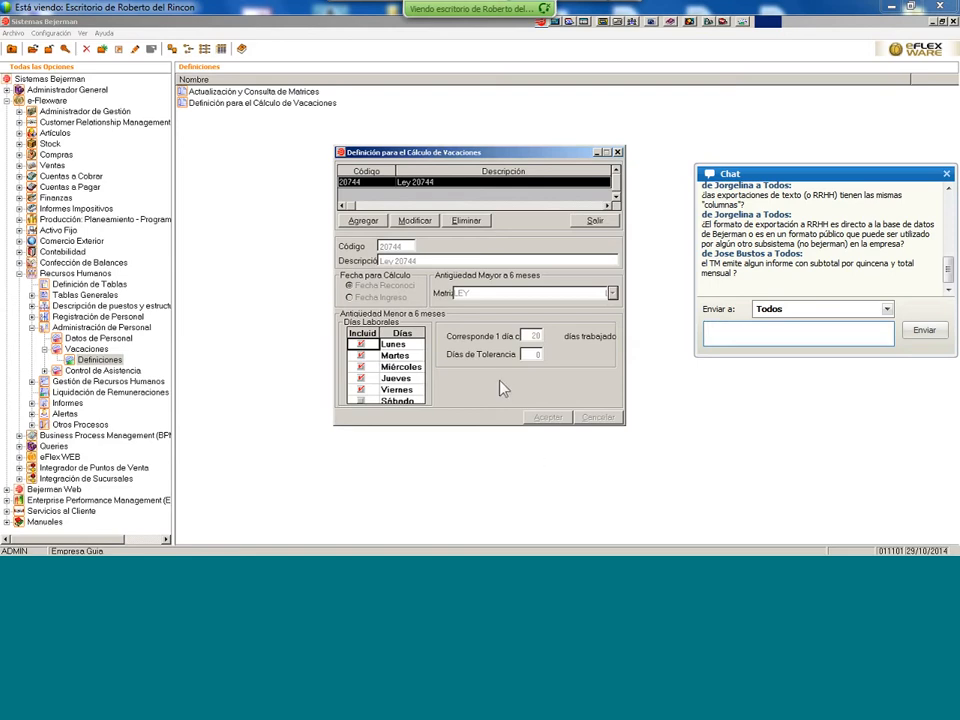
left_click(598, 220)
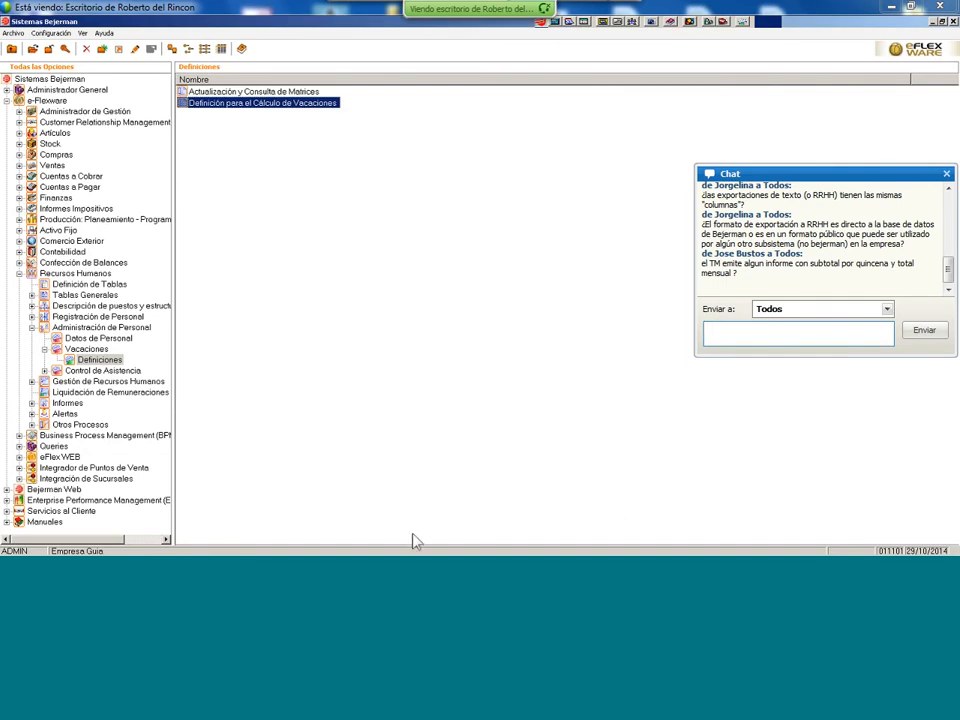
left_click(90, 349)
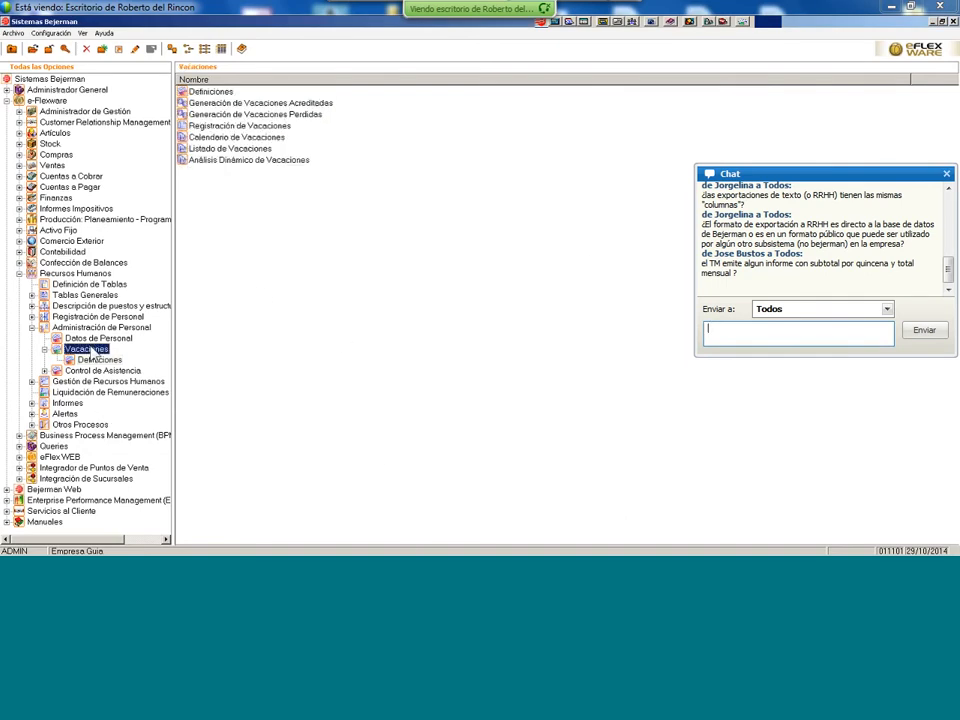
left_click(286, 105)
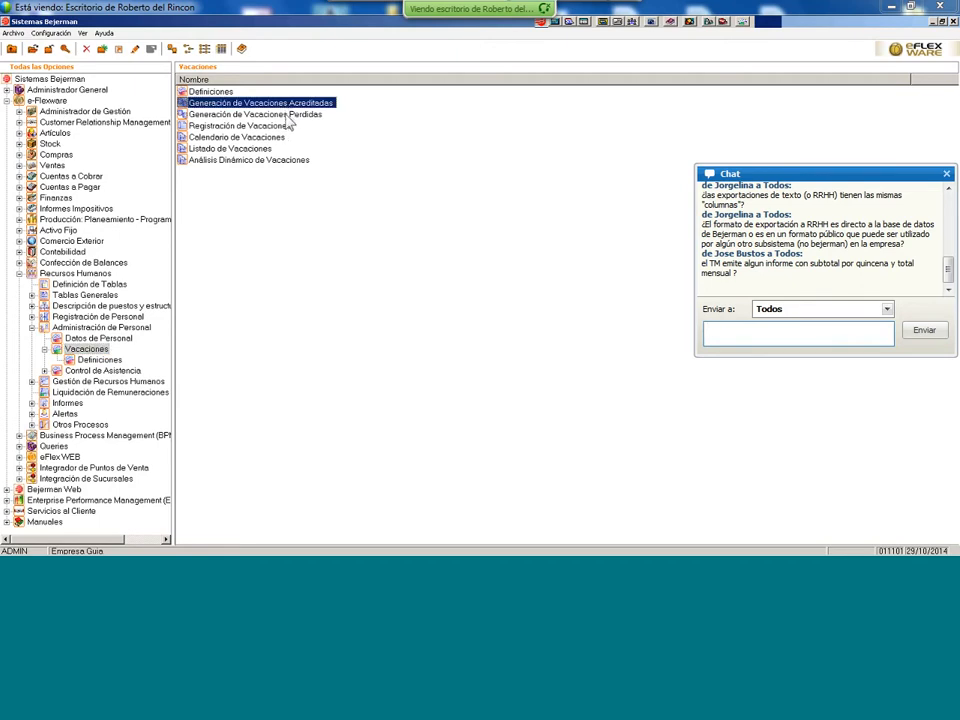
left_click(288, 114)
left_click(286, 105)
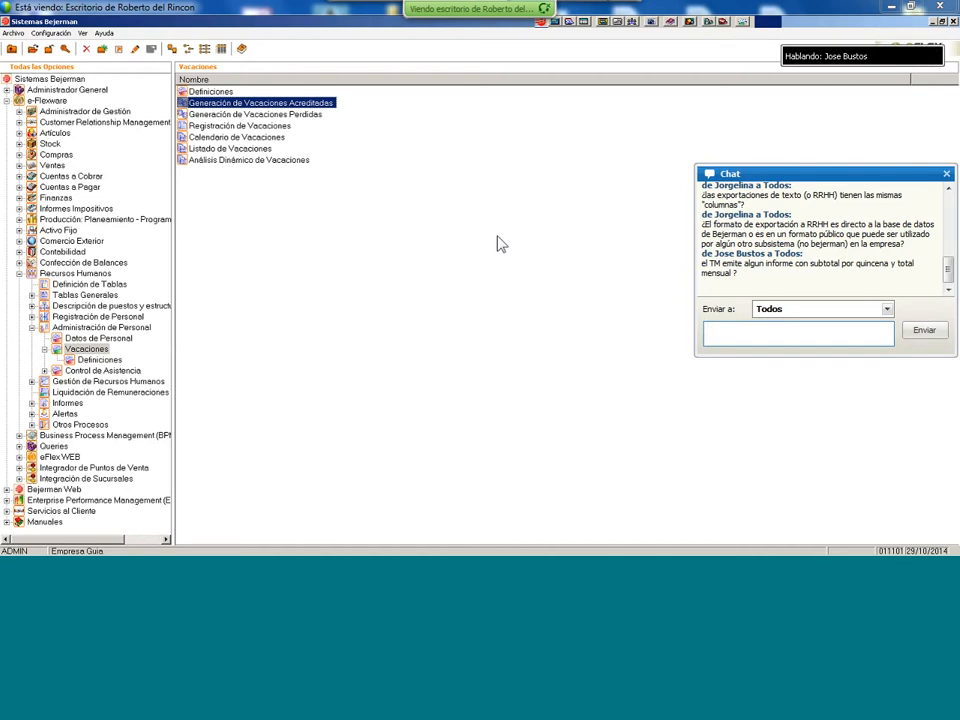
mouse_move(739, 553)
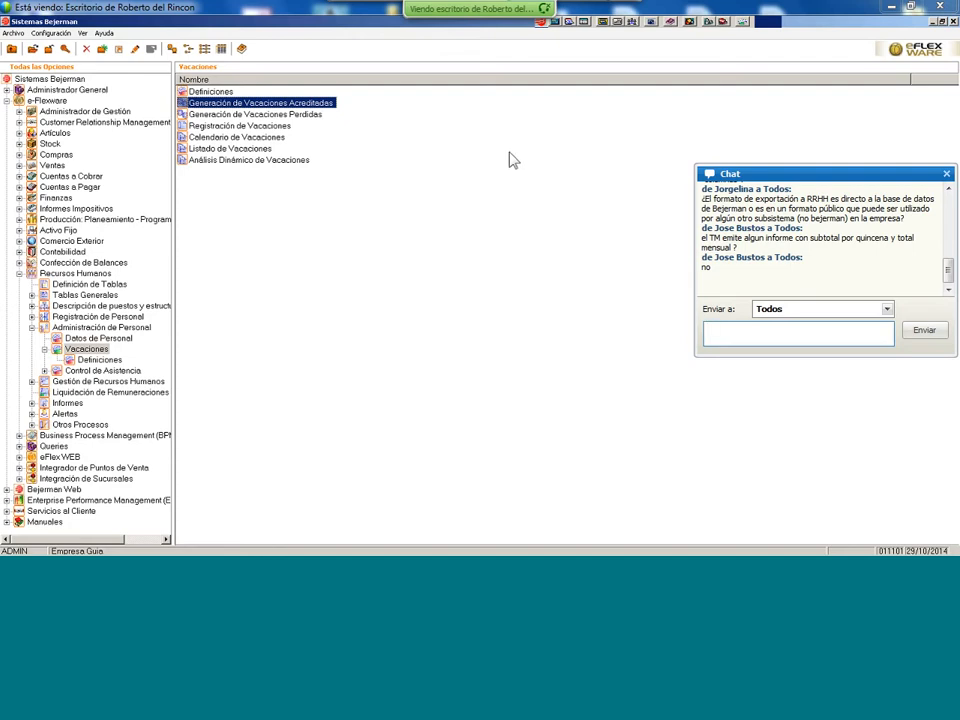
double_click(312, 104)
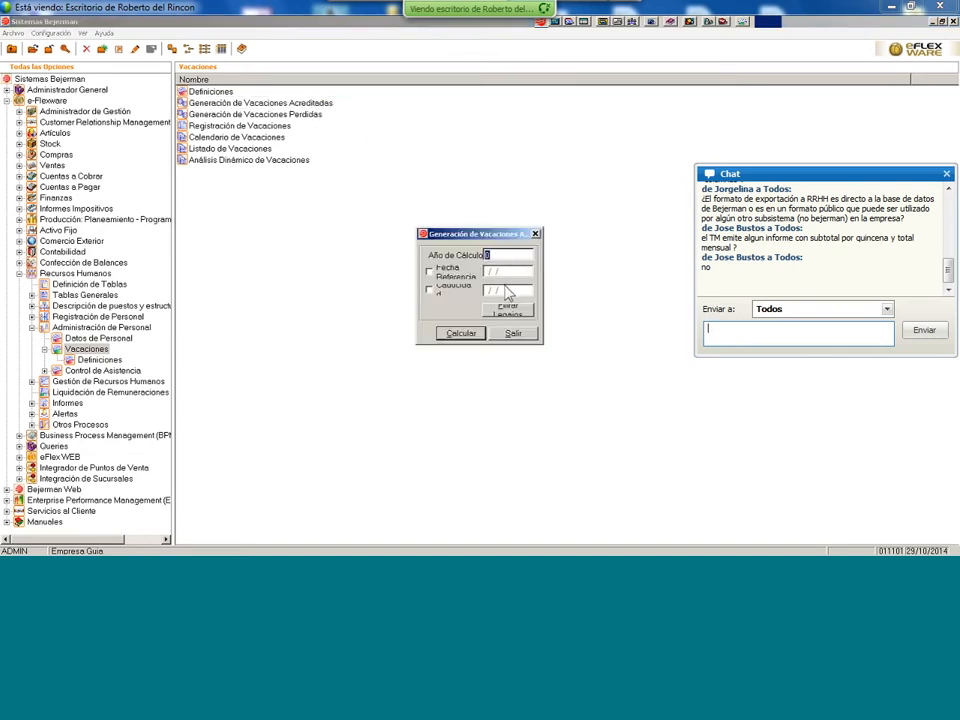
left_click(514, 333)
left_click(535, 327)
left_click(535, 234)
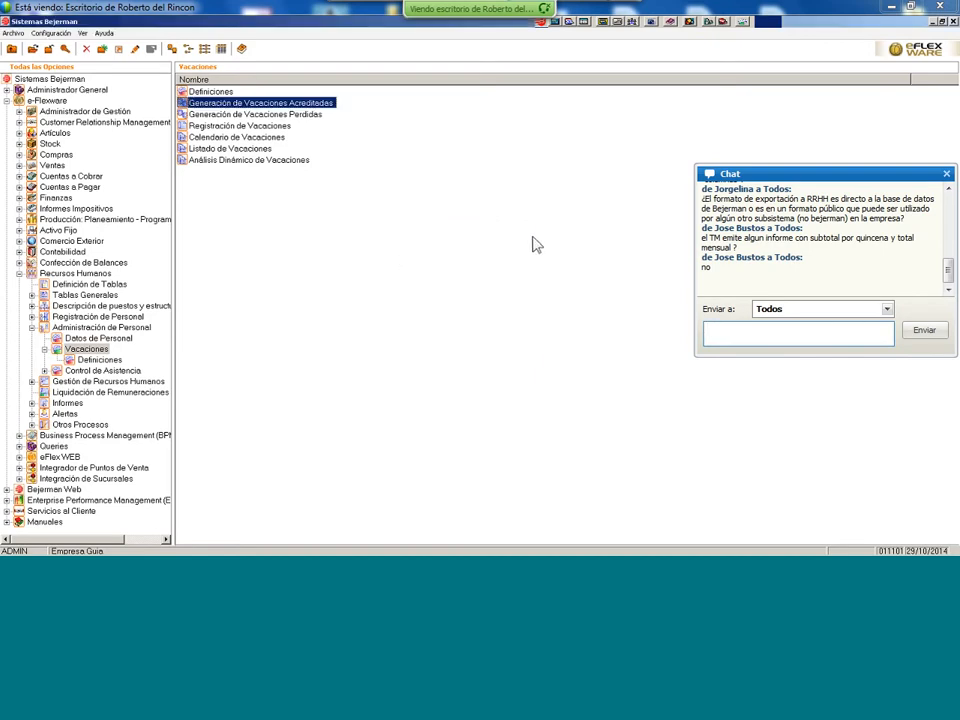
left_click(316, 116)
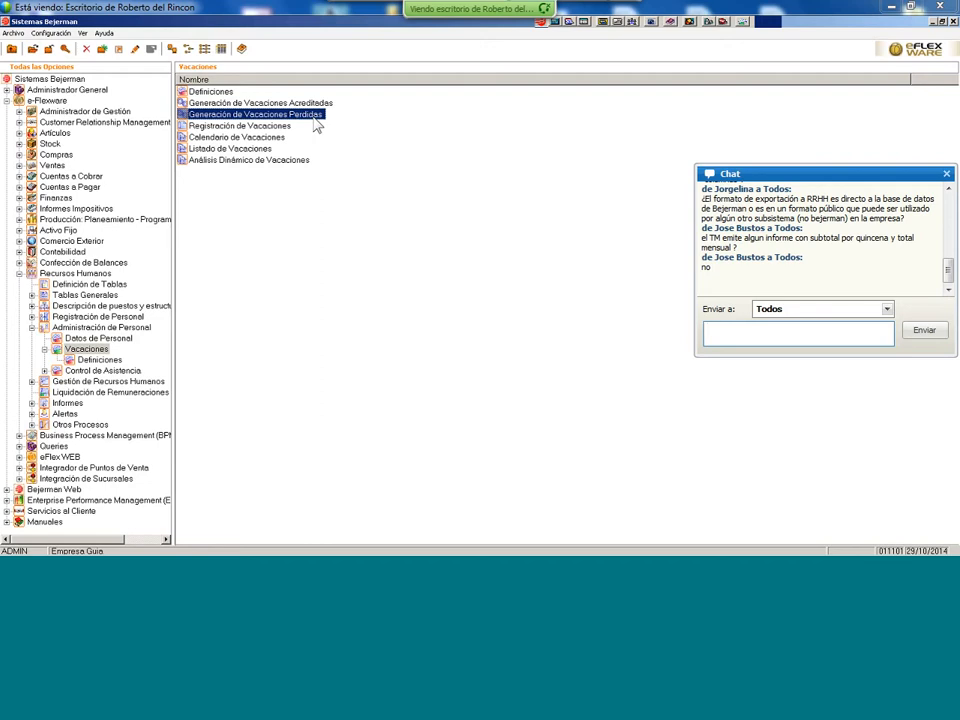
left_click(230, 126)
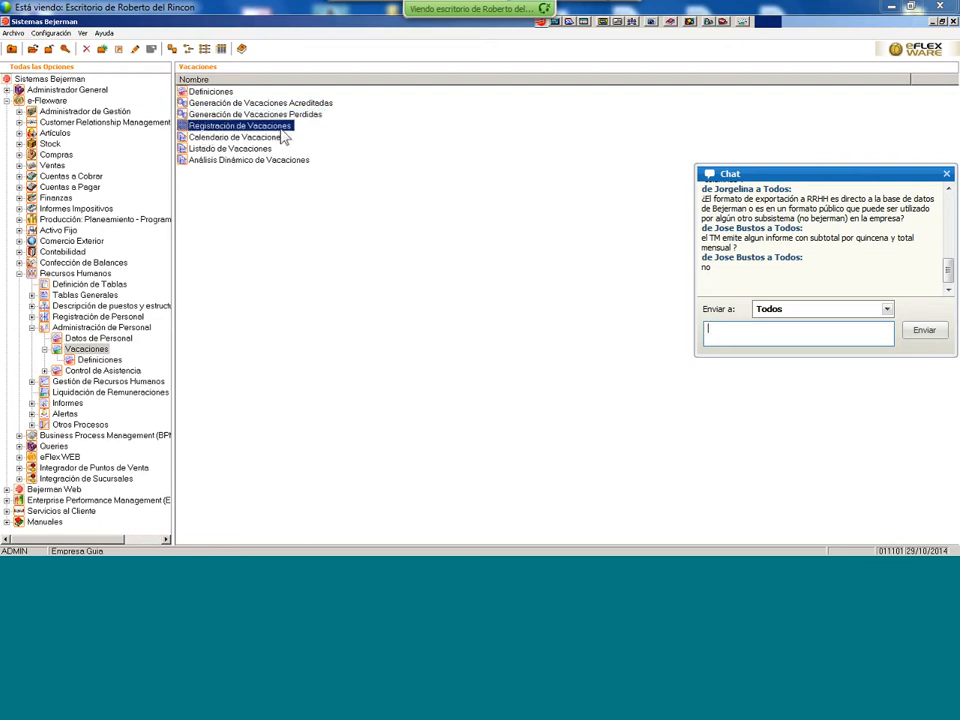
- Open the employee vacation register and start a new Tomadas record
double_click(283, 129)
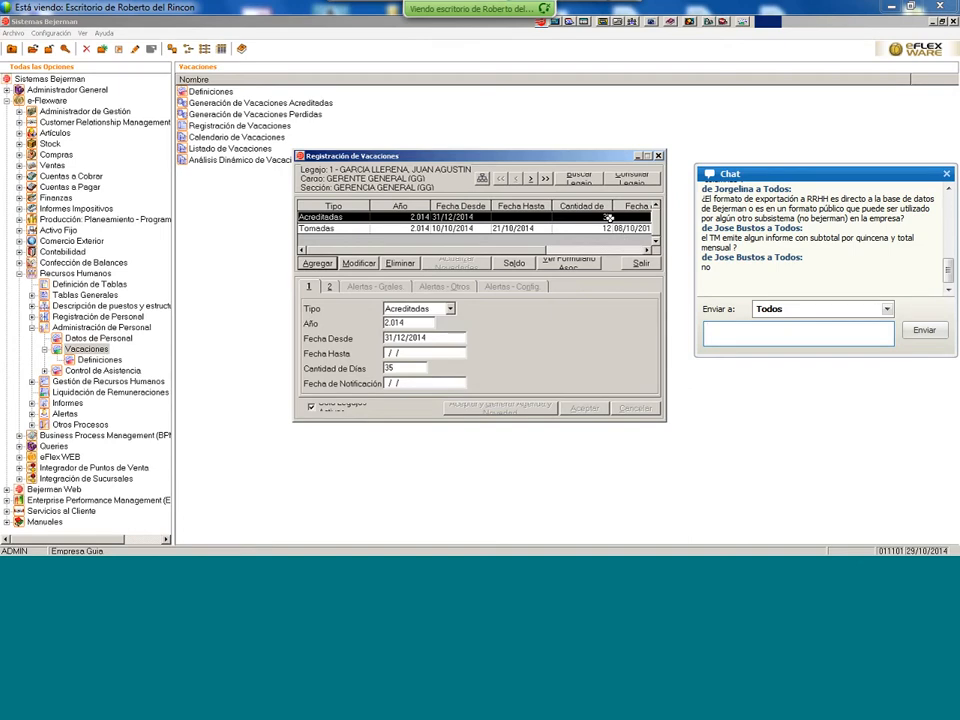
left_click(351, 229)
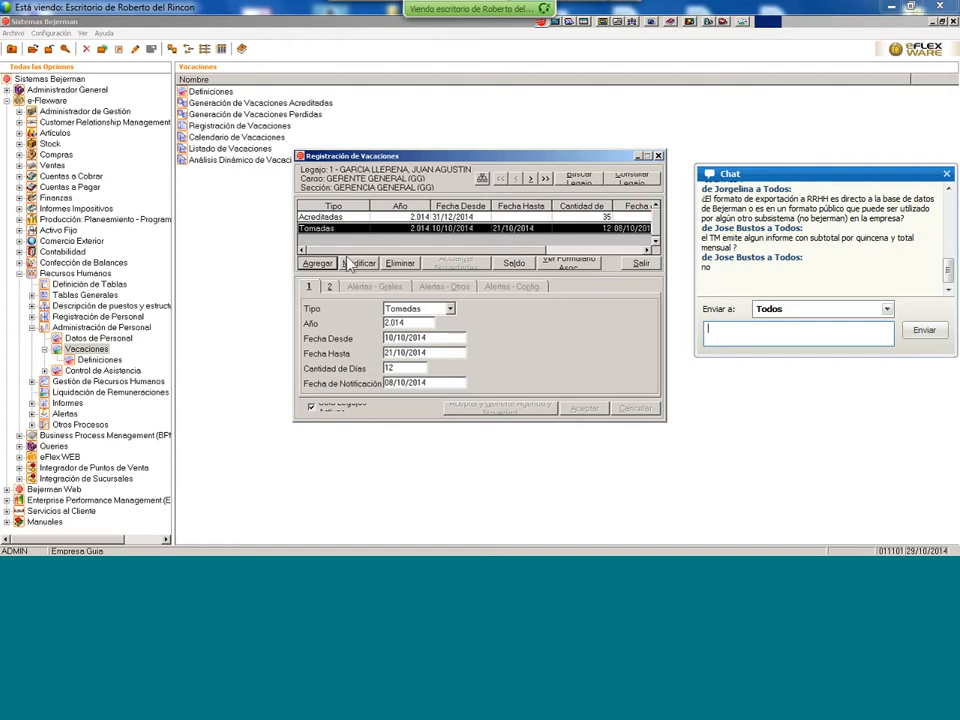
left_click(317, 263)
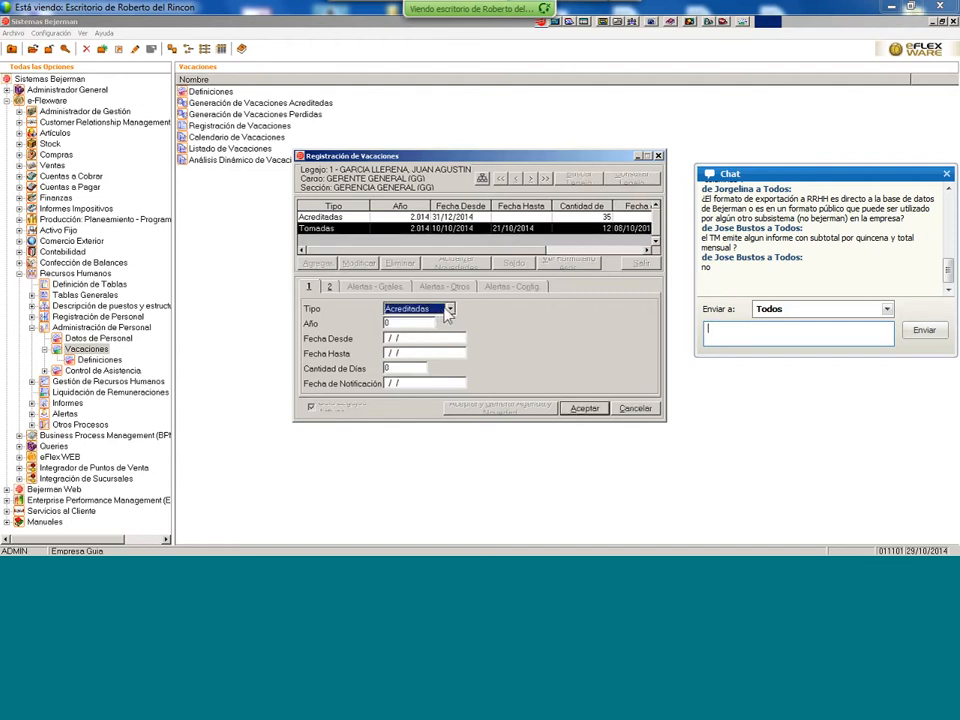
left_click(449, 309)
left_click(420, 342)
- Enter year 2.014 with vacation dates 30/10/2014 to 31/10/2014
left_click(402, 325)
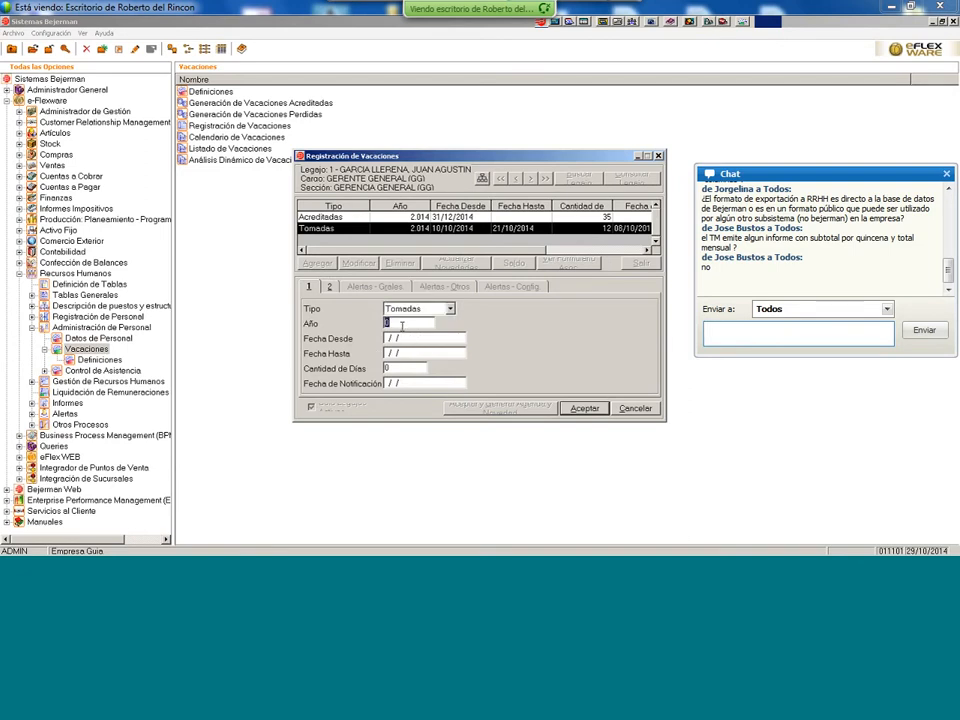
type("2.")
type("014")
key("Tab")
type("30/10/2014")
key("Tab")
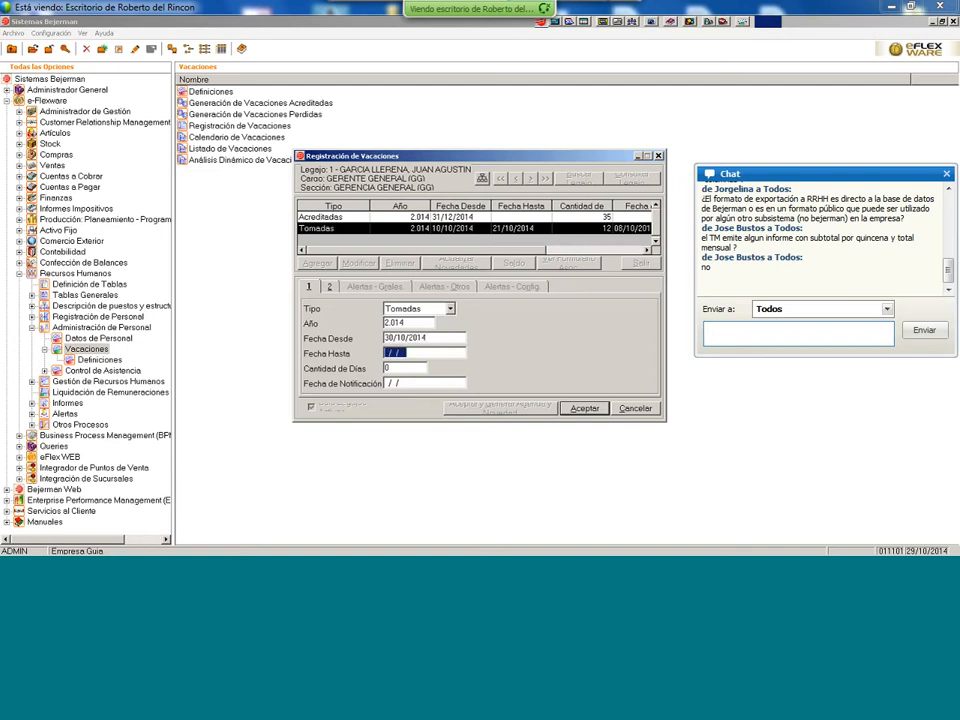
type("31/10/2014")
key("Tab")
left_click(329, 286)
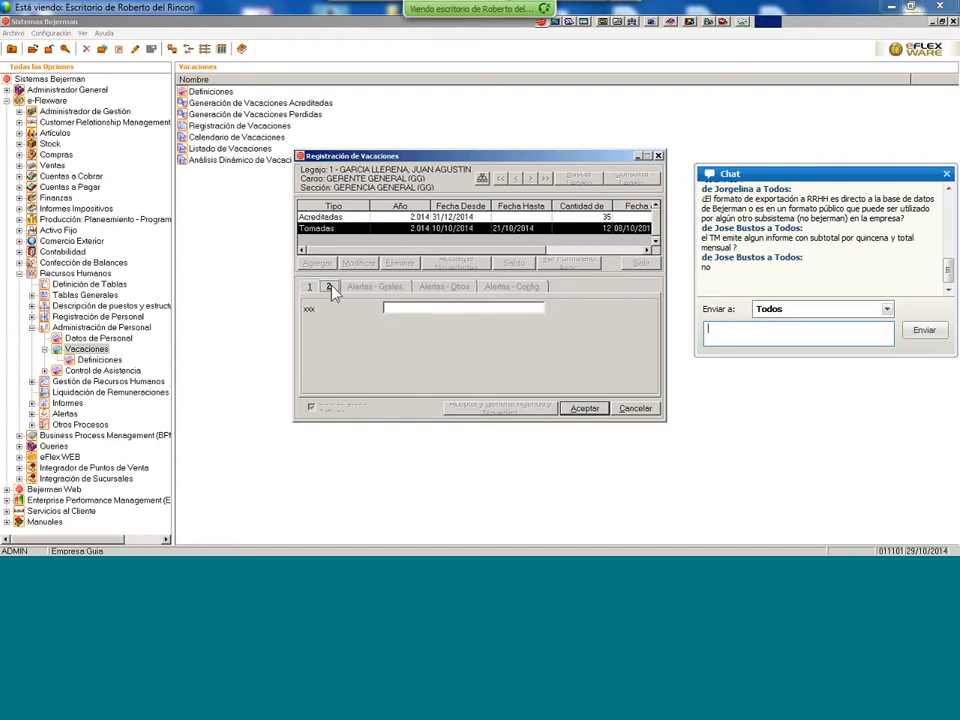
left_click(310, 286)
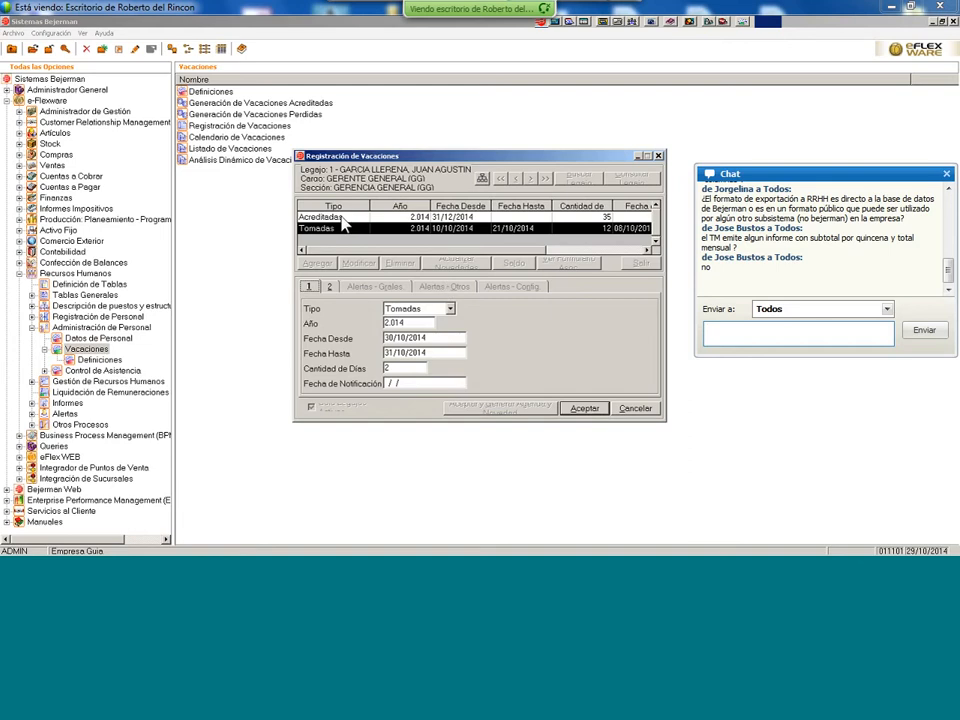
- Save the taken-vacation record, accept the confirmation prompts, and close the vacation register
left_click(581, 410)
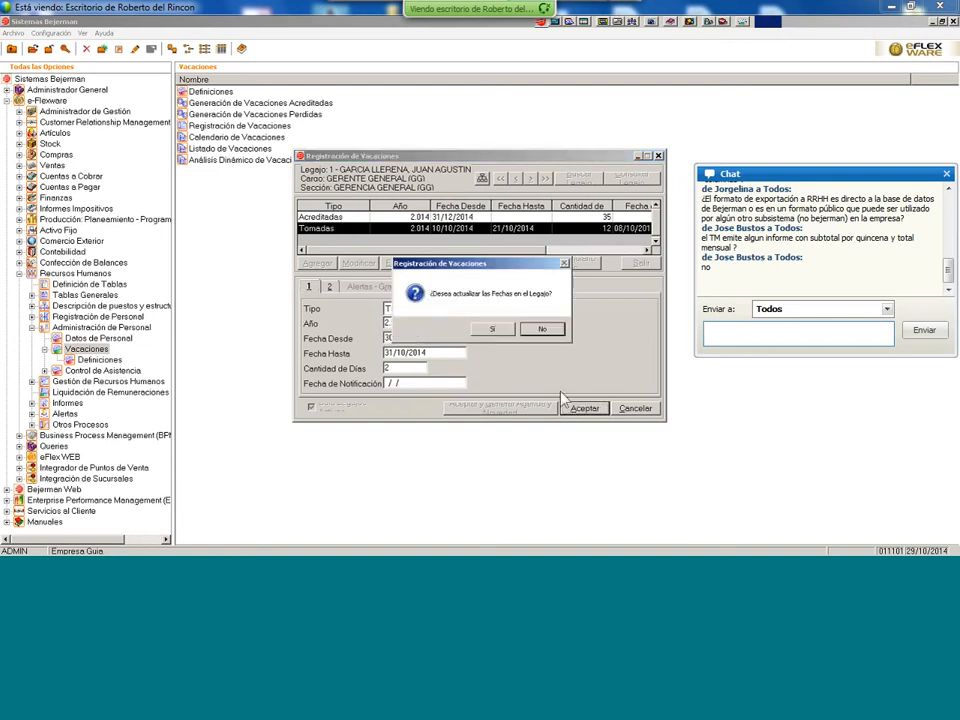
left_click(492, 329)
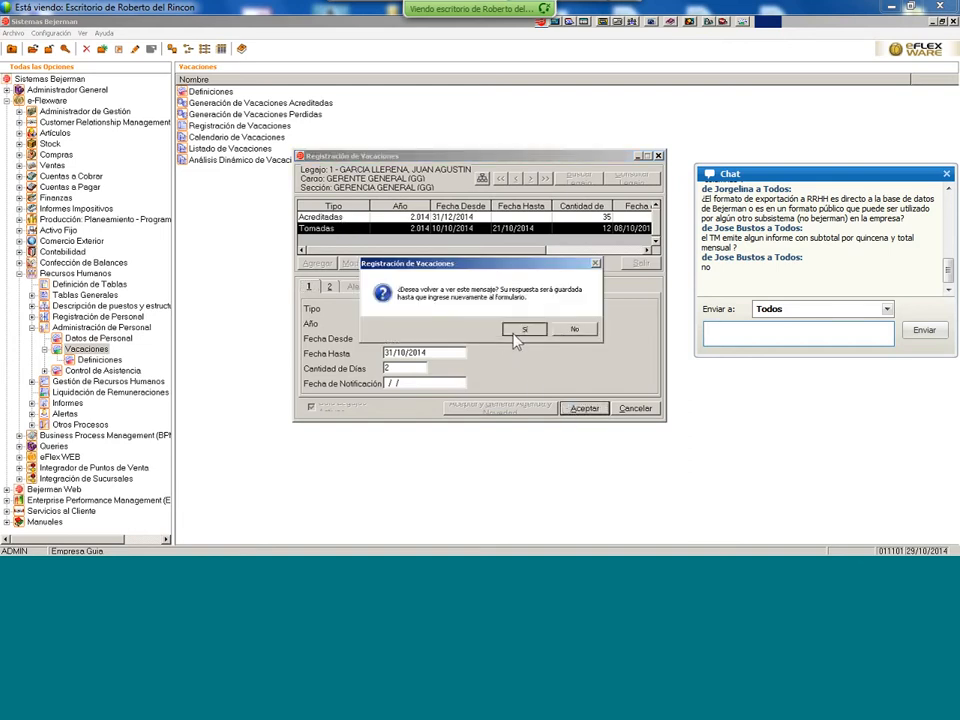
left_click(516, 338)
left_click(516, 331)
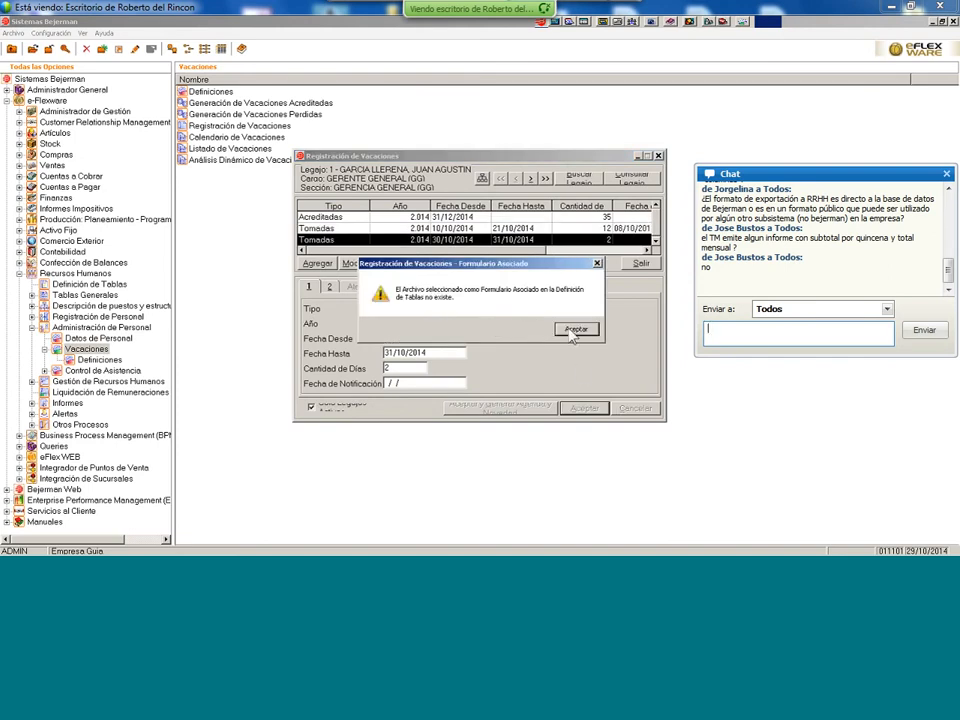
left_click(574, 331)
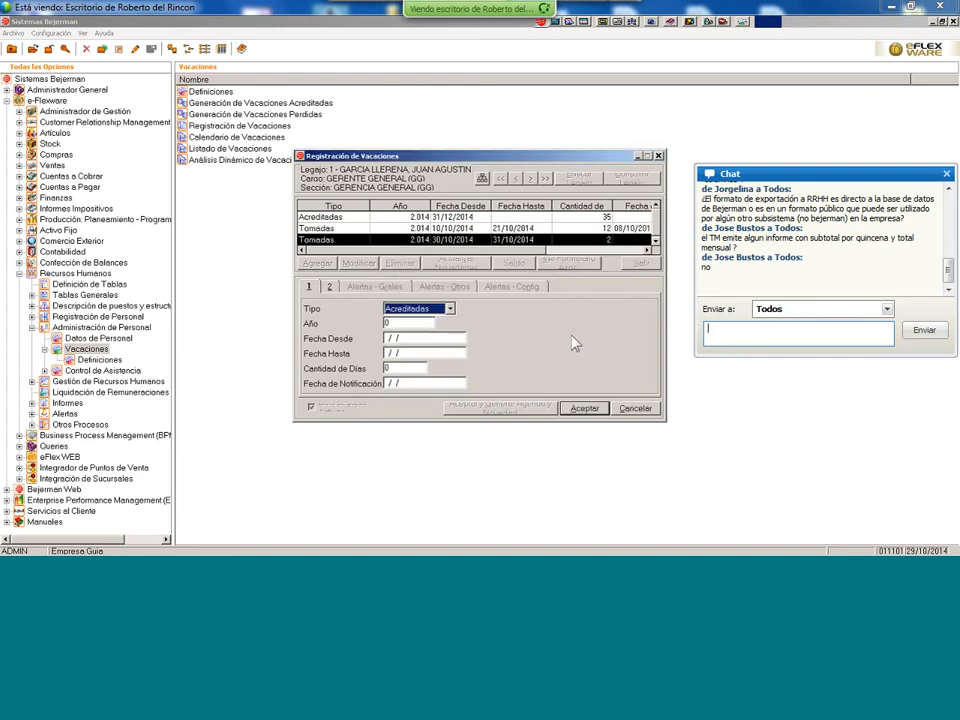
left_click(633, 409)
left_click(641, 263)
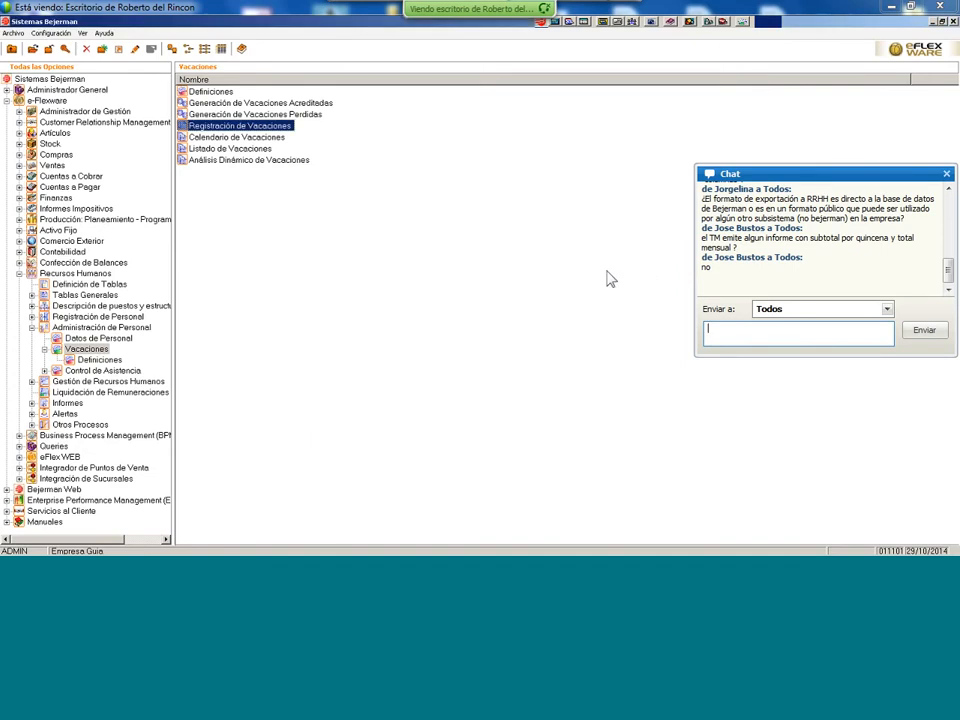
left_click(276, 138)
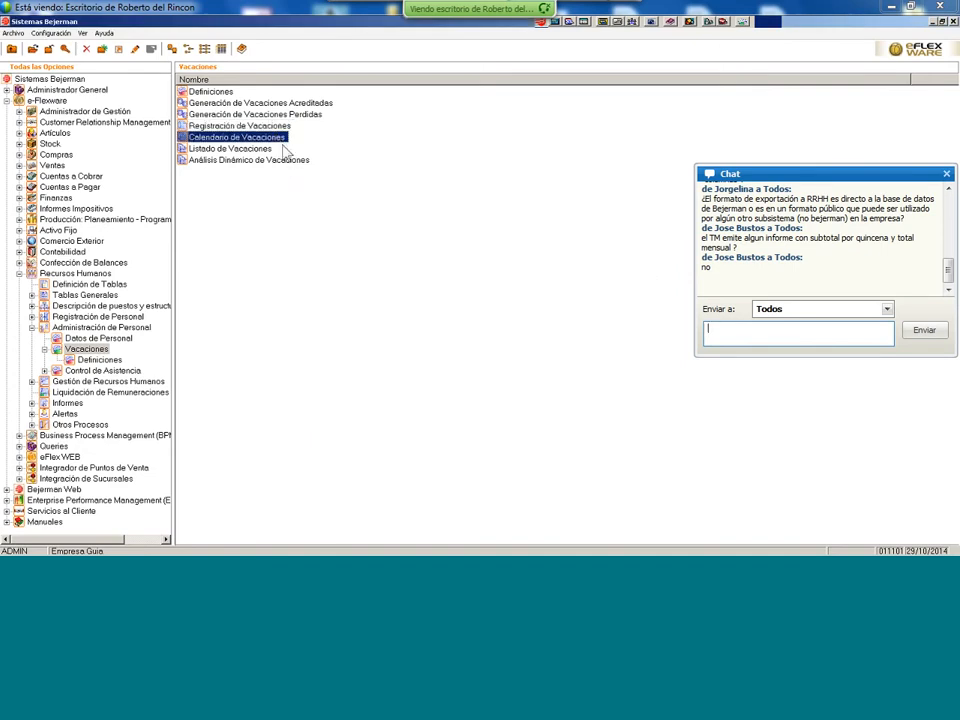
double_click(277, 137)
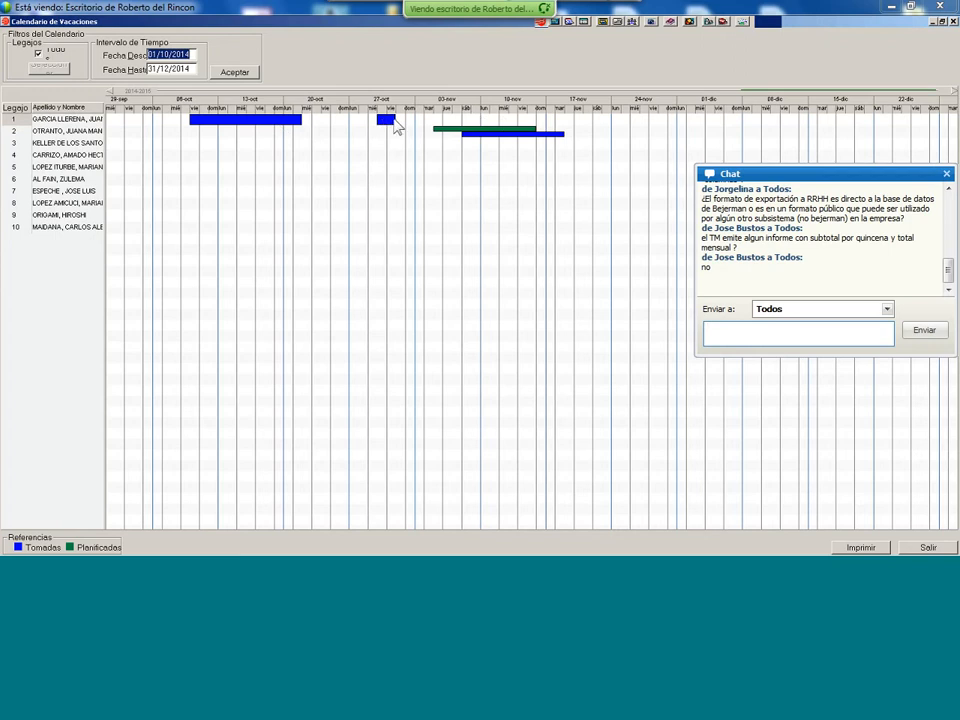
left_click_drag(396, 92, 316, 105)
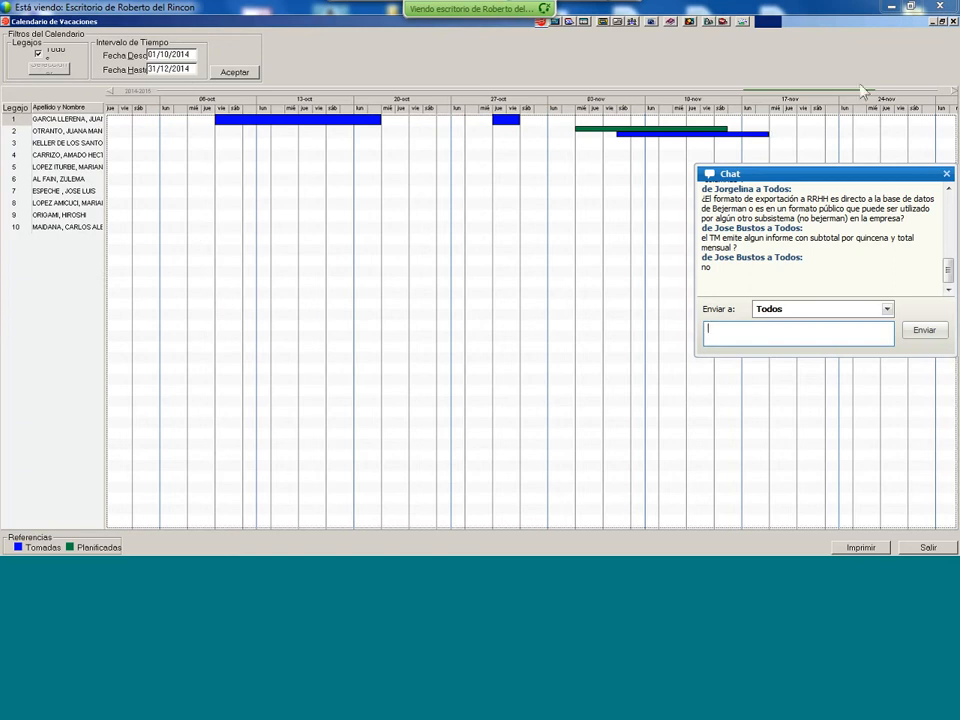
left_click(952, 21)
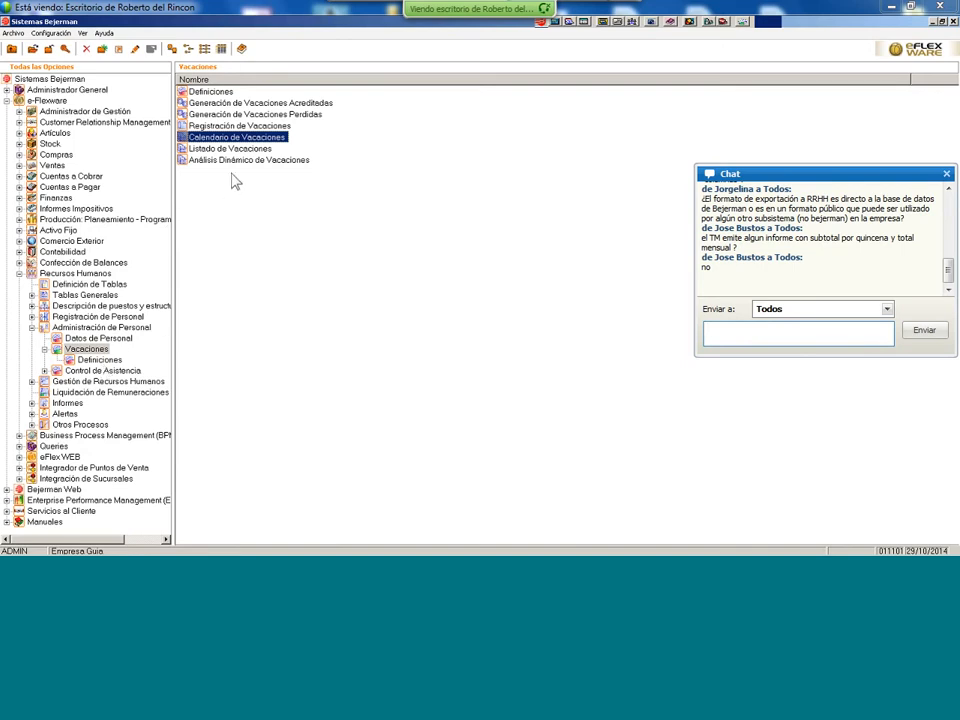
- Navigate to Gestión de Recursos Humanos and open Evaluaciones y Capacitación
left_click(228, 149)
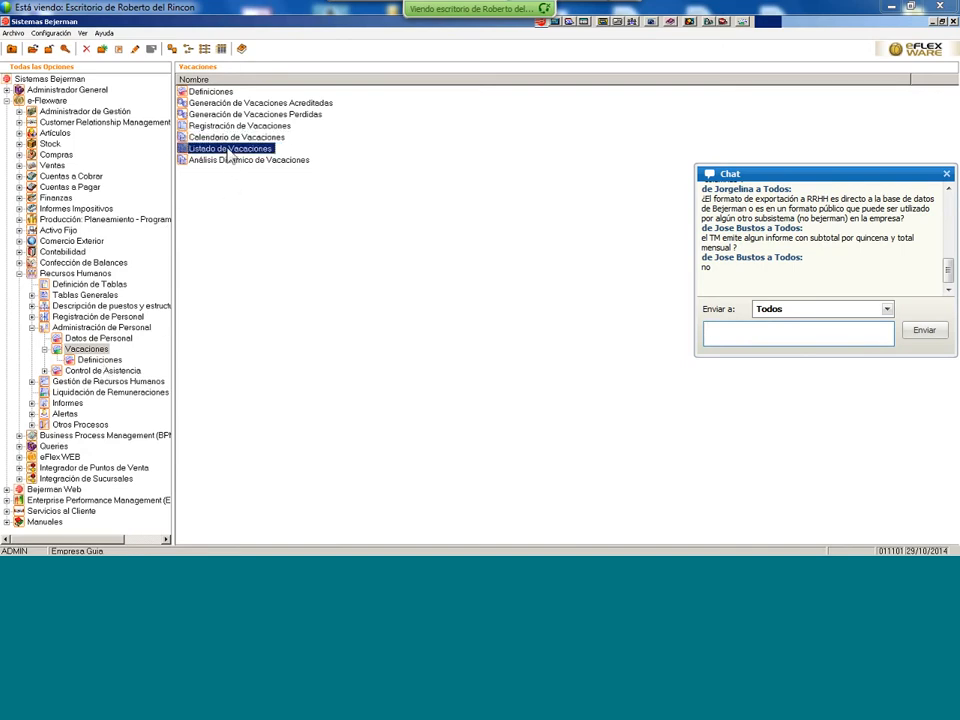
left_click(108, 361)
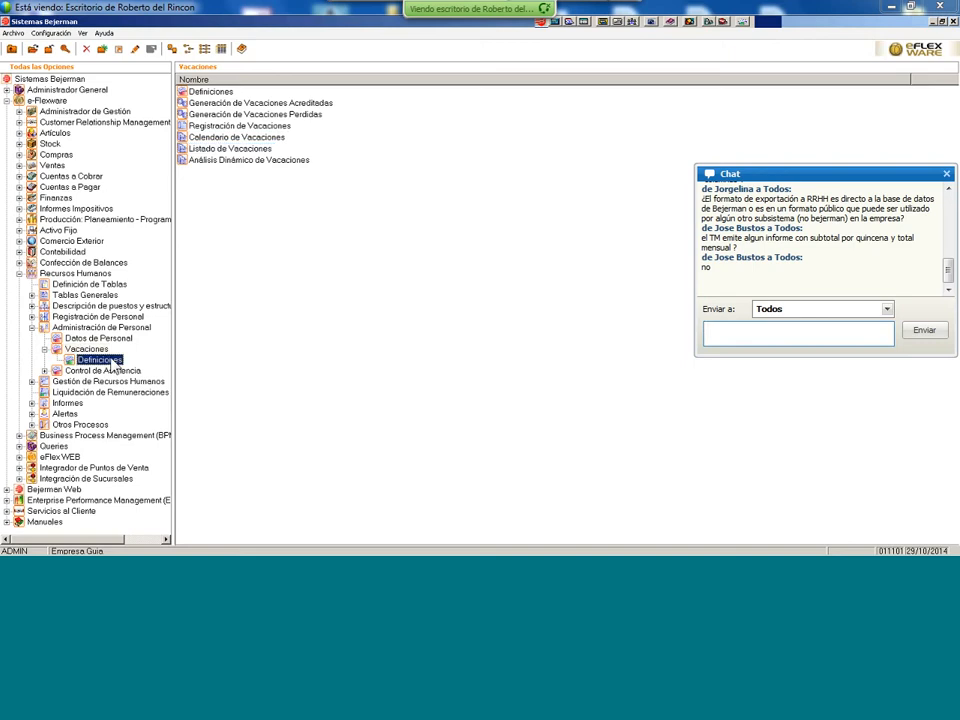
left_click(115, 382)
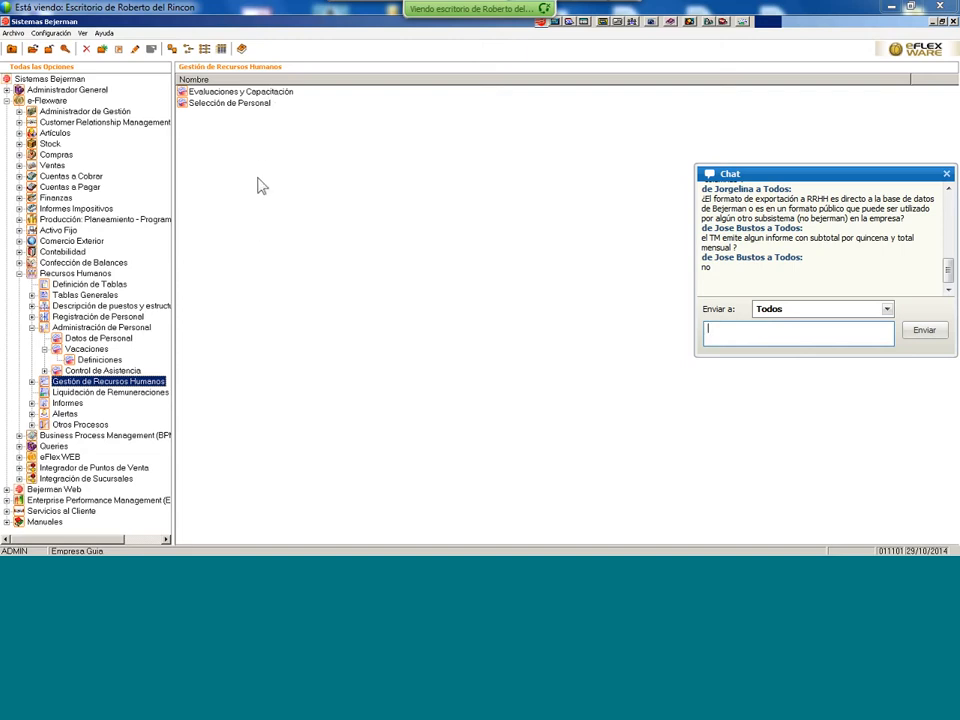
double_click(250, 92)
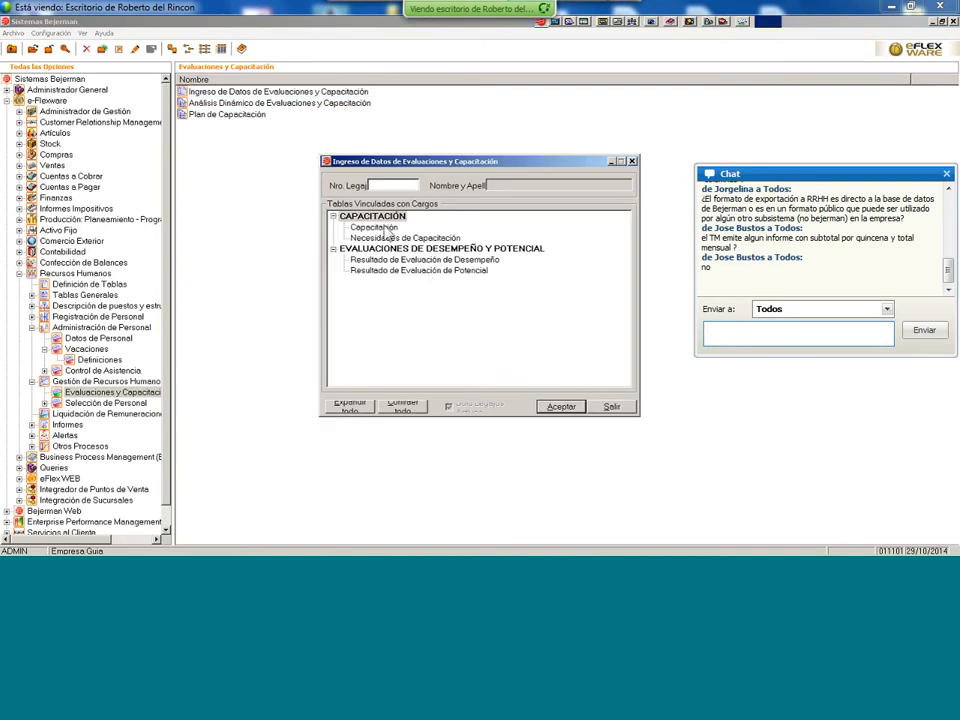
- Review the Capacitación training form, close both dialogs, and return to Gestión de Recursos Humanos
left_click(384, 229)
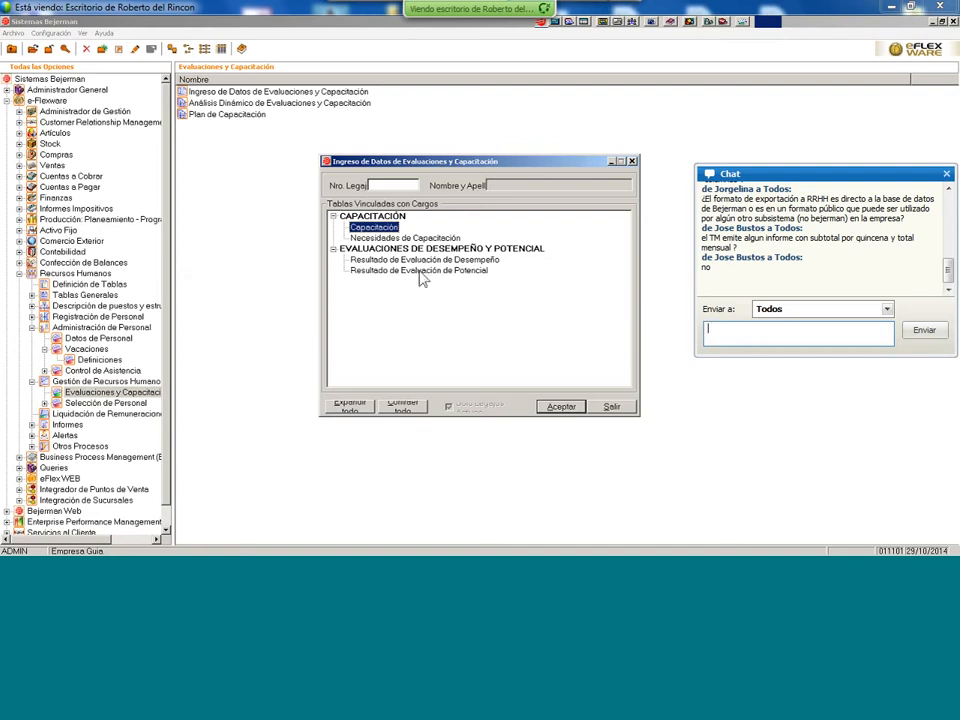
double_click(388, 228)
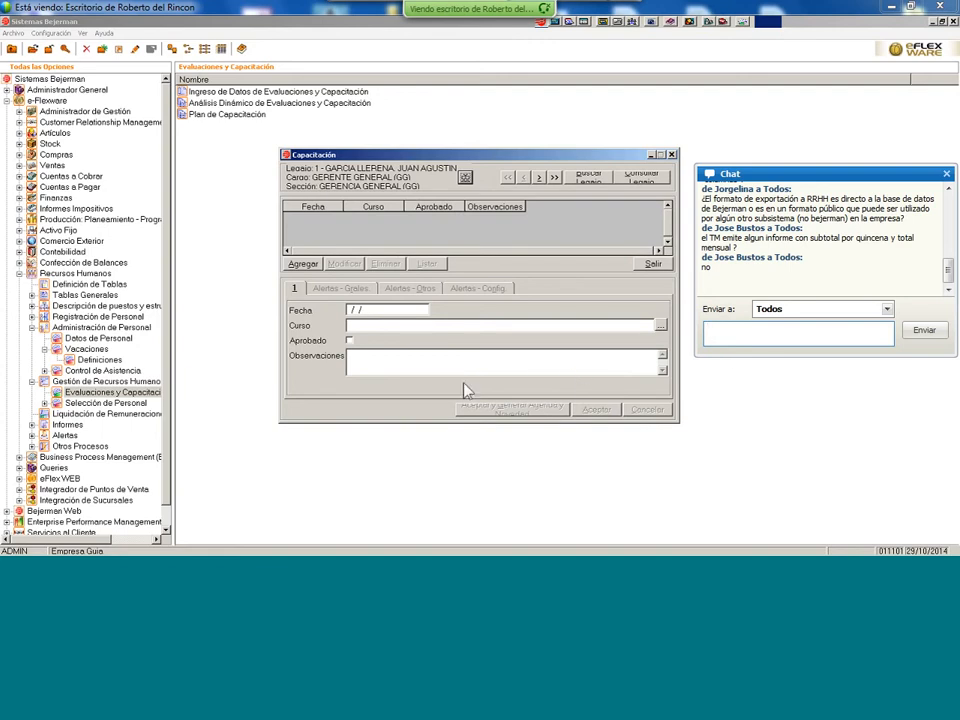
left_click(653, 264)
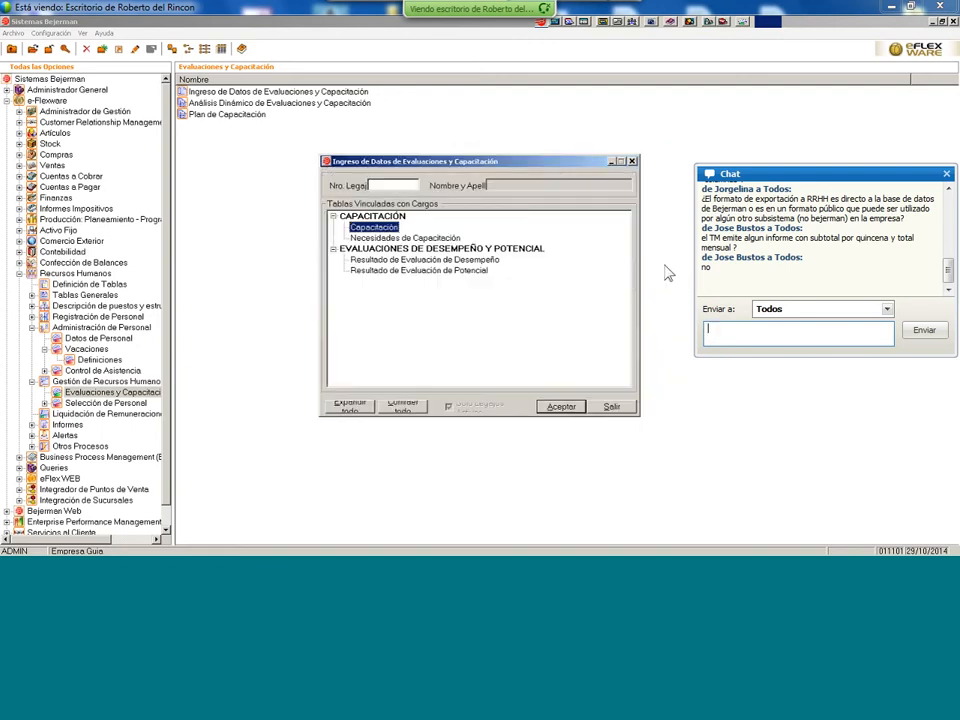
left_click(611, 407)
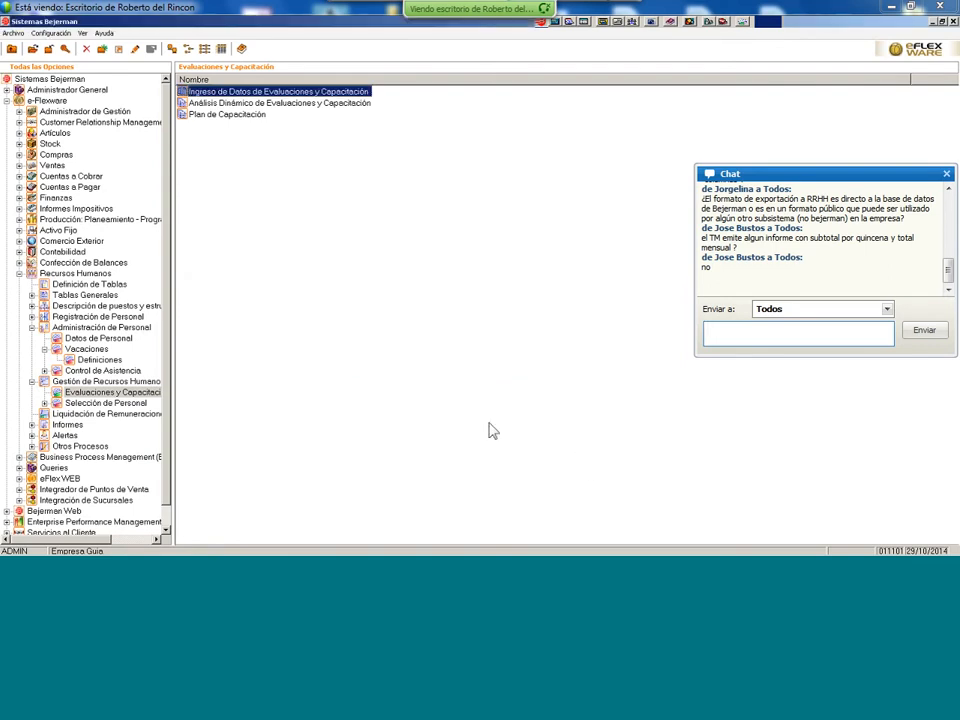
left_click(100, 370)
left_click(100, 382)
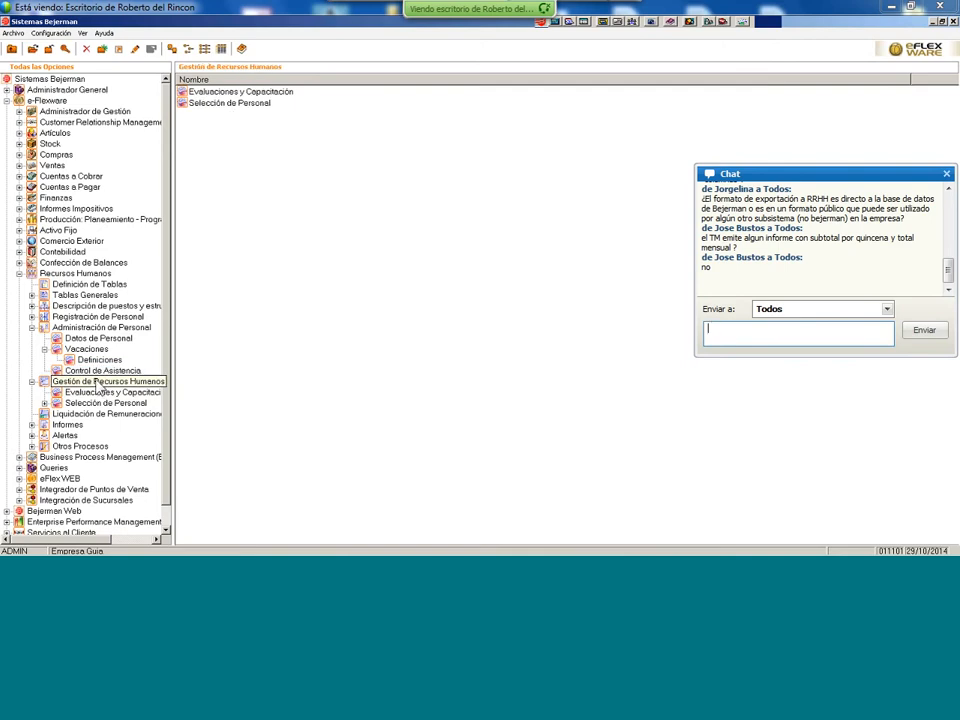
left_click(97, 383)
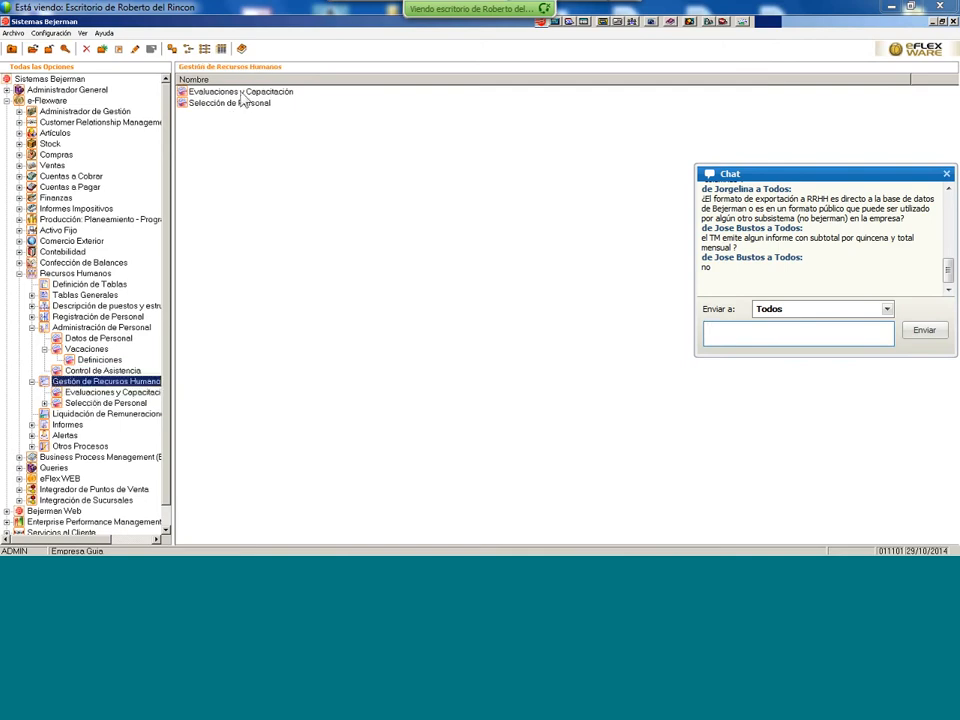
double_click(243, 96)
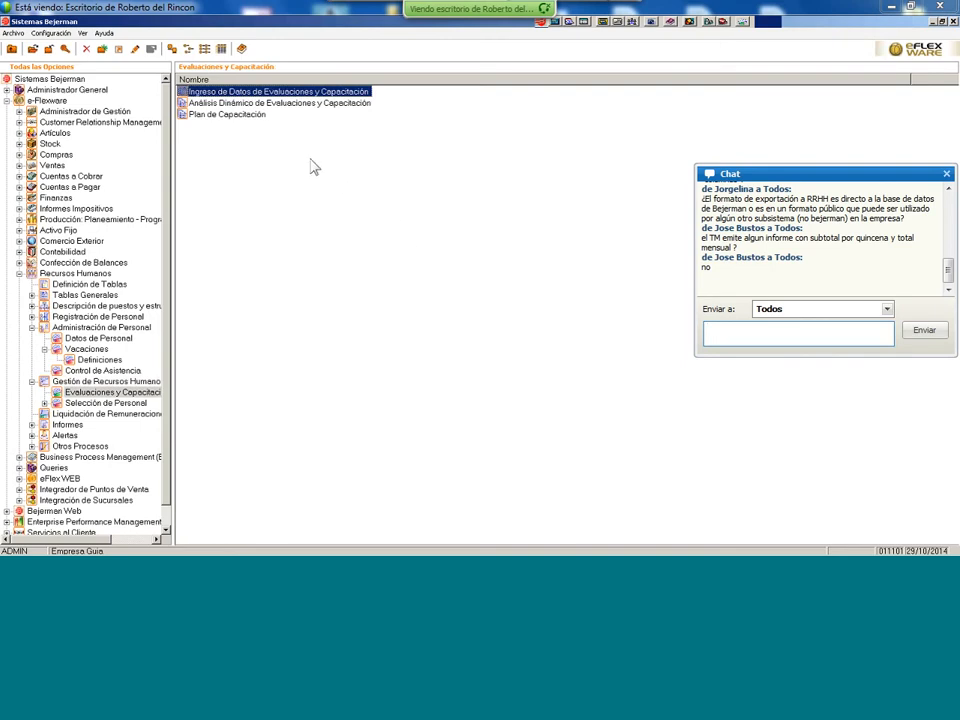
double_click(256, 104)
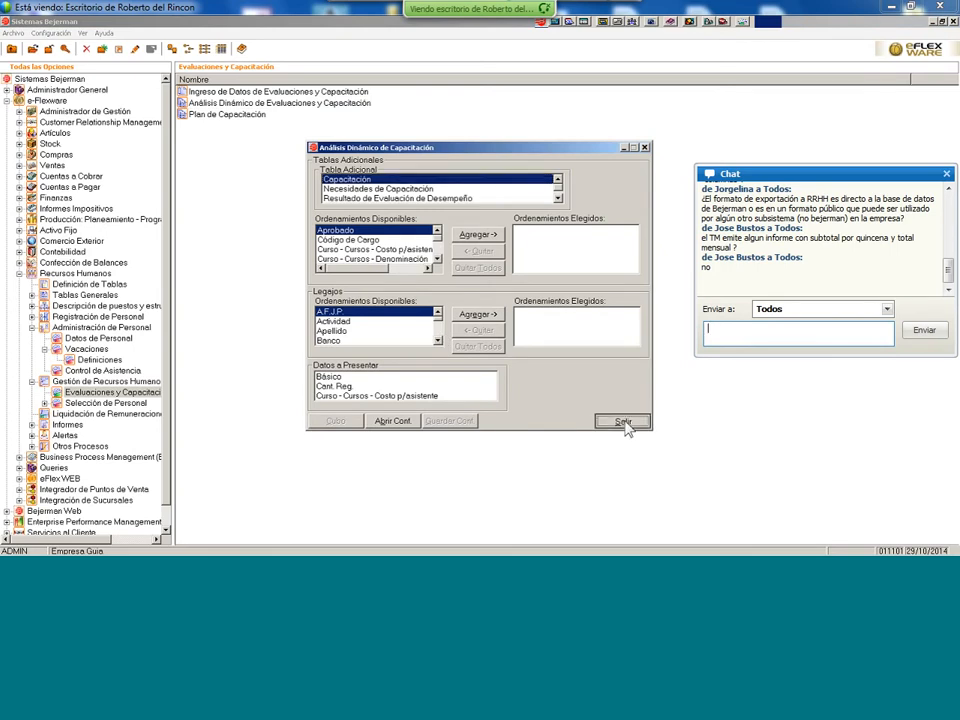
left_click(622, 421)
double_click(230, 115)
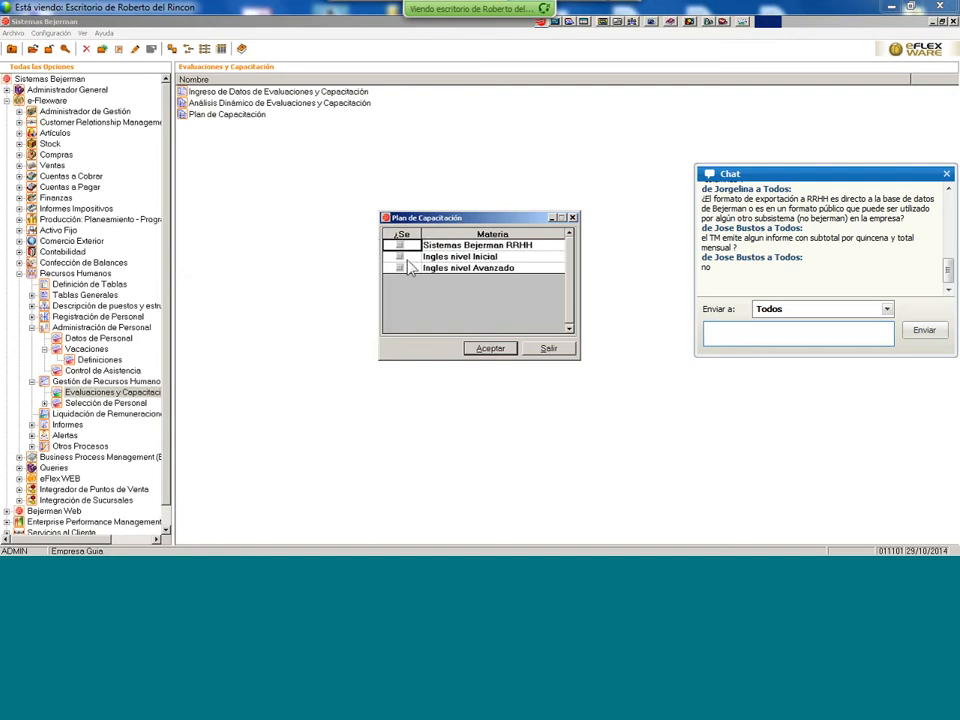
left_click(558, 350)
left_click(104, 381)
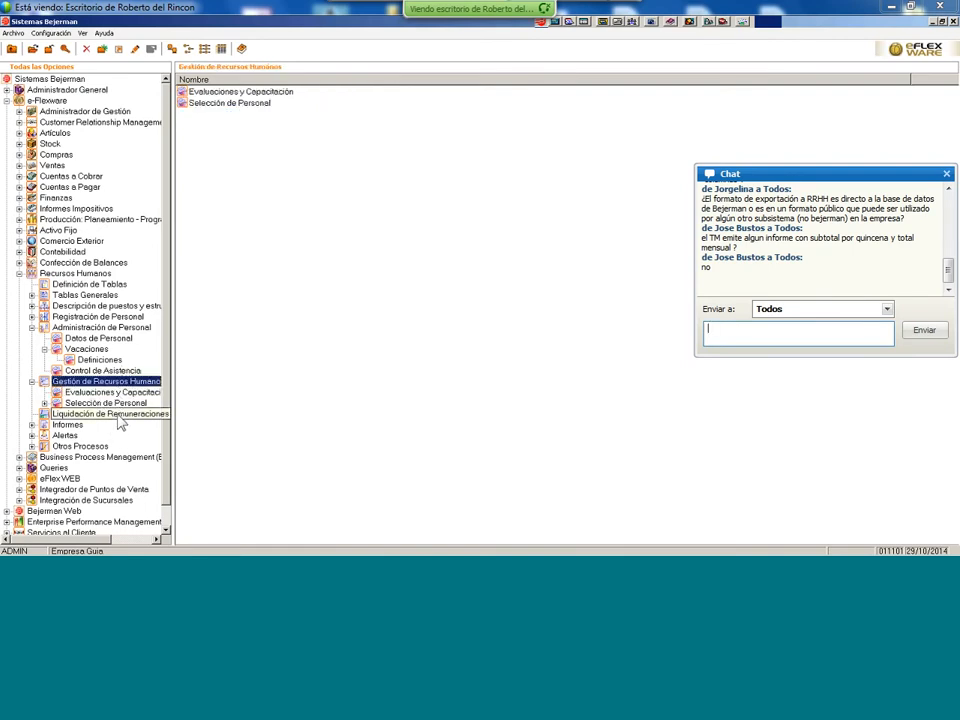
- Go through Vacaciones and Datos de Personal to Registración de Personal, open Ingreso de Legajos, and dismiss the error
left_click(100, 360)
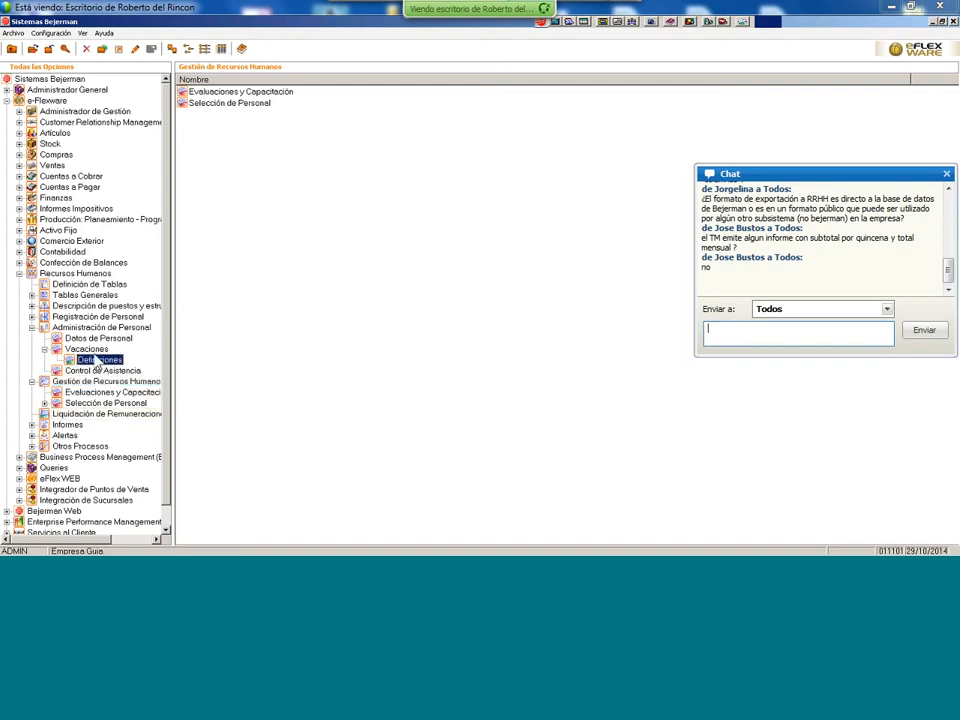
left_click(88, 349)
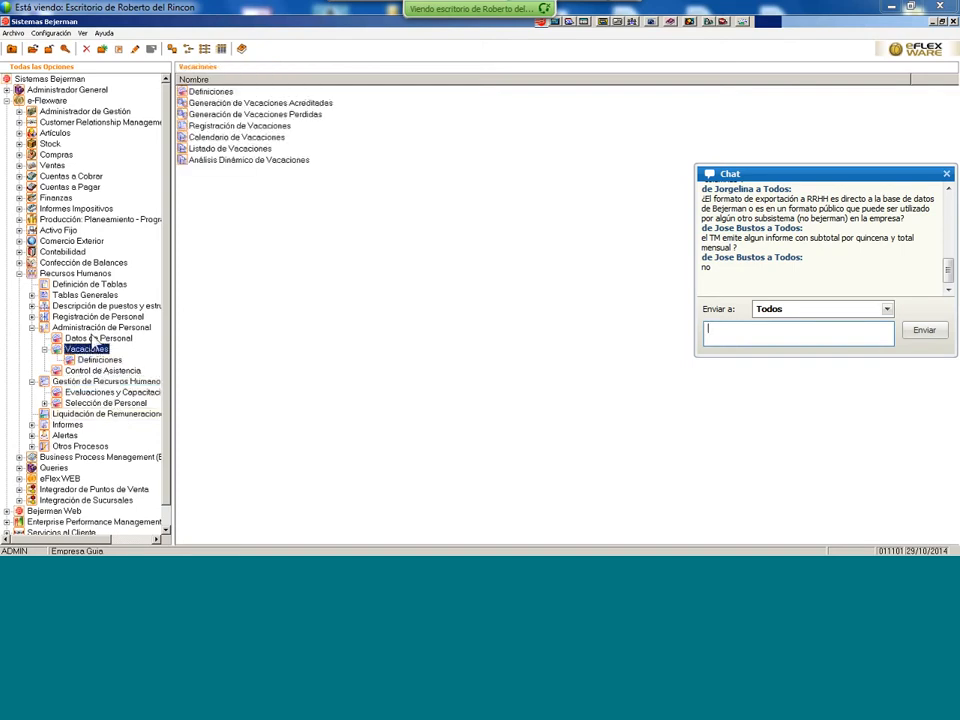
left_click(95, 339)
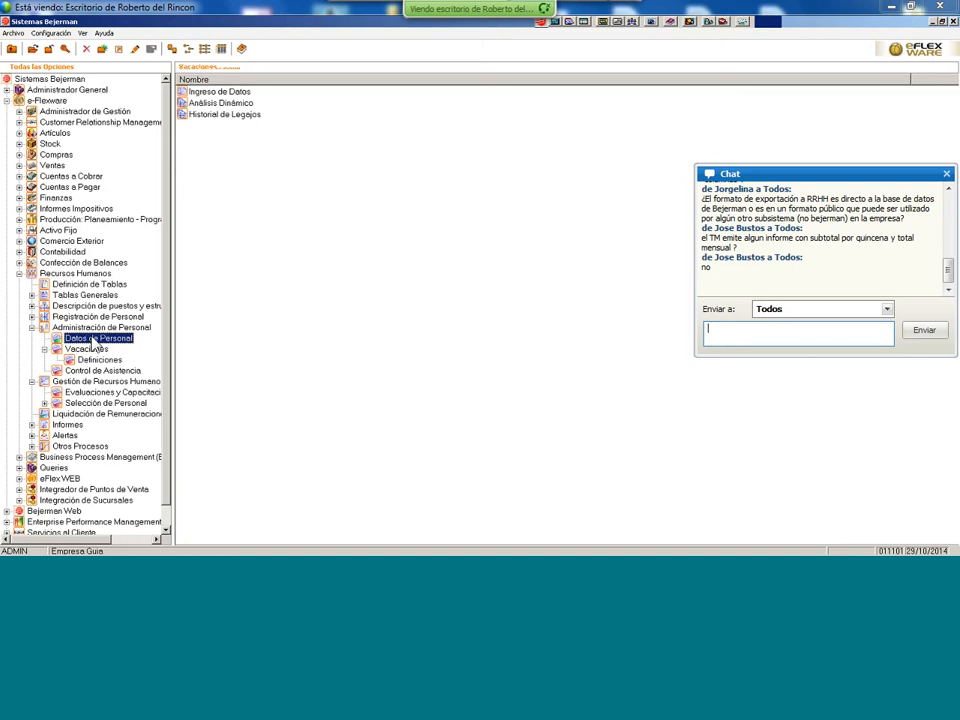
left_click(105, 317)
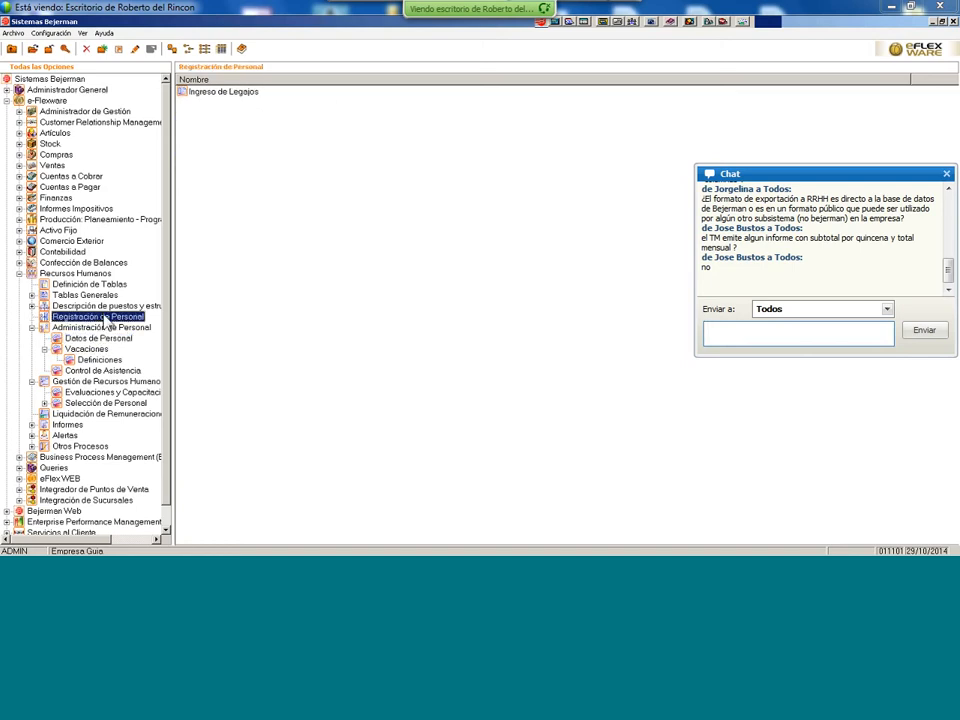
left_click(227, 94)
double_click(227, 94)
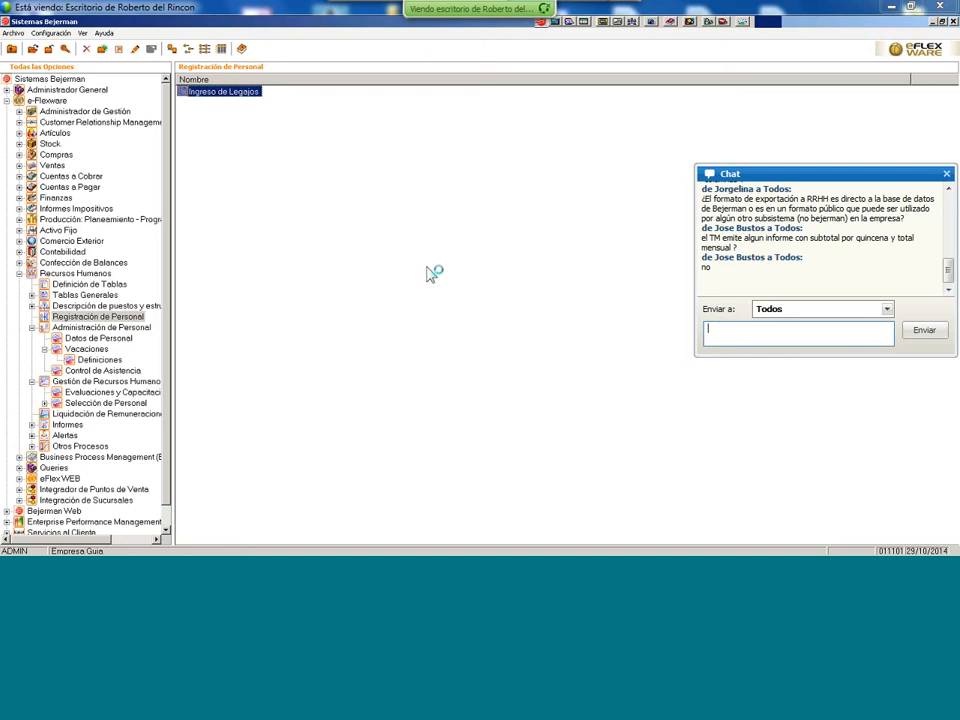
double_click(253, 97)
left_click(571, 350)
- Switch to Sueldos y Jornales, query employee files 1 to 10, and open legajo 1
left_click(331, 547)
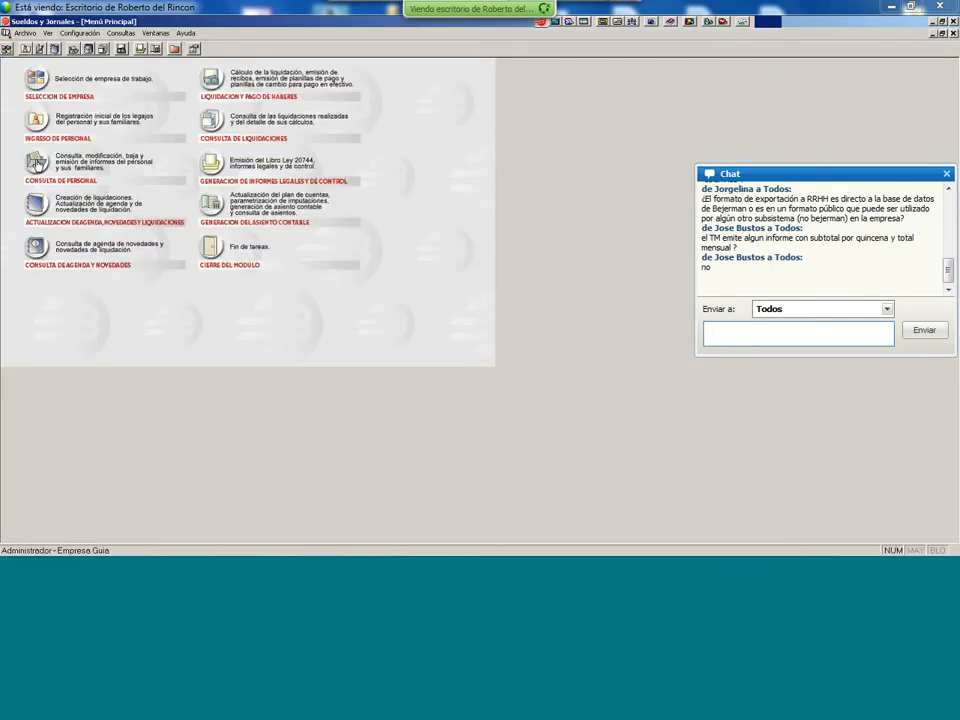
left_click(36, 163)
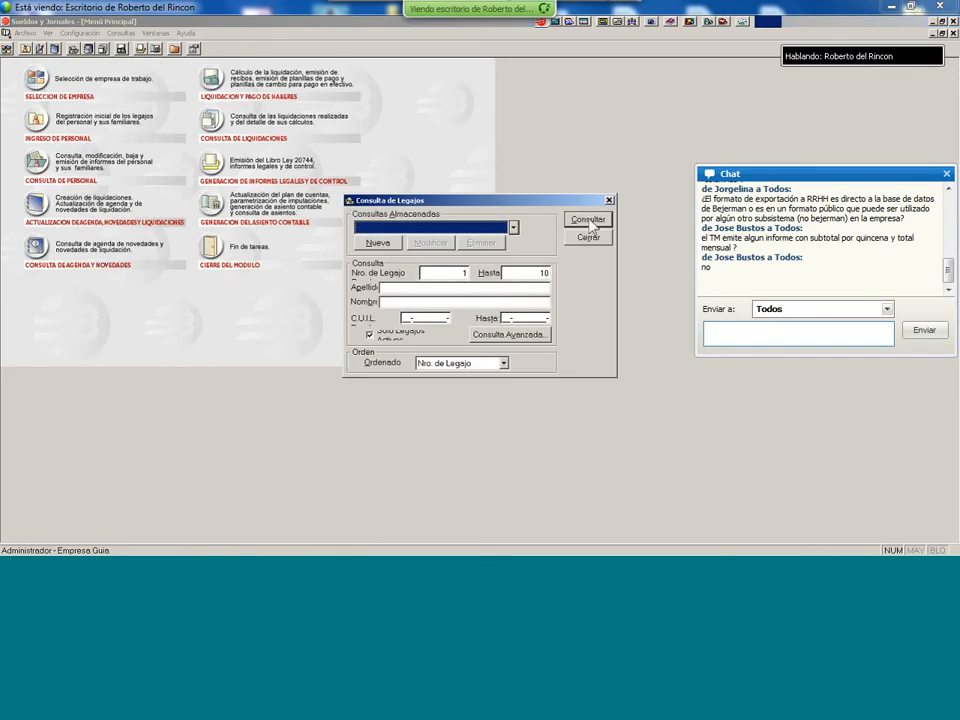
left_click(590, 232)
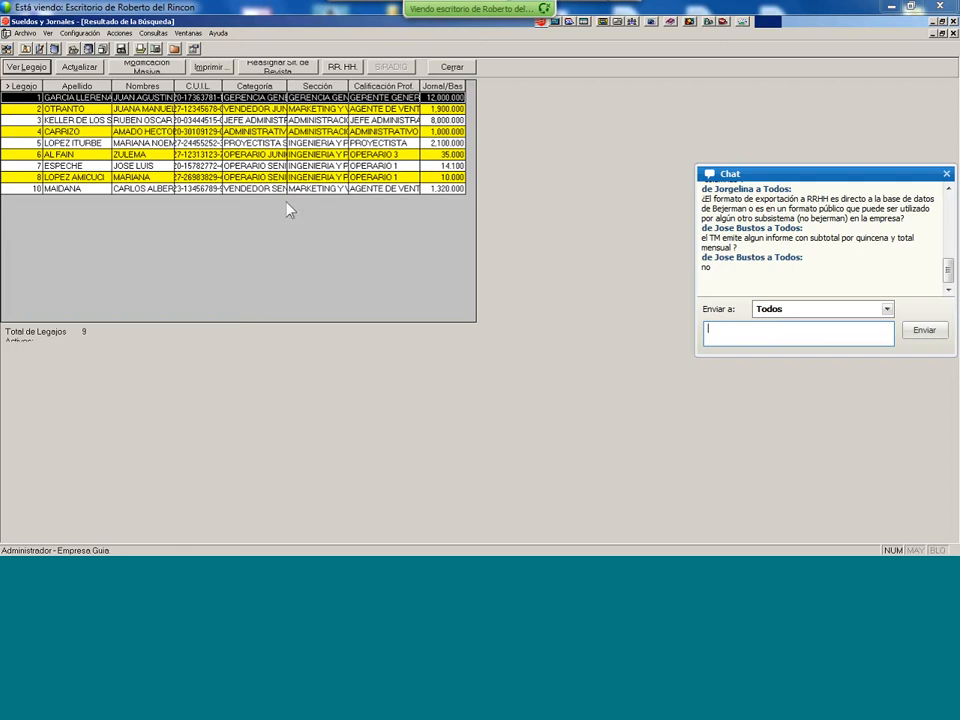
key("Return")
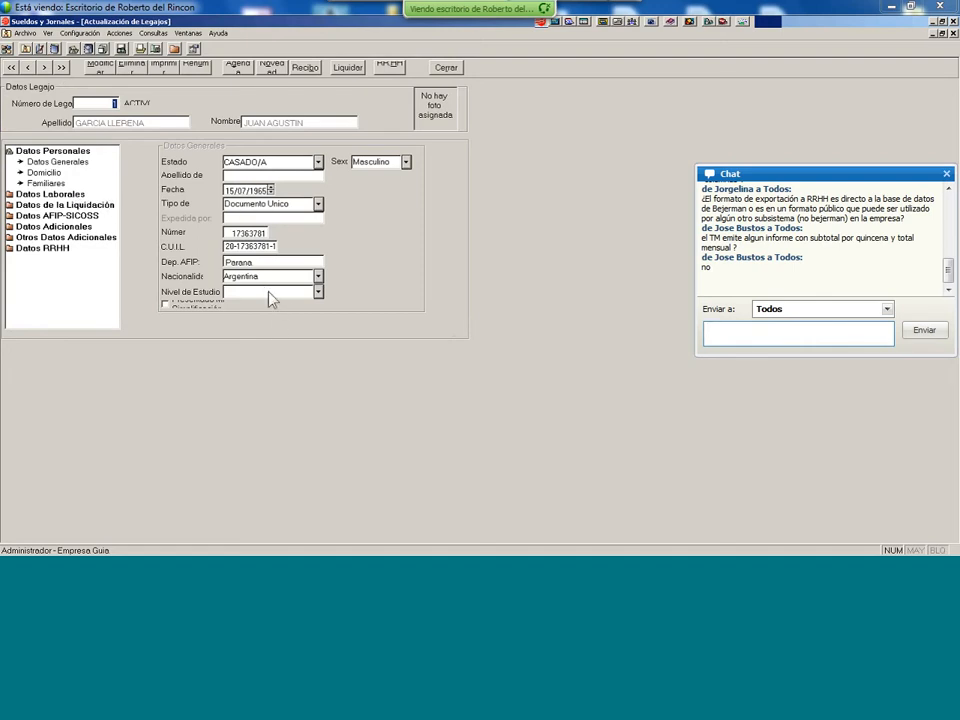
- Browse the employee's address, family, employment, hiring, framing, construction and payment sections
left_click(44, 172)
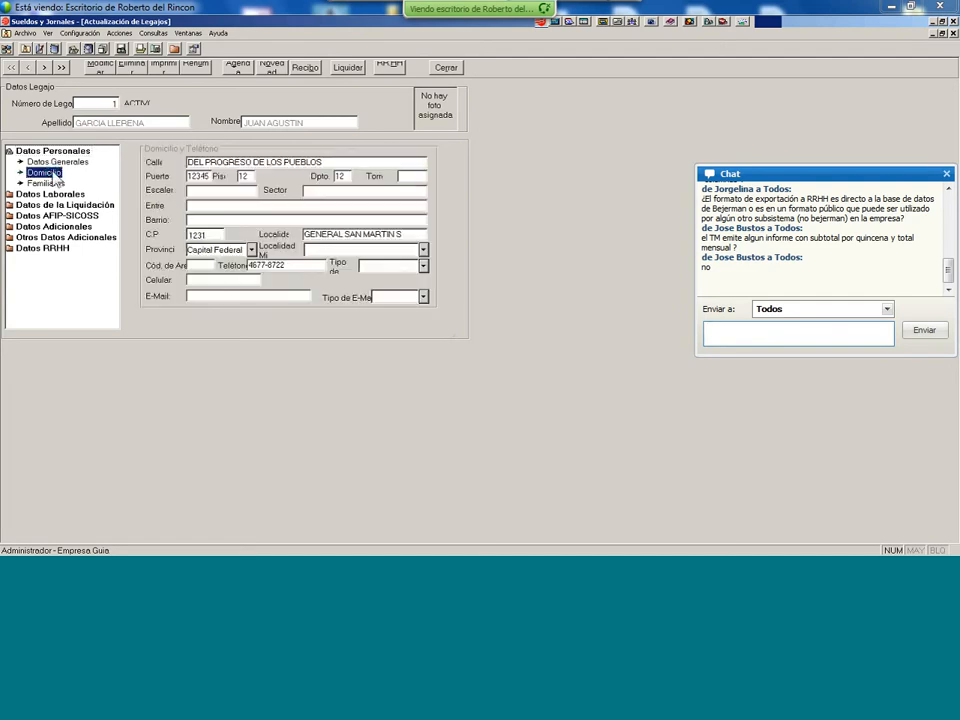
left_click(46, 184)
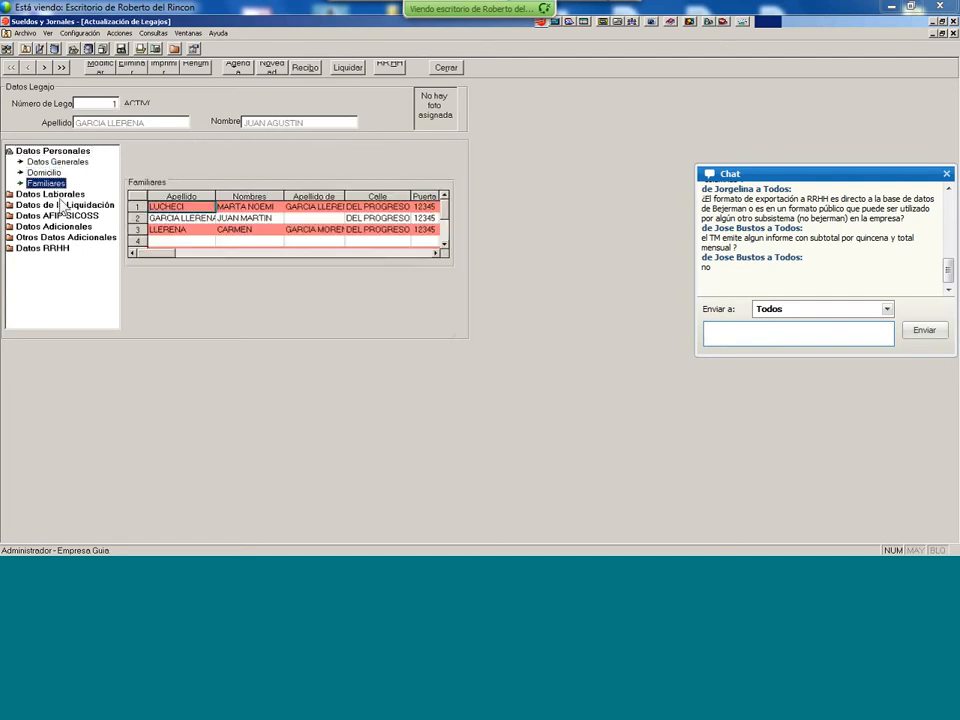
left_click(60, 196)
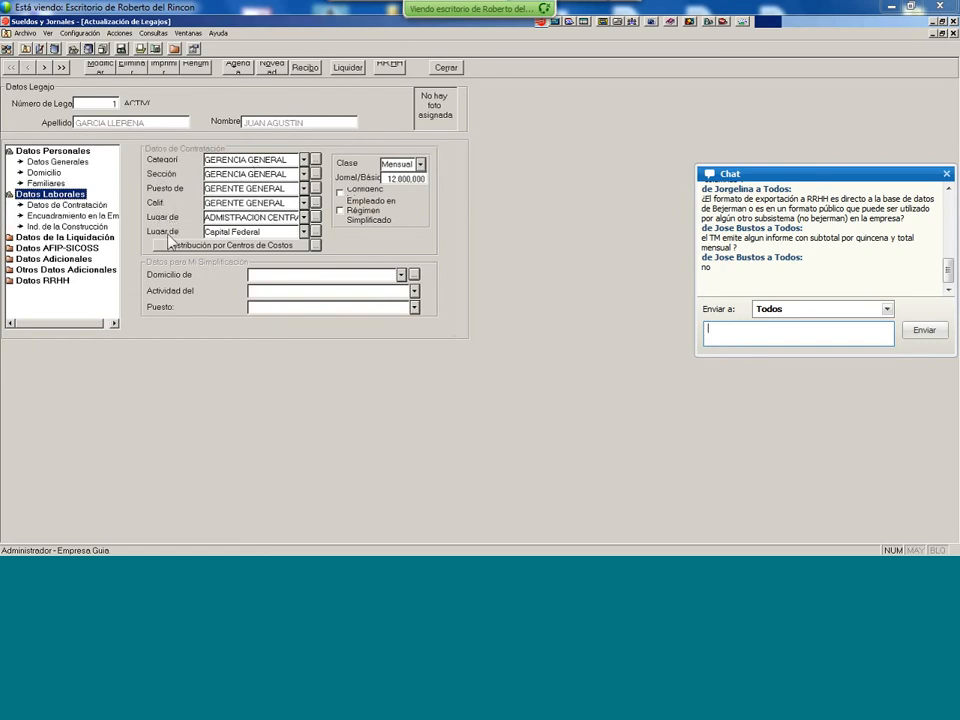
left_click(85, 207)
left_click(88, 216)
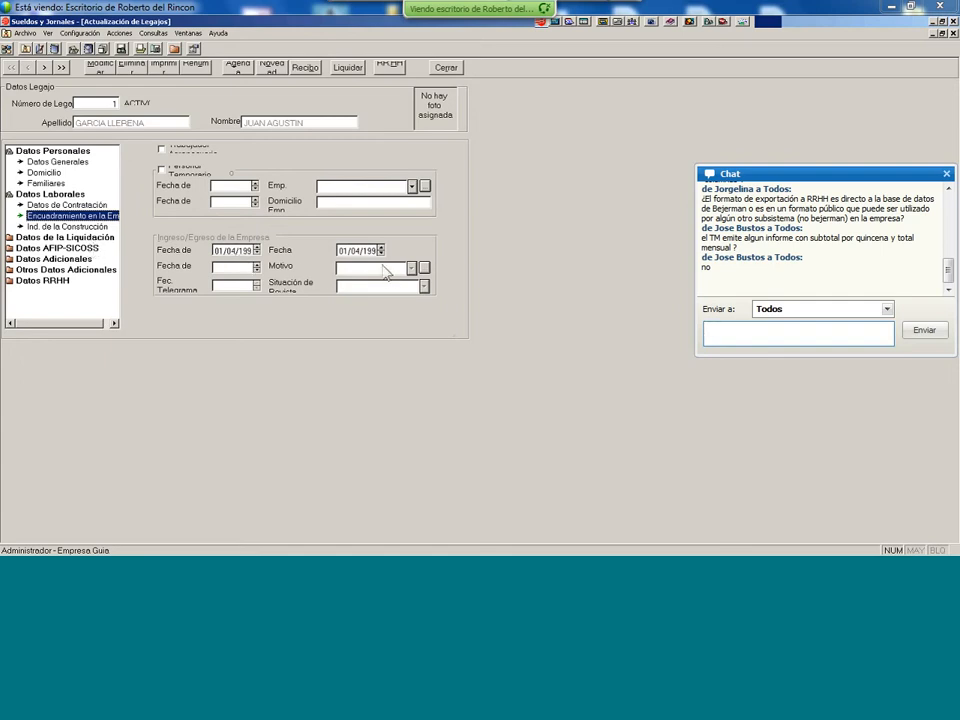
left_click(72, 227)
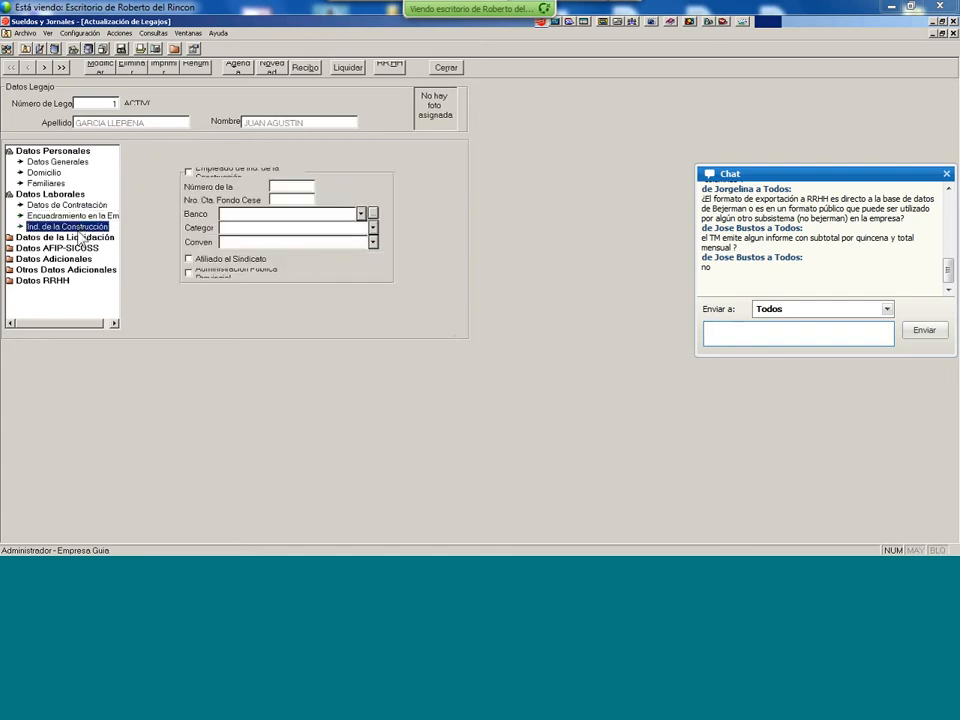
left_click(83, 238)
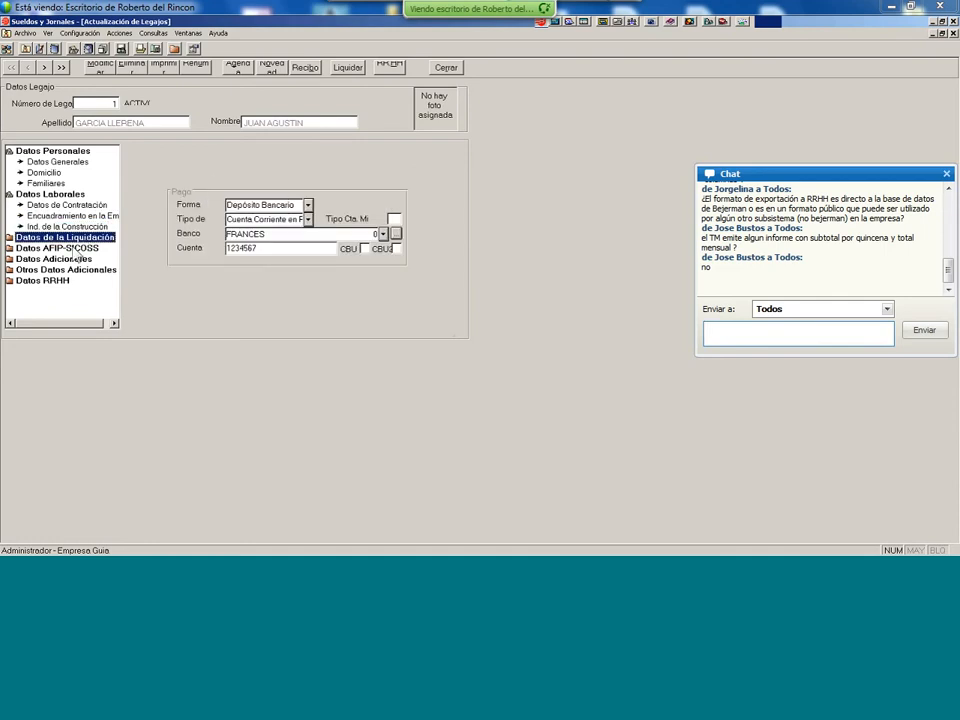
- Expand Datos AFIP-SICOSS and Datos de la Liquidación to review payment, vacation, health-plan and contract settings
left_click(74, 248)
double_click(62, 237)
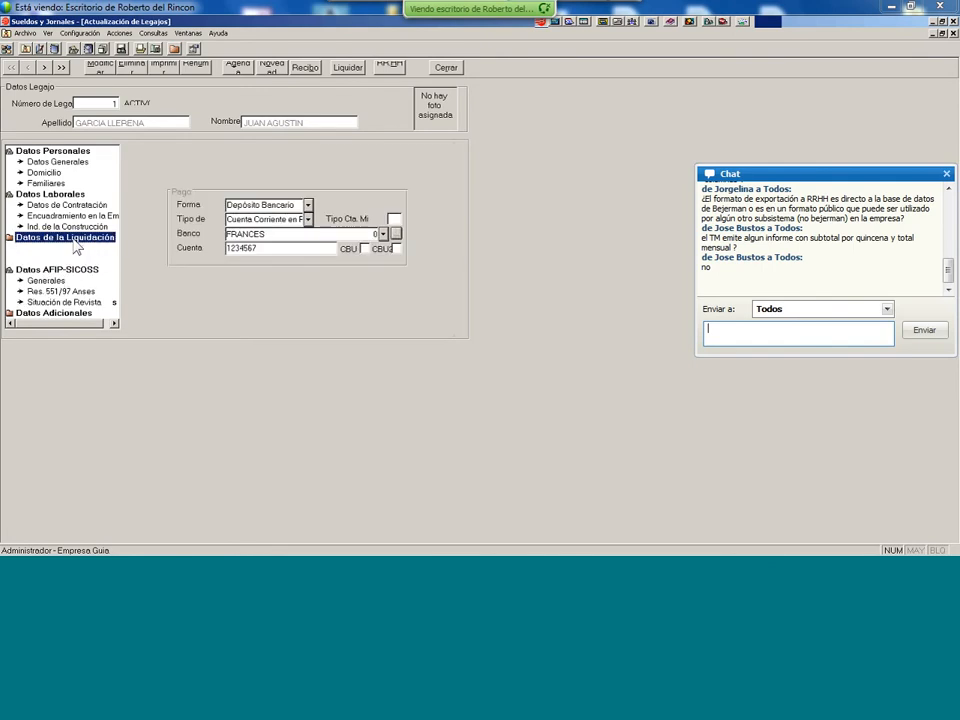
left_click(40, 249)
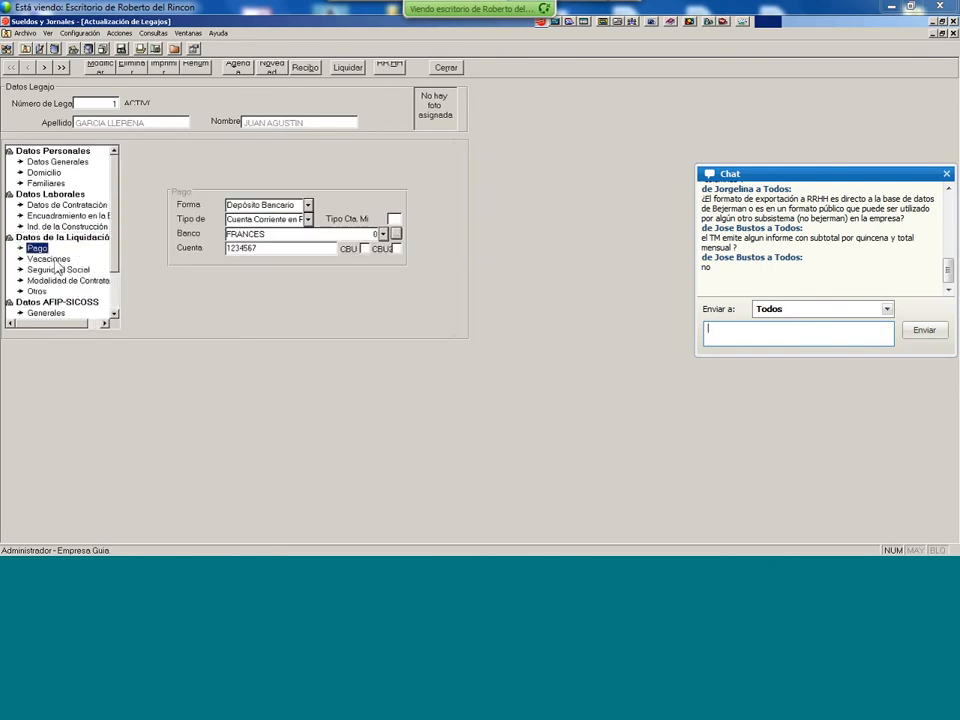
left_click(55, 259)
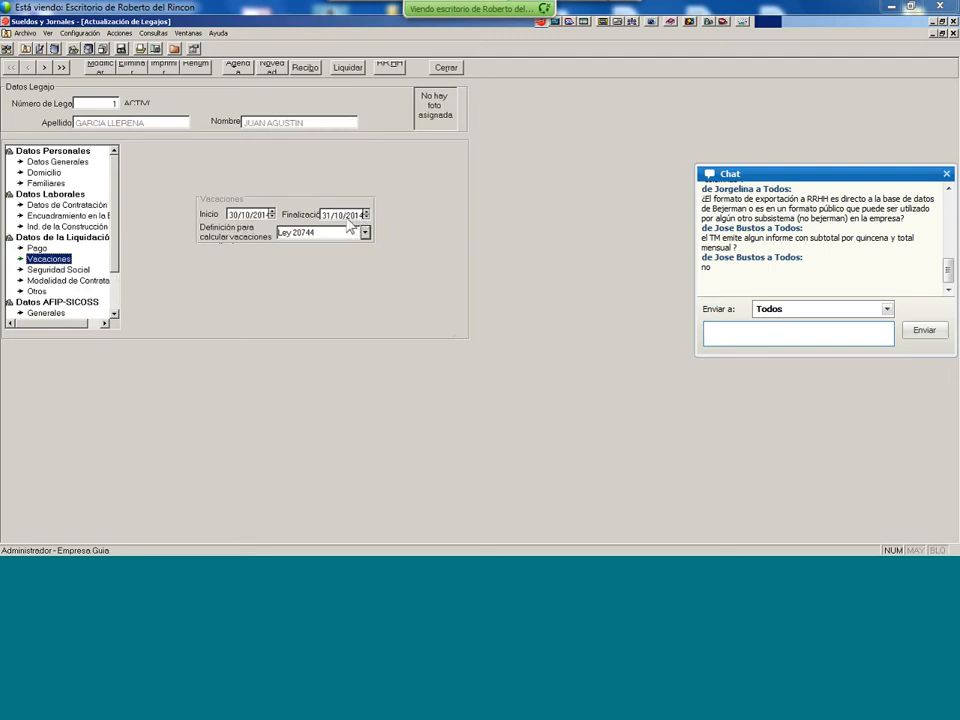
left_click(60, 270)
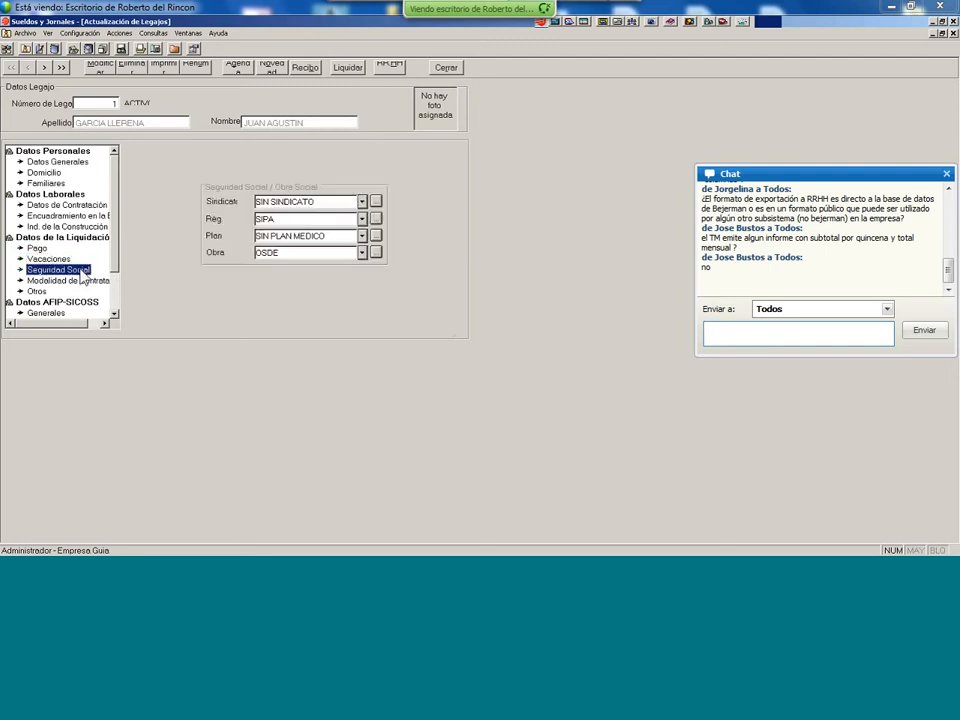
left_click(76, 282)
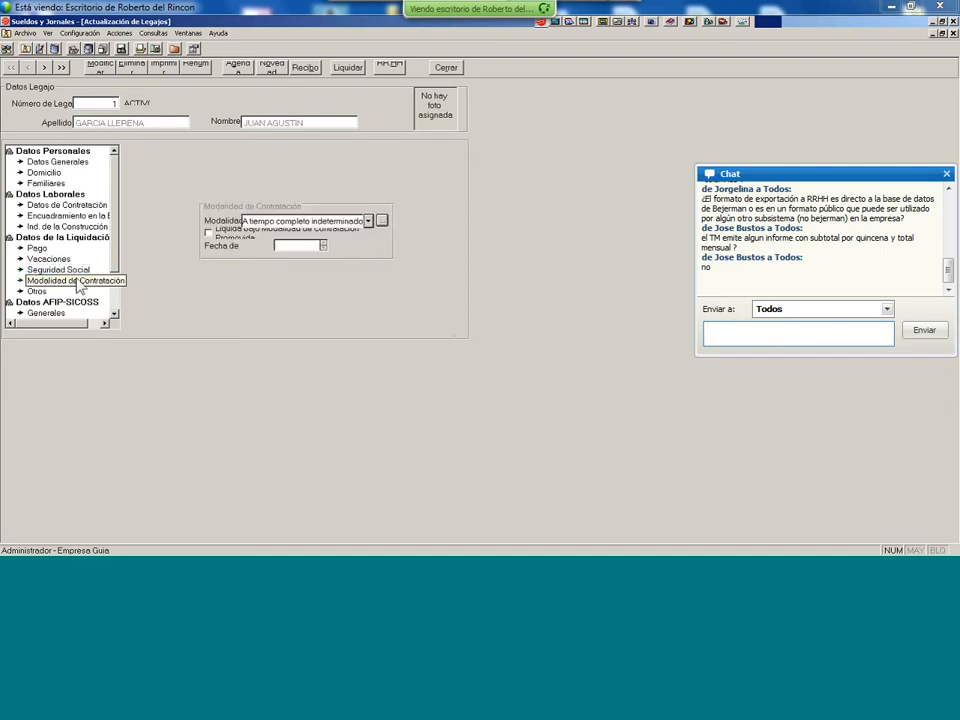
left_click(40, 291)
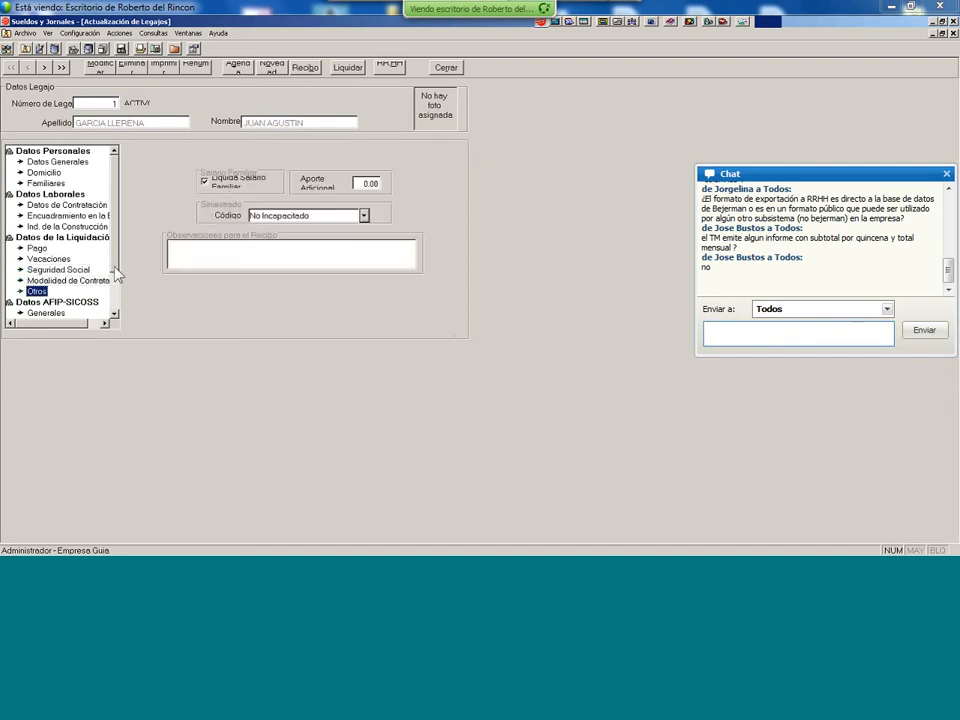
scroll(123, 294, "down", 1)
scroll(123, 294, "down", 2)
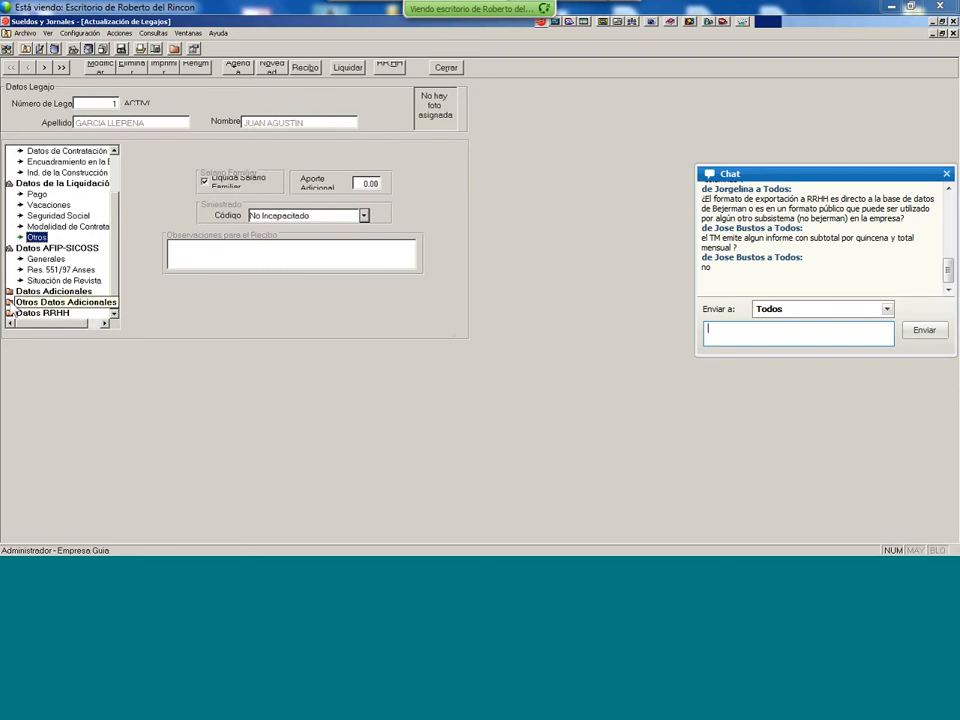
- Expand Otros Datos Adicionales, then close the employee file
left_click(14, 301)
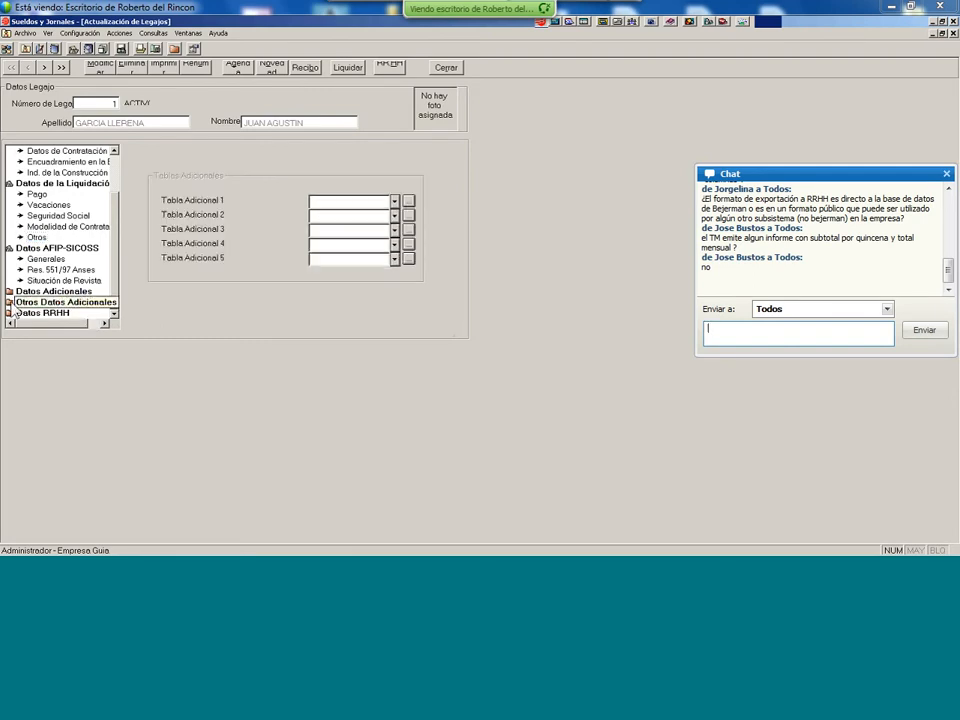
double_click(15, 303)
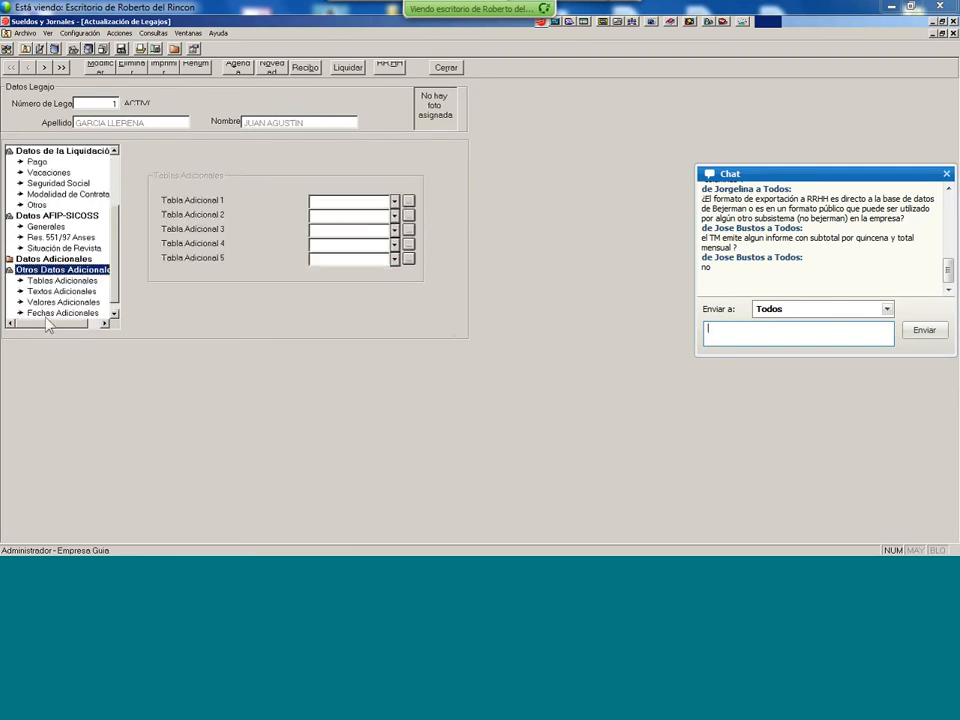
left_click(114, 314)
left_click(446, 67)
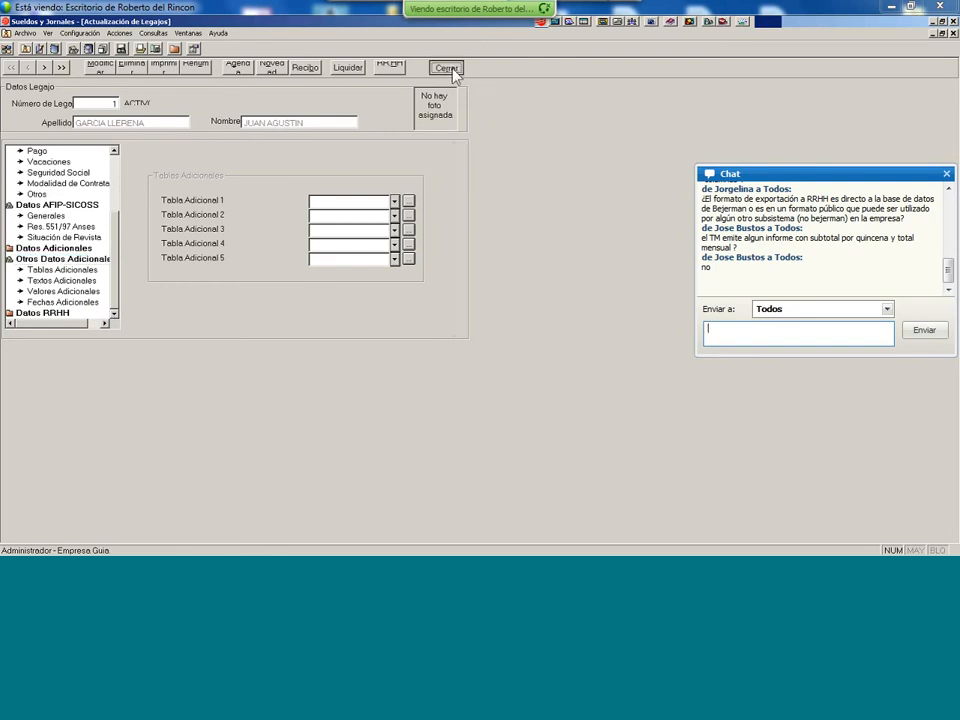
left_click(452, 64)
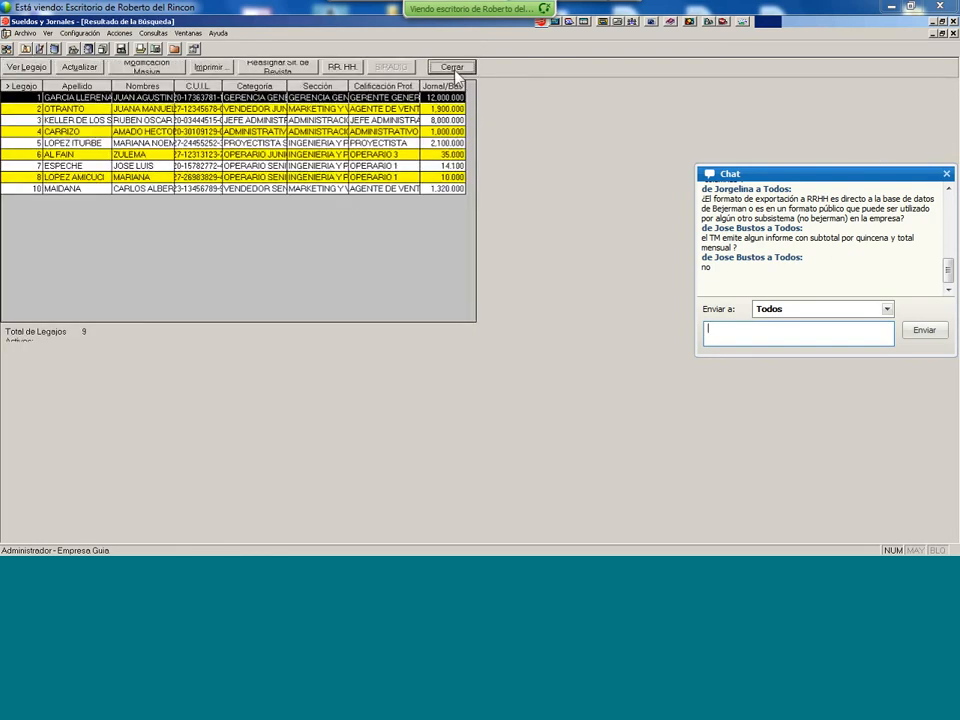
- Load the October 2014 payroll and show a receipt with Ver Liquidación Detalle enabled
left_click(590, 238)
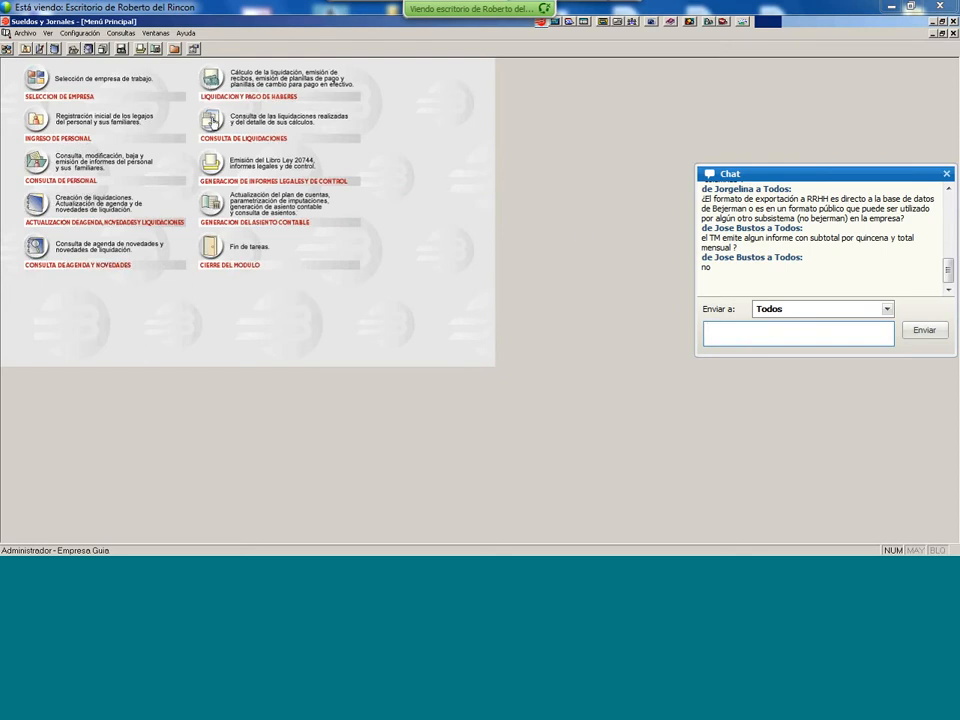
left_click(219, 146)
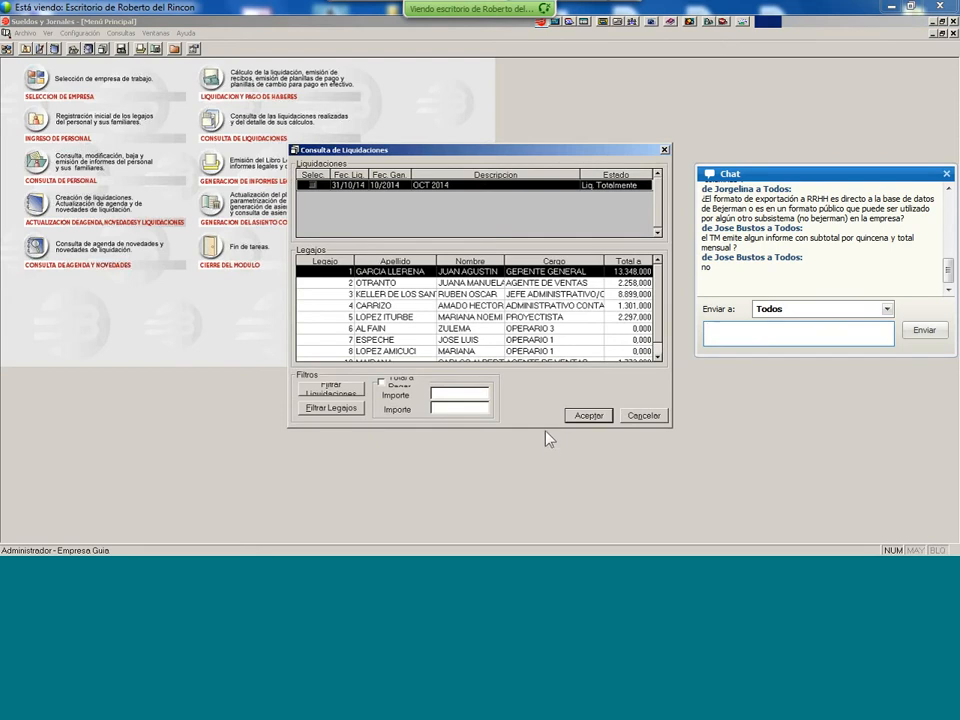
left_click(588, 416)
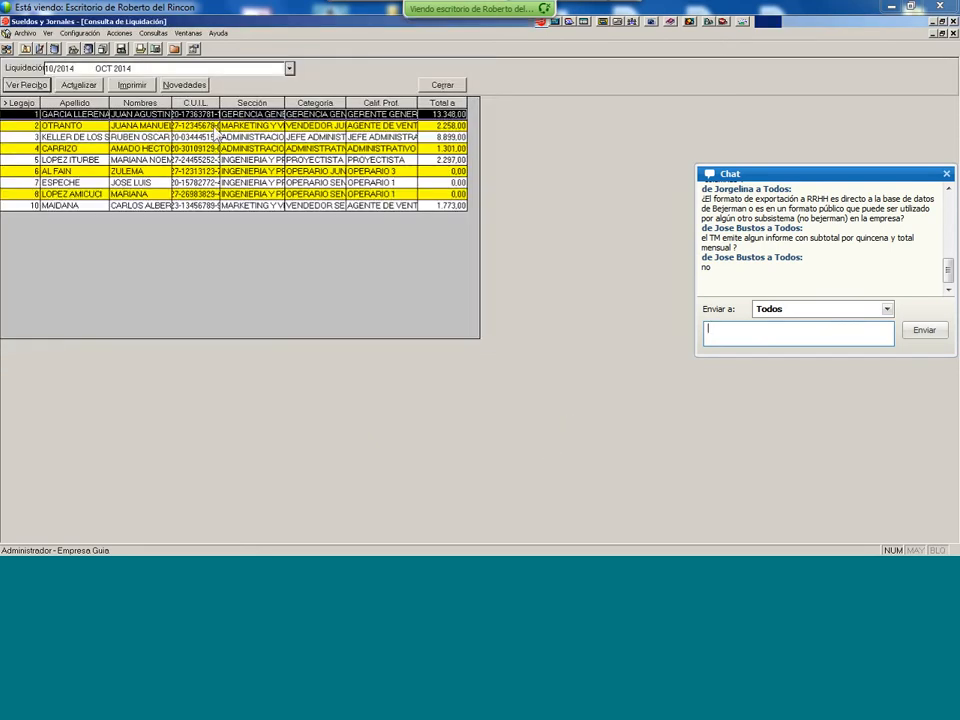
left_click(214, 126)
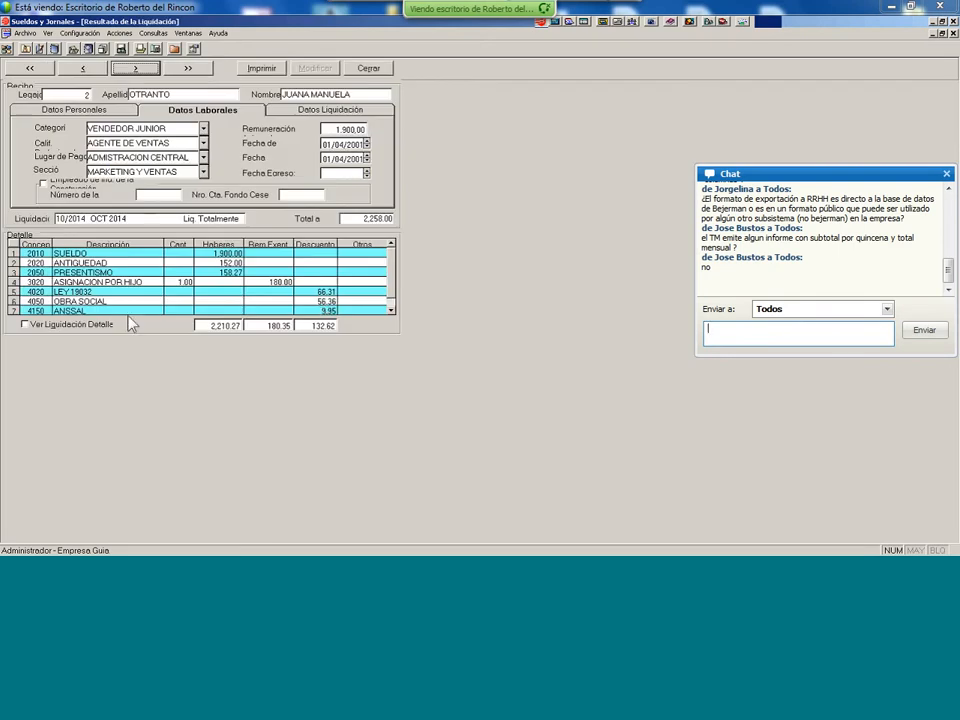
left_click(109, 327)
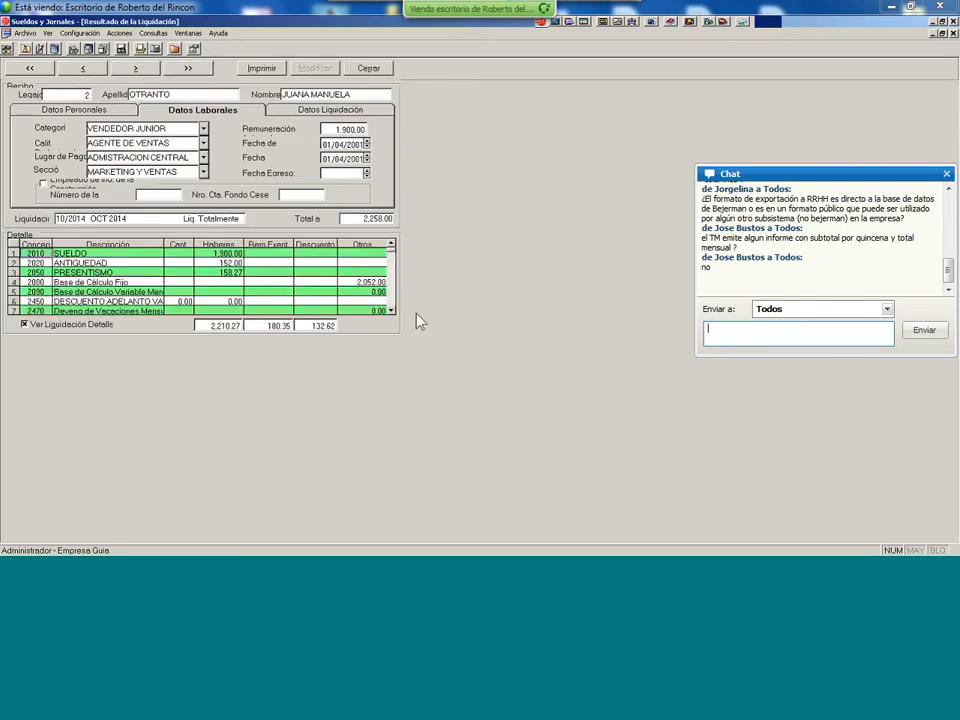
- Step through receipts to Legajo 3 and open the SUELDO calculation memory (8000*(31-0)/31)
left_click(103, 255)
left_click(135, 70)
left_click(135, 70)
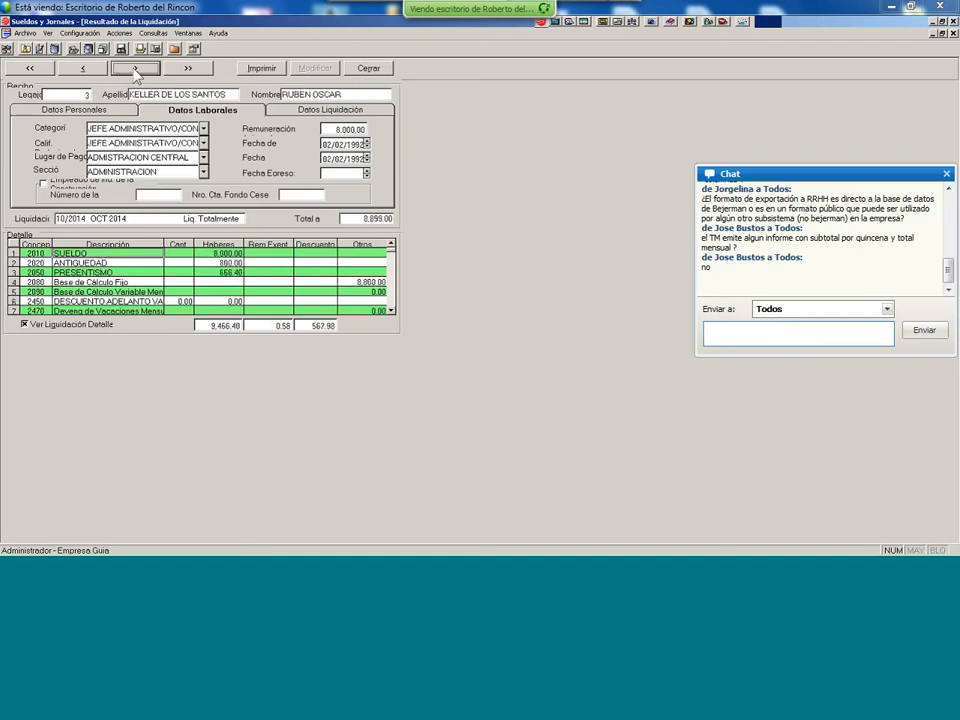
left_click(135, 70)
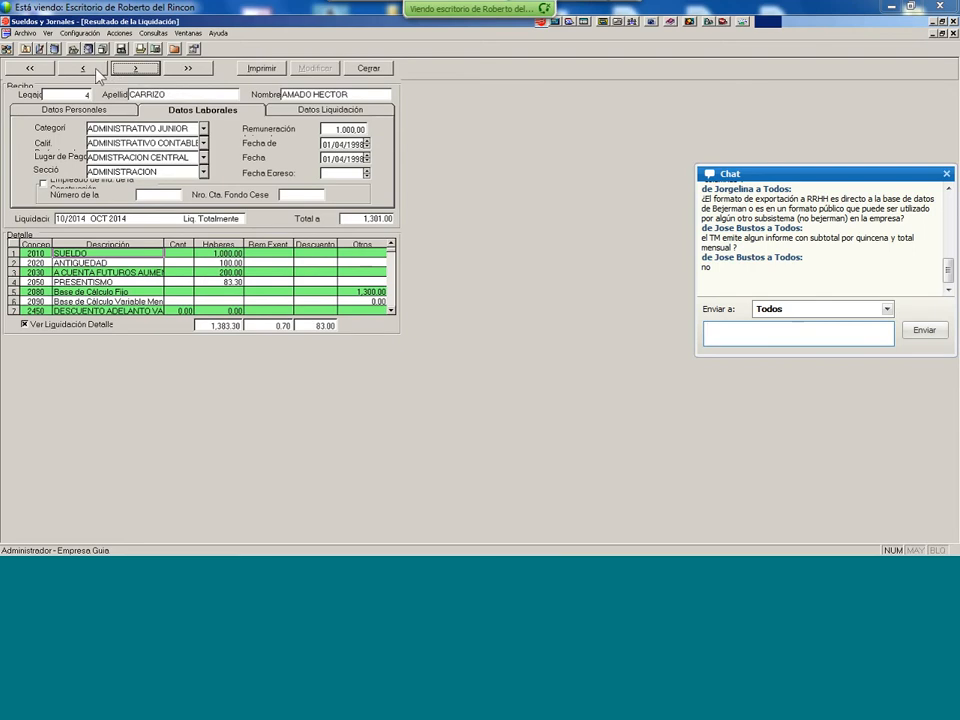
left_click(97, 69)
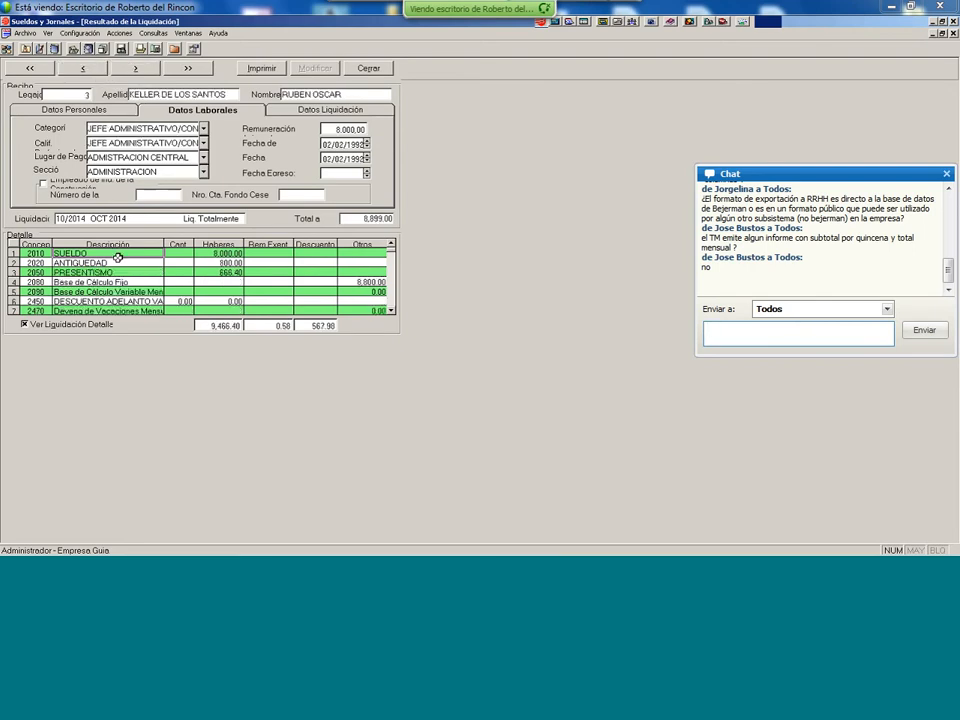
double_click(118, 258)
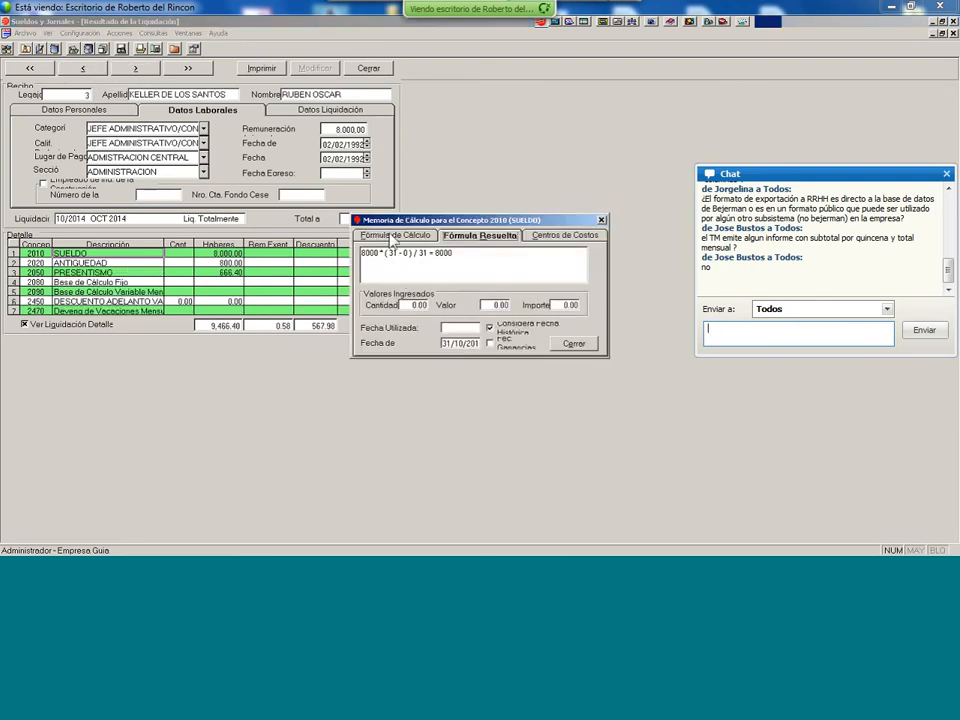
left_click(392, 237)
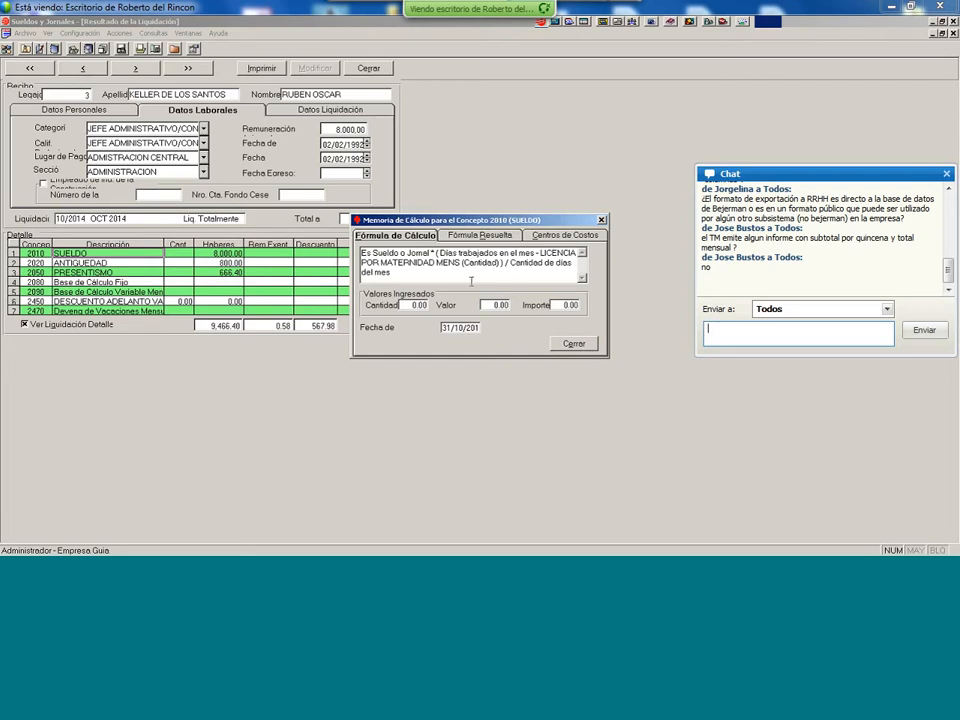
left_click(474, 237)
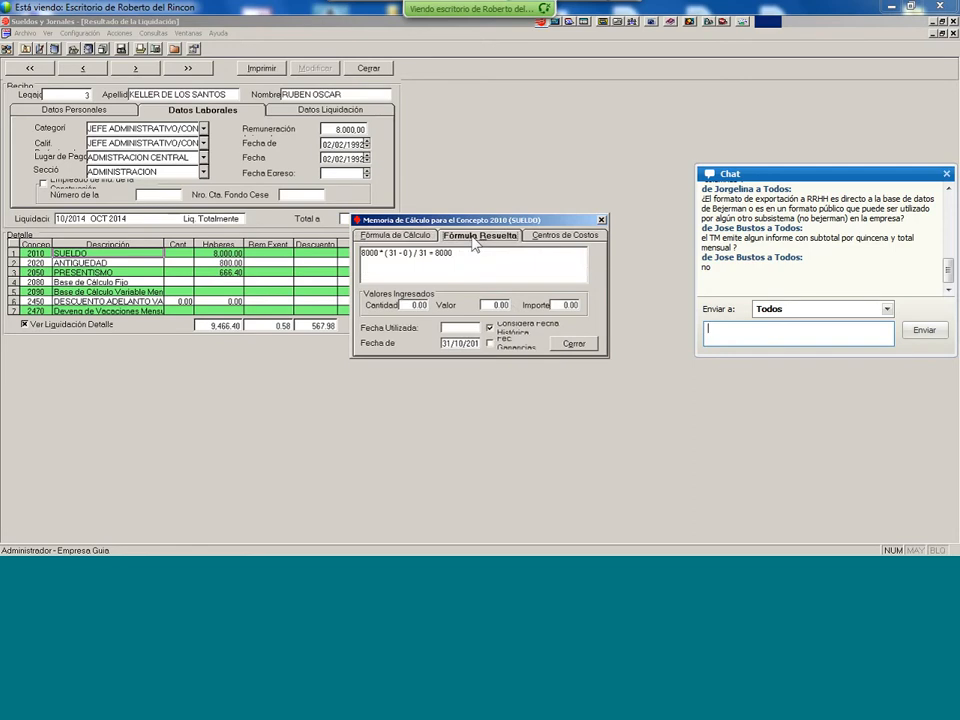
left_click(560, 238)
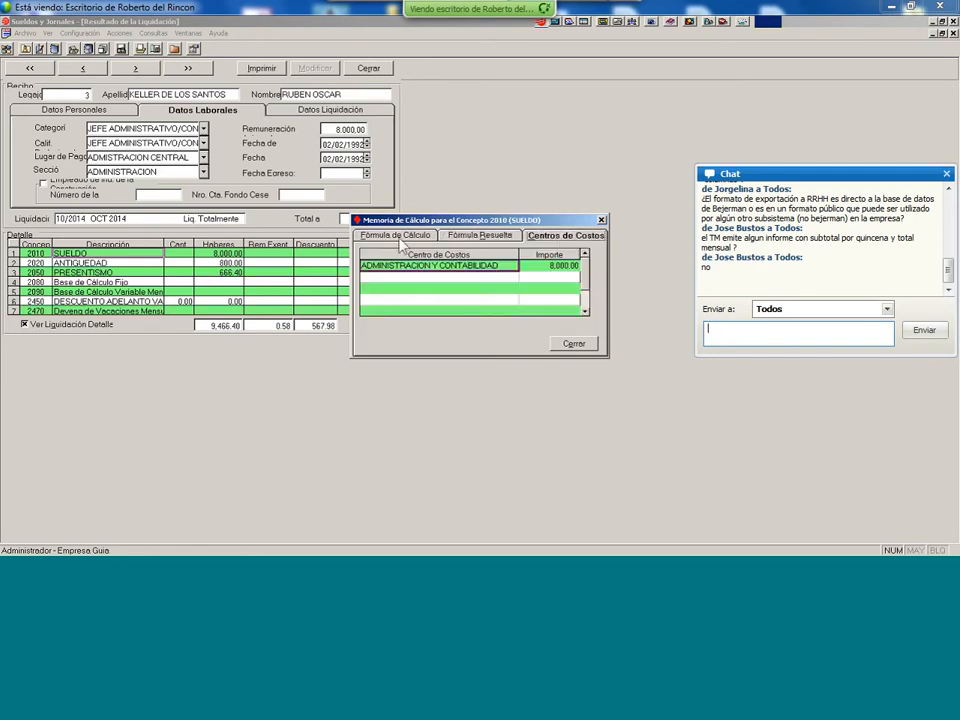
left_click(400, 237)
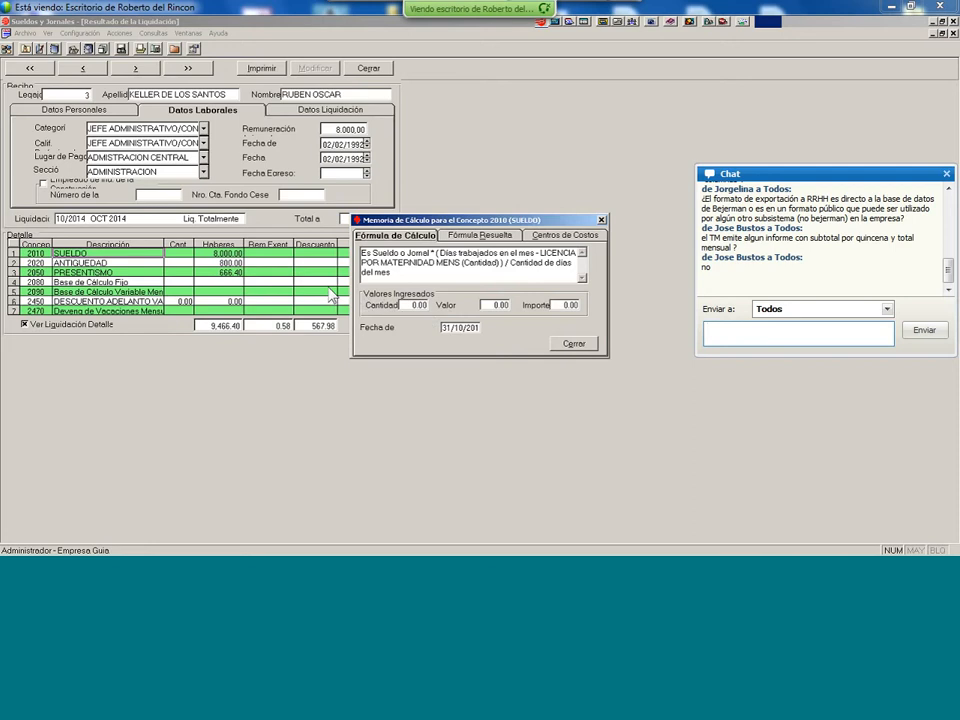
left_click(578, 346)
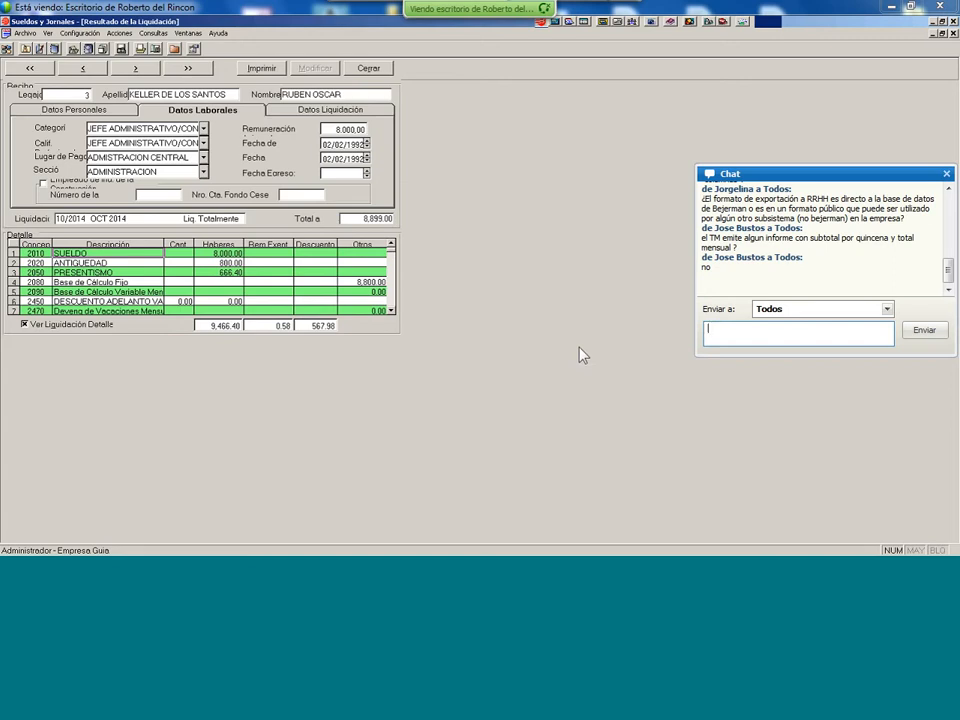
- Close employee 3's receipt, the liquidation list, the query dialog, and the Menú Principal
left_click(372, 70)
left_click(440, 88)
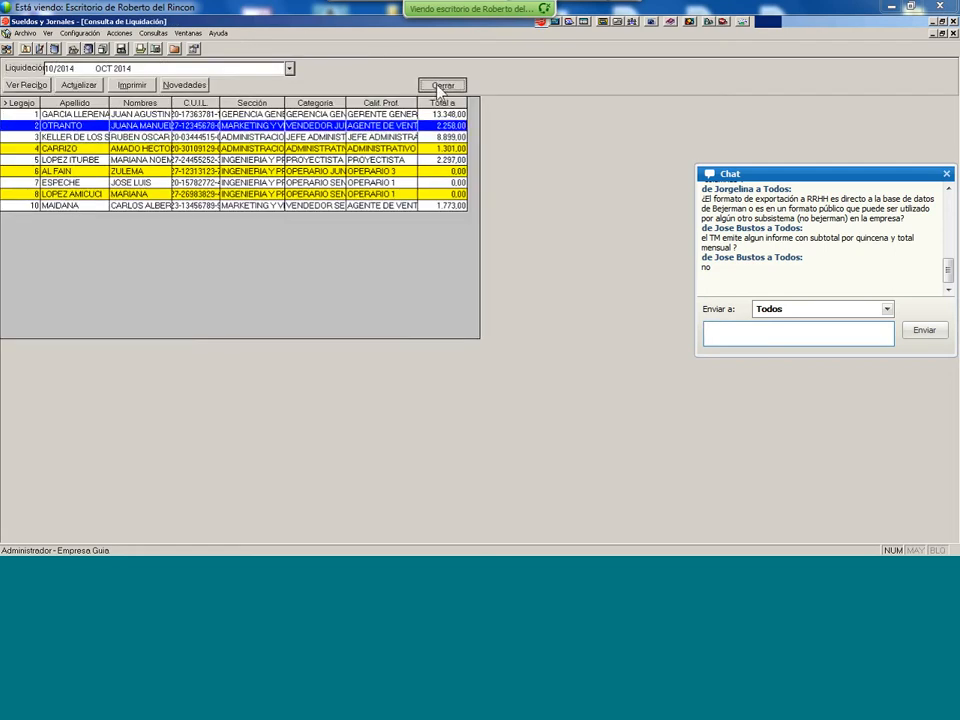
left_click(652, 415)
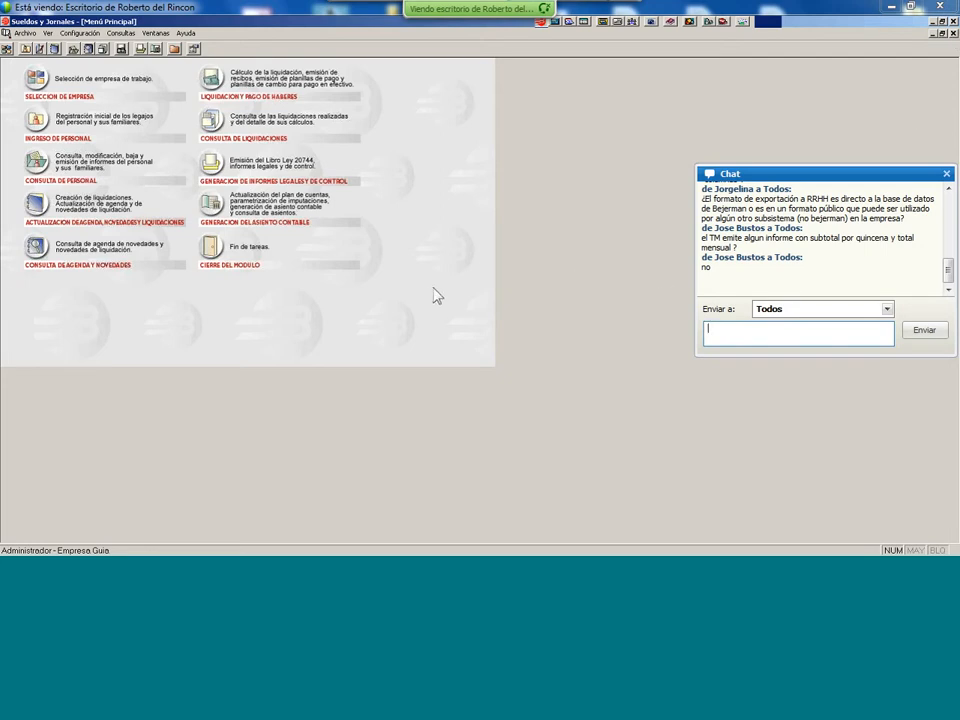
left_click(954, 34)
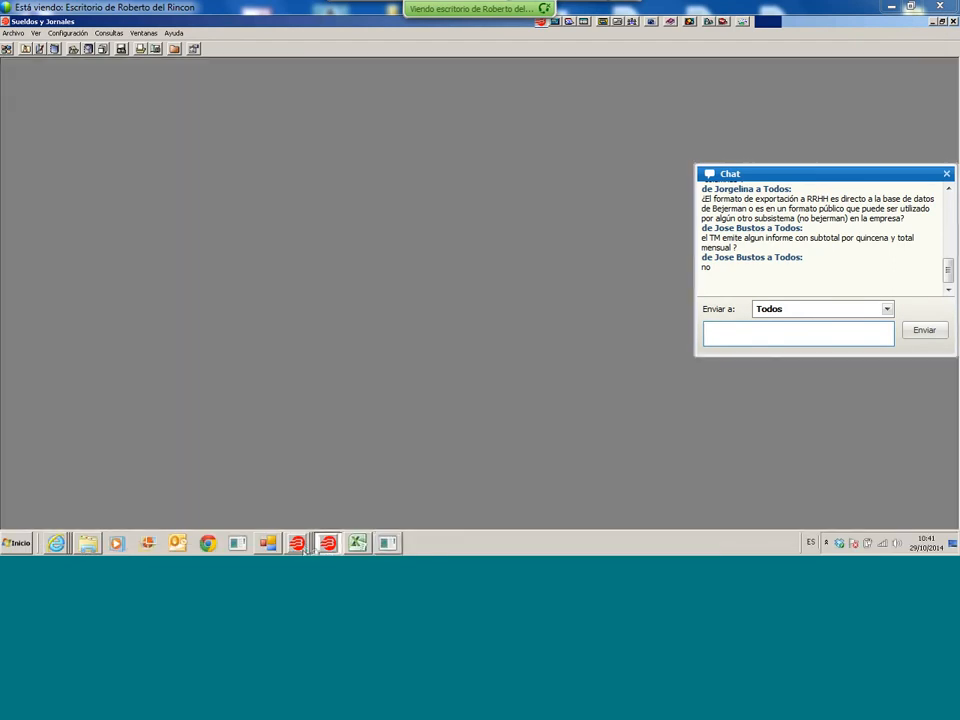
- Switch to Sistemas Bejerman, navigate to Datos de Personal, and open Ingreso de Datos
left_click(298, 543)
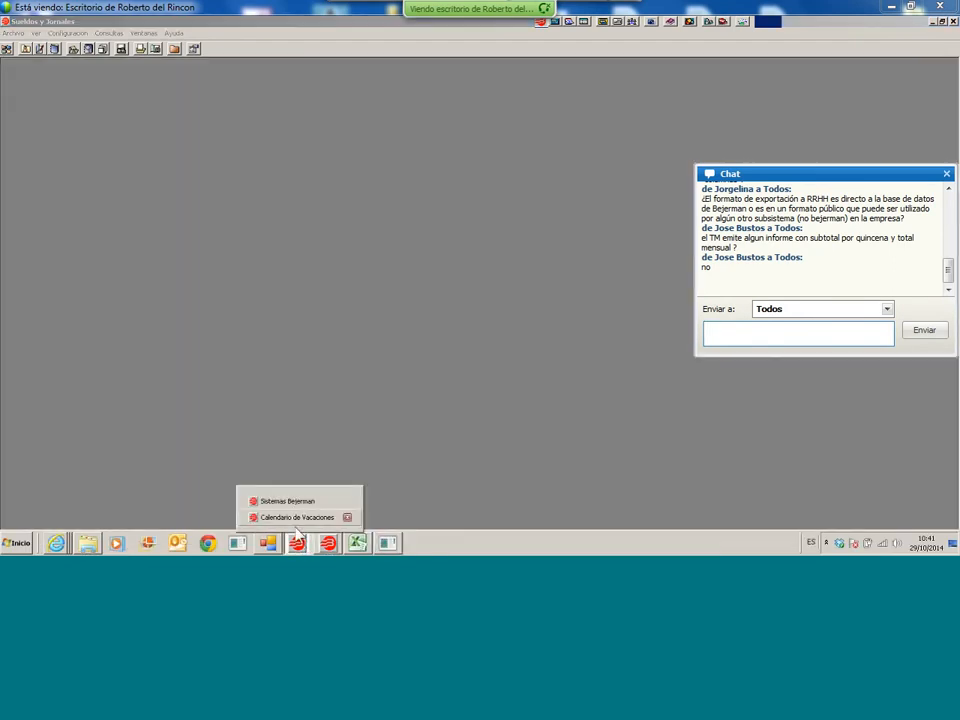
left_click(291, 506)
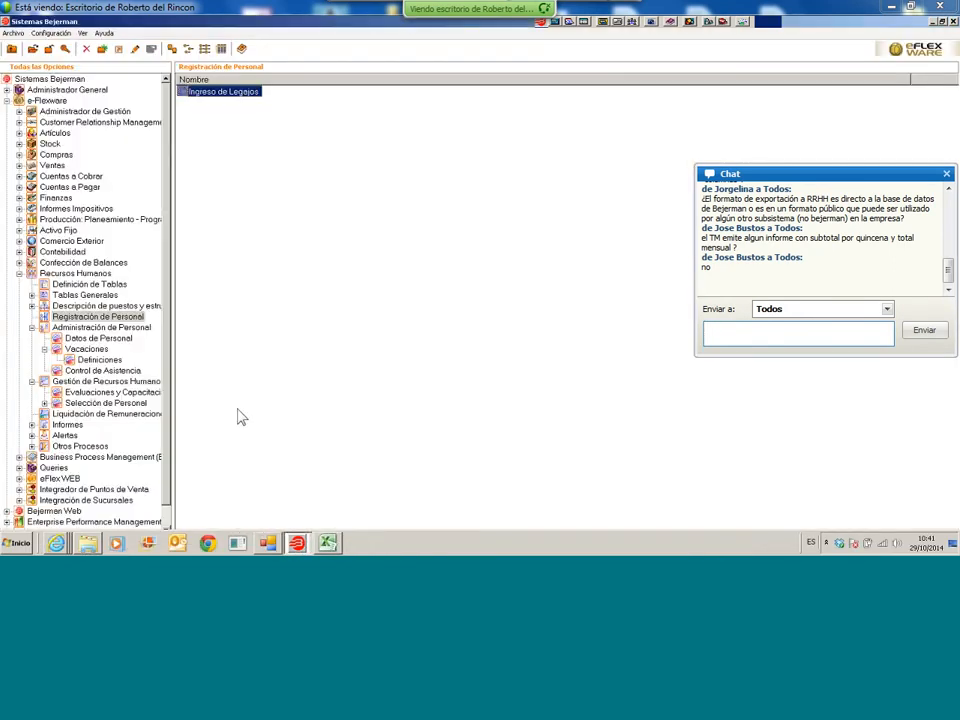
left_click(85, 349)
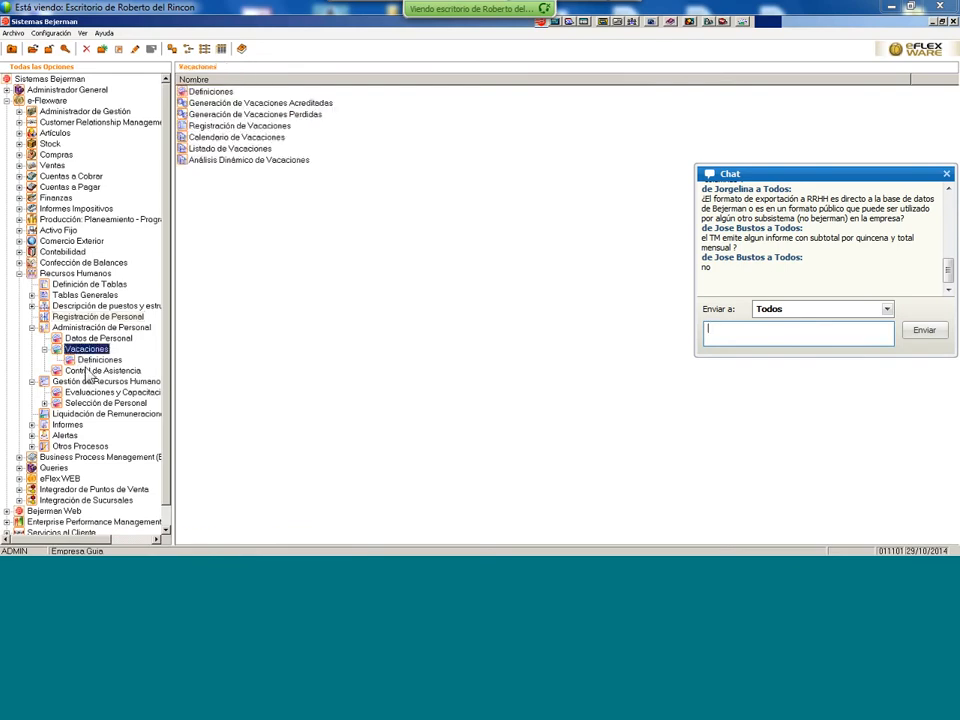
left_click(87, 382)
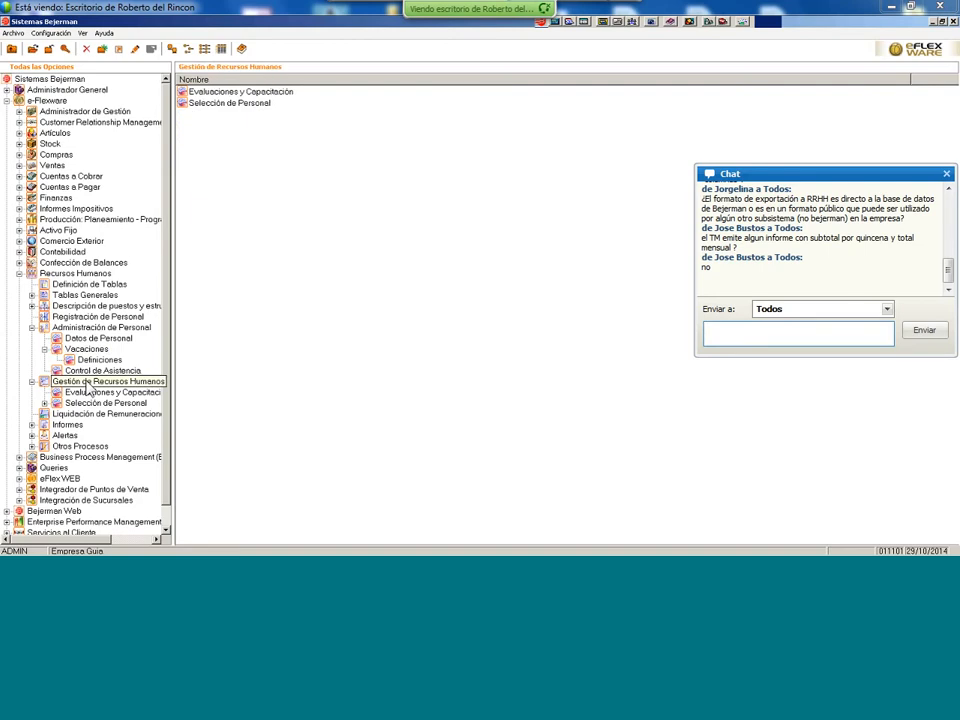
left_click(95, 339)
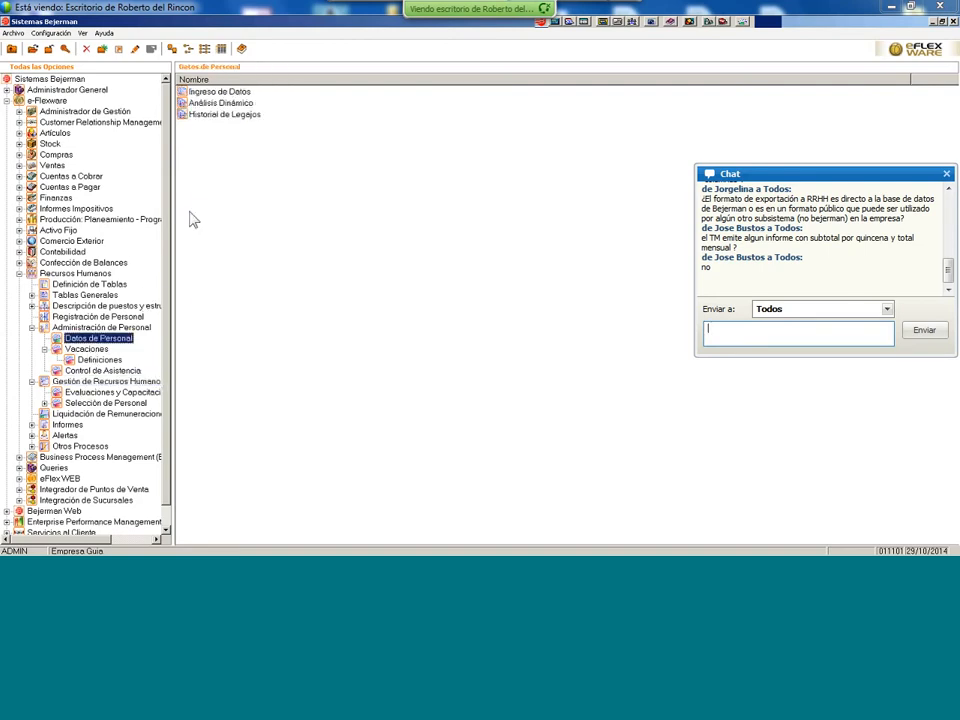
left_click(230, 92)
double_click(232, 94)
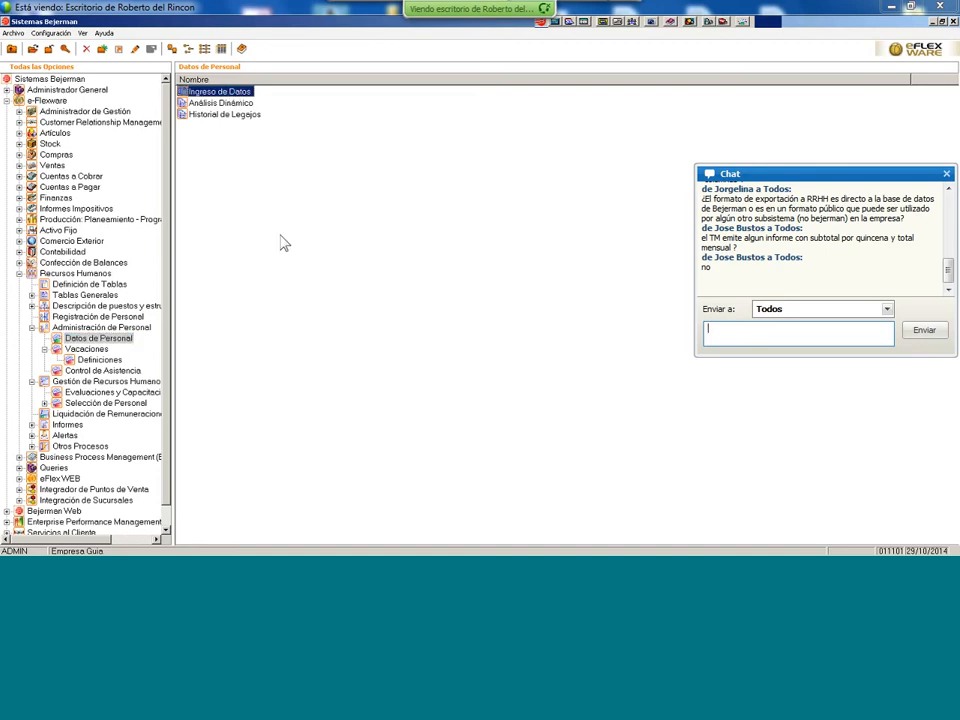
- Step through Ausencias, Anticipos, Embargos and Estudios Cursados, ending on the Habilidades del Personal table
left_click(382, 228)
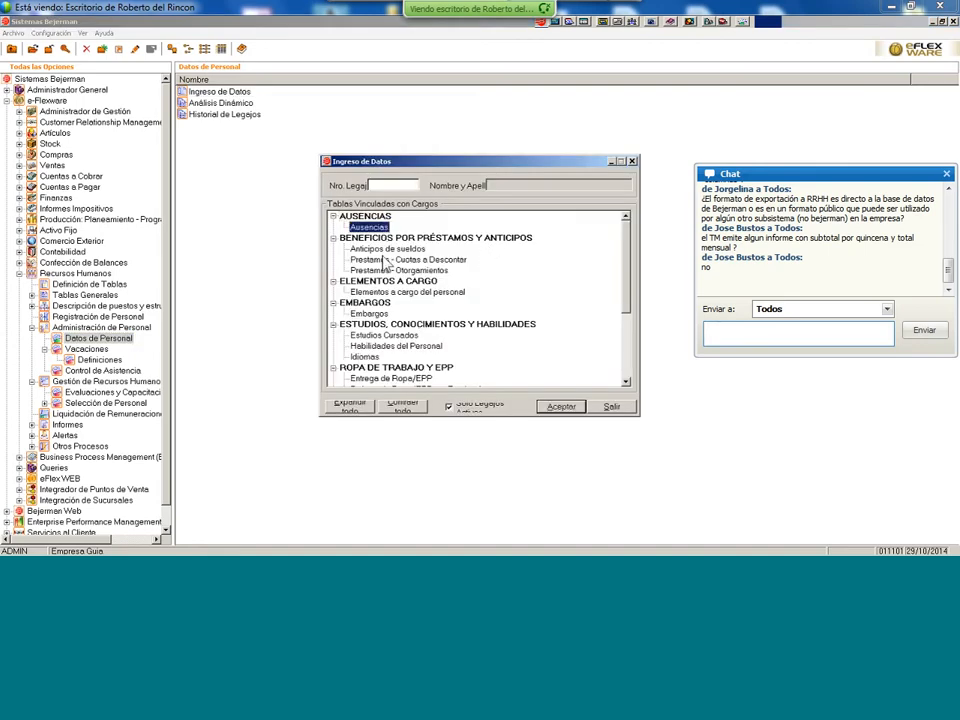
left_click(382, 249)
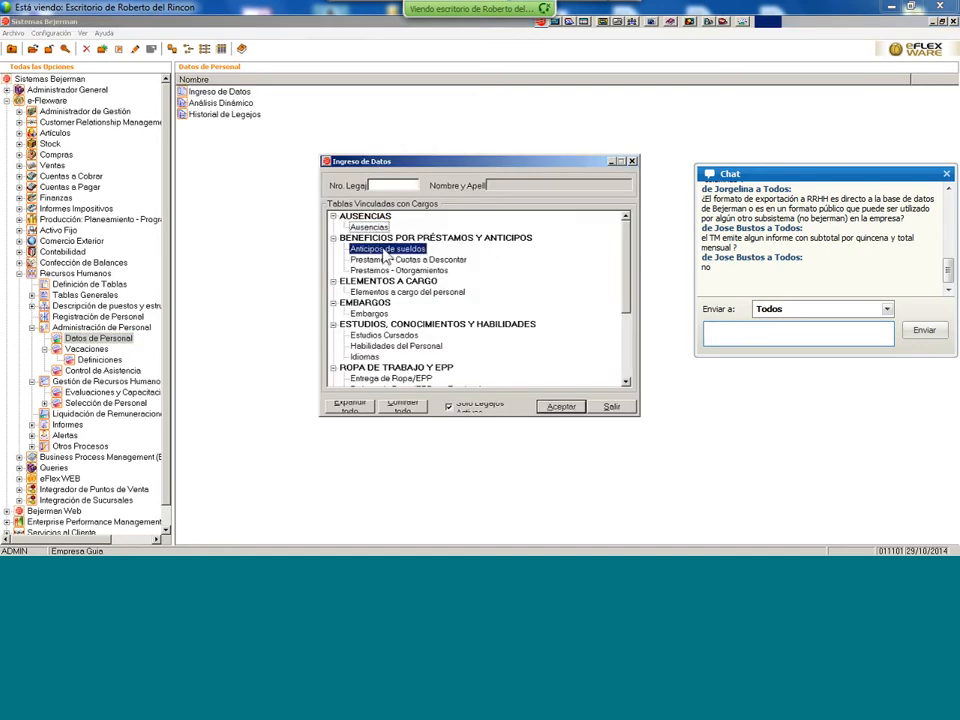
left_click(405, 291)
mouse_move(630, 310)
left_mouse_down()
mouse_move(630, 340)
mouse_move(628, 330)
left_mouse_up()
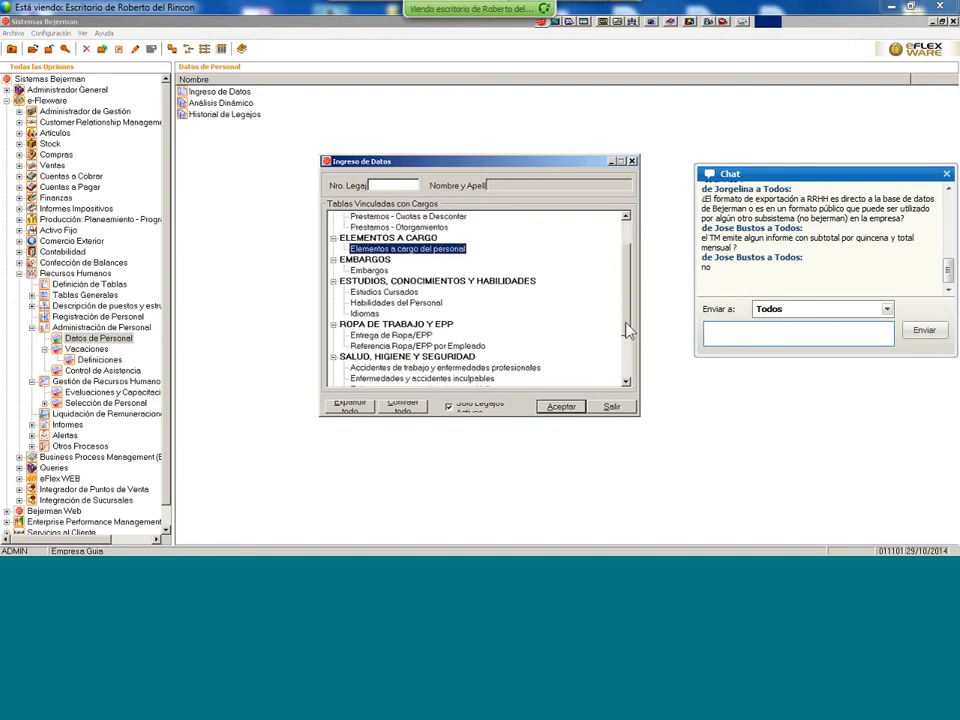
left_click(370, 271)
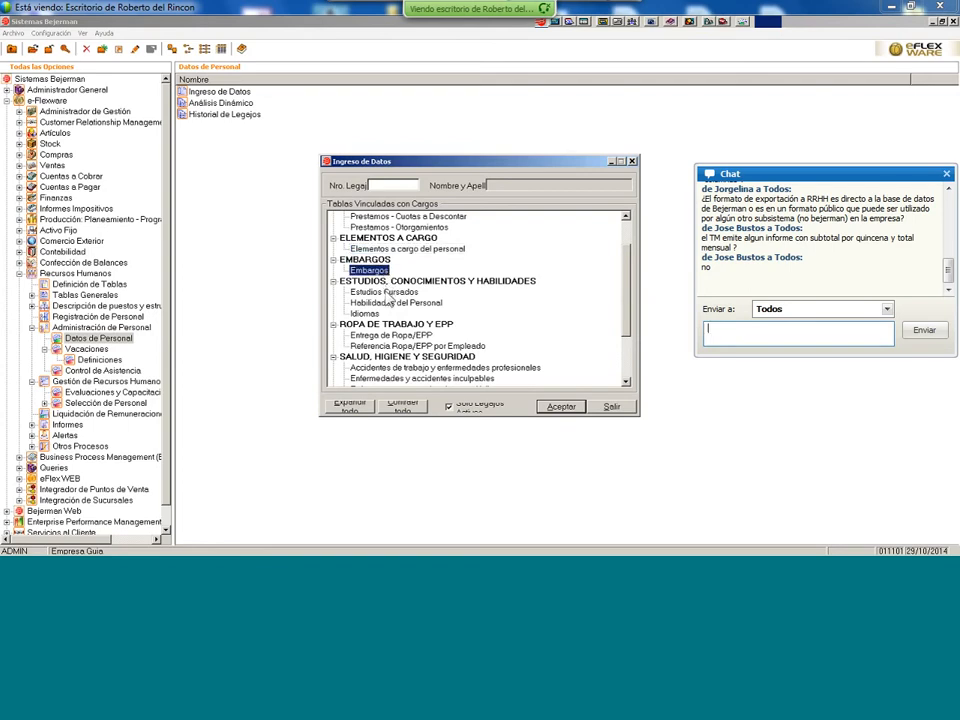
left_click(385, 292)
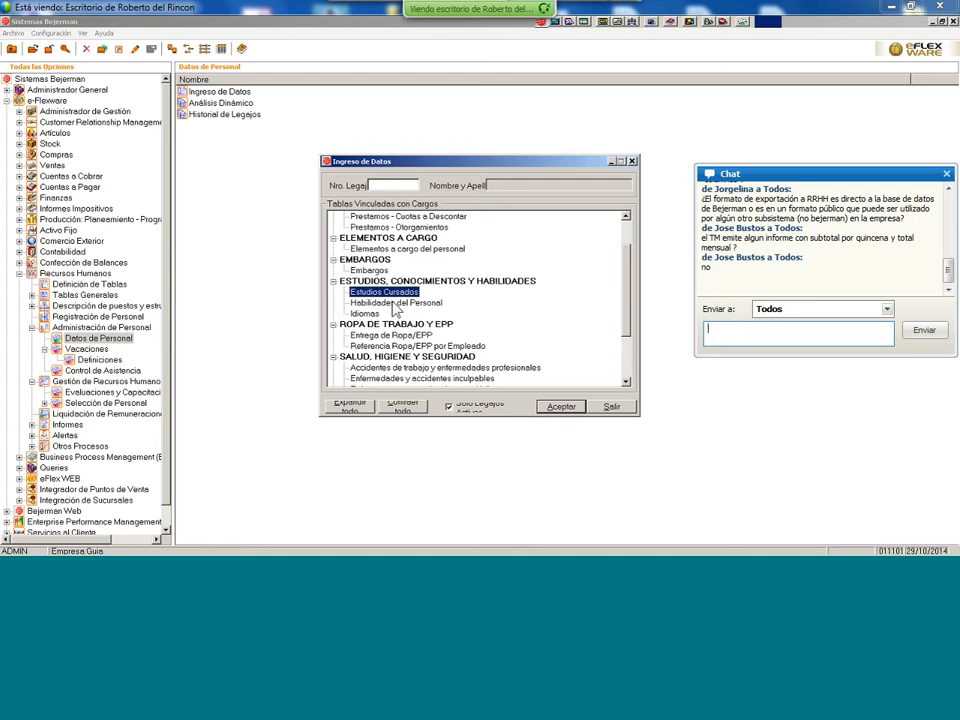
left_click(396, 304)
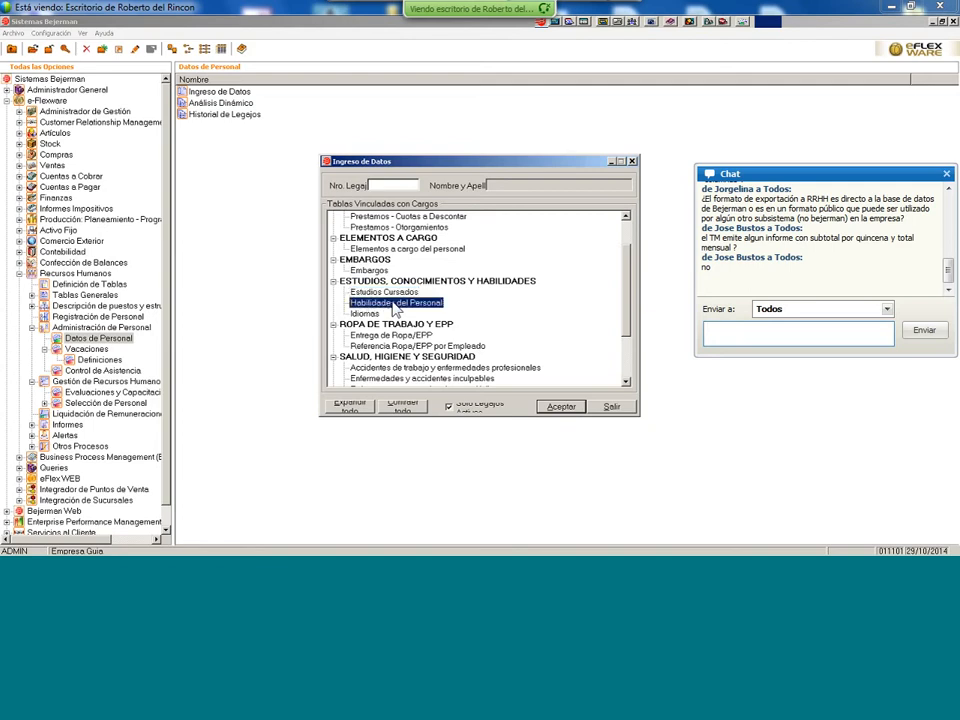
double_click(396, 304)
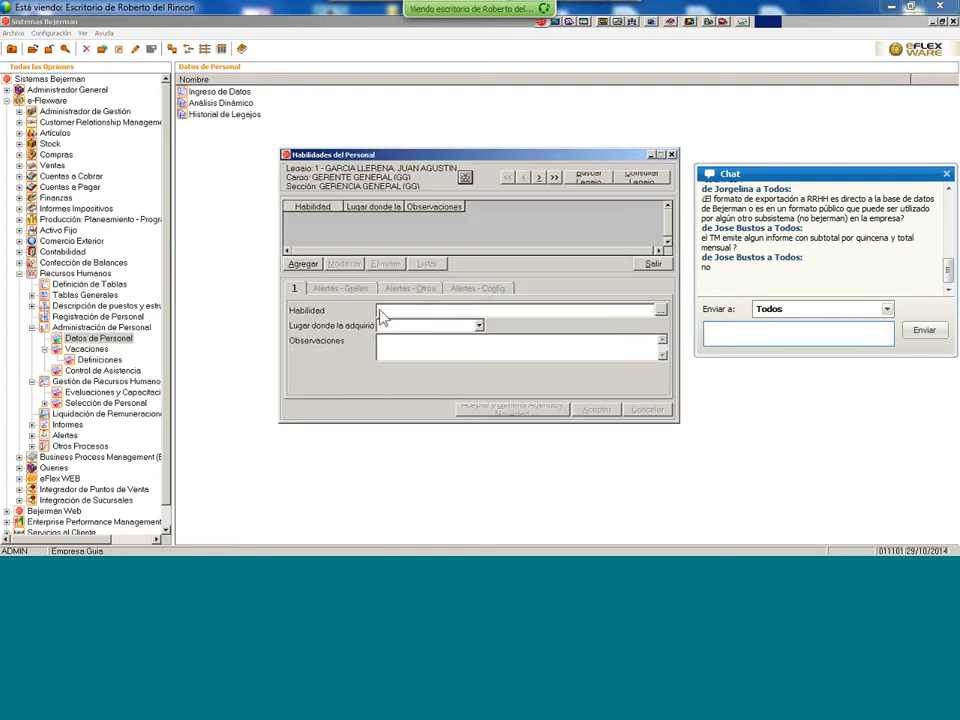
left_click(664, 312)
left_click(306, 264)
left_click(660, 310)
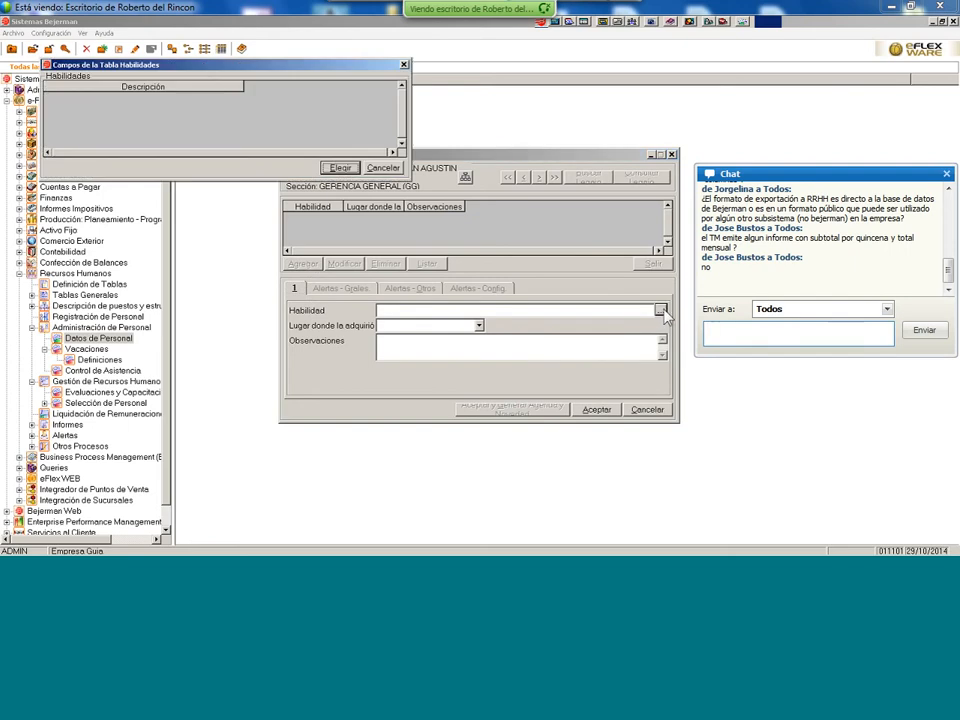
left_click(383, 167)
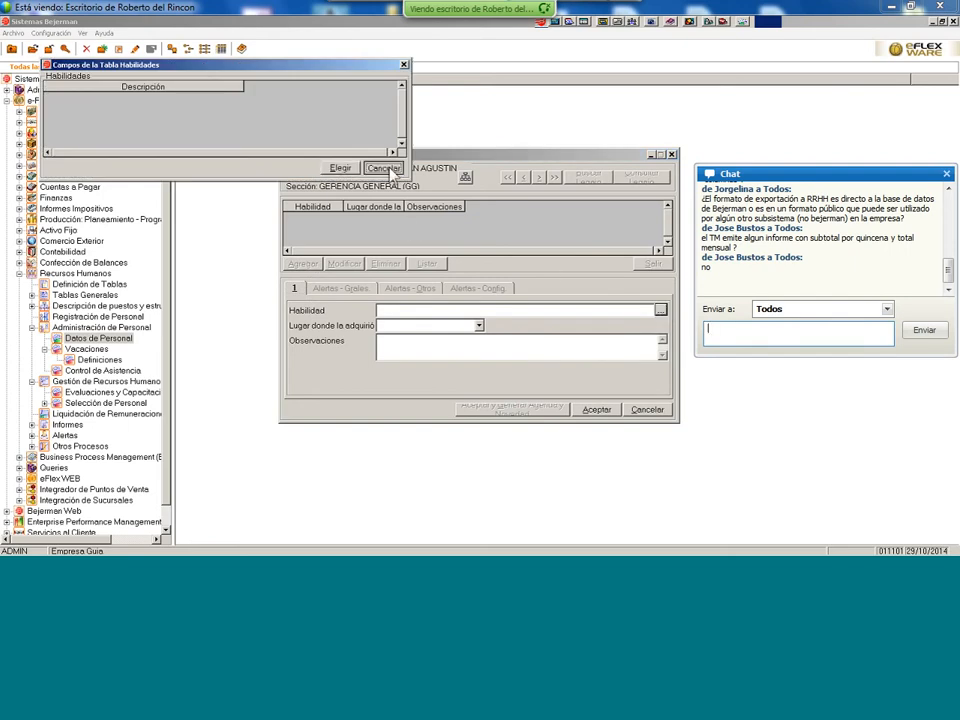
left_click(479, 326)
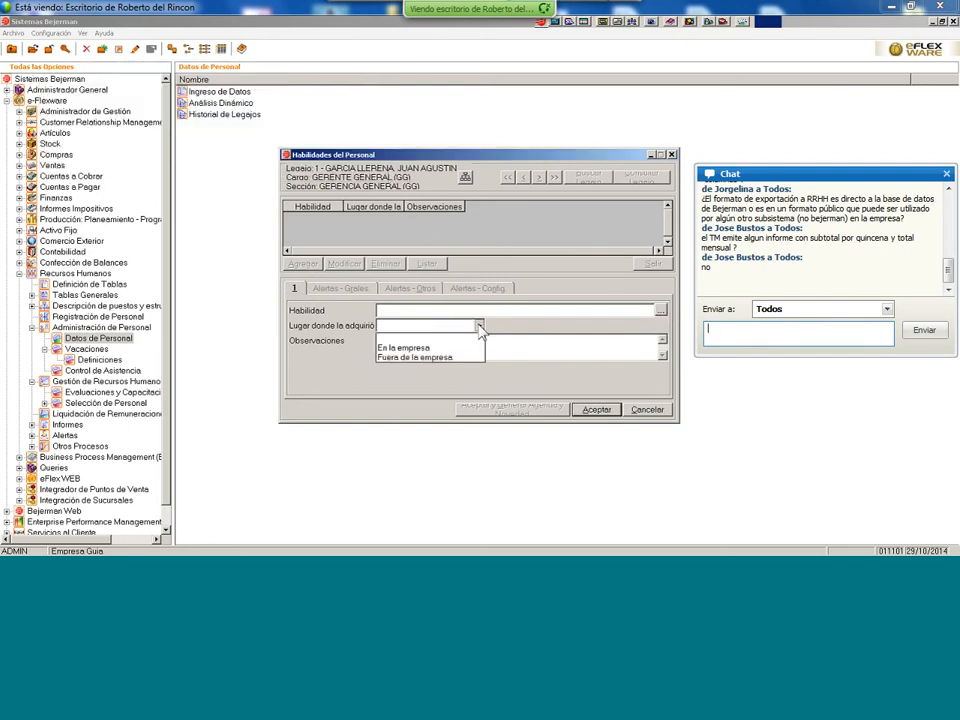
left_click(479, 326)
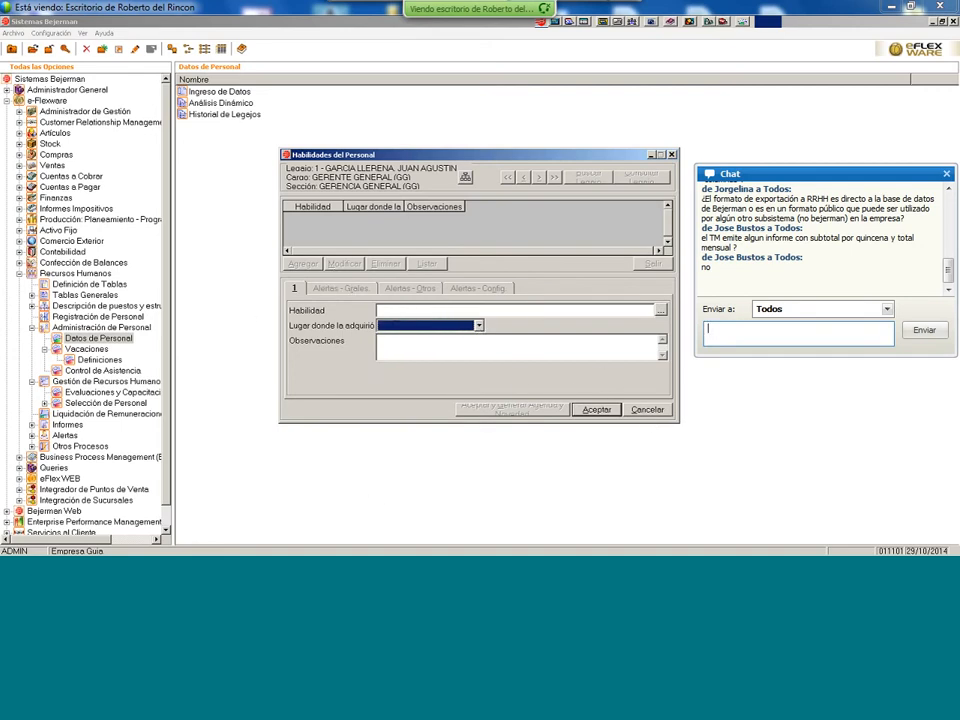
left_click(660, 411)
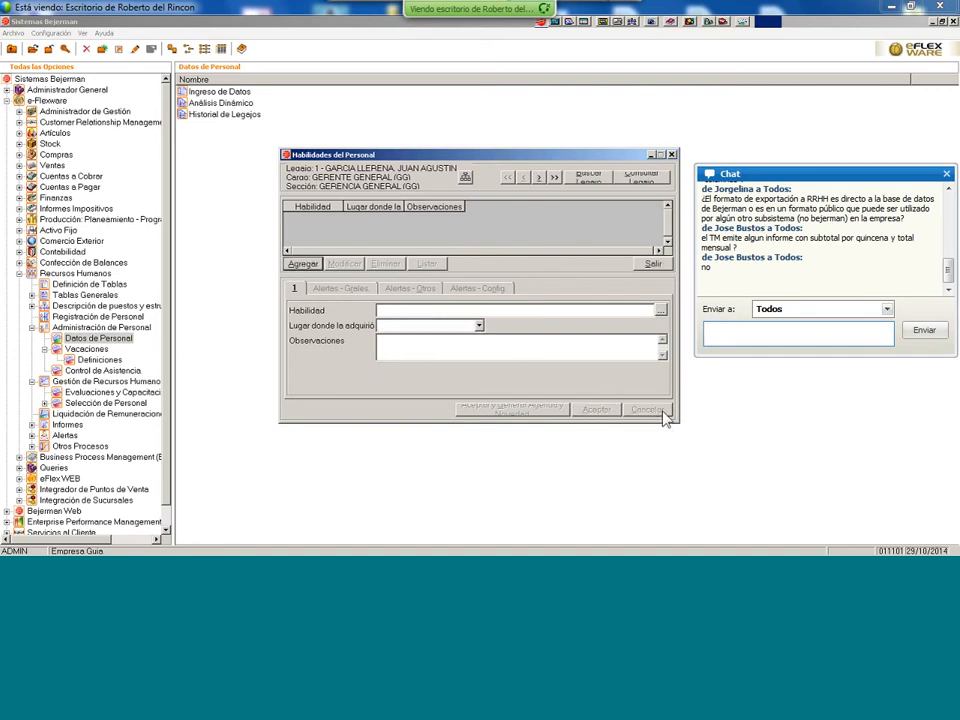
left_click(652, 263)
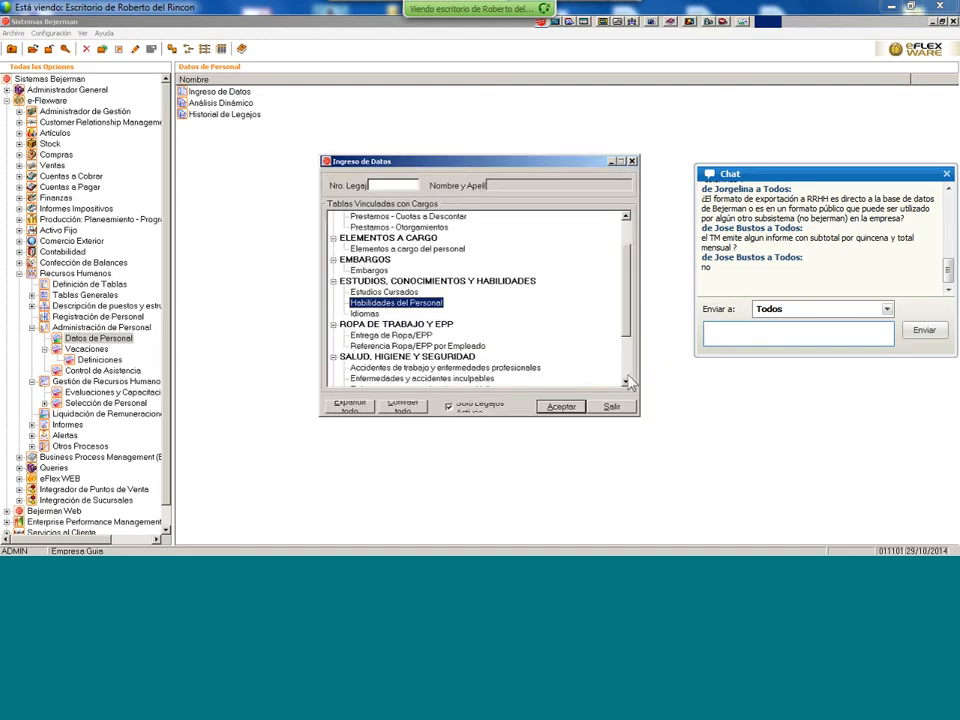
- Open the Sanciones disciplinarias table from the Tablas Vinculadas list for employee 1
left_click_drag(626, 385, 628, 389)
left_click(424, 340)
double_click(424, 340)
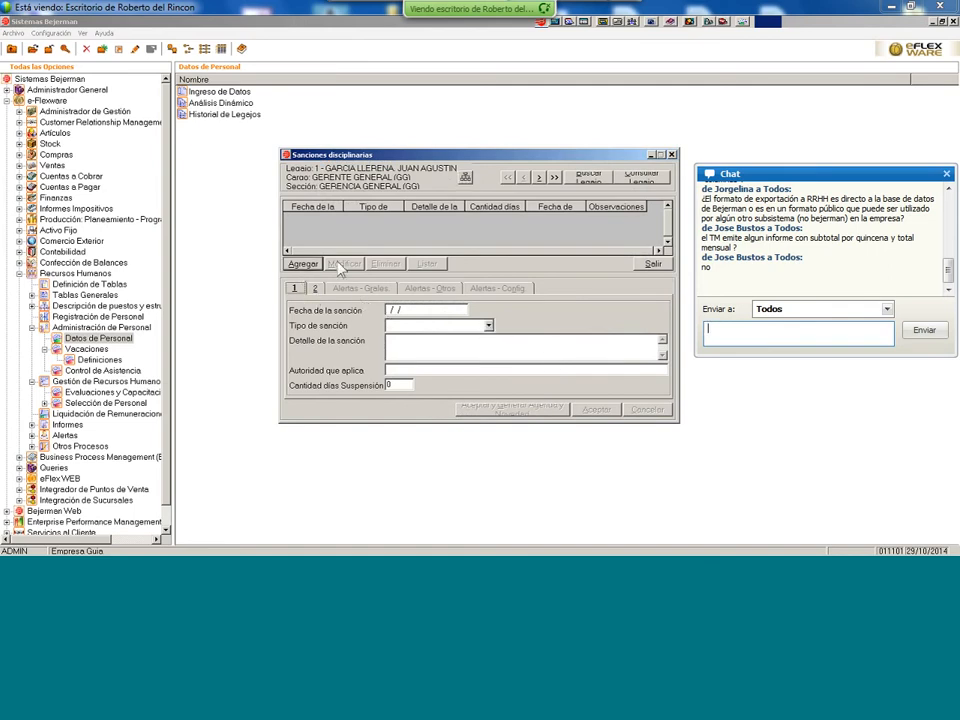
- Draft an Apercibimiento sanction, view its Fecha de reincorporación field, then cancel and exit unsaved
left_click(310, 265)
left_click(488, 325)
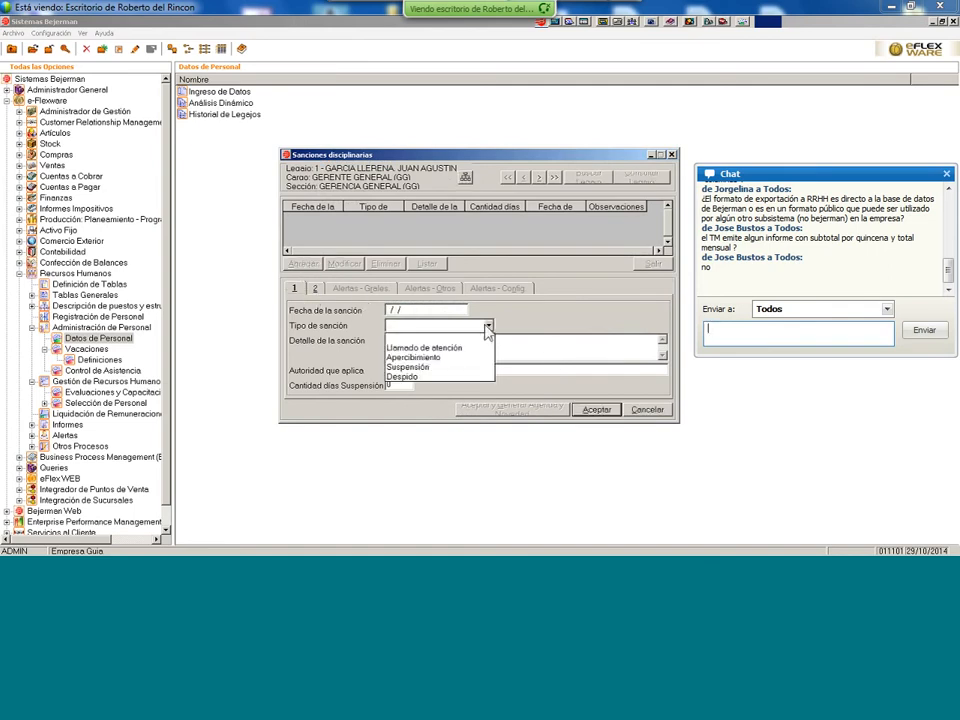
left_click(439, 359)
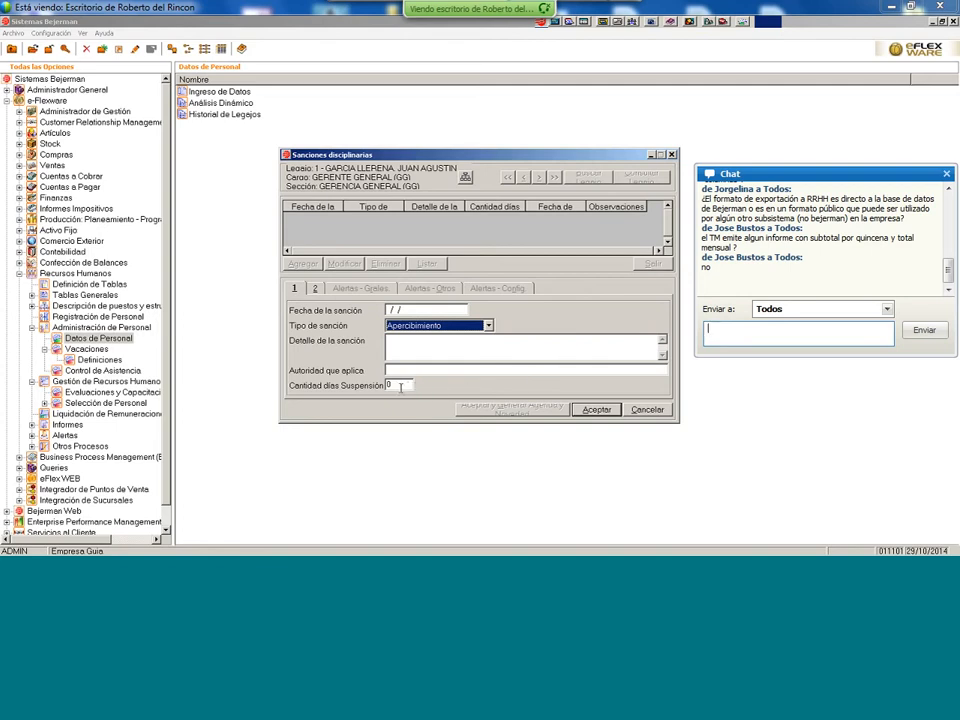
left_click(315, 289)
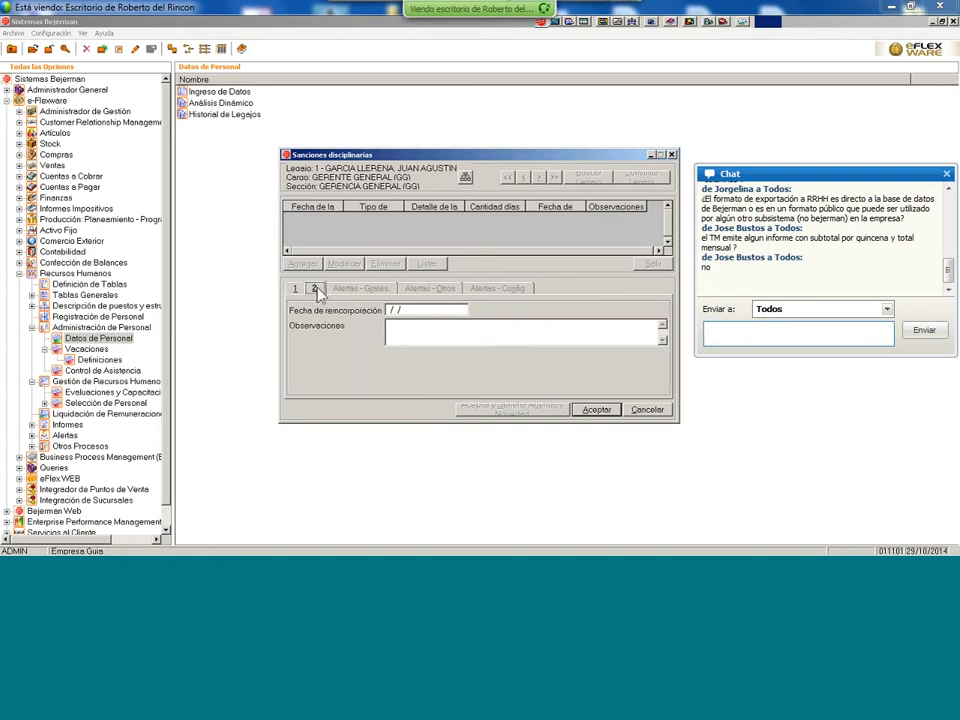
left_click(392, 310)
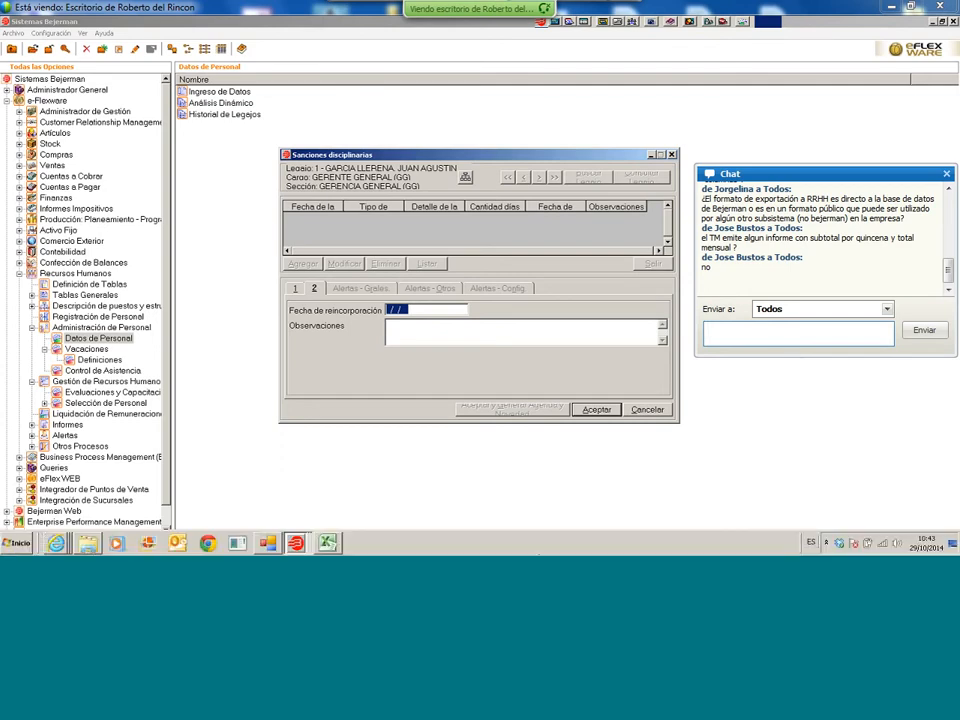
left_click(645, 410)
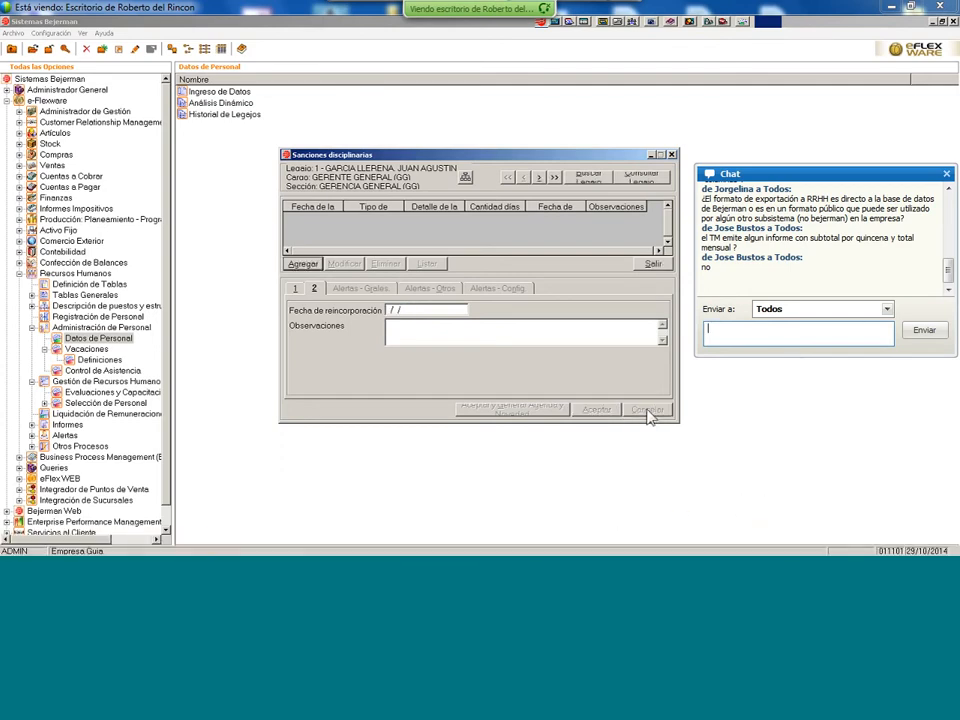
left_click(654, 263)
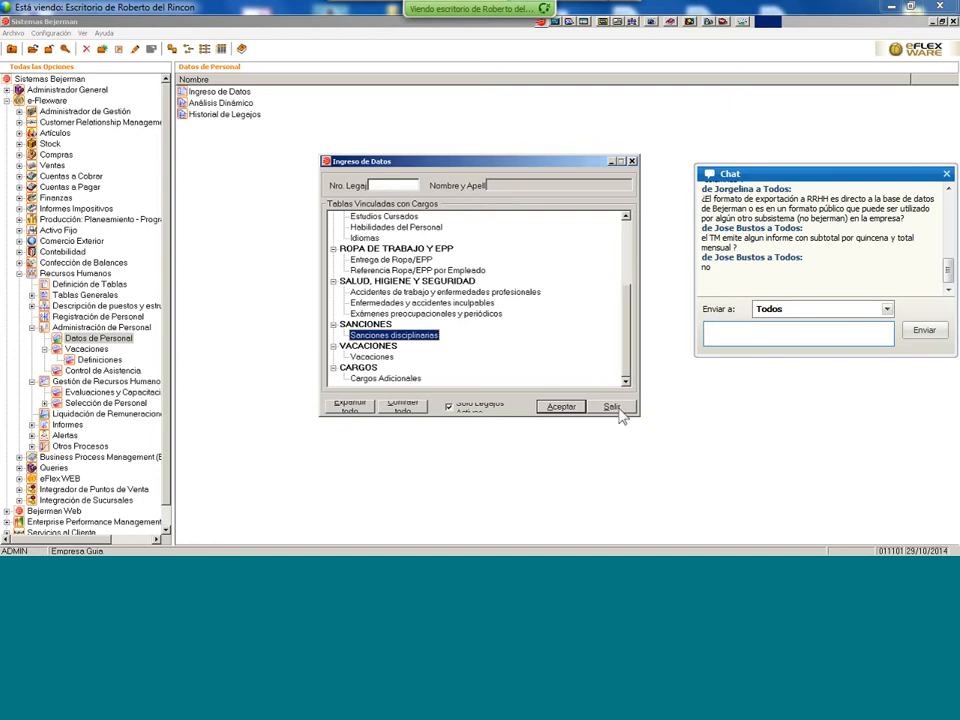
- Select the Exámenes preocupacionales y periódicos table in the Tablas Vinculadas con Cargos list
scroll(632, 322, "up", 2)
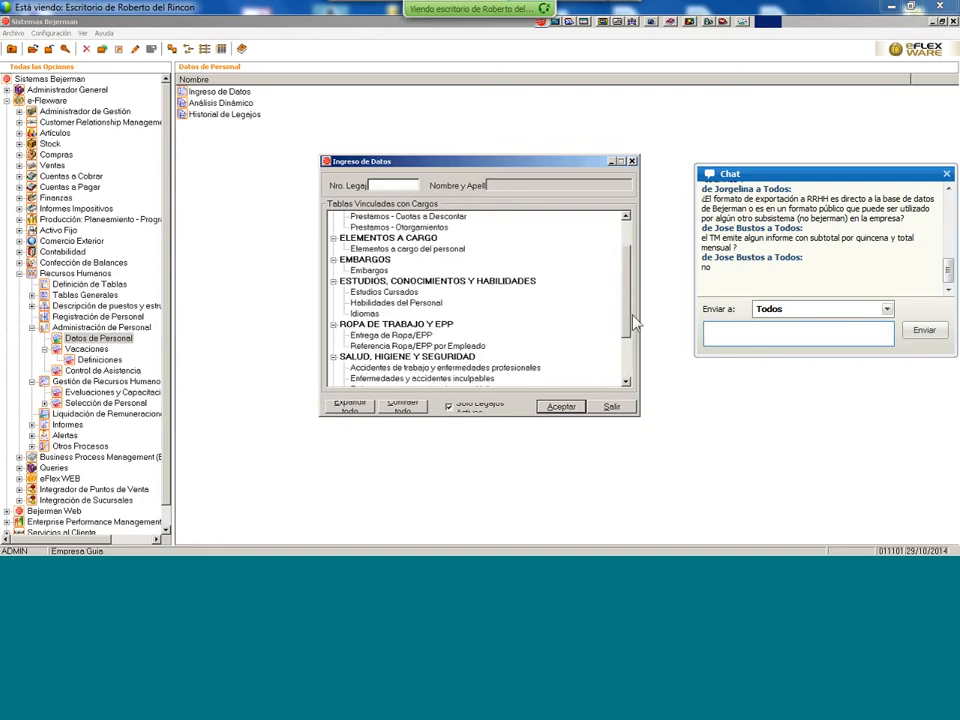
scroll(632, 300, "up", 1)
scroll(625, 285, "up", 1)
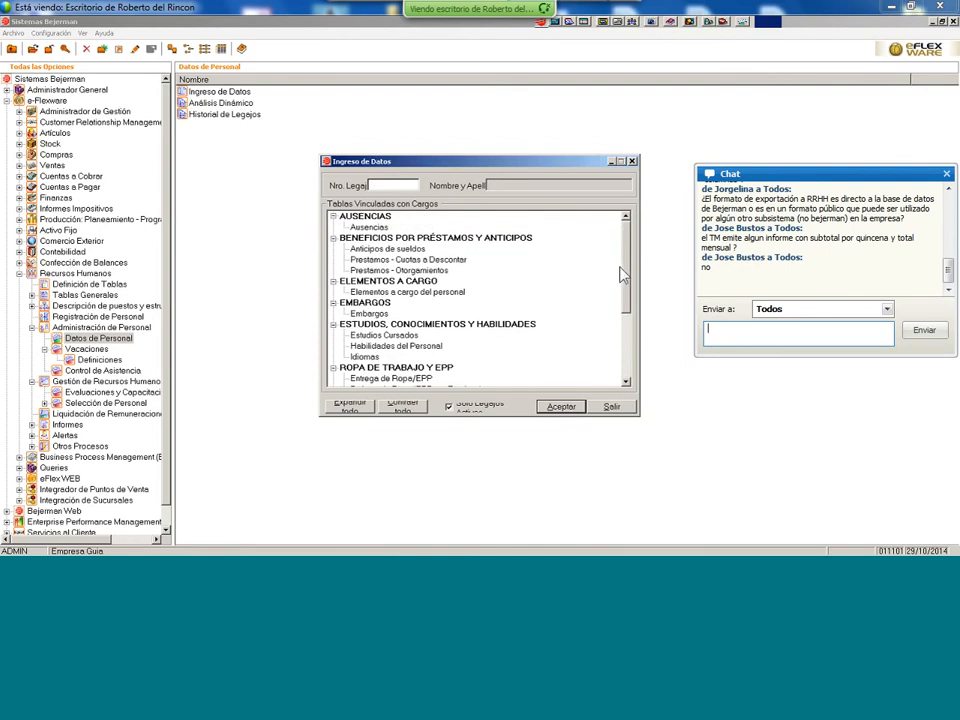
scroll(622, 278, "down", 4)
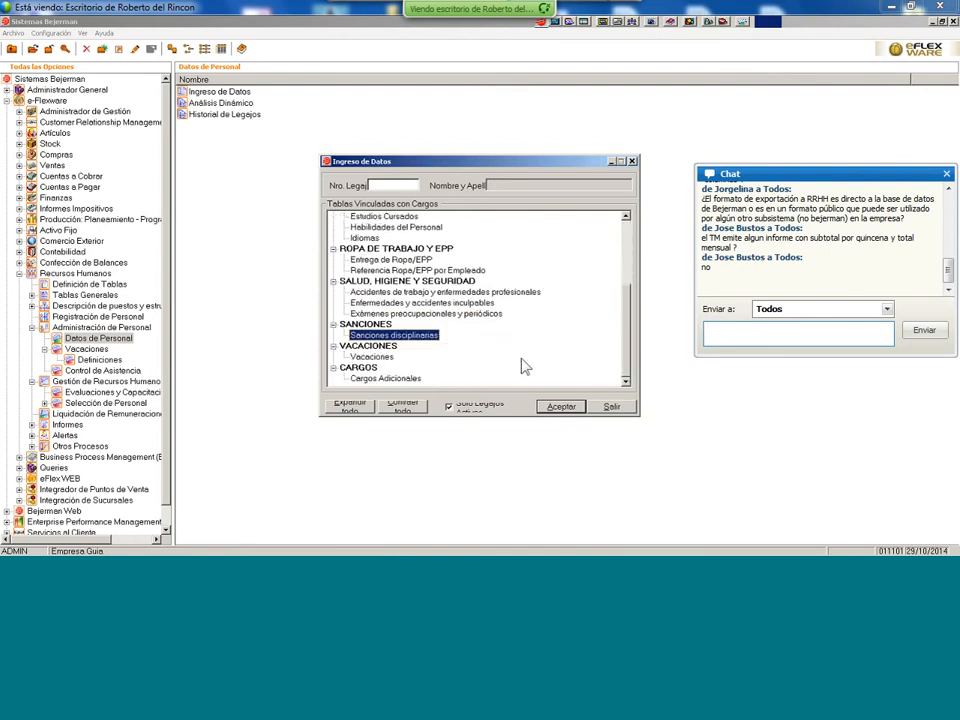
left_click(476, 316)
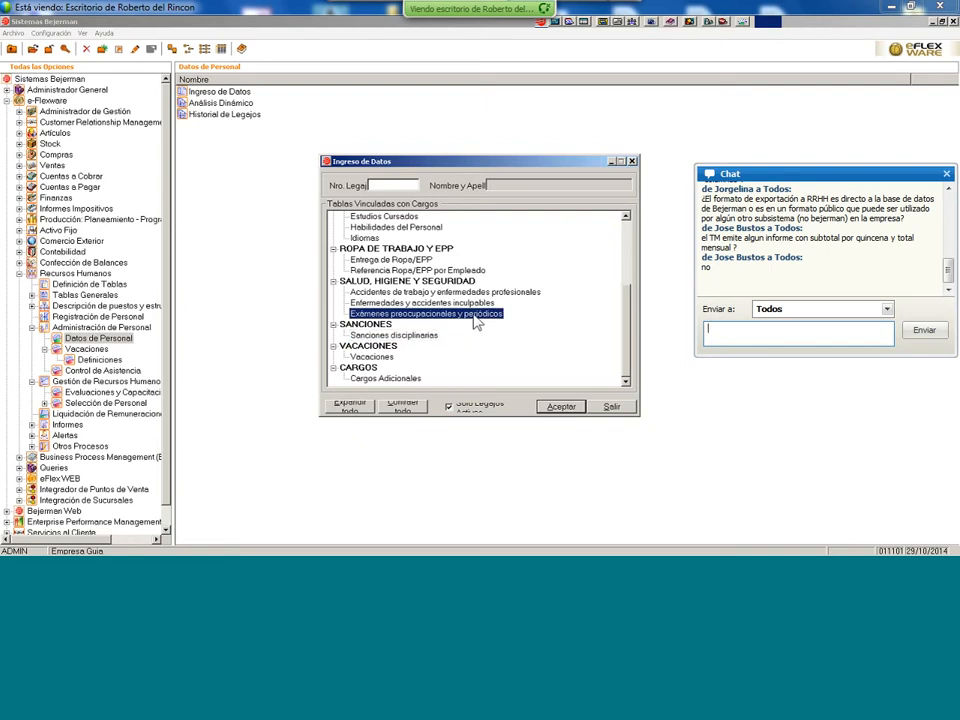
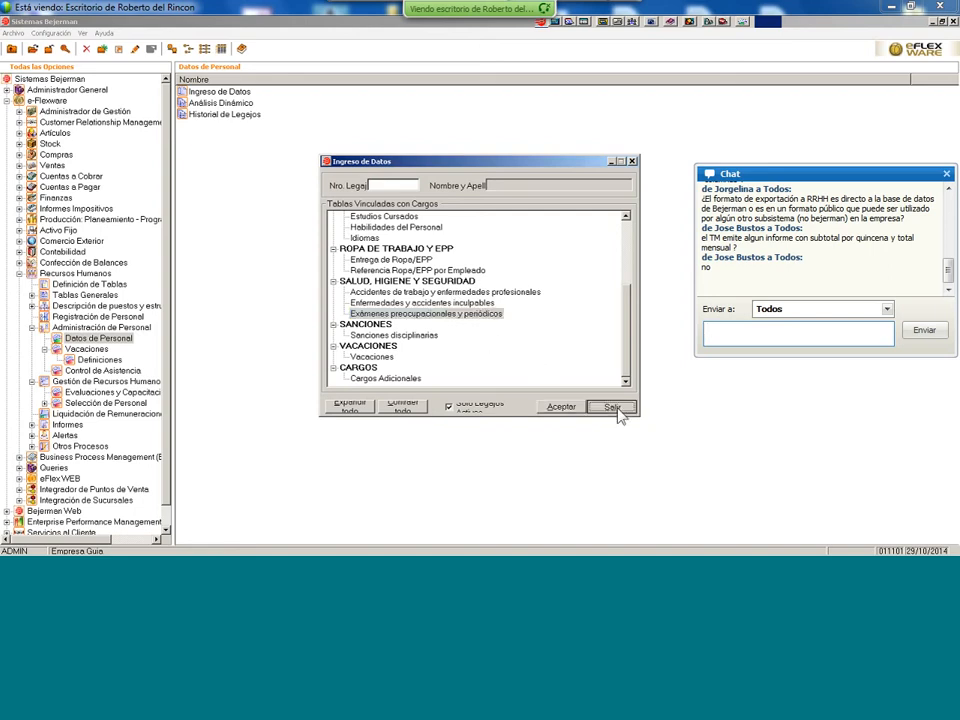
- Close the Ingreso de Datos window and switch to the RRHH browser window
left_click(612, 408)
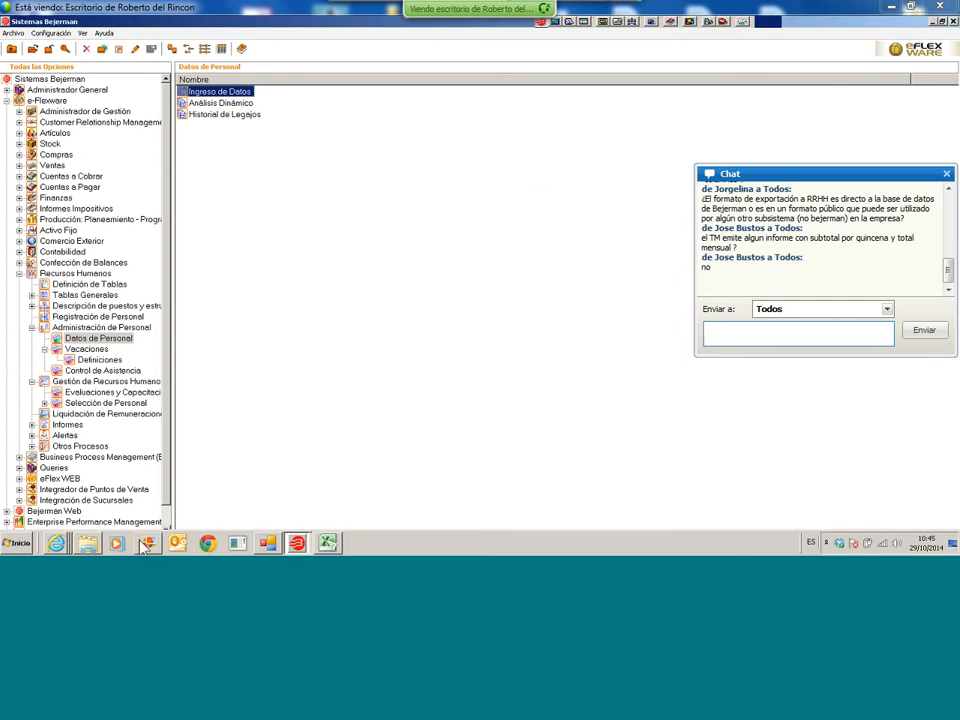
mouse_move(58, 543)
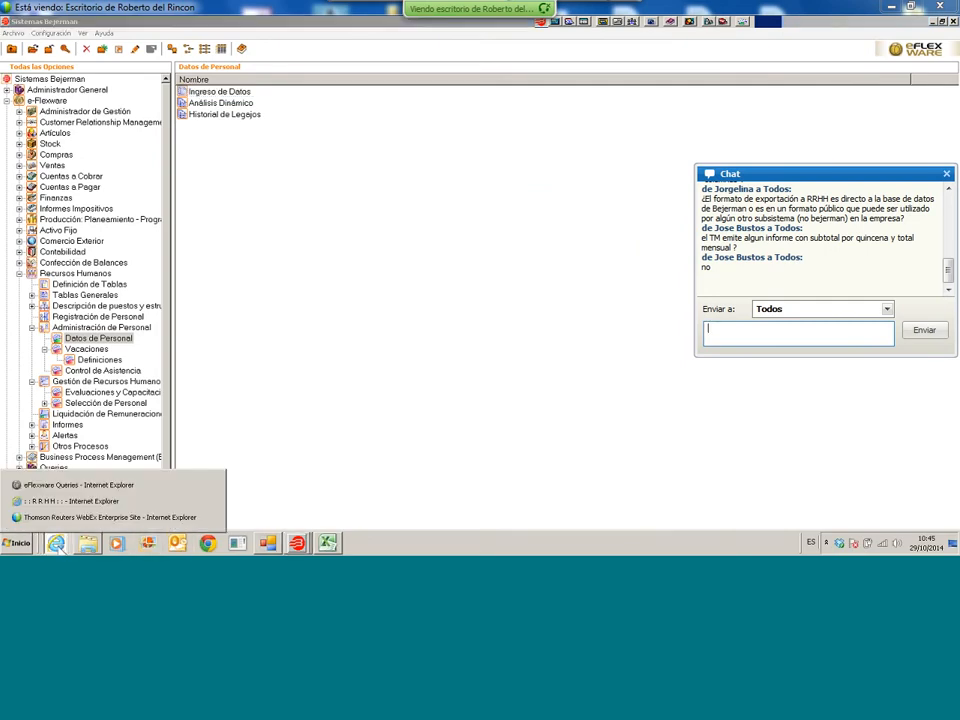
left_click(78, 511)
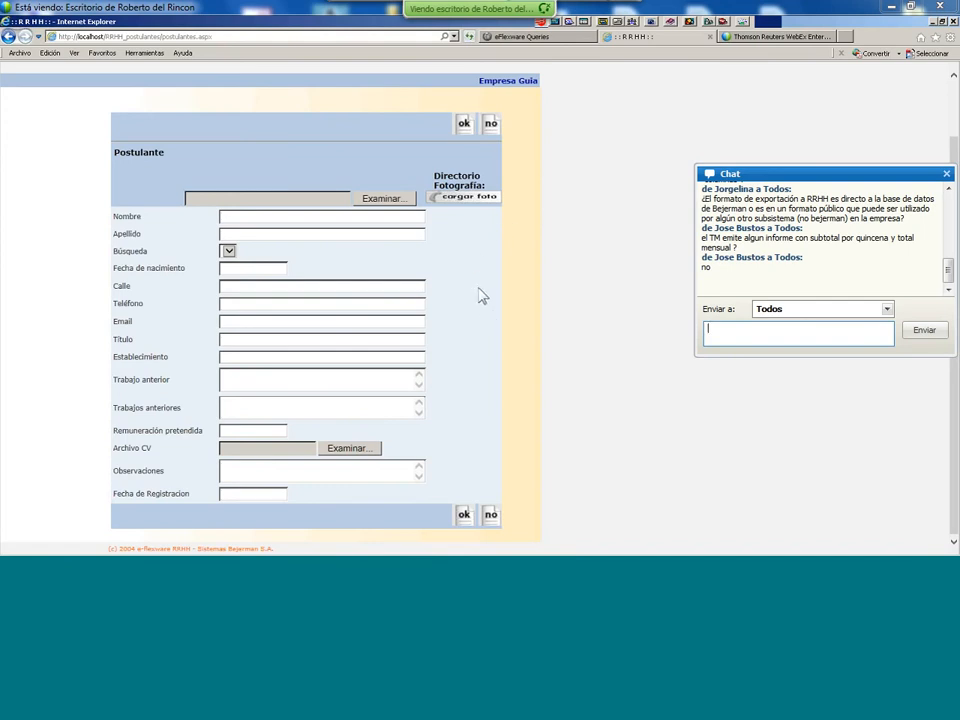
- Bring the RRHH browser window forward and show the address bar's recent addresses
mouse_move(288, 550)
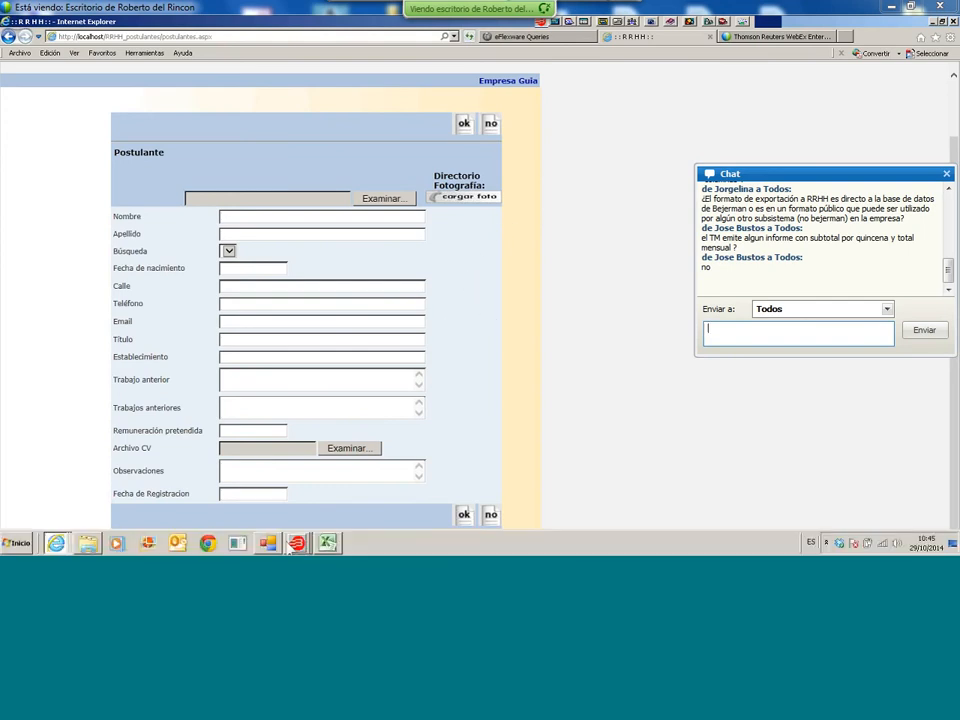
left_click(57, 546)
left_click(103, 503)
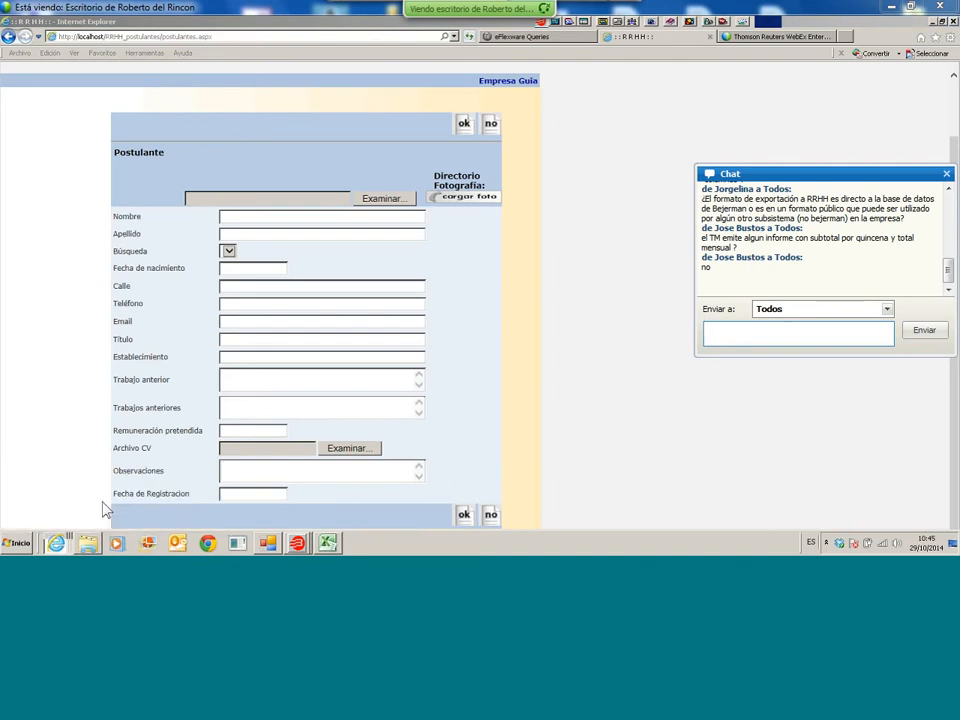
left_click(57, 532)
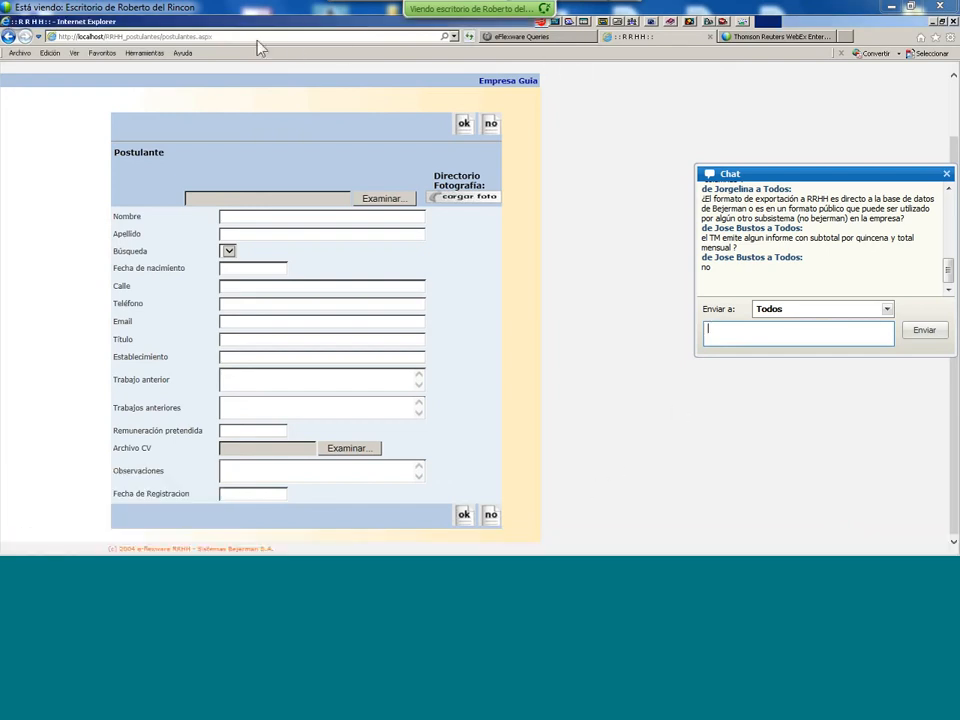
left_click(218, 37)
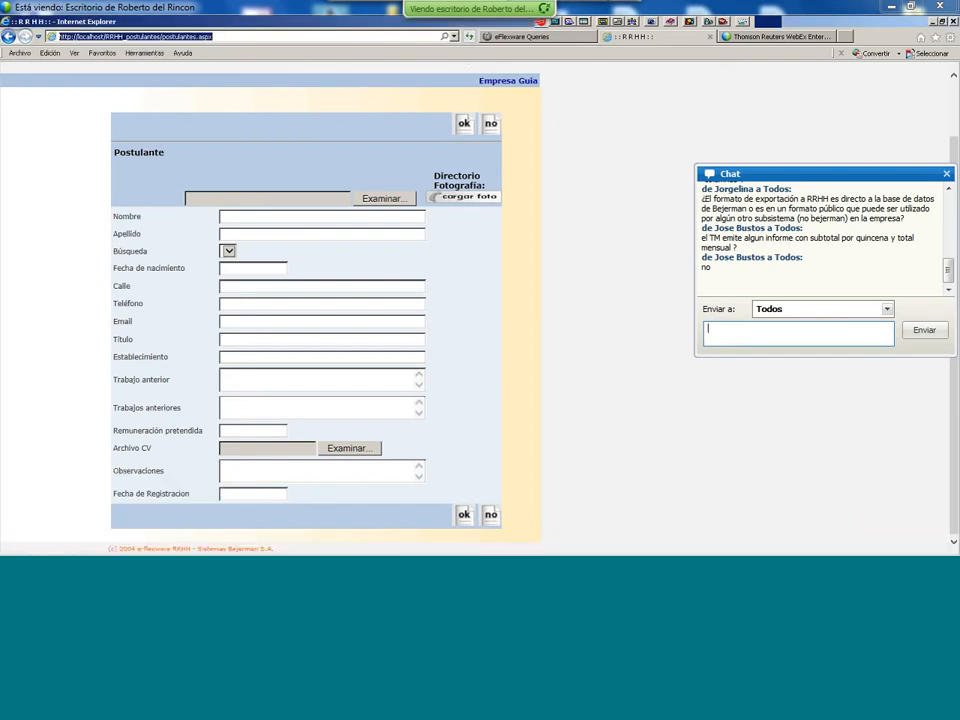
left_click(452, 39)
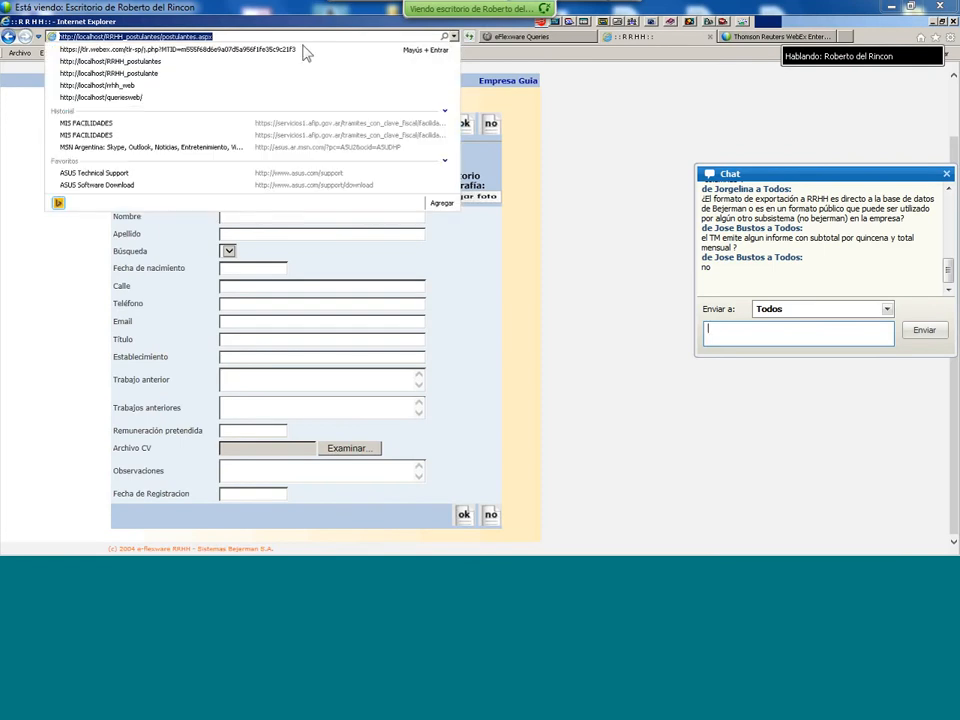
- Go to localhost rrhh_web and log in with the admin user
left_click(150, 86)
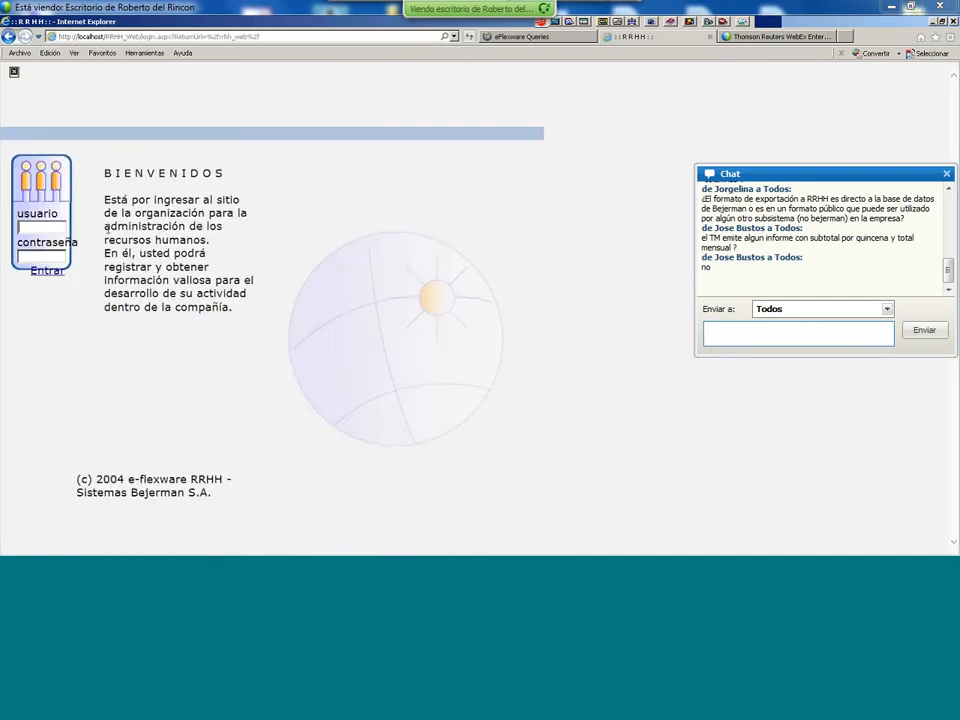
type("admin")
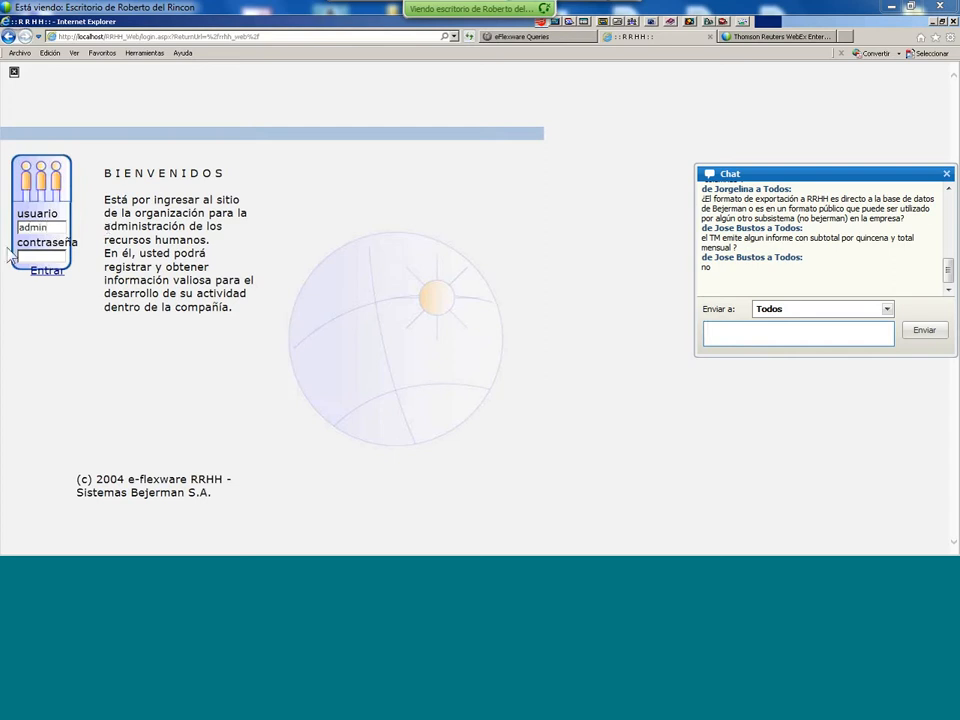
left_click(46, 272)
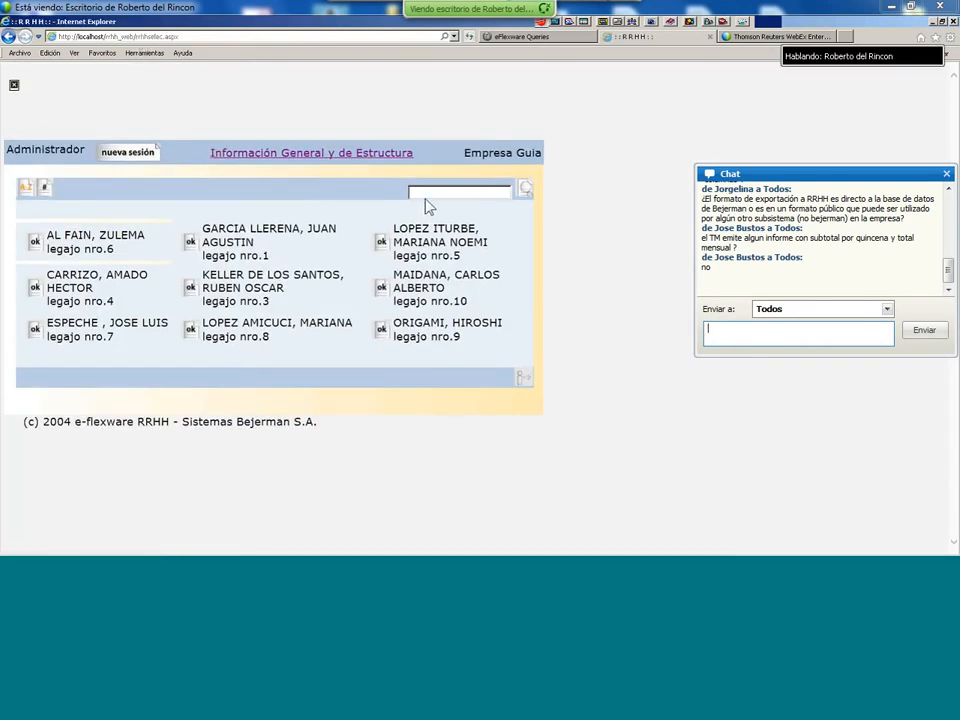
- Search the employee list for 'l' and open the first matching employee's file
left_click(423, 192)
type("ller")
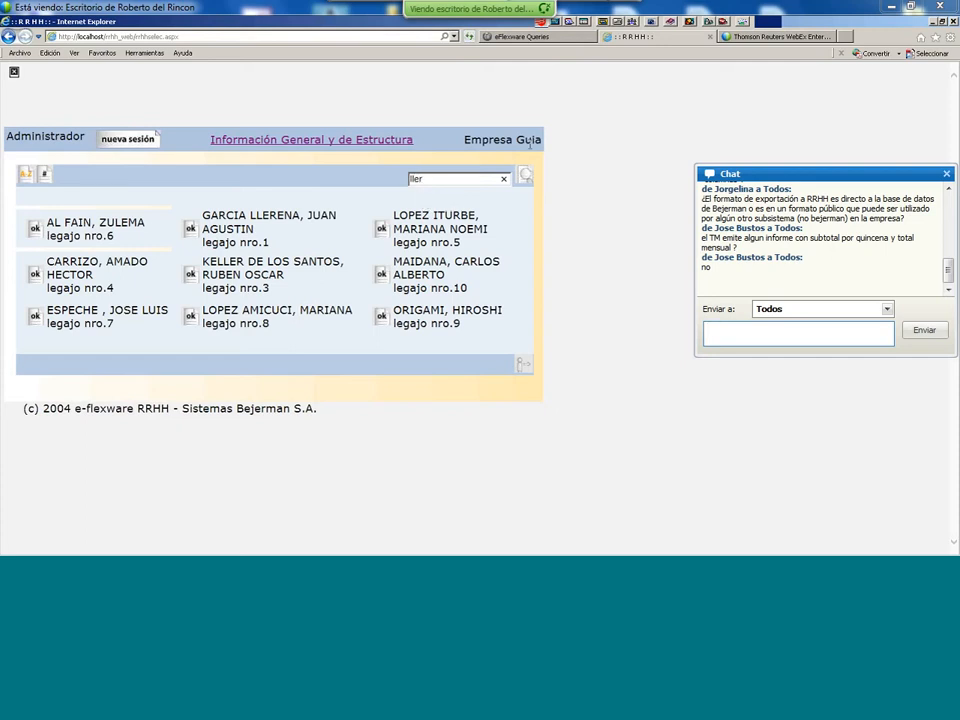
left_click(527, 180)
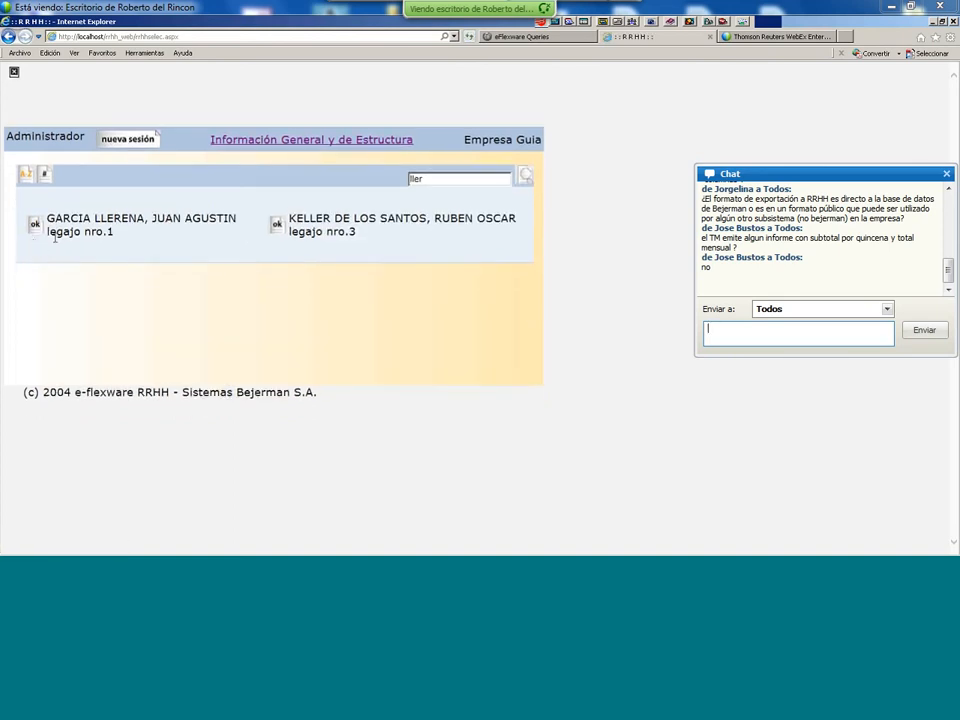
left_click(35, 226)
- Open the employee's Inasistencia absence and view its attached certificate image
left_click(40, 214)
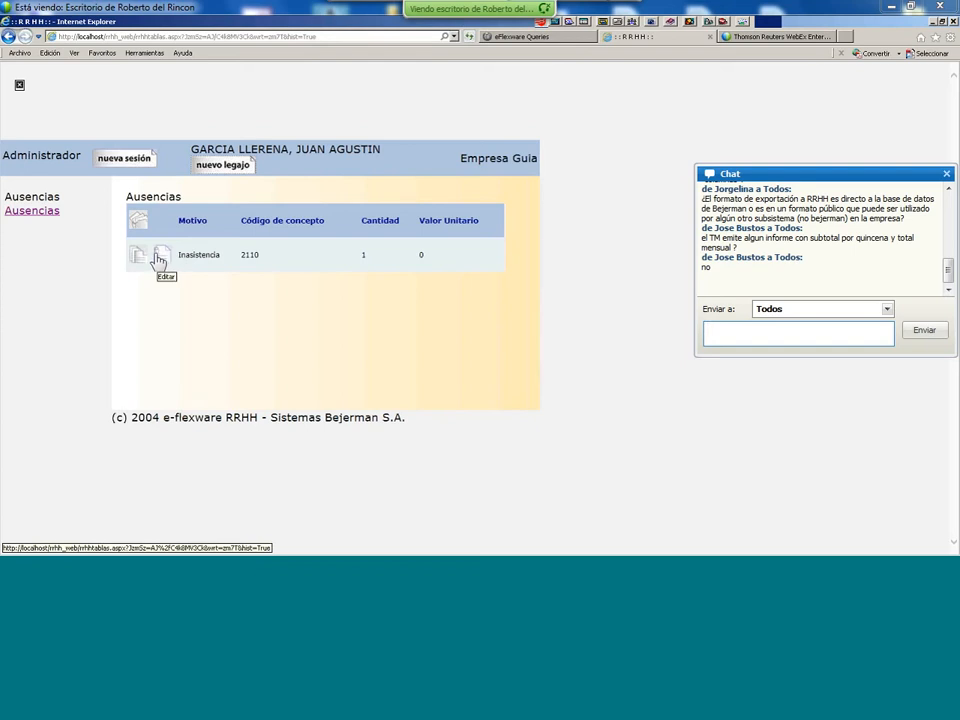
left_click(137, 260)
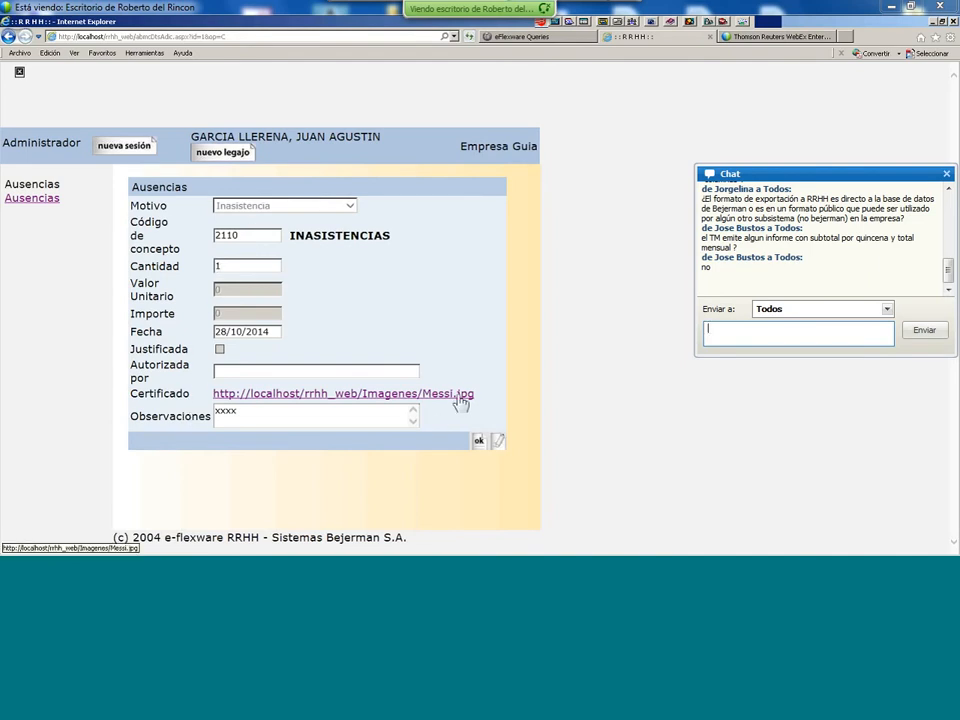
left_click(460, 400)
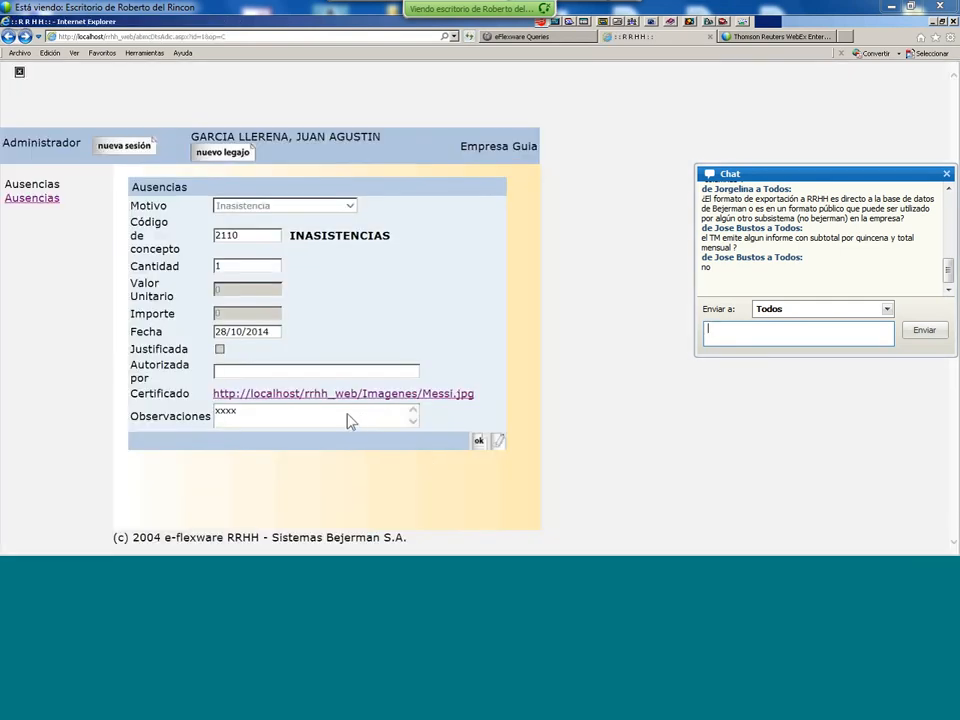
- Reopen the 28/10/2014 Inasistencia entry from the absences list and show recent addresses
left_click(40, 200)
left_click(163, 258)
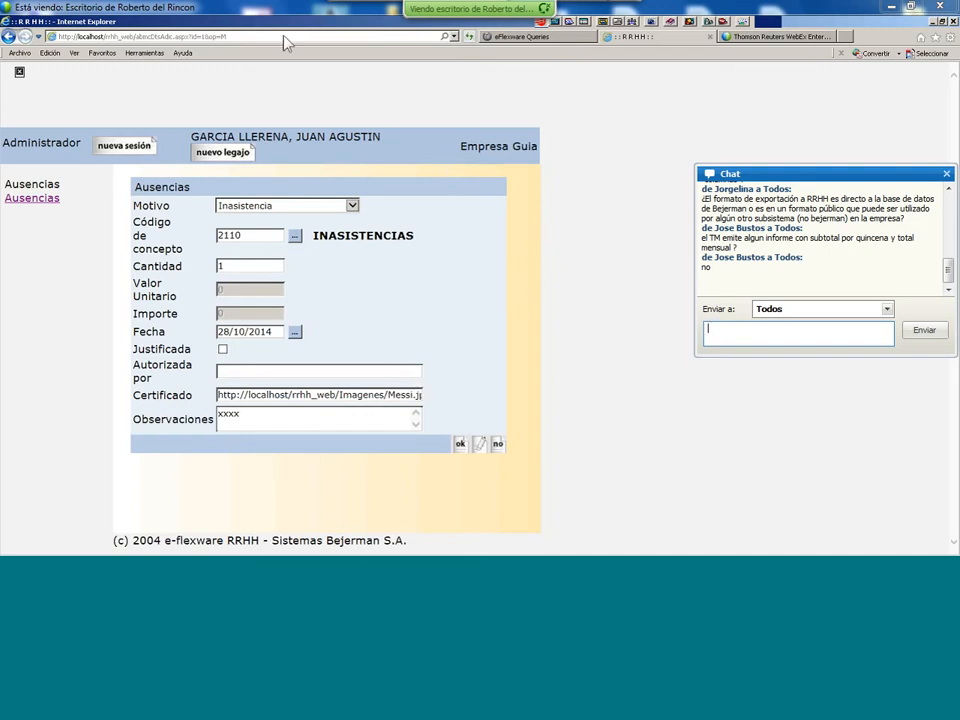
left_click(455, 37)
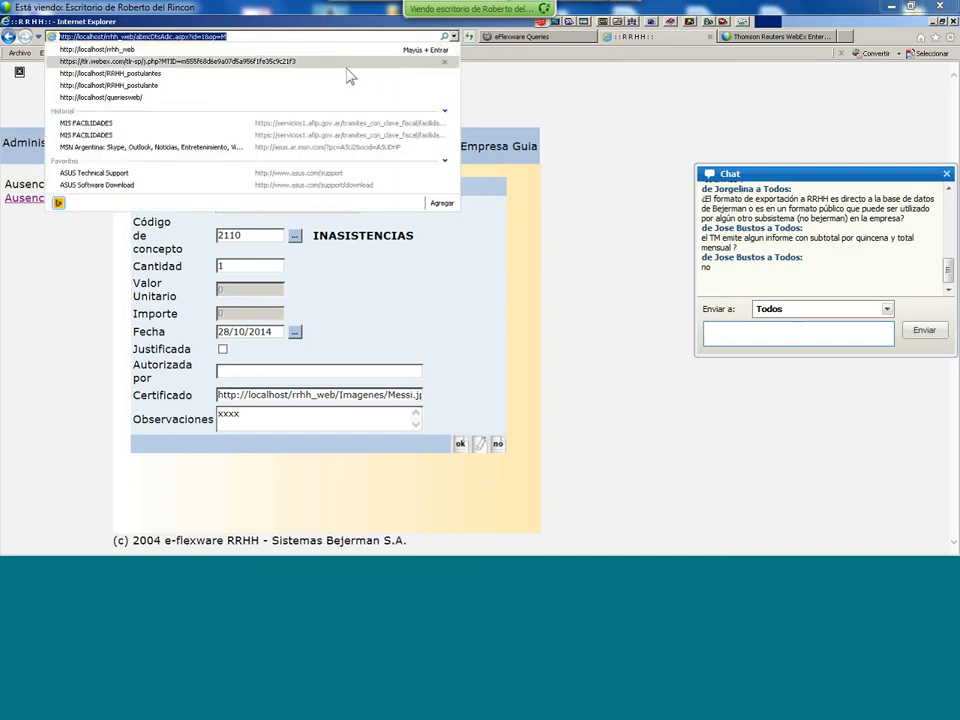
left_click(280, 36)
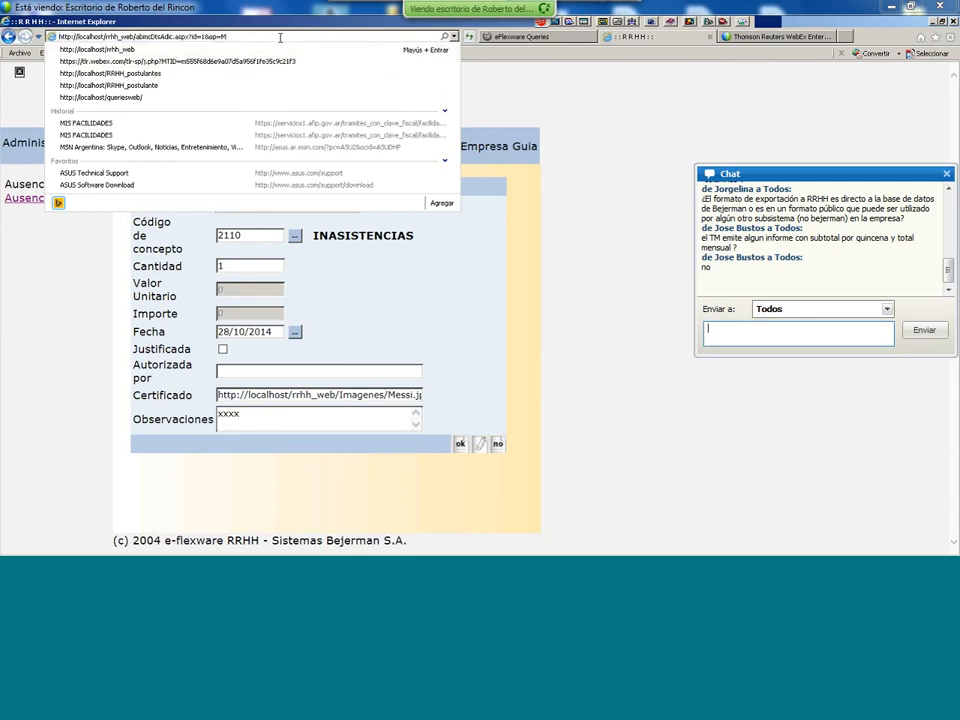
key("BackSpace")
key("BackSpace")
key("BackSpace")
key("BackSpace")
key("BackSpace")
key("BackSpace")
key("BackSpace")
key("BackSpace")
key("BackSpace")
key("BackSpace")
key("BackSpace")
key("BackSpace")
key("BackSpace")
key("BackSpace")
key("BackSpace")
key("BackSpace")
key("BackSpace")
key("BackSpace")
key("BackSpace")
key("BackSpace")
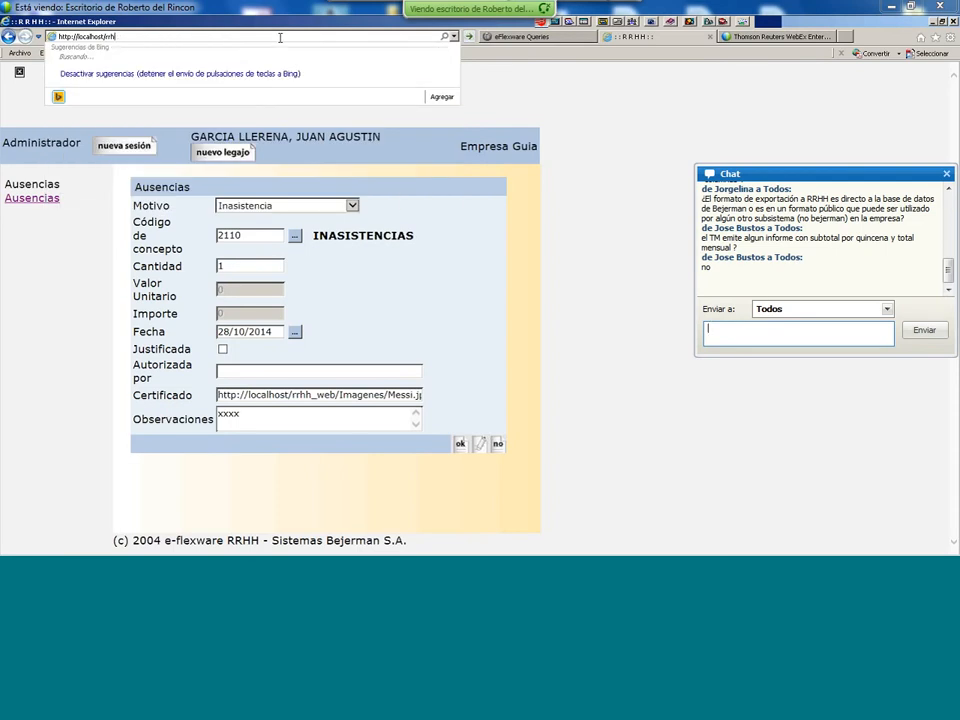
type("q")
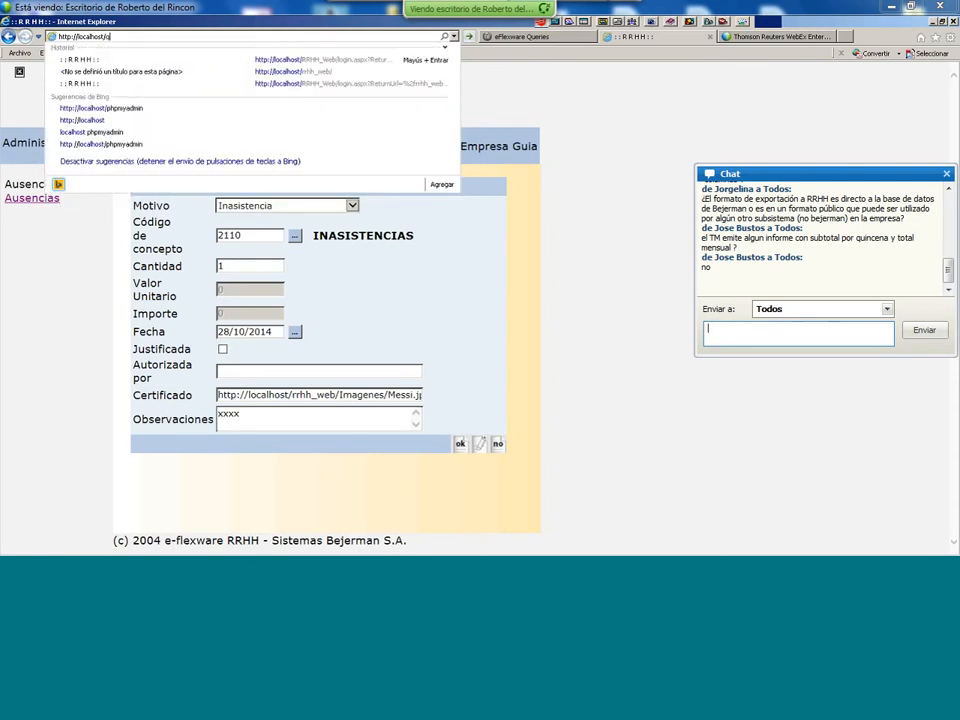
type("ueriesweb")
key("Return")
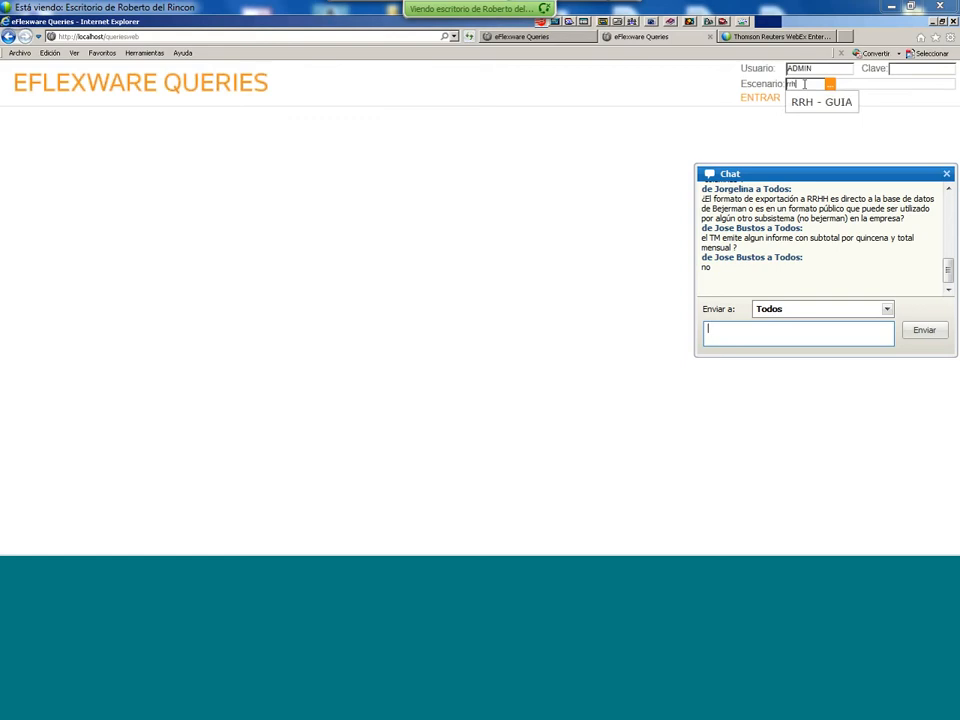
left_click(810, 101)
- Sign in and run the Recursos Humanos > Legajos query
left_click(775, 106)
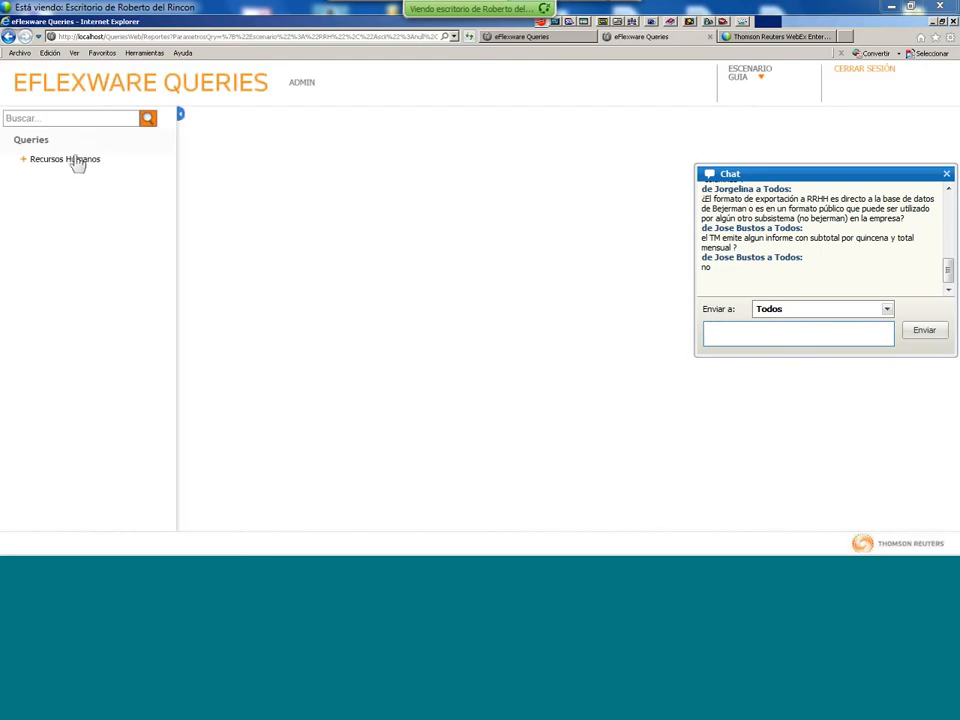
left_click(77, 163)
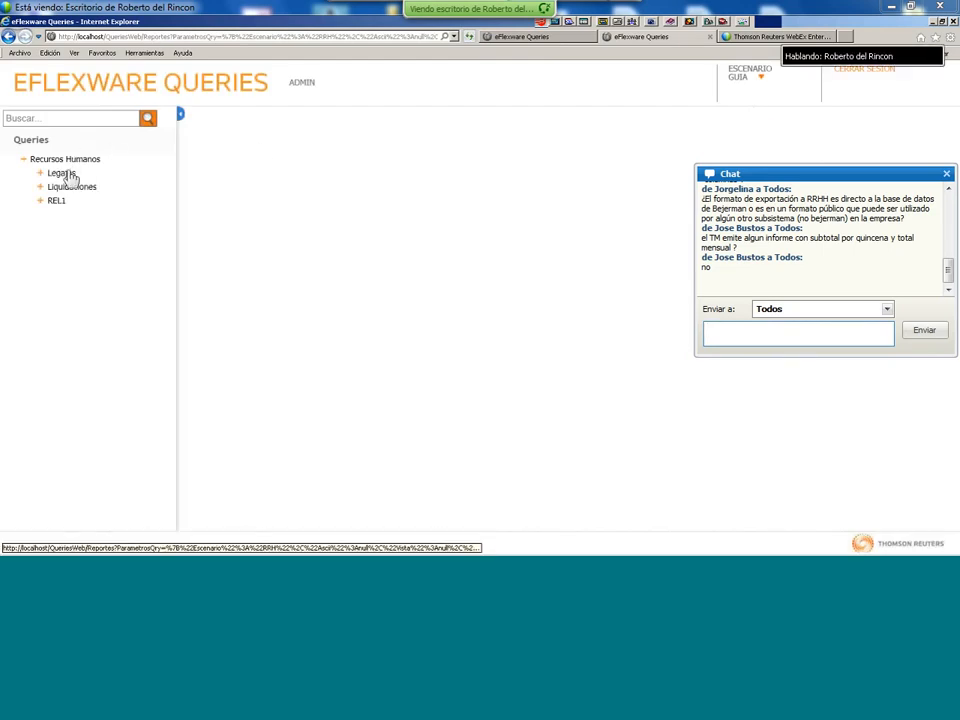
left_click(70, 176)
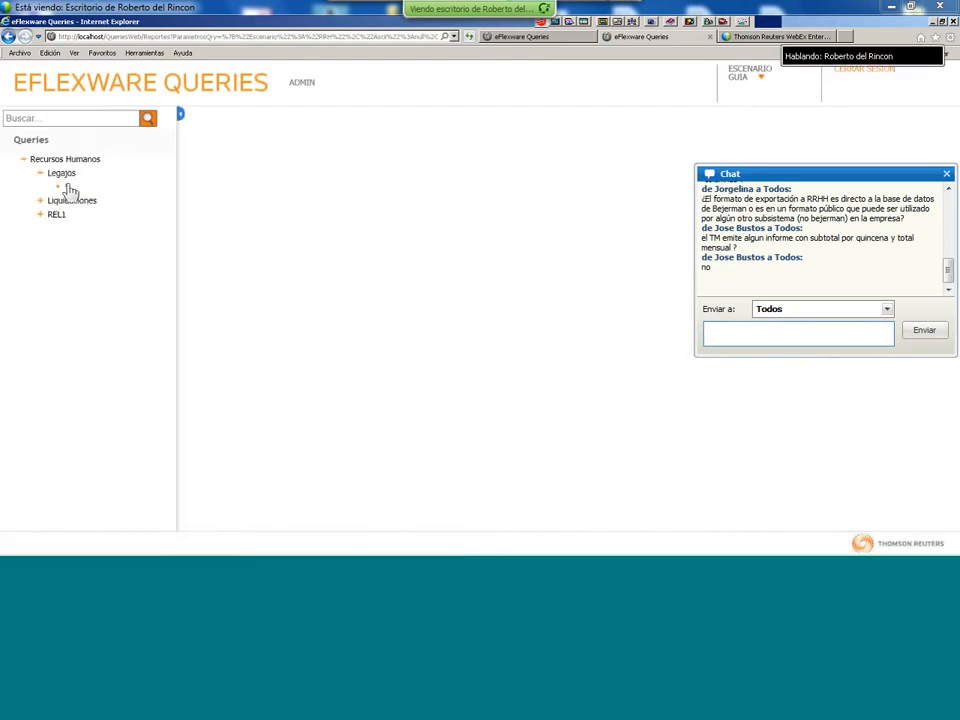
left_click(66, 188)
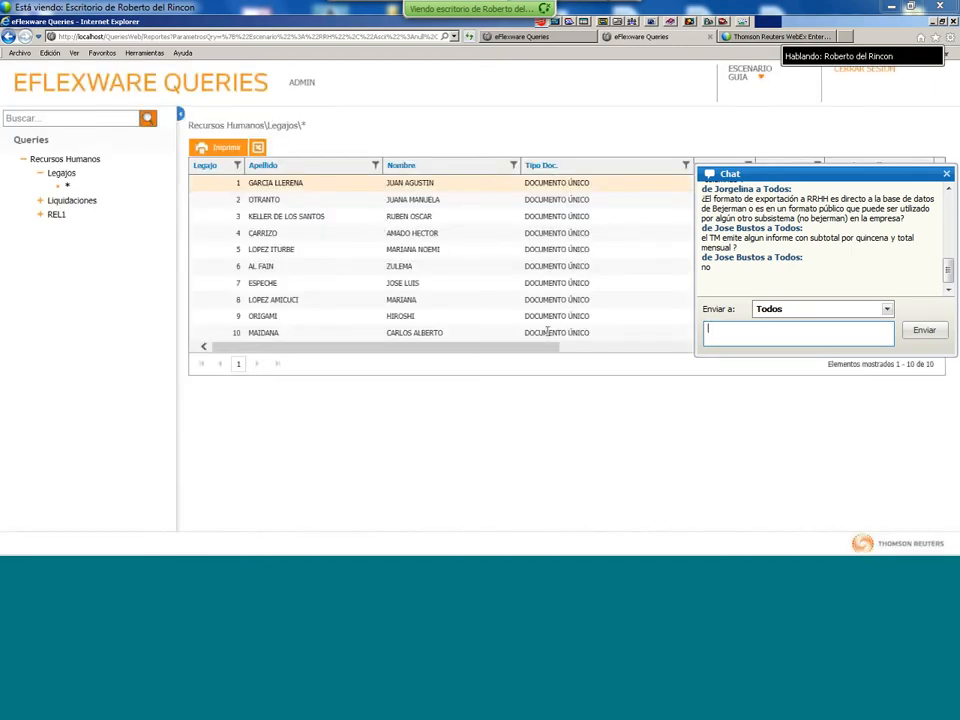
- Browse the Legajo column filter's comparison conditions, then dismiss them
left_click(237, 166)
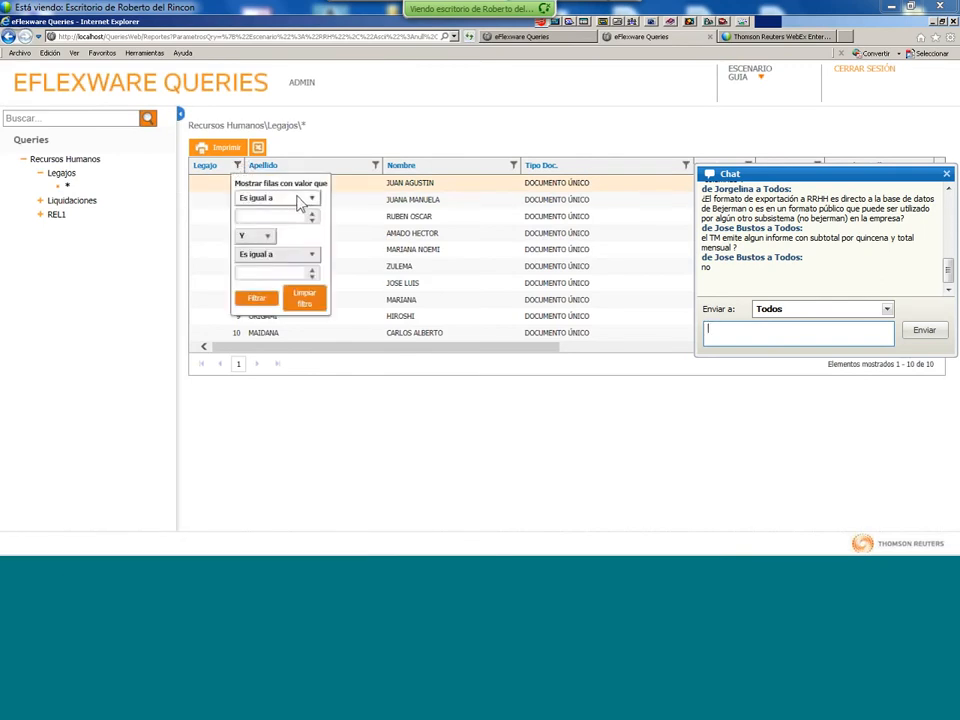
left_click(298, 200)
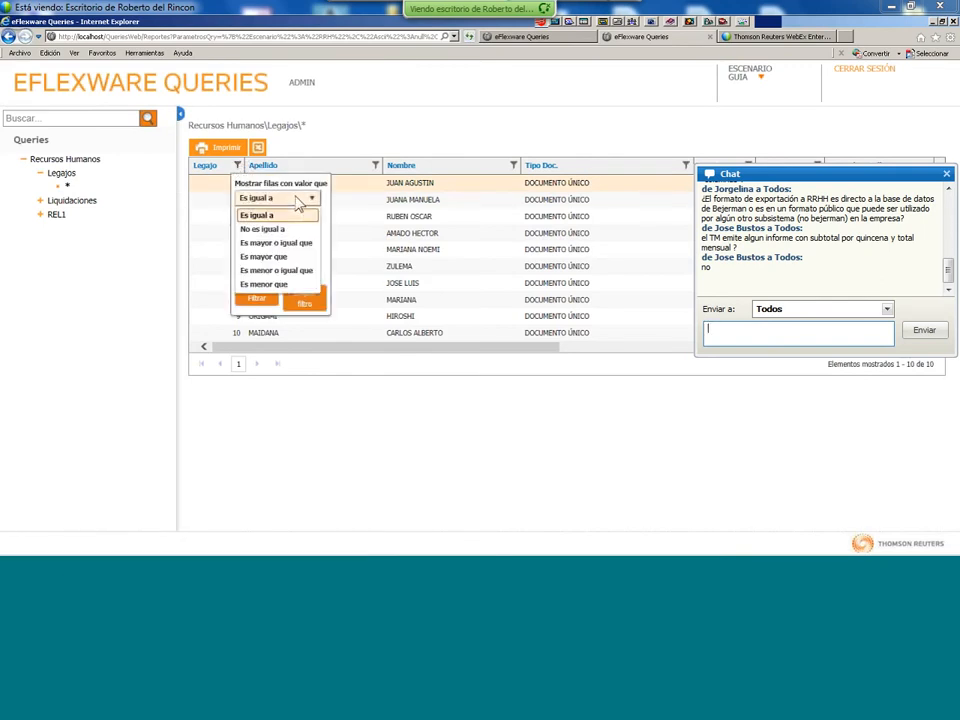
left_click(365, 233)
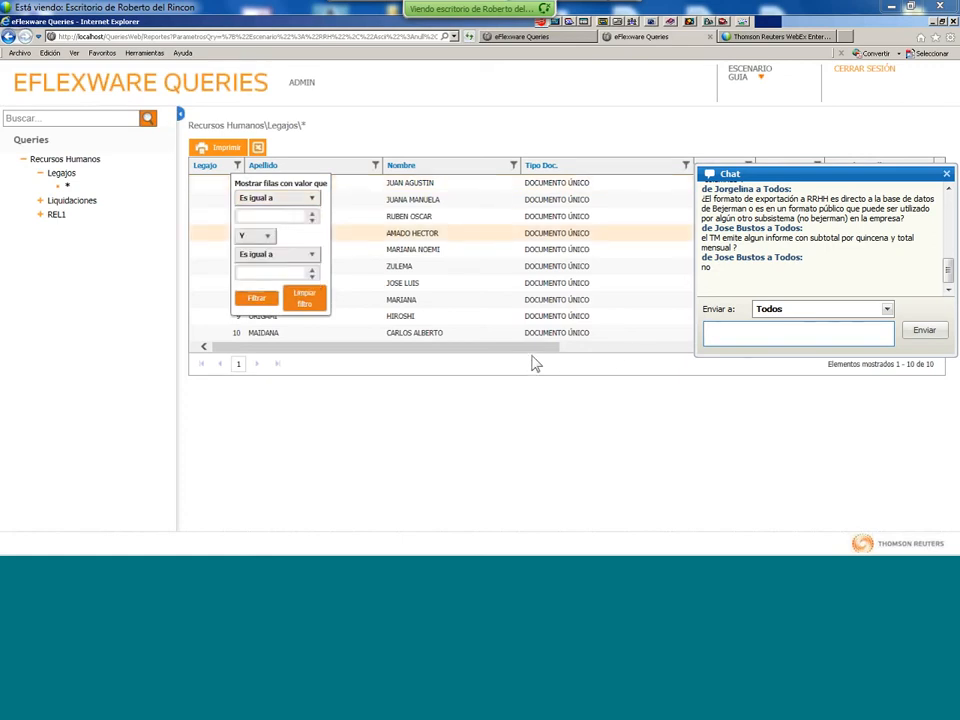
left_click_drag(544, 348, 472, 332)
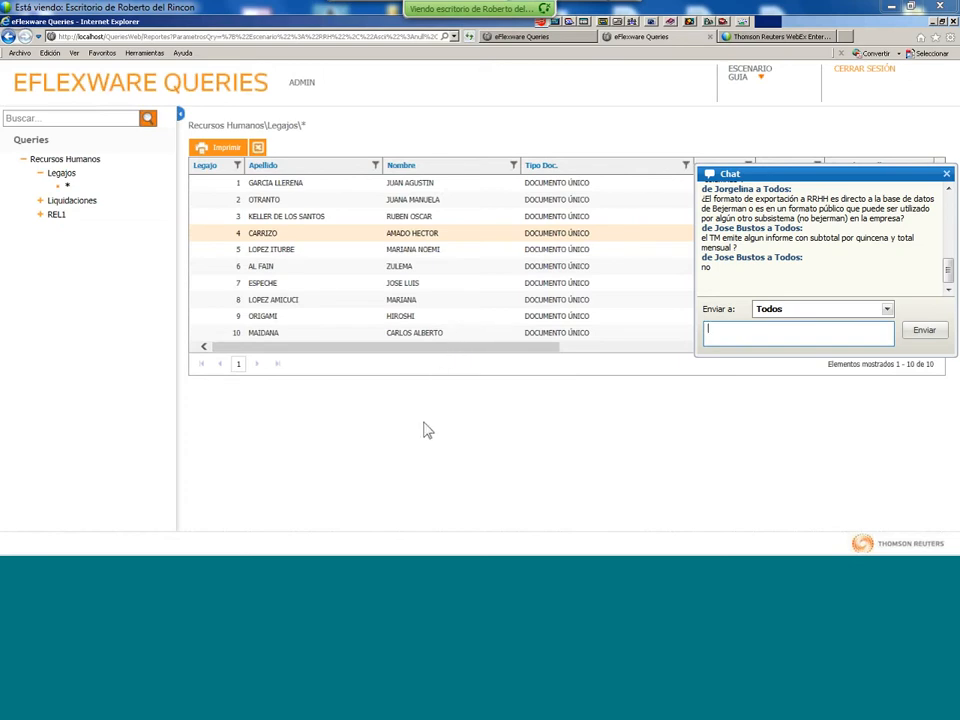
- Switch to the Sistemas Bejerman desktop window with the Datos de Personal options
mouse_move(378, 553)
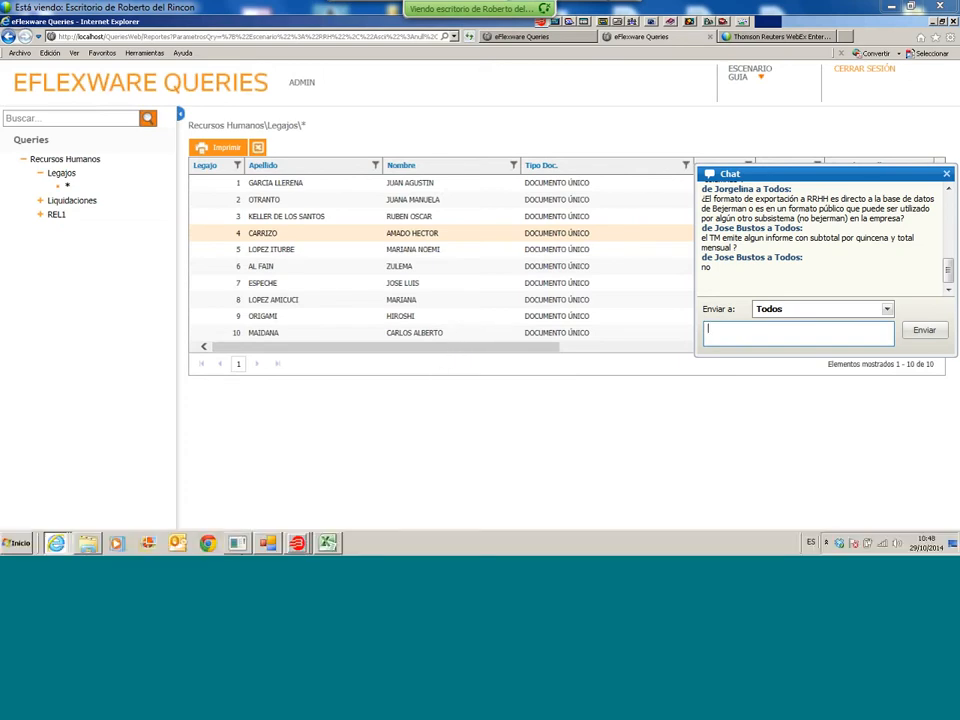
mouse_move(328, 545)
mouse_move(298, 545)
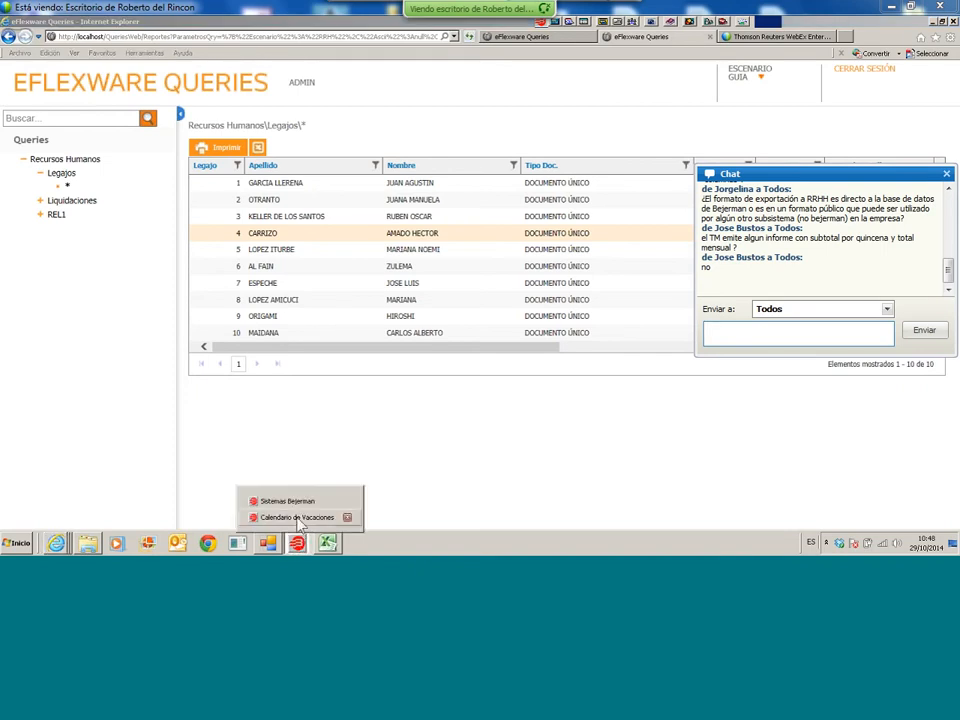
left_click(287, 501)
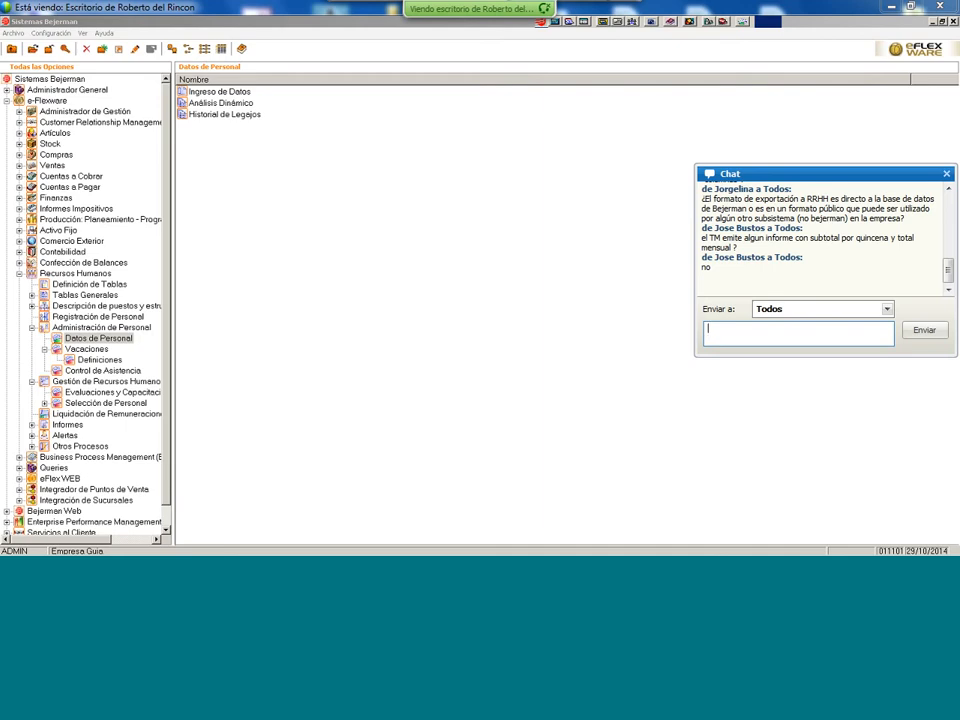
- Log in to Time Management as admin with the account password
mouse_move(255, 545)
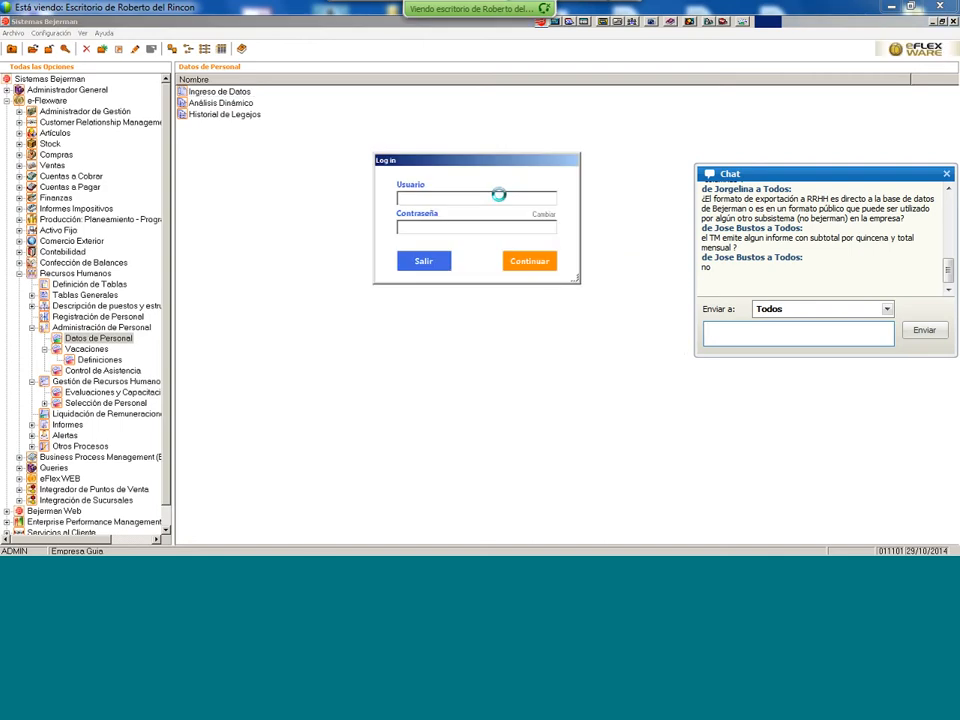
type("admin")
key("Tab")
type("***")
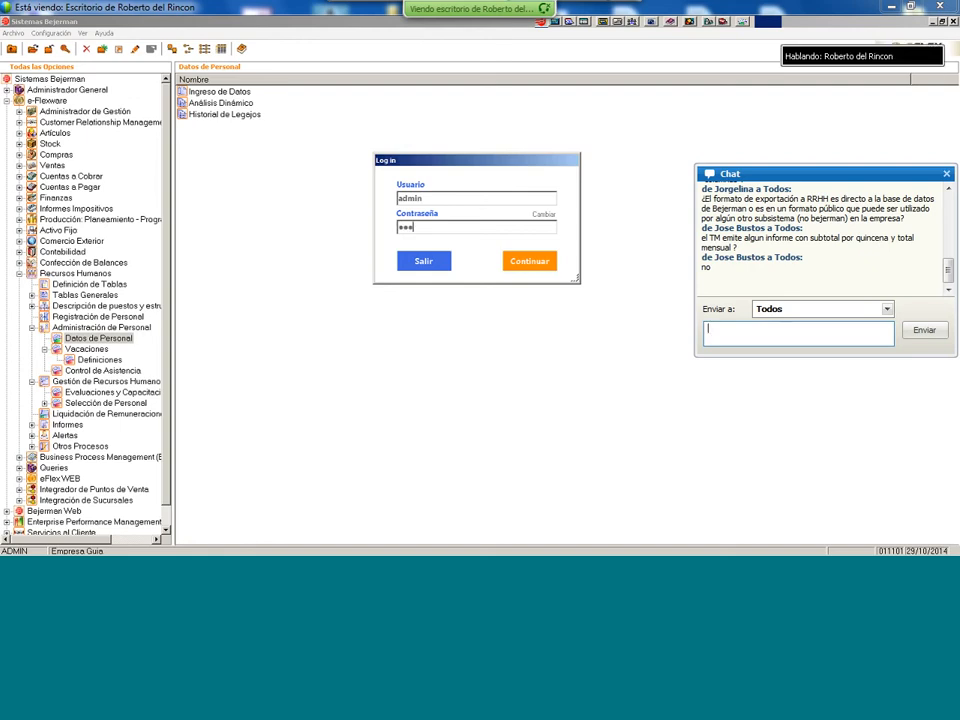
key("Return")
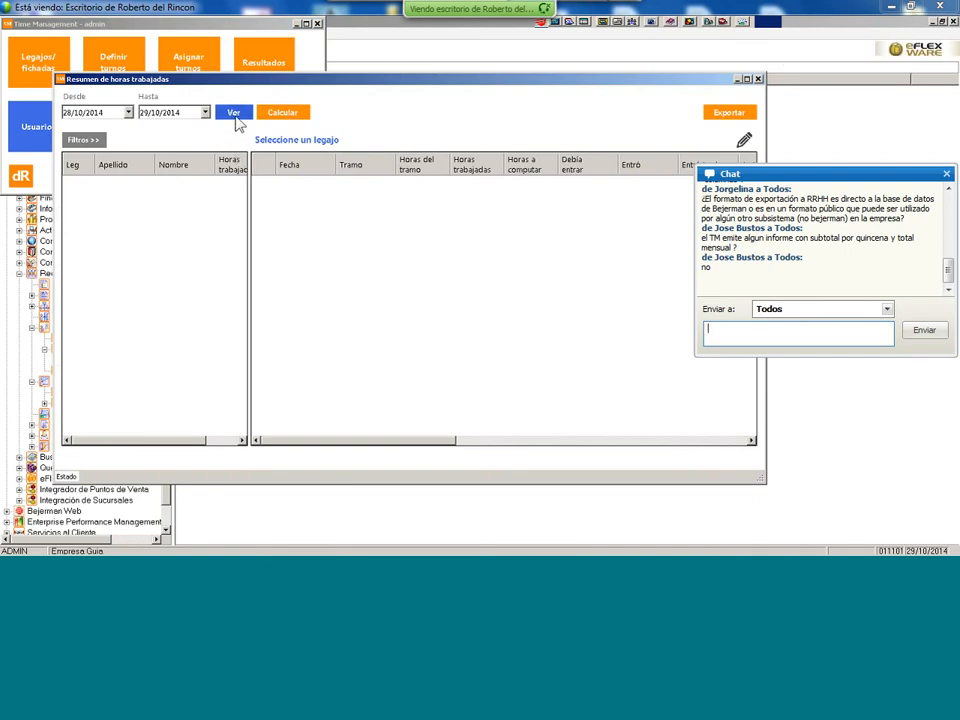
- Set the period to 16/10/2014–31/10/2014, after first trying 01/10–15/10/2014
left_click(129, 113)
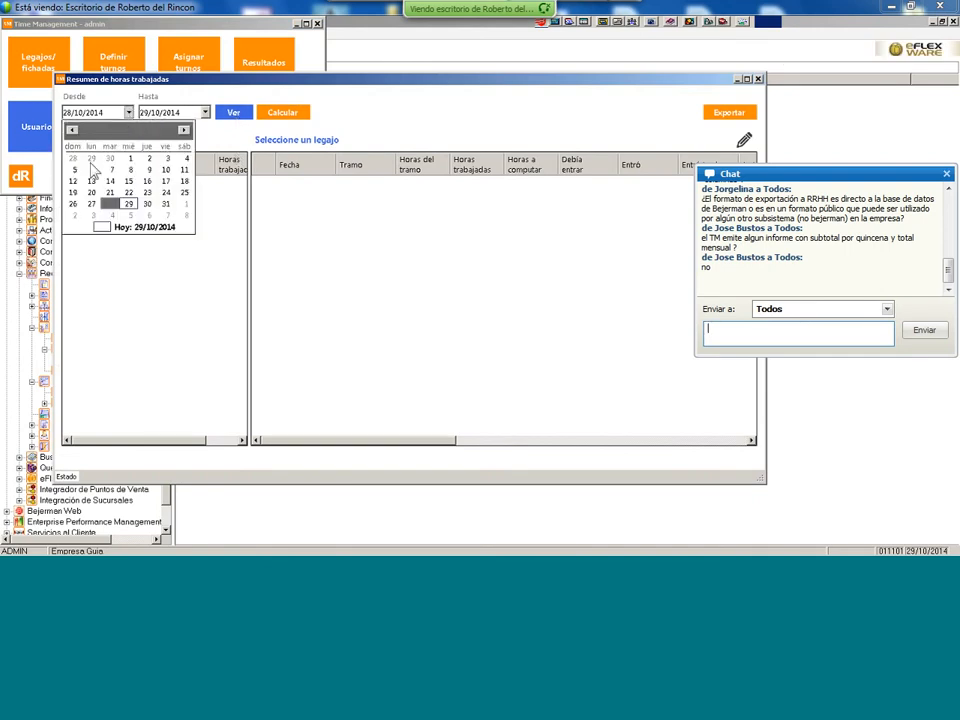
left_click(130, 158)
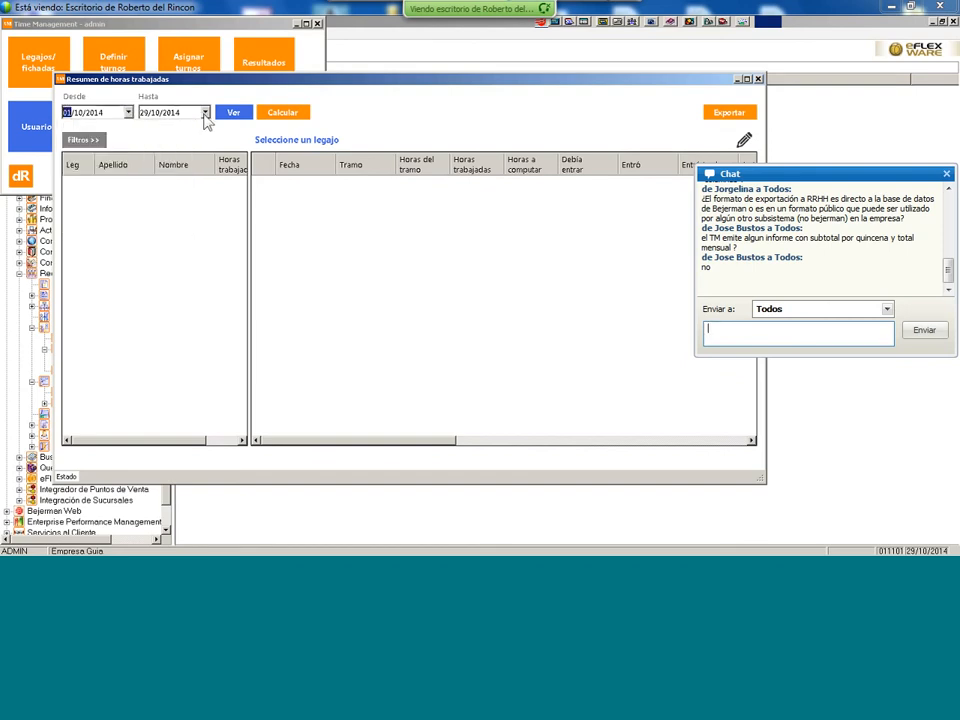
left_click(205, 113)
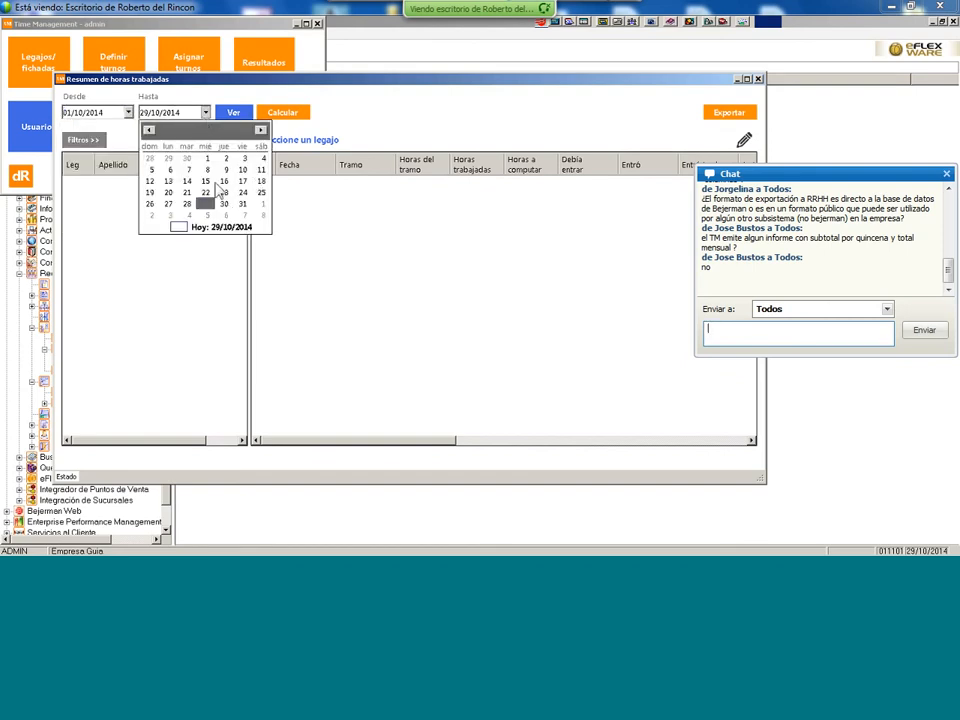
left_click(205, 181)
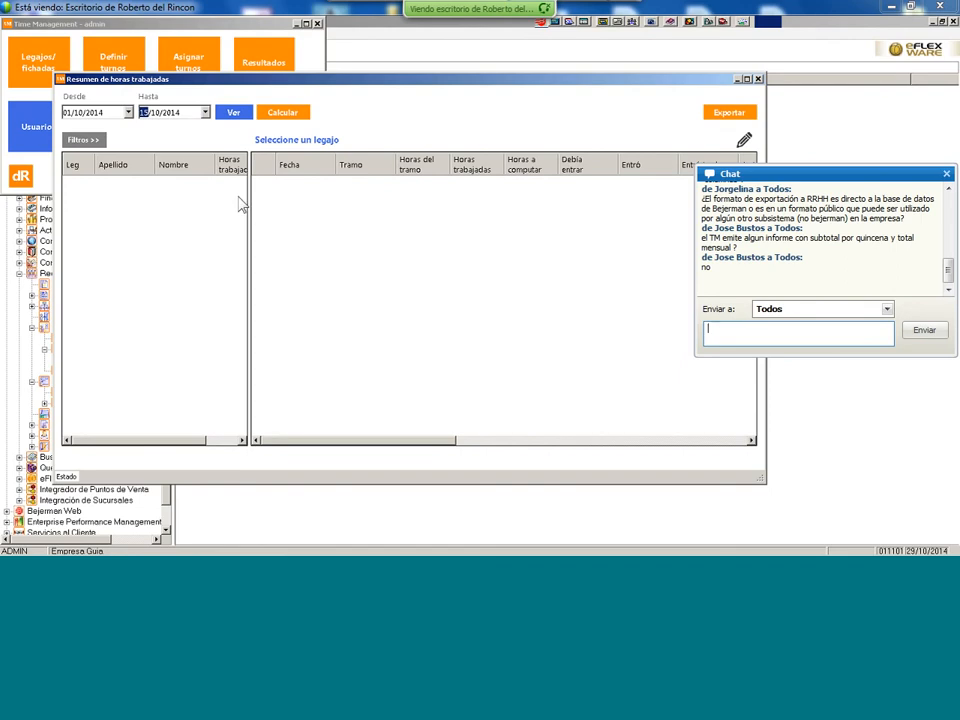
left_click(128, 112)
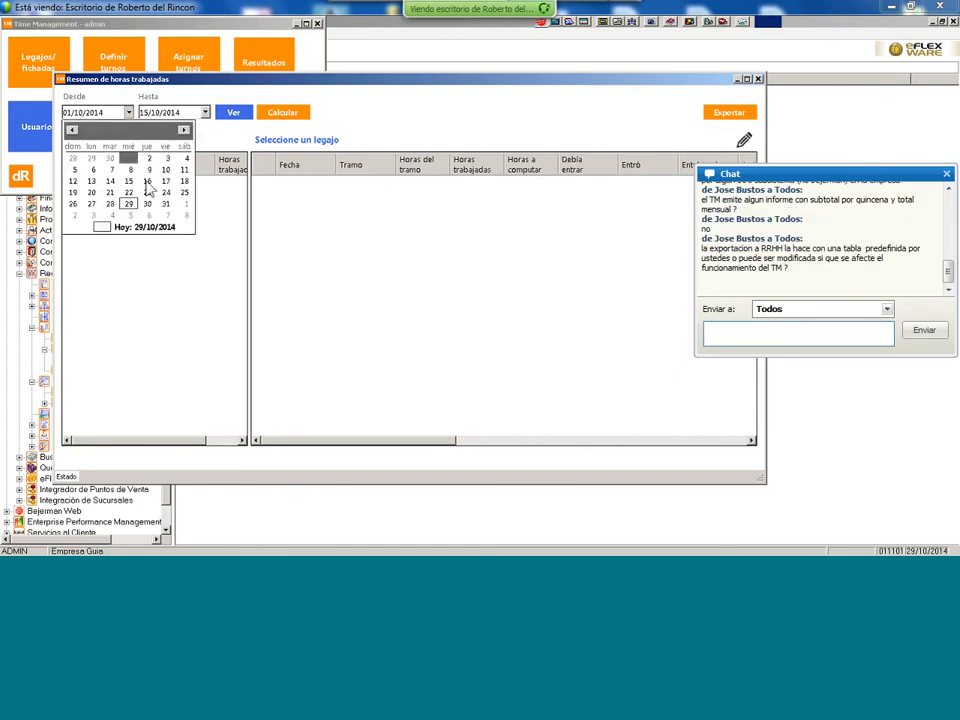
left_click(128, 158)
left_click(205, 112)
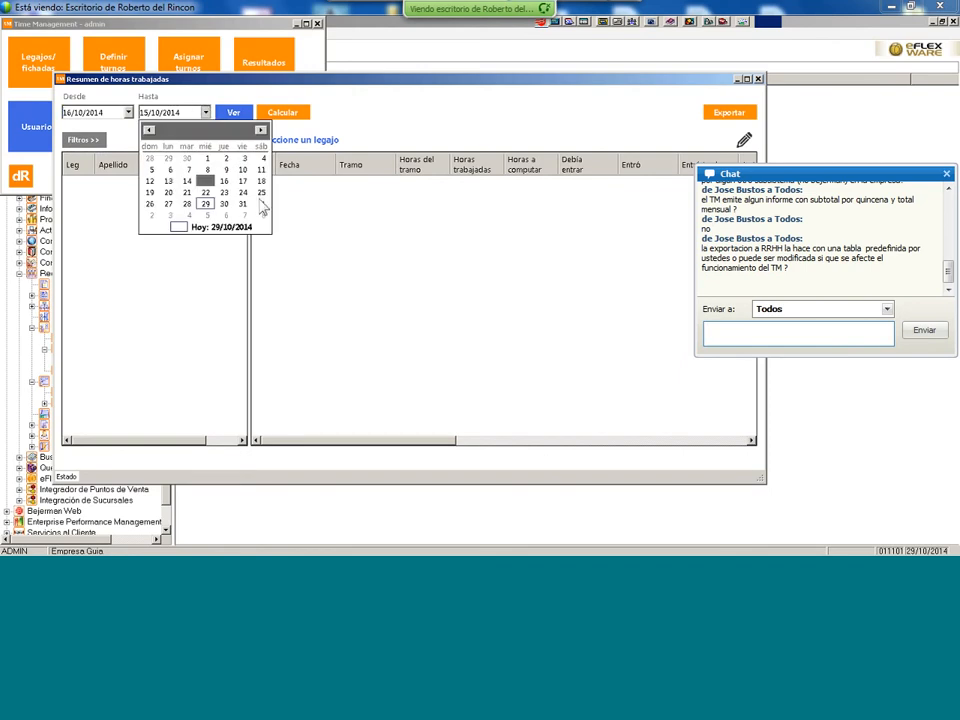
left_click(242, 203)
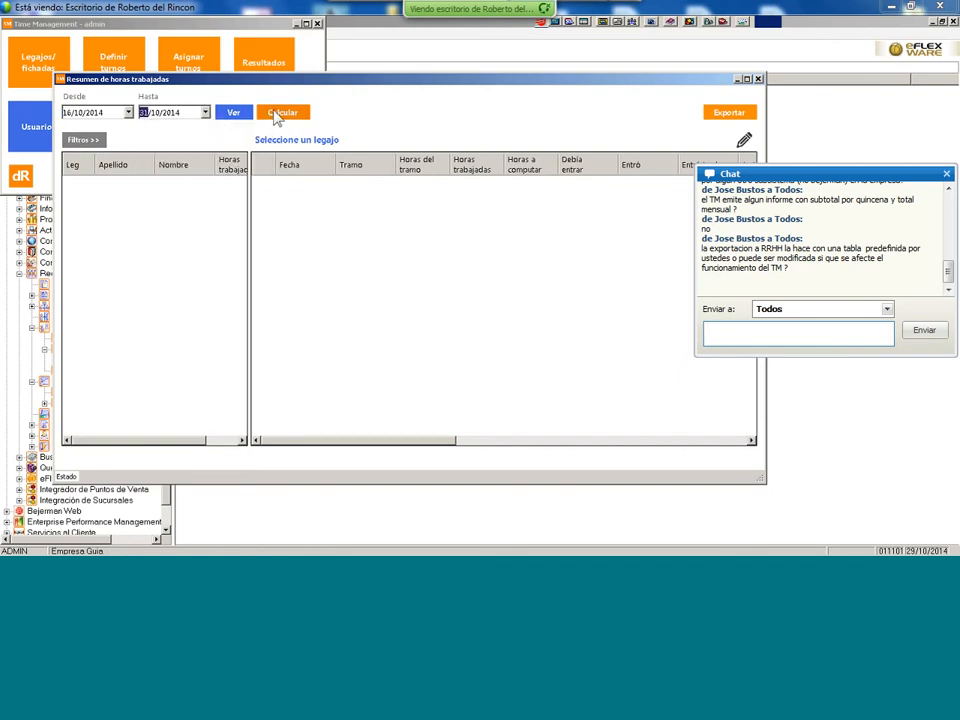
- Calculate worked hours, confirm with Sí, and review the second and third employees' daily hours
left_click(240, 117)
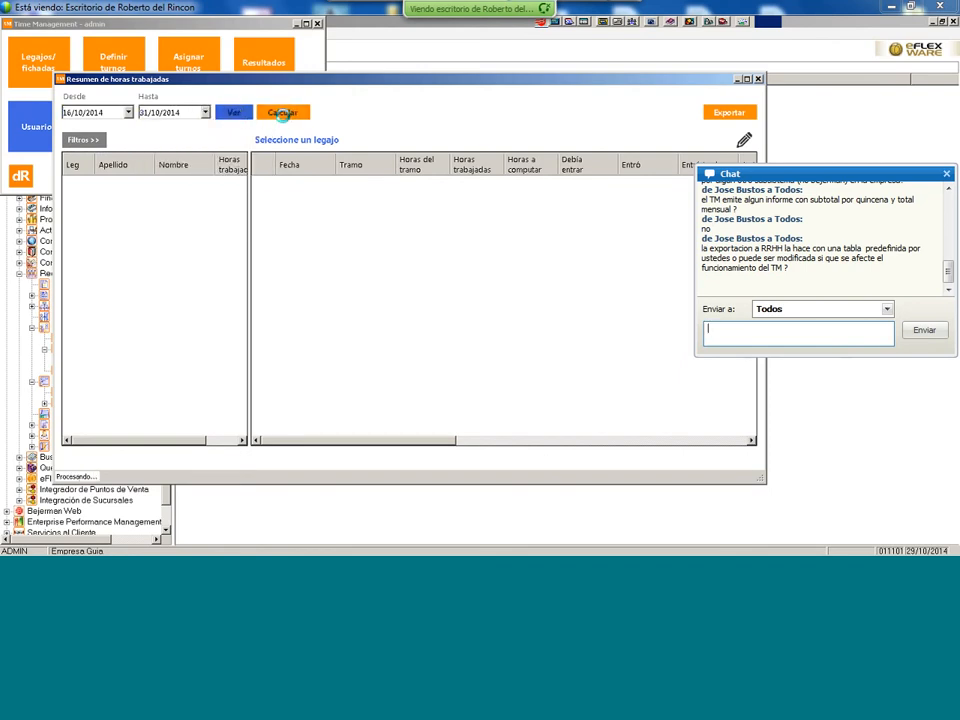
left_click(285, 119)
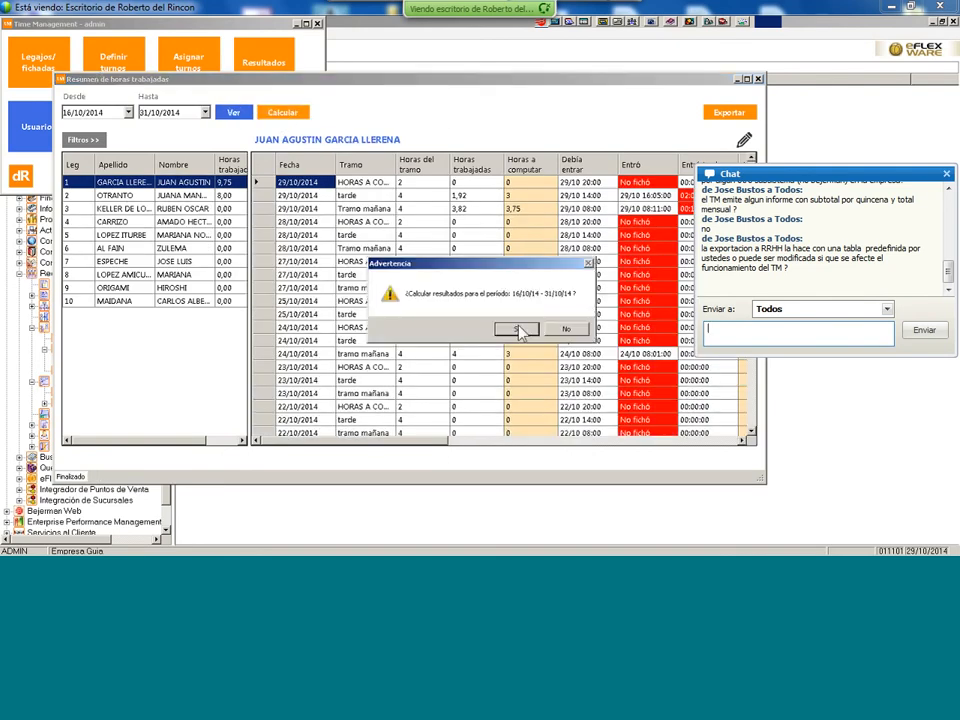
left_click(517, 326)
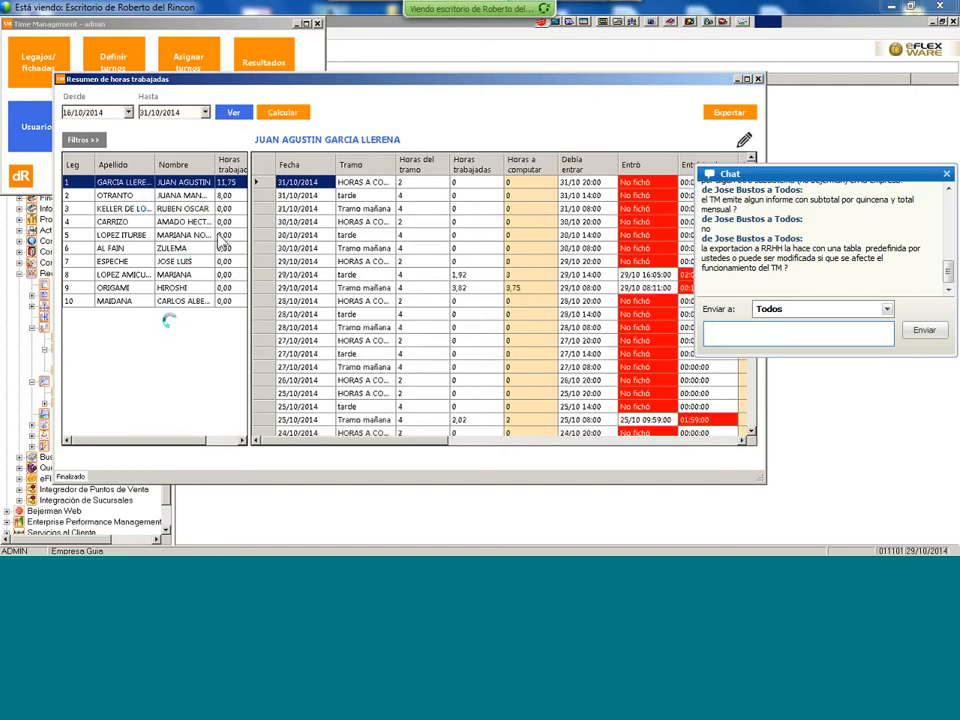
left_click(192, 208)
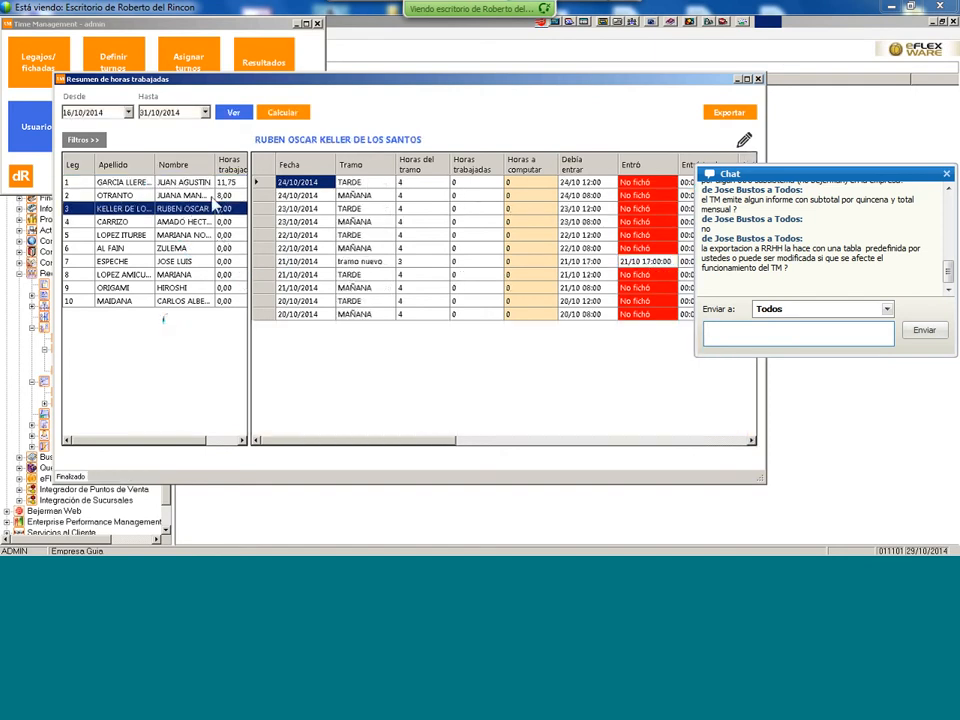
left_click(212, 196)
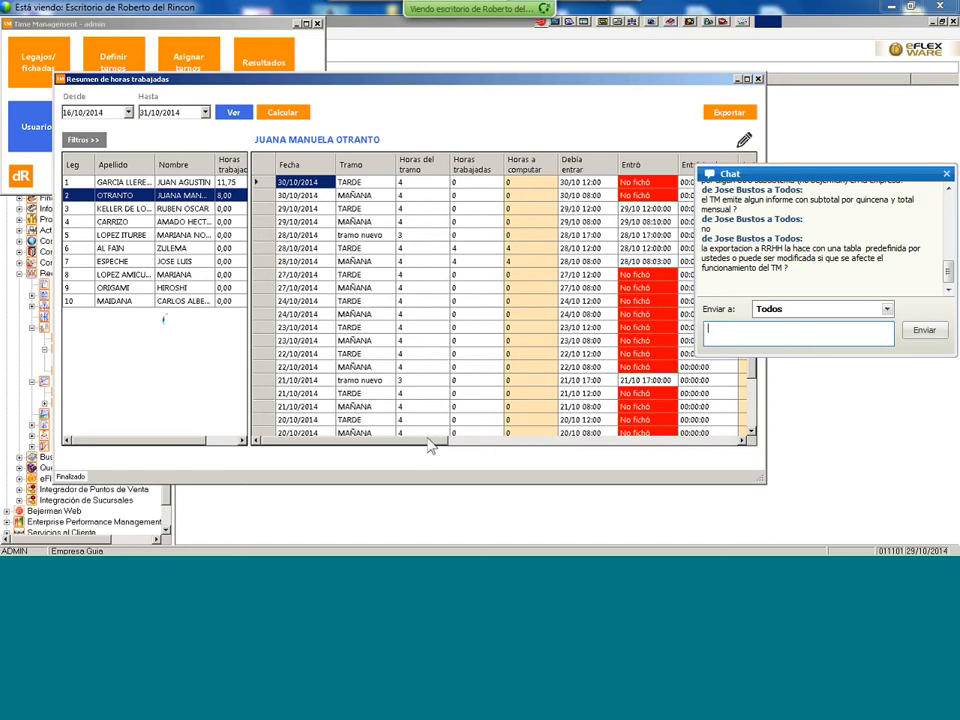
left_click_drag(428, 447, 515, 447)
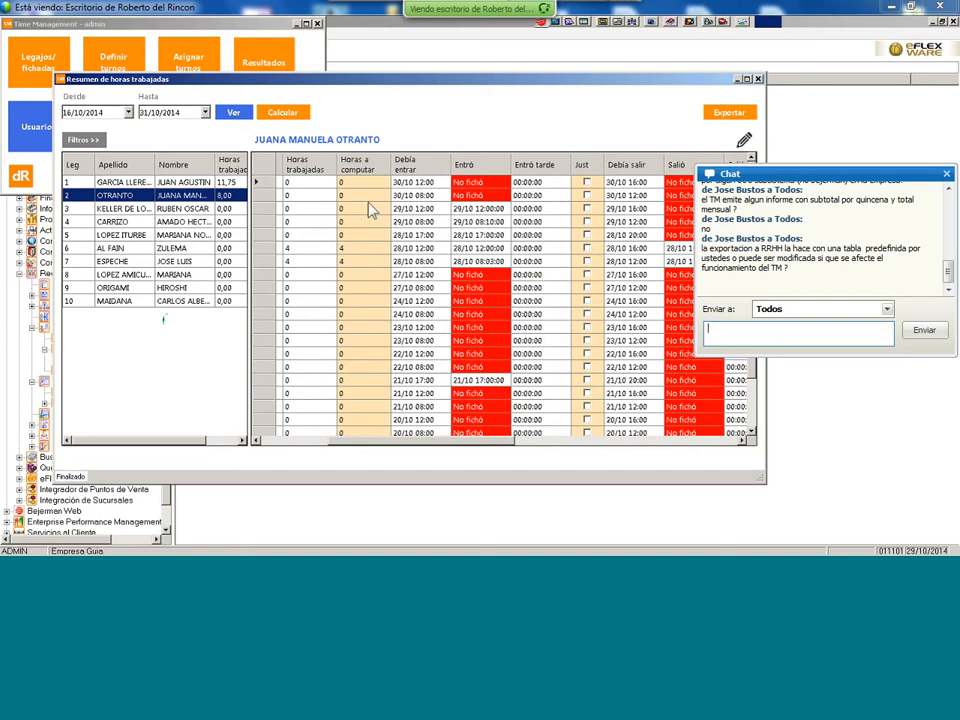
left_click_drag(420, 446, 322, 428)
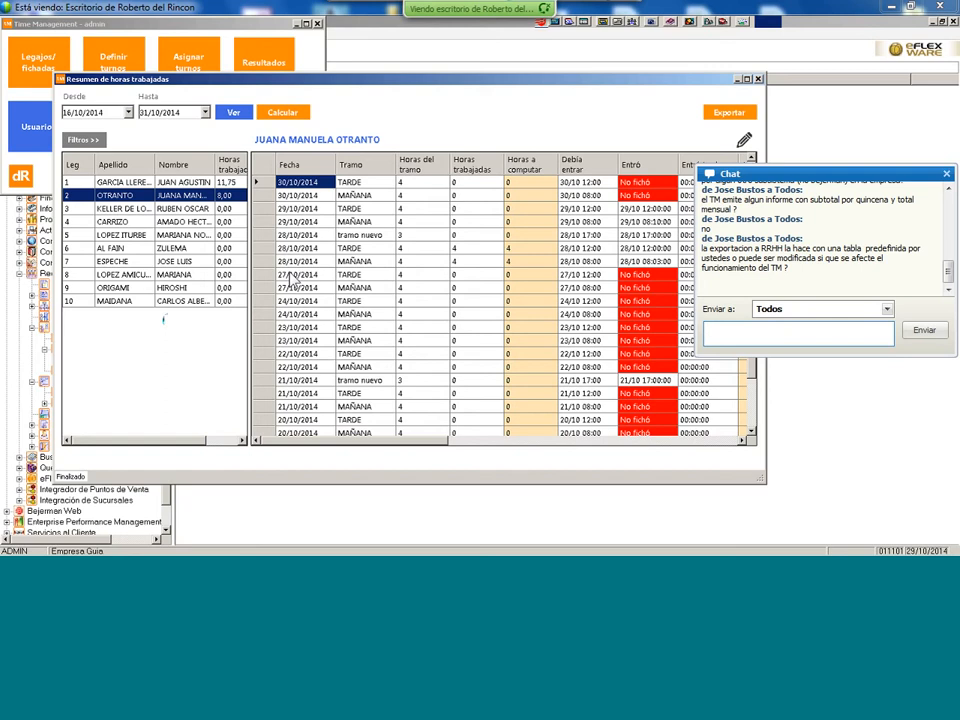
- Set the period to 29/10/2014 and calculate the results, confirming with Sí
left_click(128, 113)
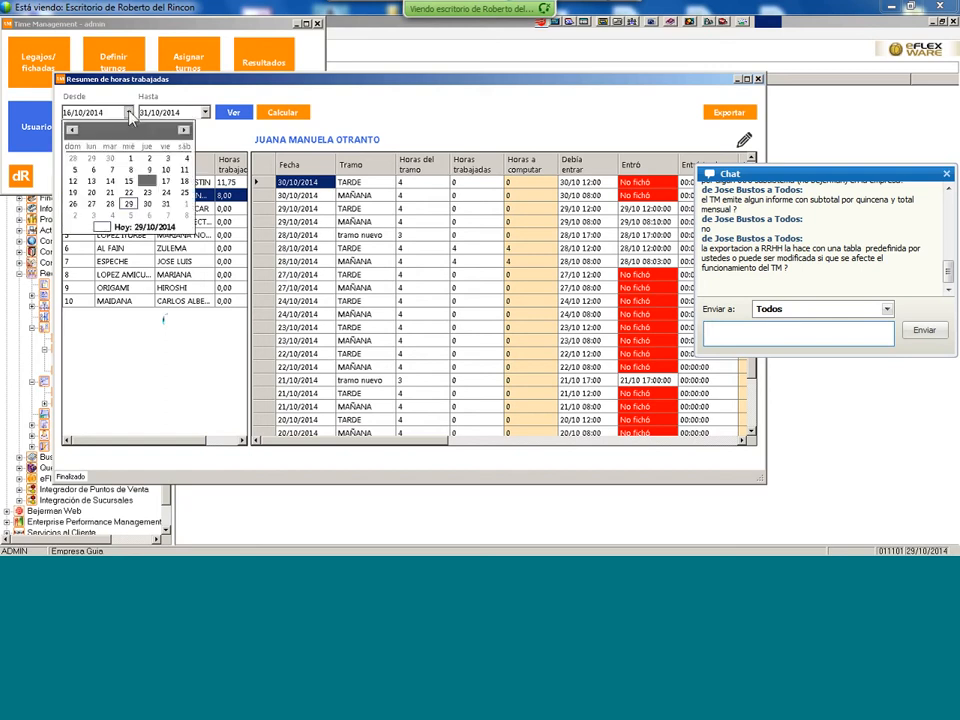
left_click(129, 204)
left_click(157, 112)
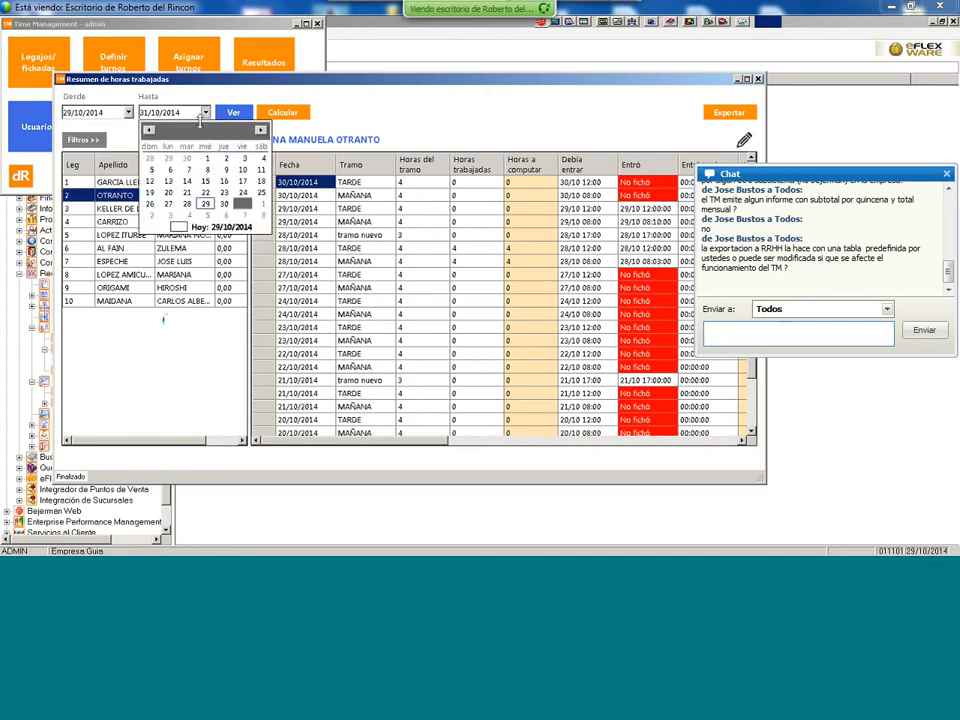
left_click(228, 204)
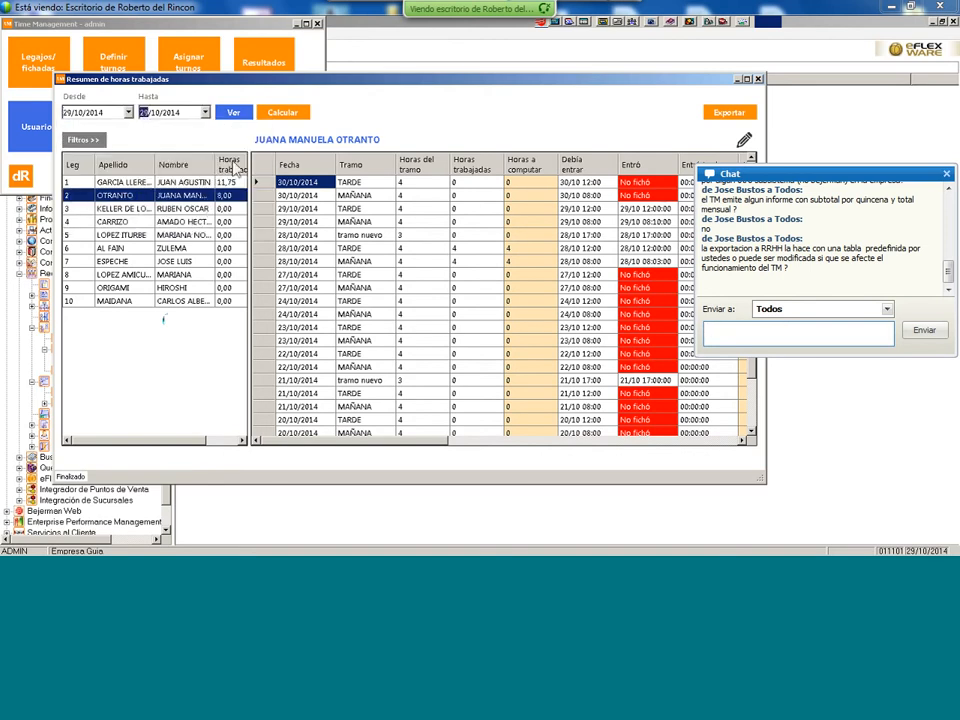
left_click(270, 118)
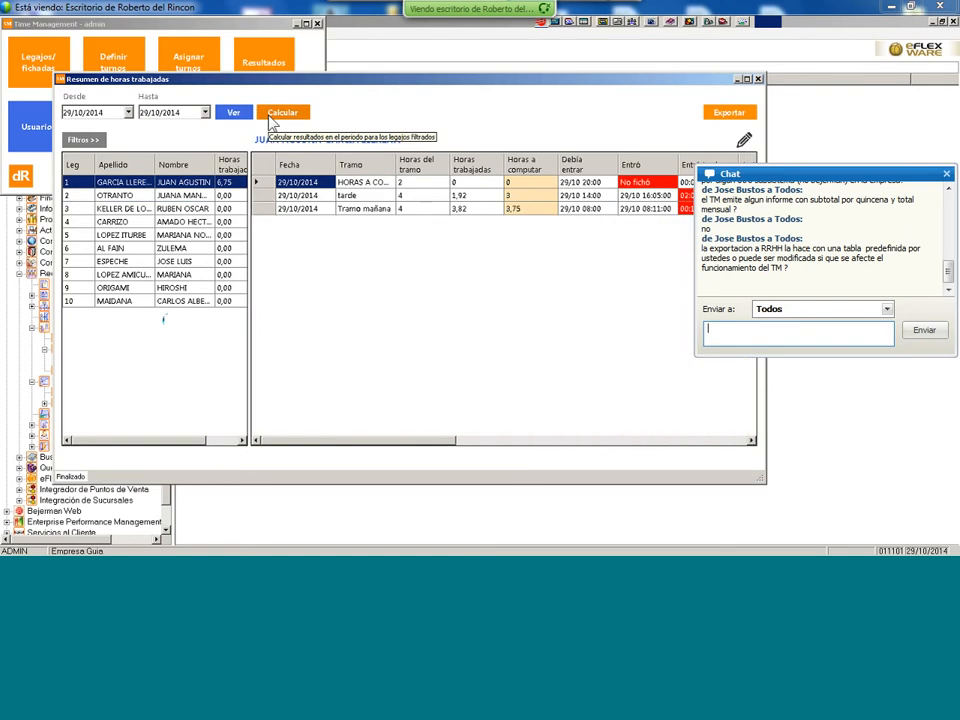
left_click(270, 118)
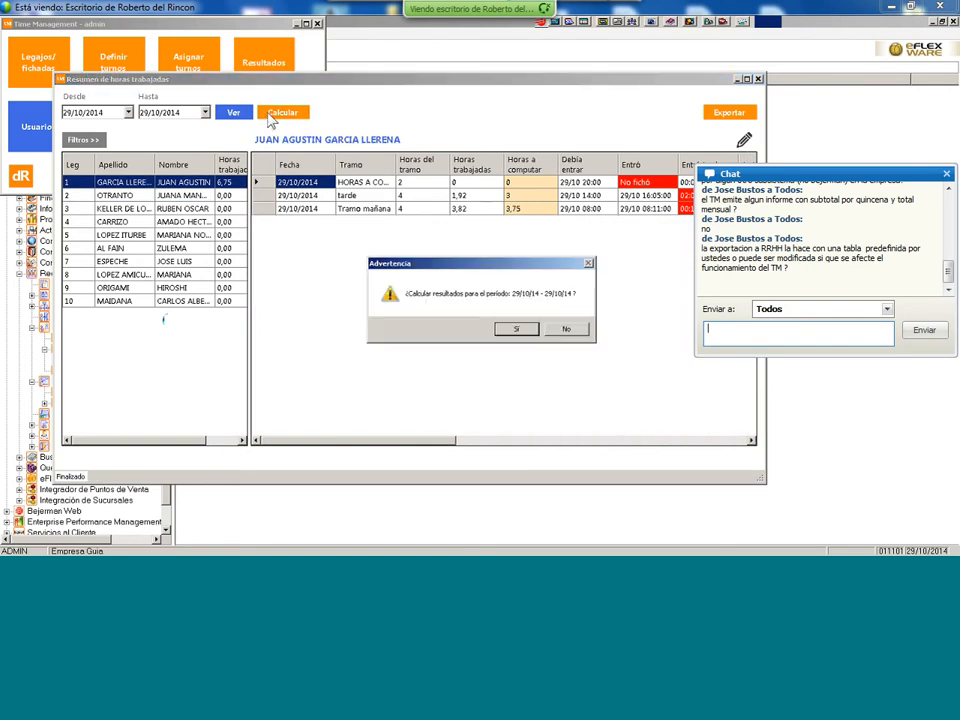
left_click(528, 331)
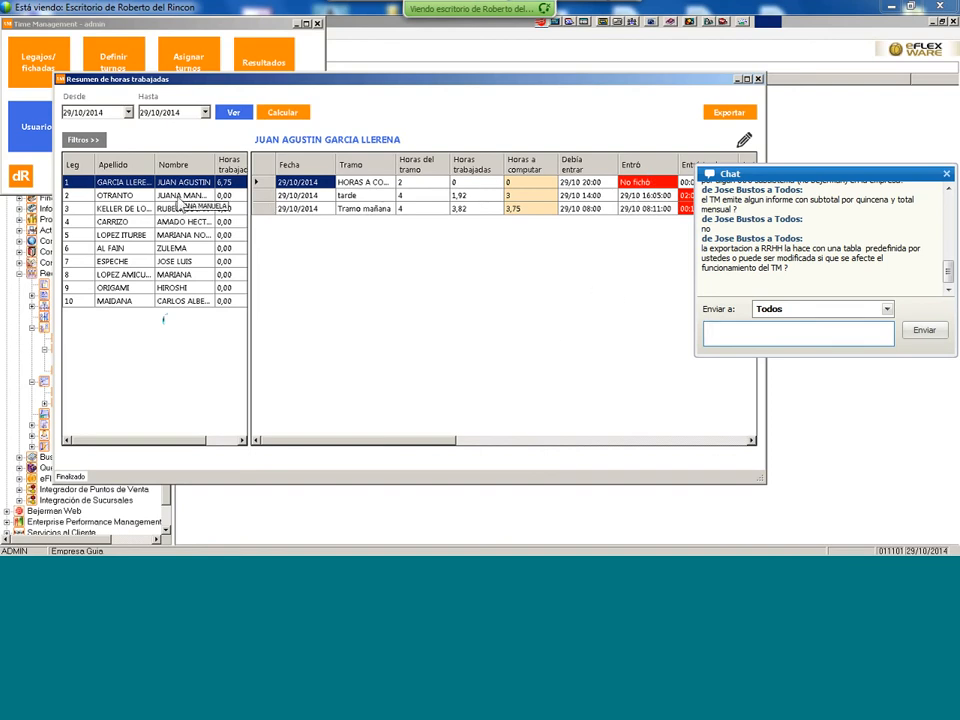
- Show the second employee's shift records and scroll across the detail grid
left_click(179, 196)
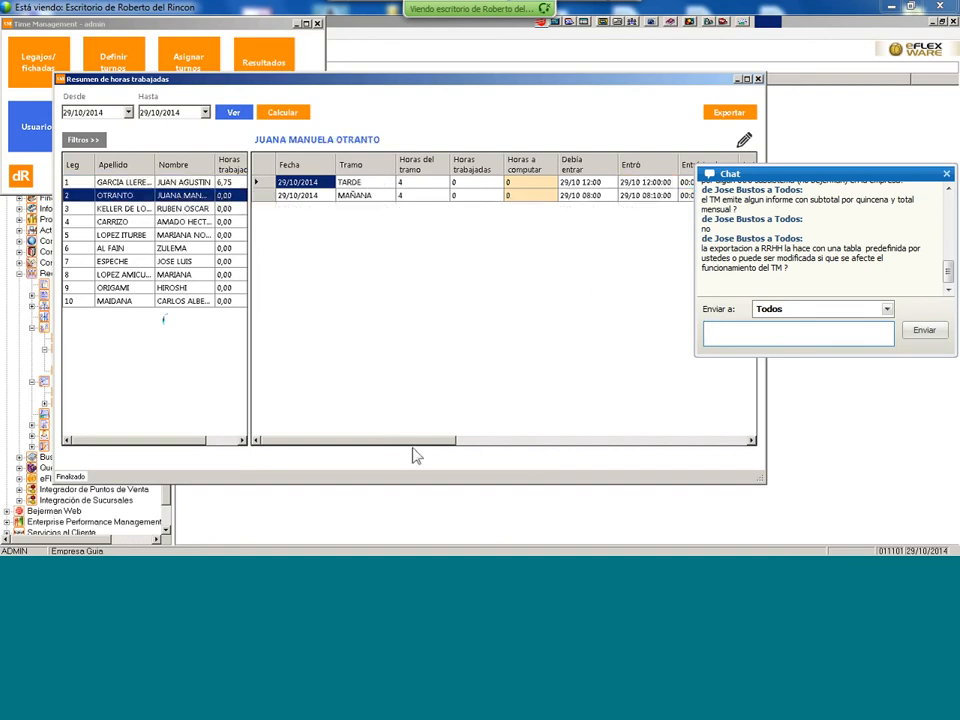
left_click_drag(410, 441, 538, 441)
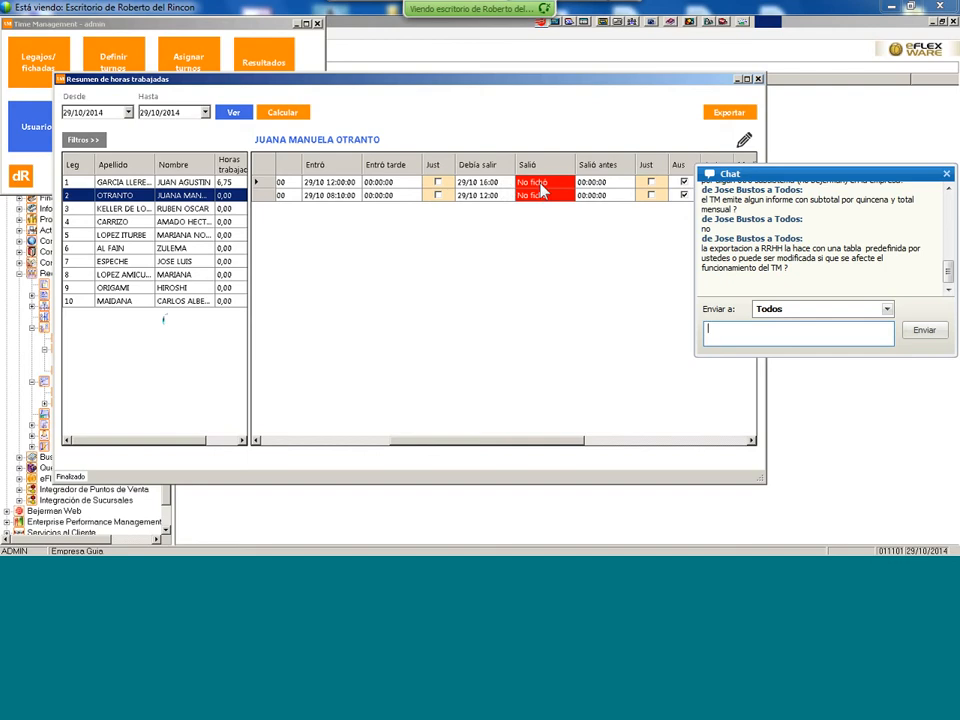
left_click_drag(579, 446, 390, 439)
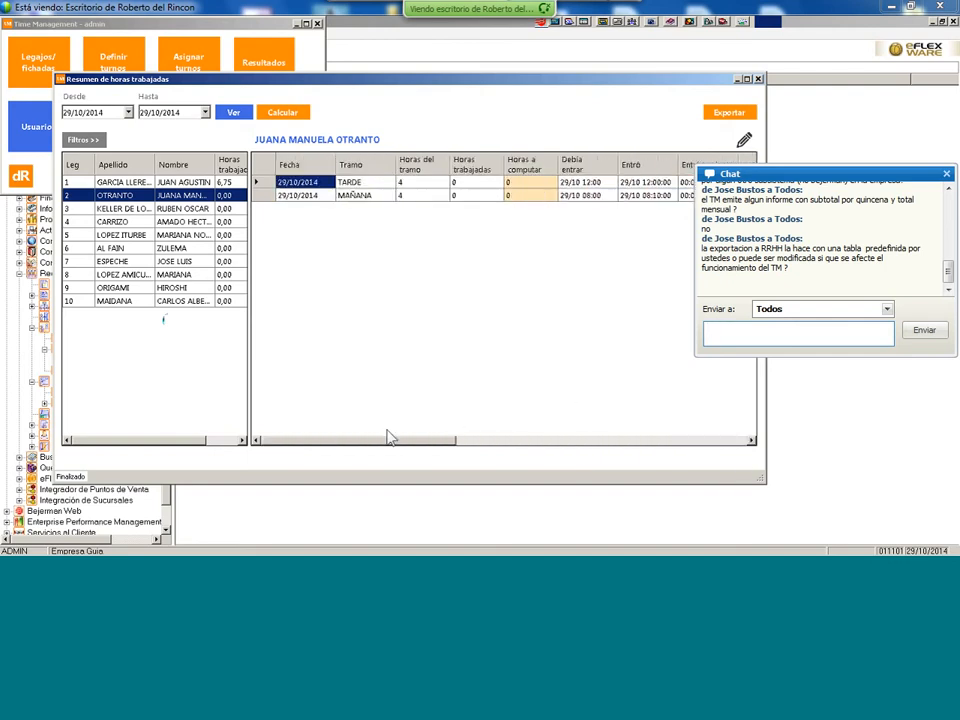
- Filter the employee list by 'No ficharon' so only one employee remains
left_click(83, 140)
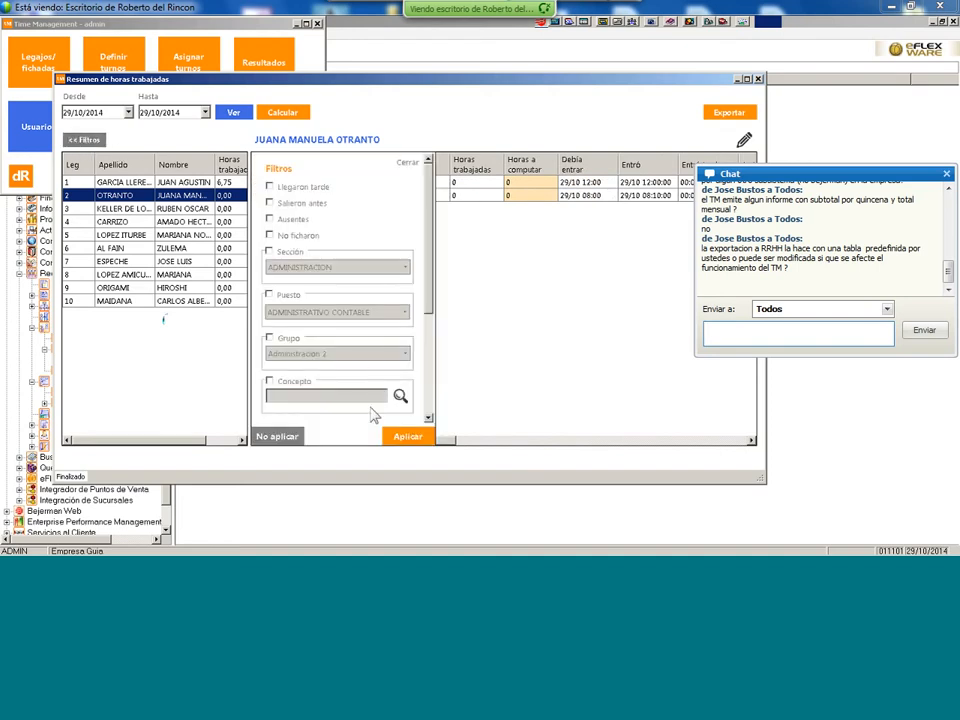
left_click(269, 235)
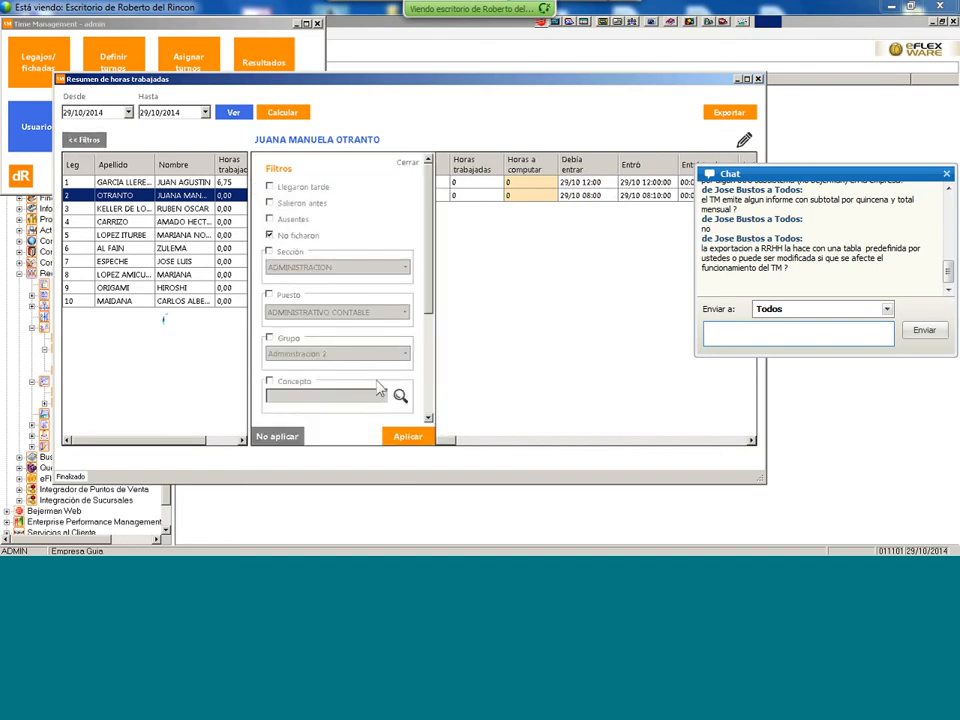
left_click(407, 437)
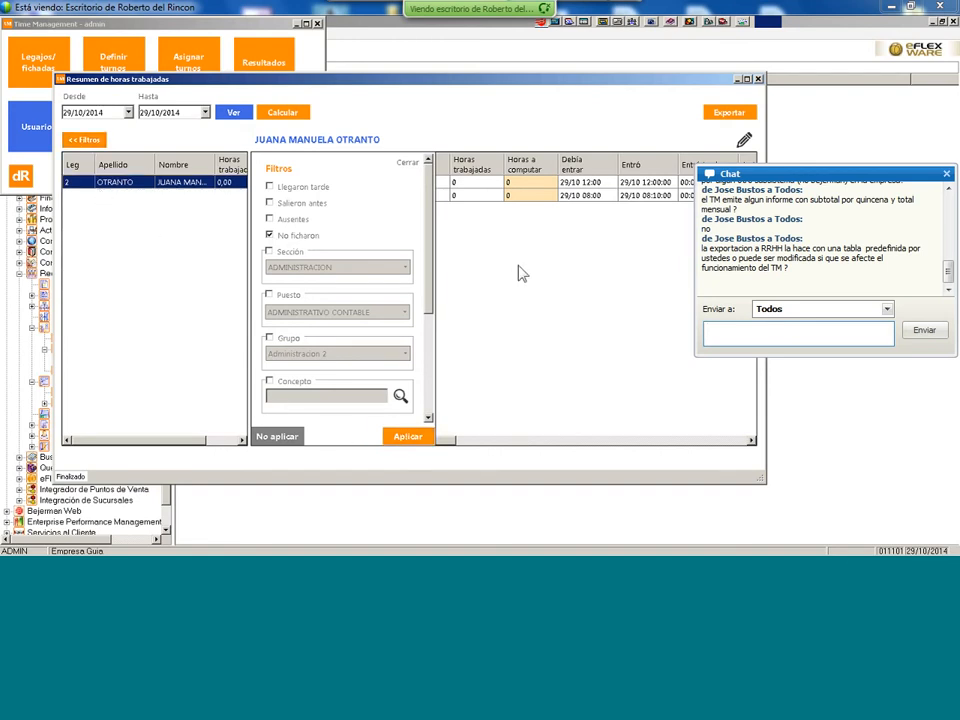
- Scroll the detail grid to review the Salió clock-out columns
left_click(752, 442)
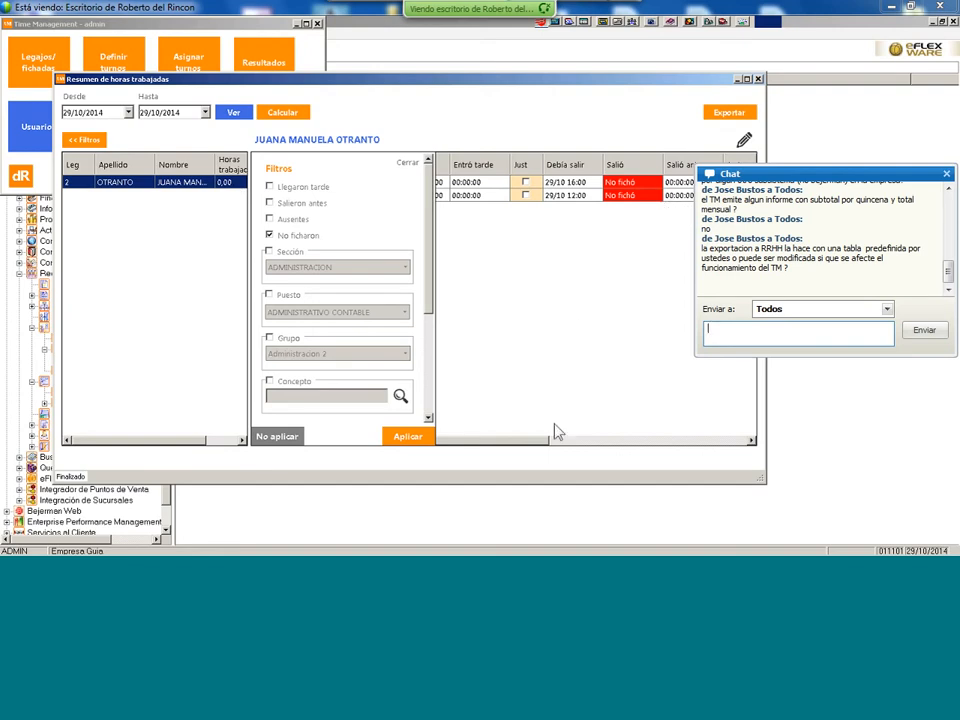
left_click_drag(540, 441, 489, 410)
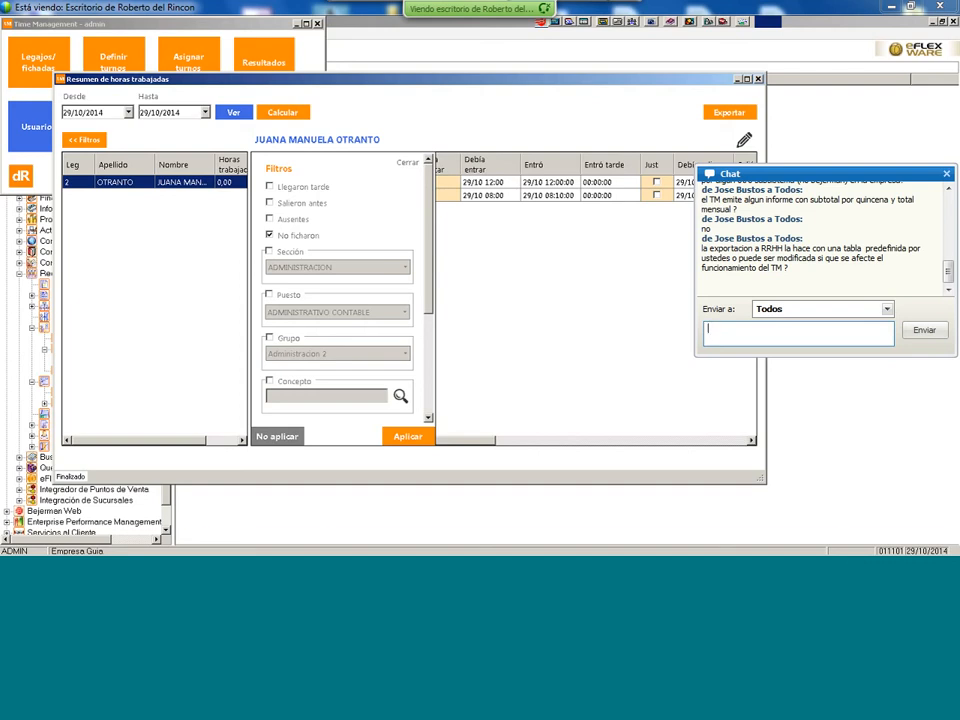
left_click(20, 543)
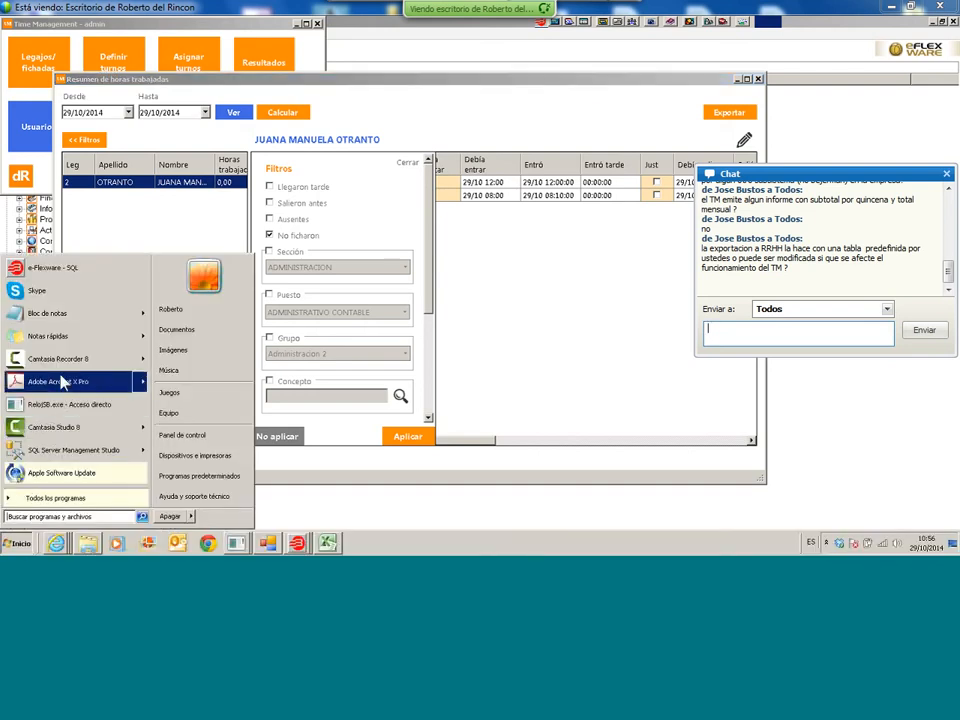
- Launch SQL Server Management Studio, connect, and expand the RelojSBv1.8 database's tables
left_click(38, 452)
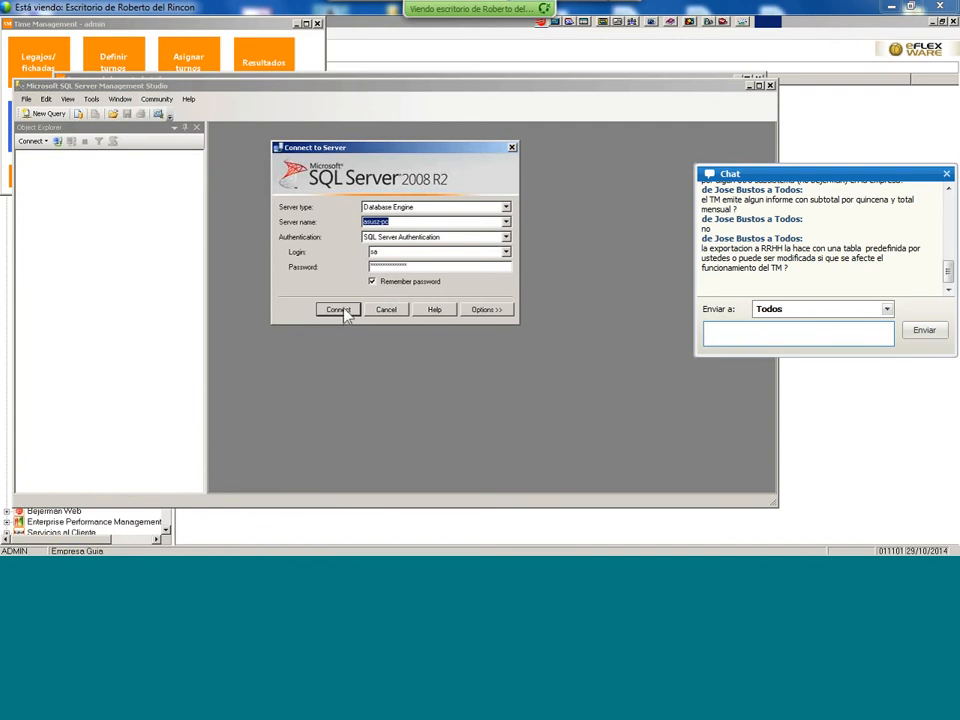
left_click(340, 310)
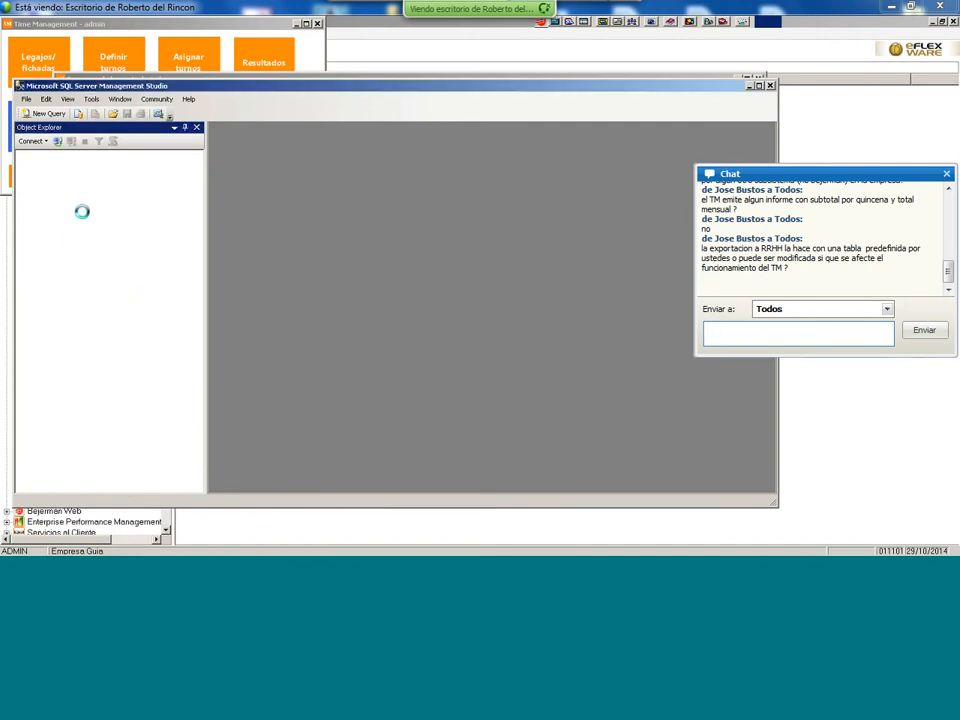
double_click(68, 168)
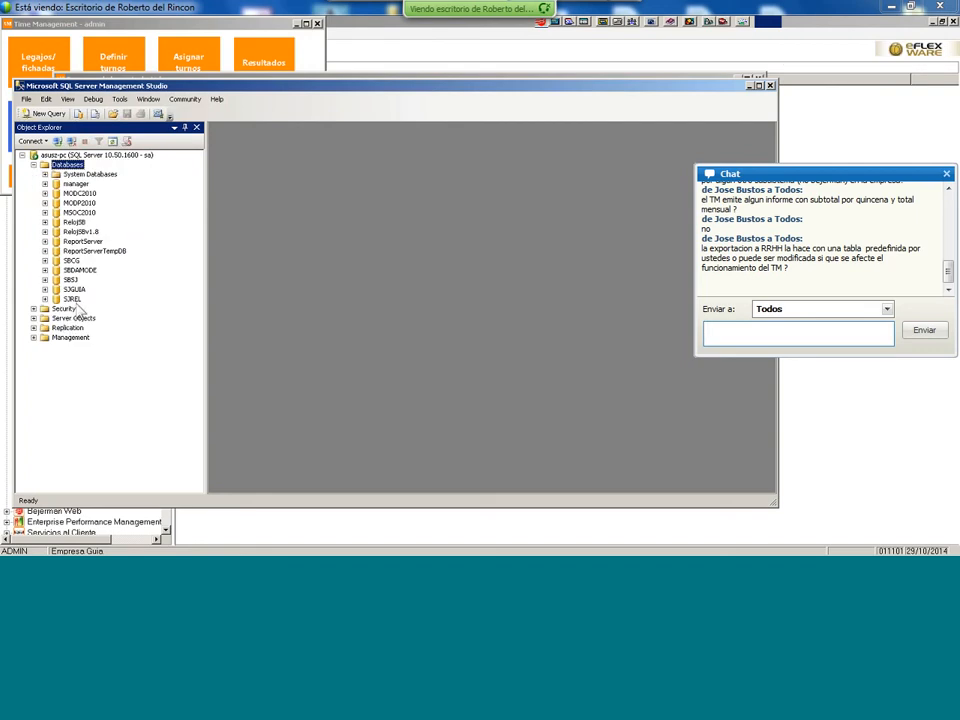
double_click(81, 231)
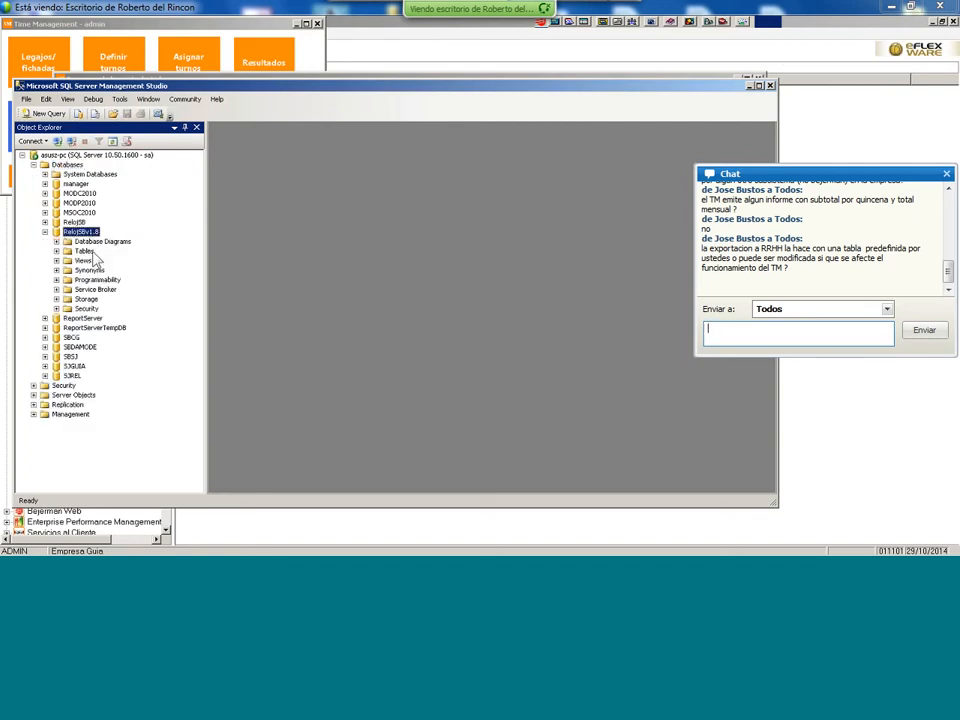
double_click(93, 252)
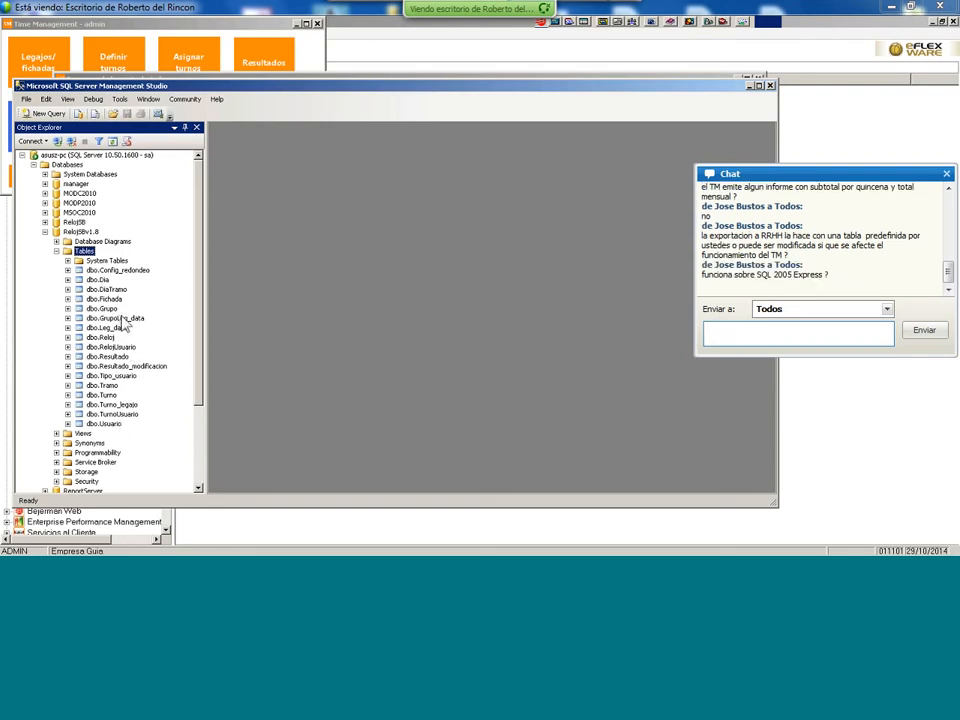
- Open the top 200 rows of the dbo.Resultado table for editing
left_click(125, 357)
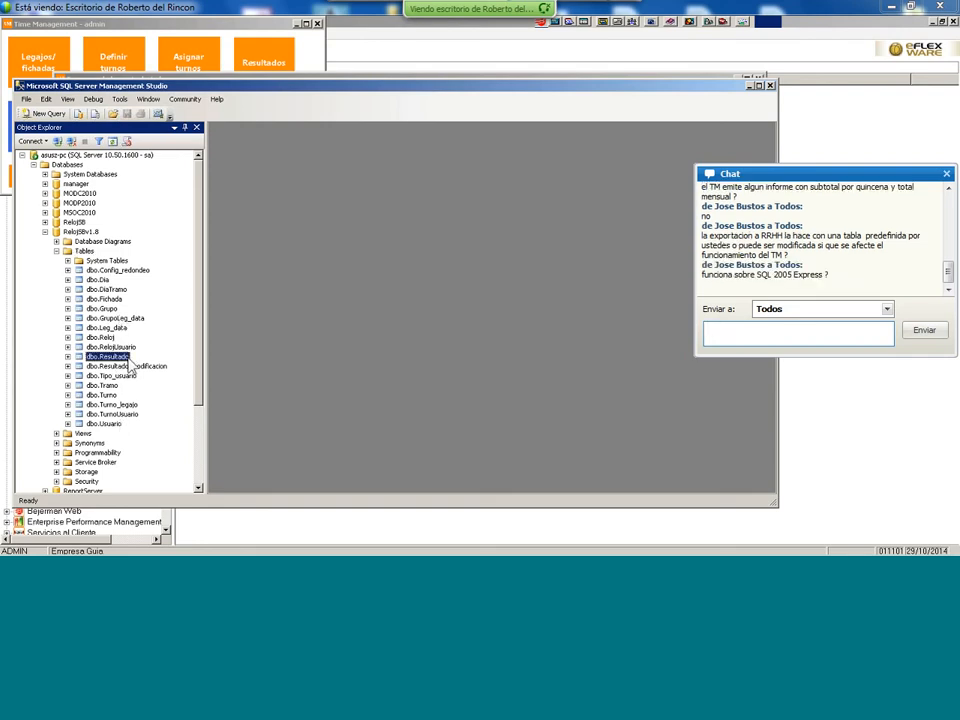
double_click(125, 358)
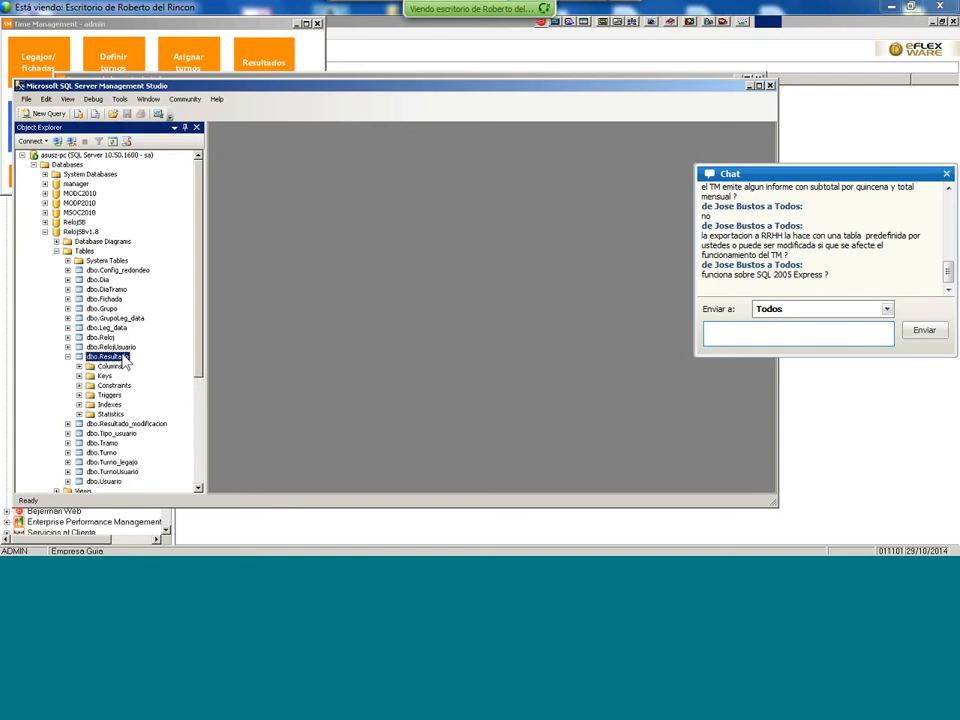
right_click(124, 362)
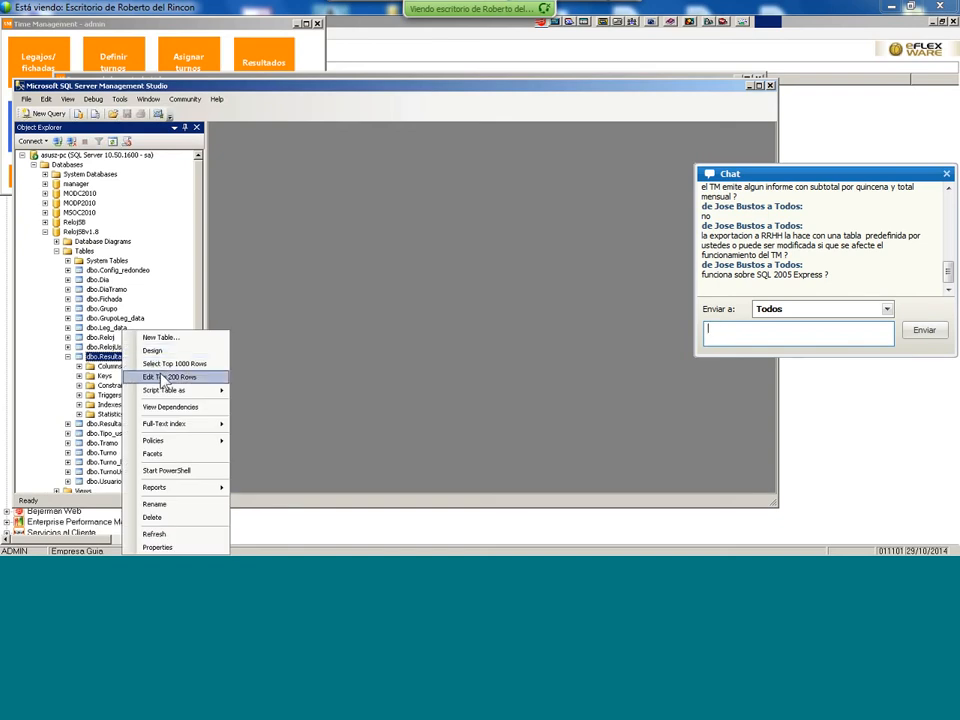
left_click(162, 378)
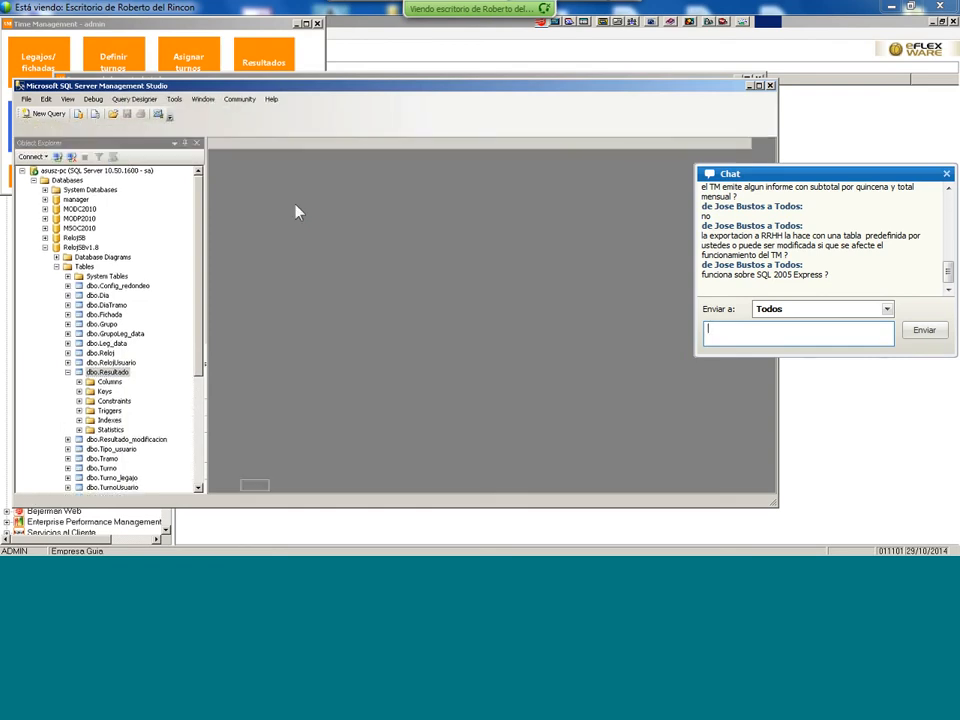
mouse_move(349, 479)
left_mouse_down()
mouse_move(696, 477)
mouse_move(546, 486)
mouse_move(350, 480)
left_mouse_up()
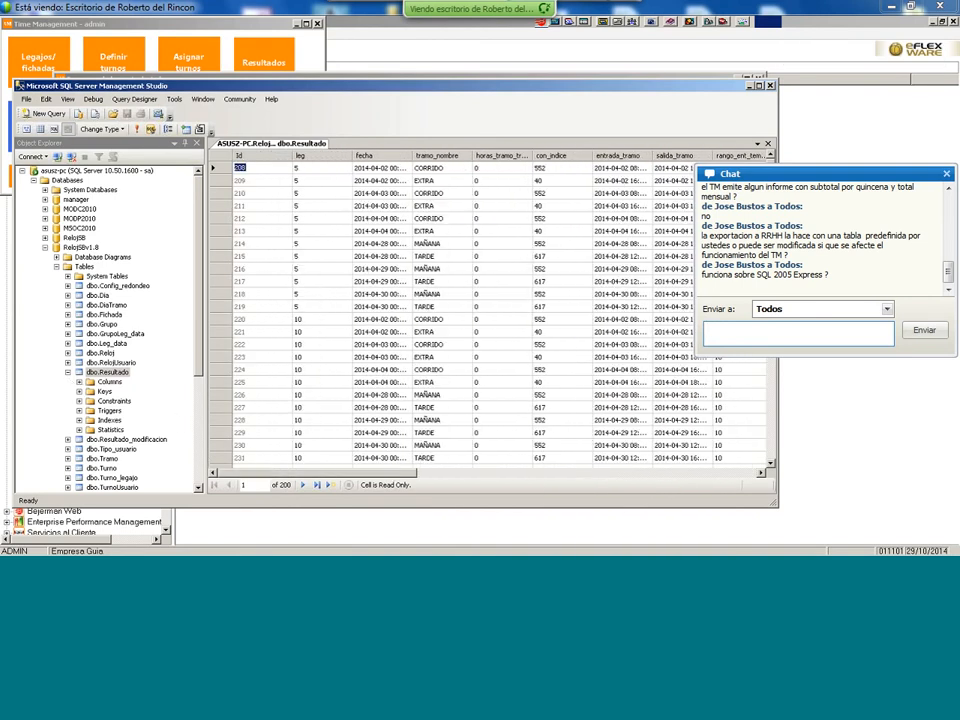
- Collapse RelojJSBv1.8, expand SJGUIA's tables and open dbo.leg's top 200 rows
left_click(67, 372)
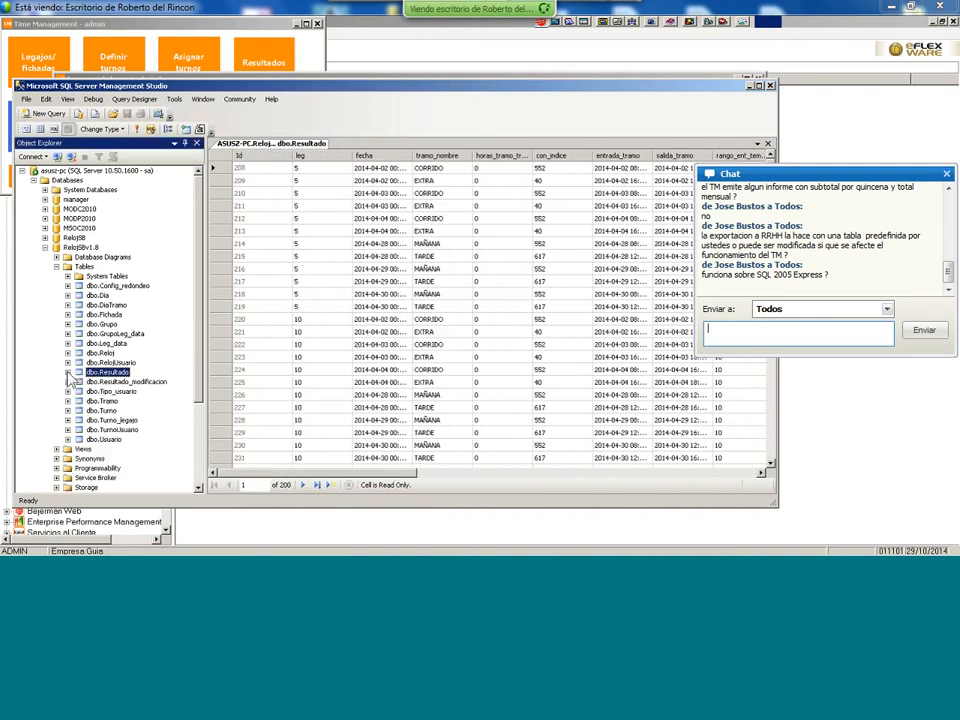
left_click(44, 247)
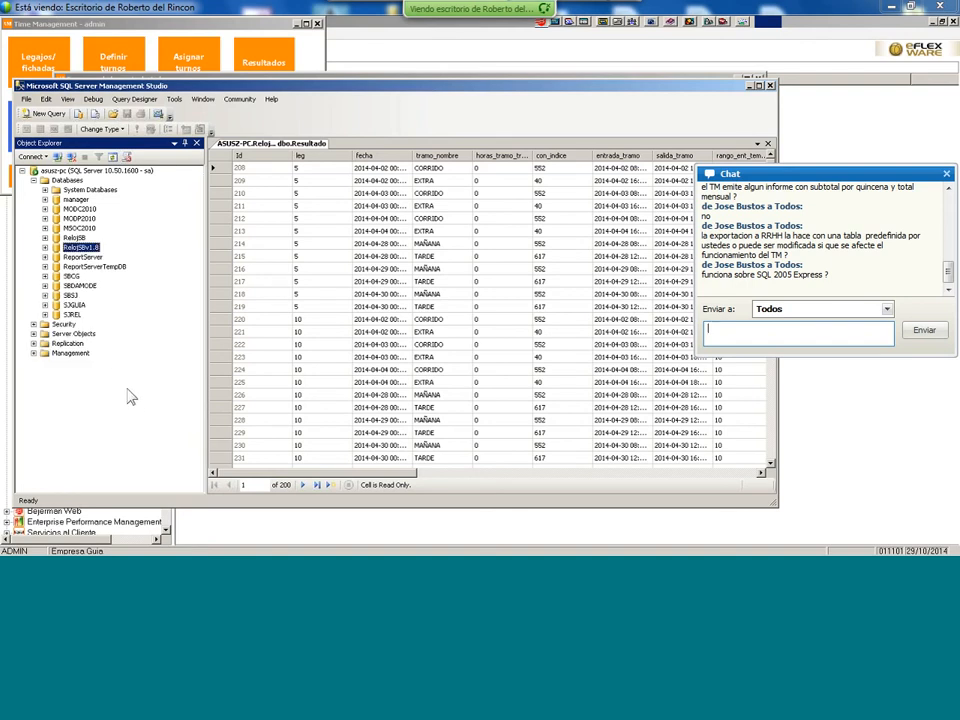
double_click(73, 305)
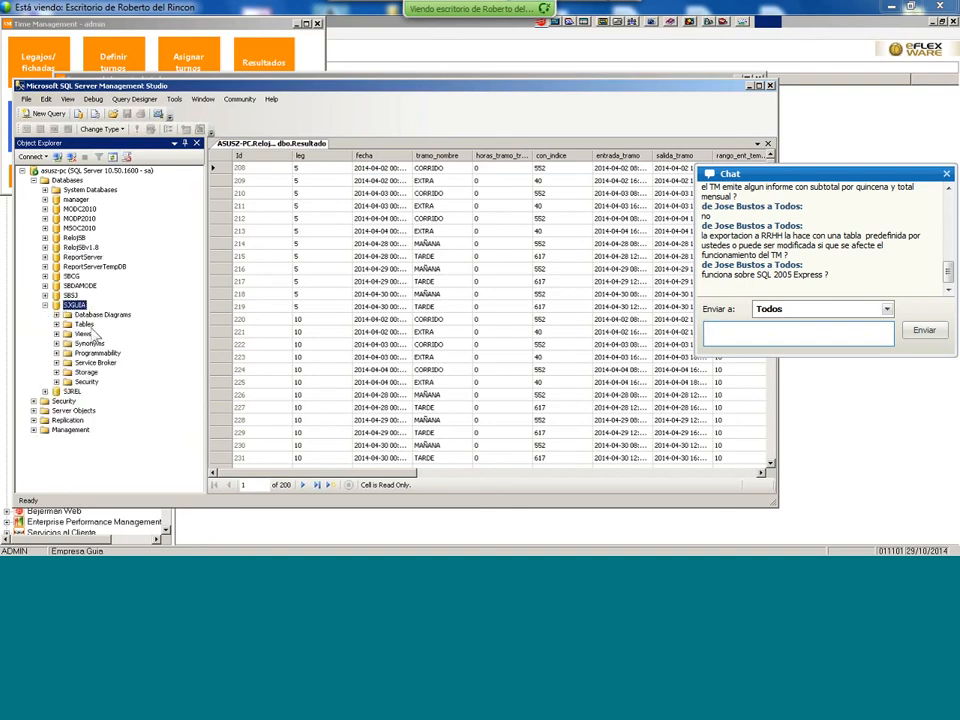
double_click(95, 324)
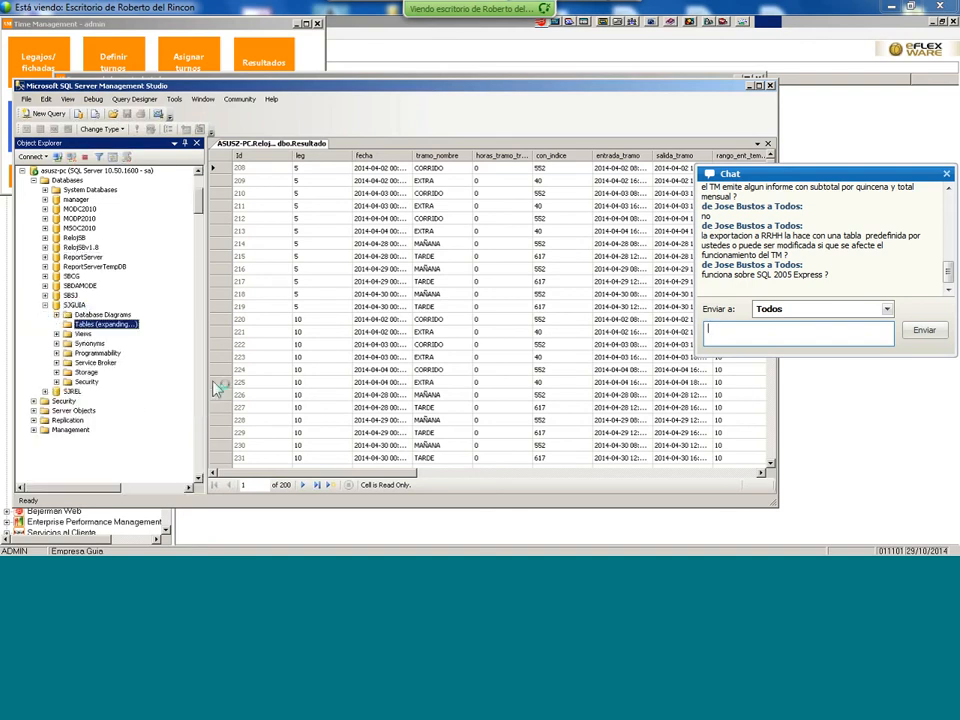
left_click_drag(199, 192, 186, 404)
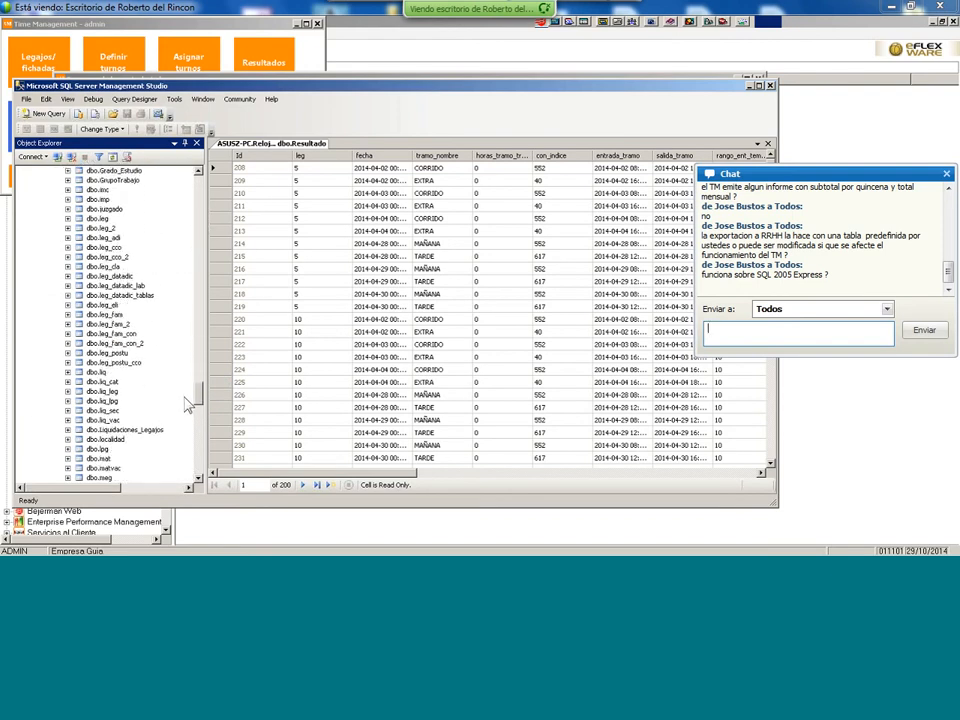
right_click(122, 219)
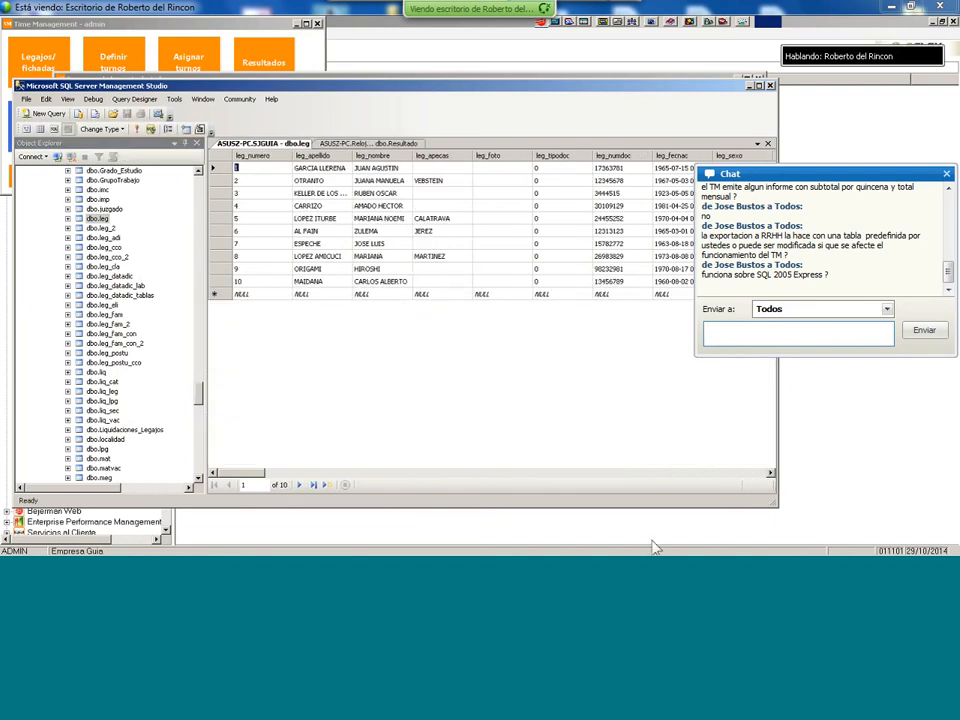
- Scroll across all dbo.leg columns and back, then bring Time Management to the front
left_click_drag(227, 478, 440, 471)
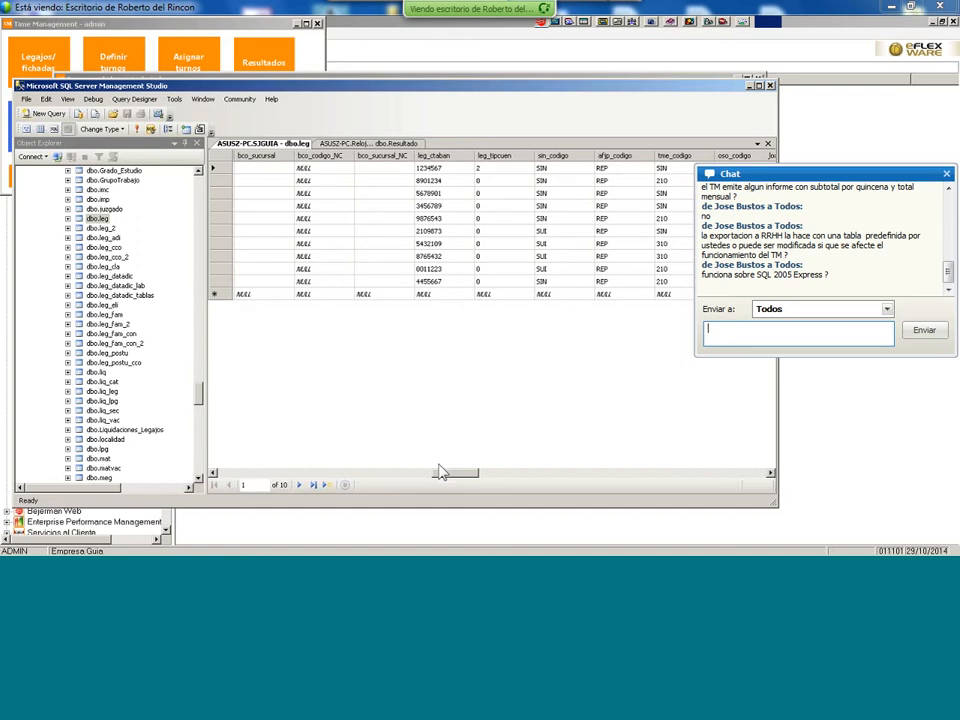
left_click_drag(448, 475, 210, 474)
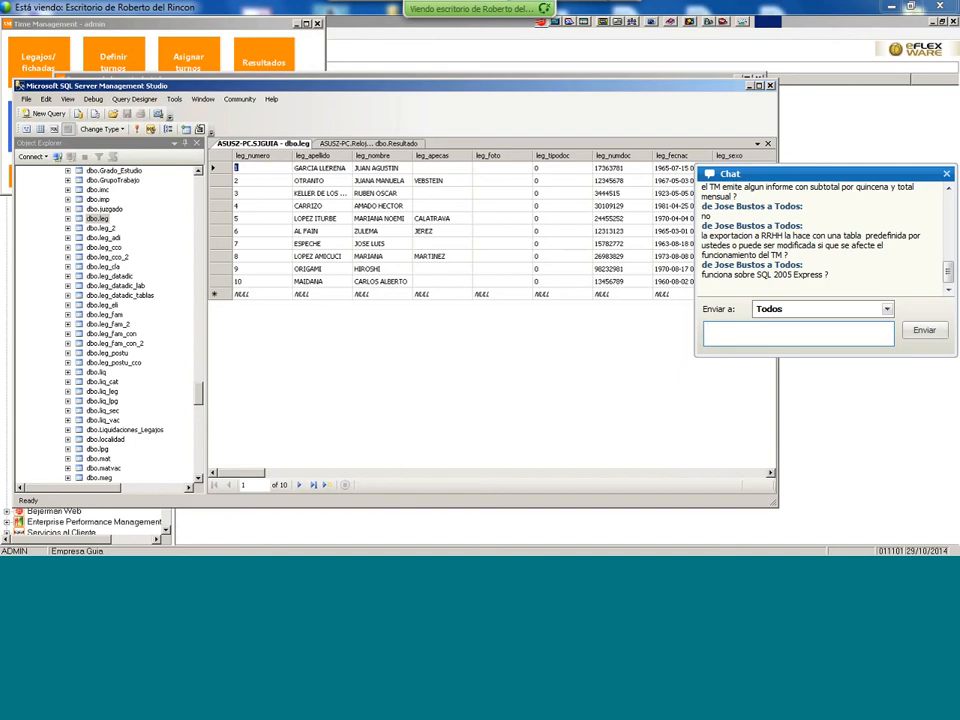
left_click(306, 62)
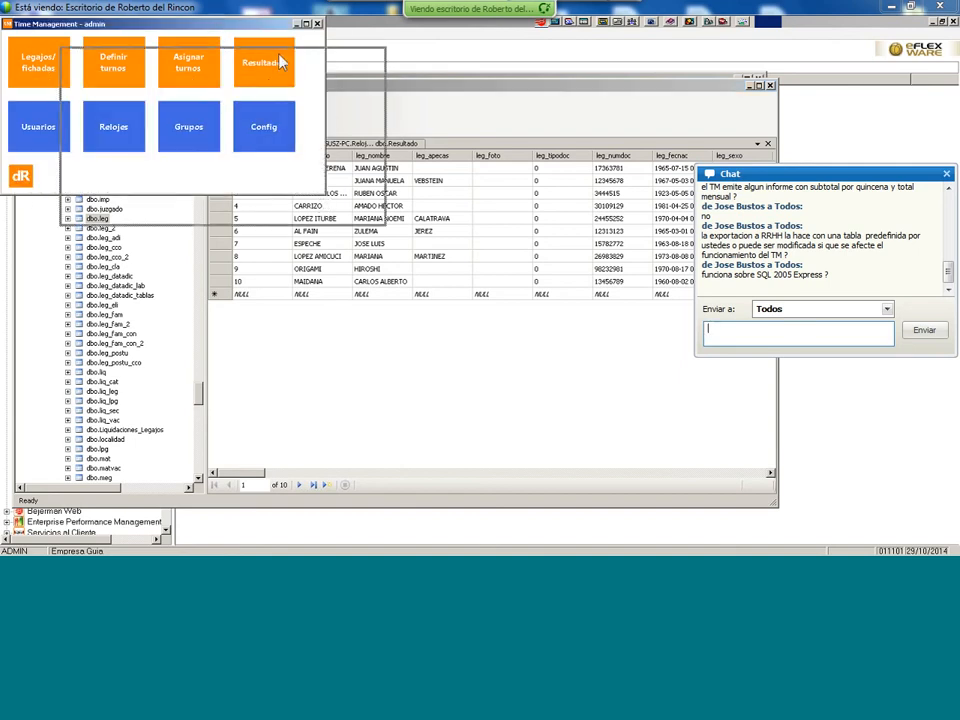
- Shift the Time Management window down-right and open the Legajos/Fichadas view
left_click_drag(202, 39, 264, 70)
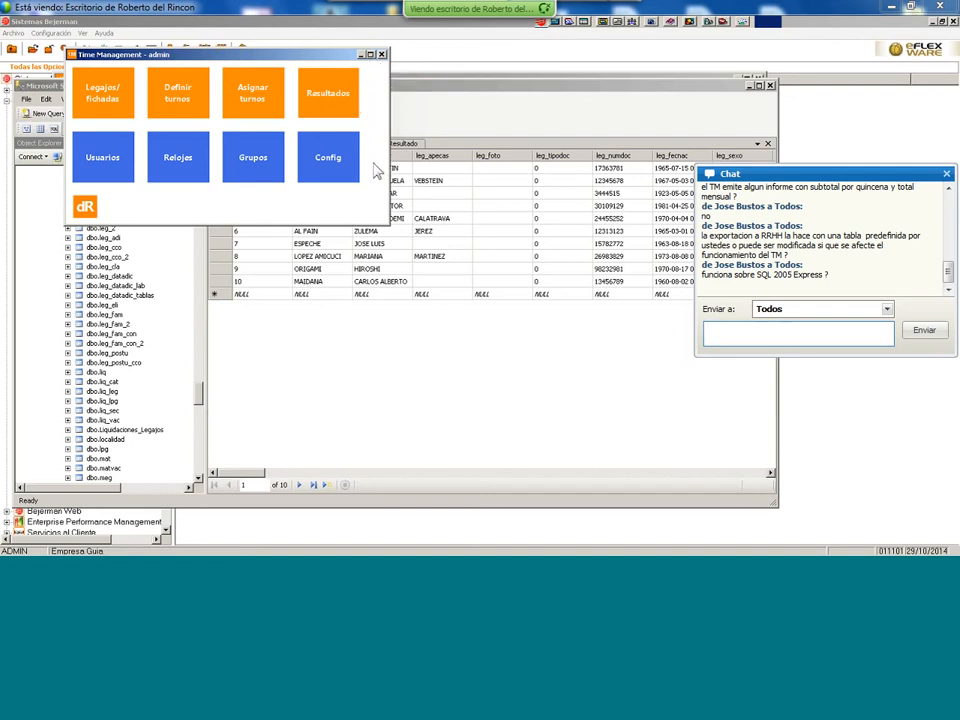
left_click(115, 105)
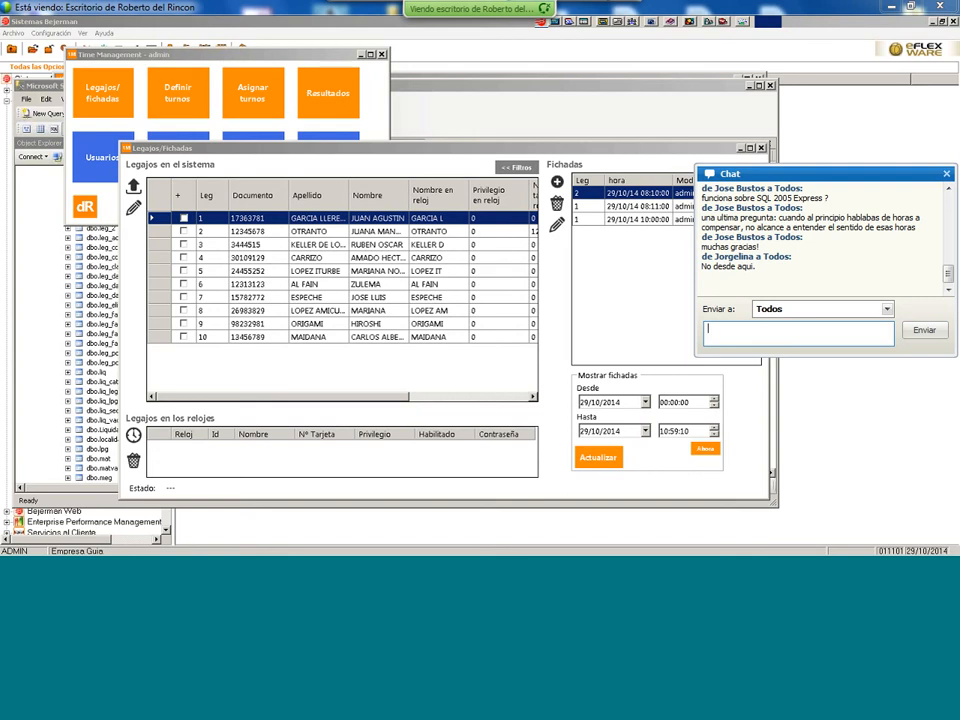
- Send 'imstalddor en Conci de Cordoba' and then 'Adios!' to everyone in the chat
type("im")
type("stald")
type("dor en ")
type("Conci de Cor")
type("doba")
key("Return")
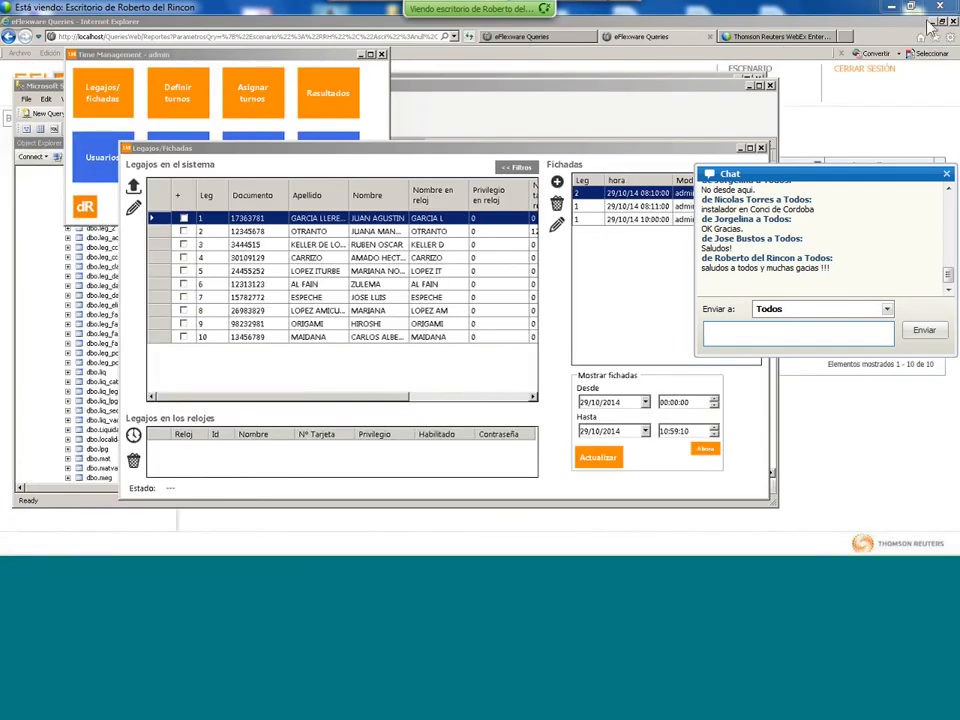
type("Adios!")
key("Return")
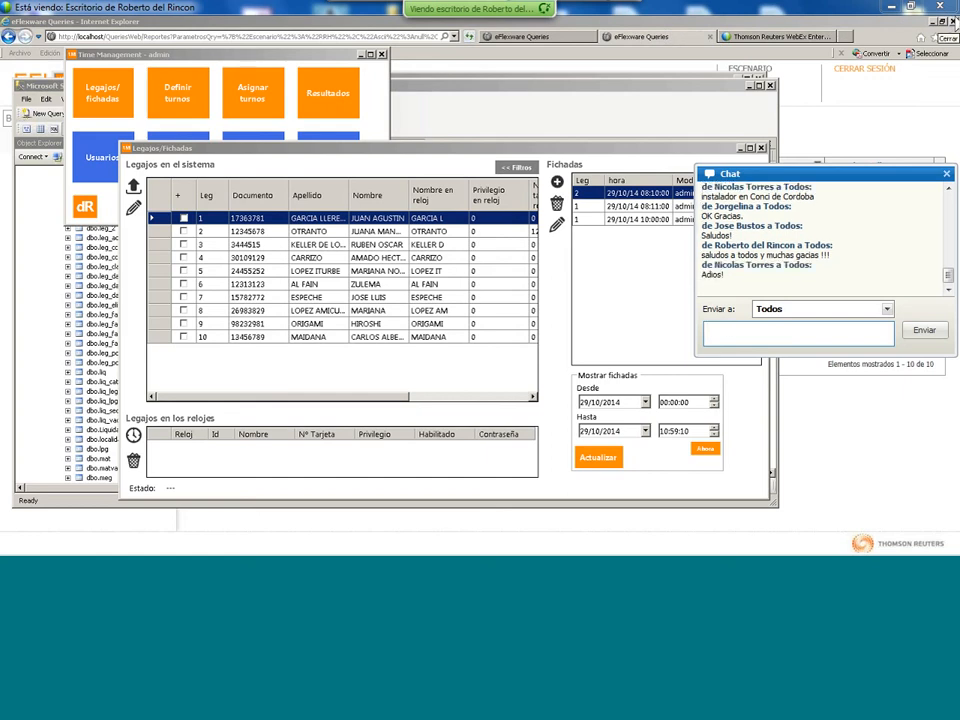